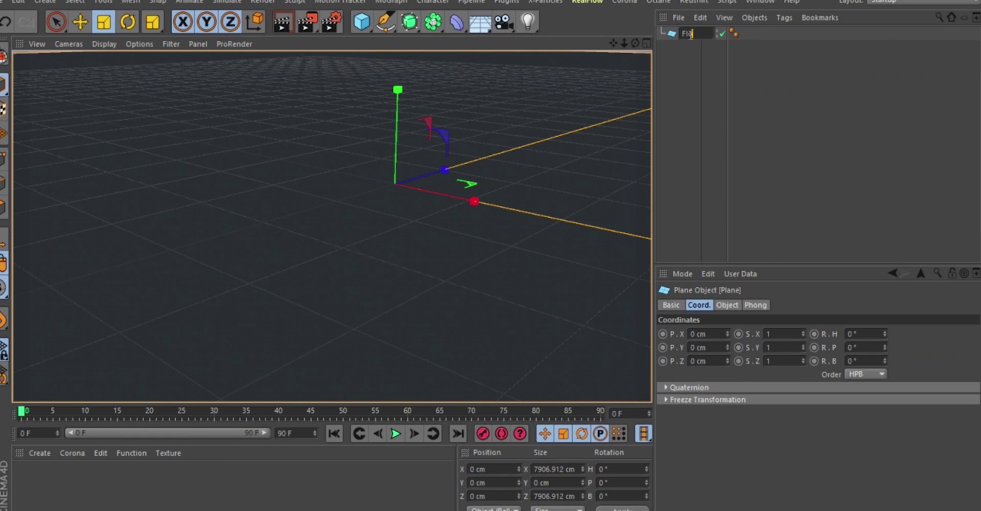
# Step: Finish renaming the existing plane as Floor and add a second plane to the scene
pyautogui.press('Return')
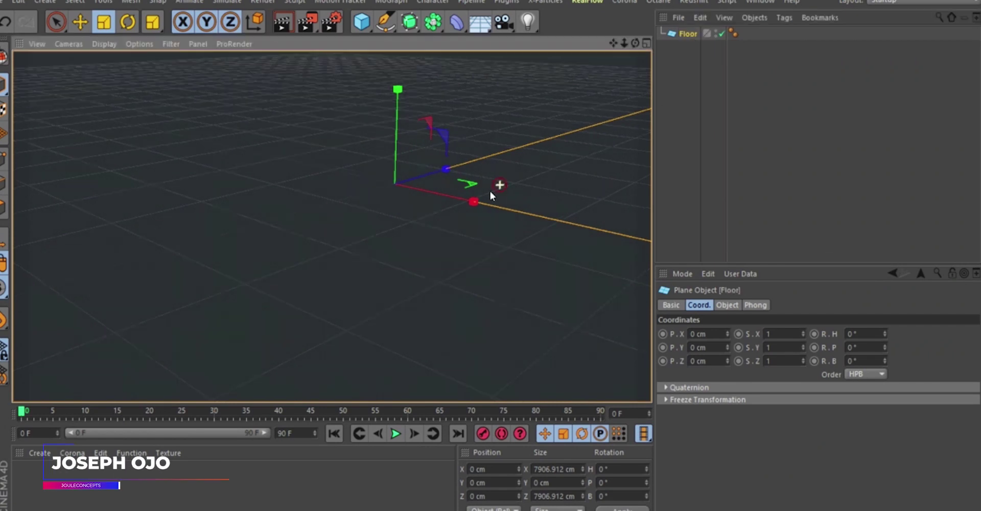
pyautogui.keyDown('alt'); pyautogui.moveTo(489, 190); pyautogui.dragTo(486, 178); pyautogui.keyUp('alt')
pyautogui.click(361, 24)
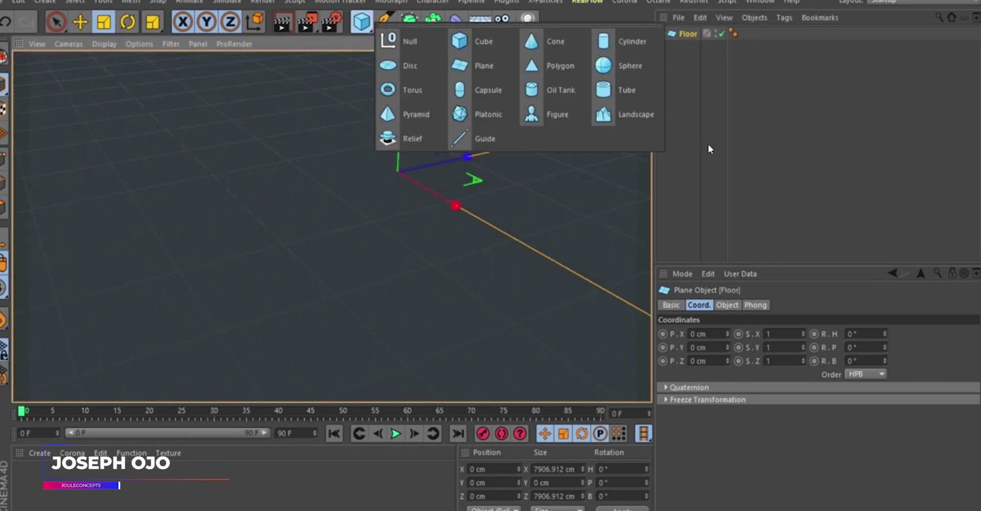
pyautogui.click(469, 73)
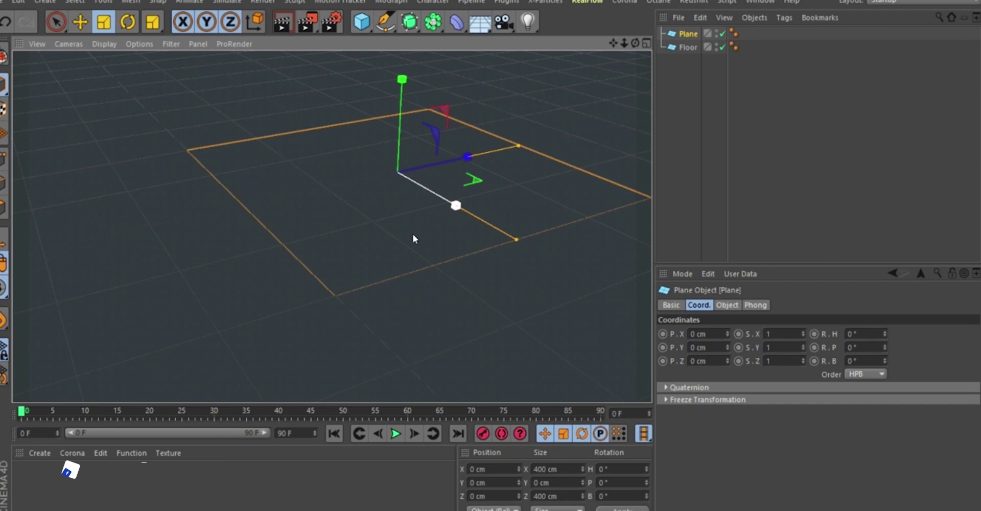
# Step: Scale the new plane down uniformly to about 112 cm on each side
pyautogui.keyDown('alt'); pyautogui.moveTo(346, 226); pyautogui.dragTo(314, 247, button='right'); pyautogui.keyUp('alt')
pyautogui.keyDown('alt'); pyautogui.moveTo(360, 213); pyautogui.dragTo(338, 232, button='middle'); pyautogui.keyUp('alt')
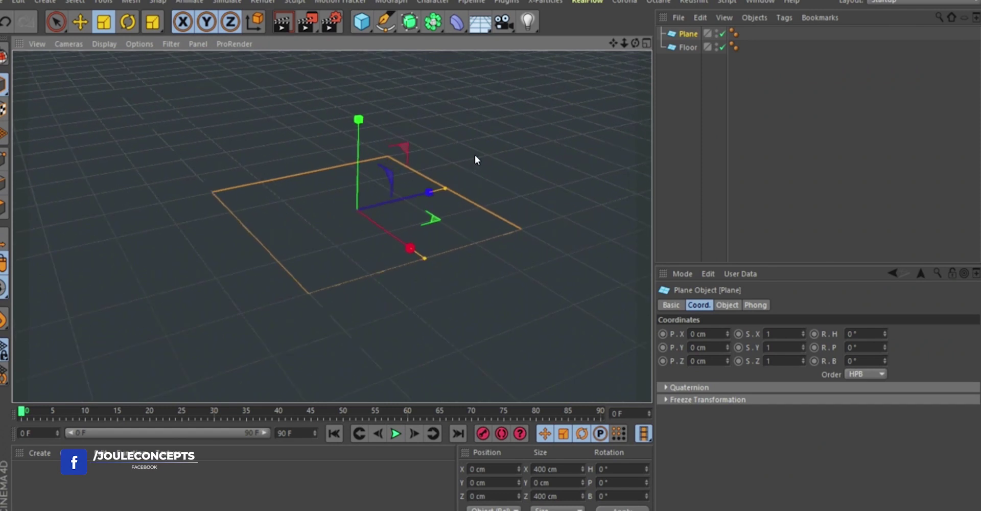
pyautogui.moveTo(466, 178); pyautogui.dragTo(295, 395)
# Step: Raise the new plane to about 160 cm on Y and resize it to about 78 by 118 cm
pyautogui.press('e')
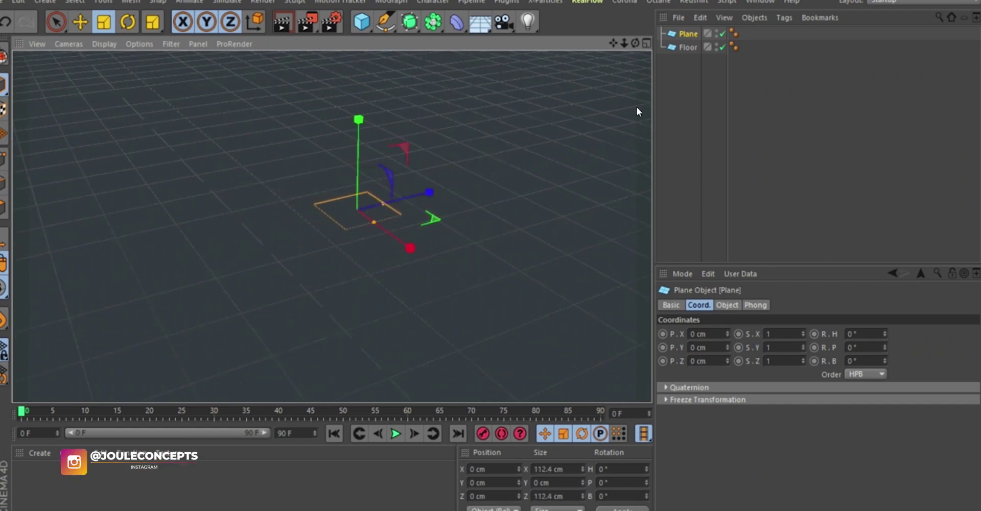
pyautogui.moveTo(359, 123); pyautogui.dragTo(352, 166)
pyautogui.keyDown('alt'); pyautogui.moveTo(346, 163); pyautogui.dragTo(333, 226, button='middle'); pyautogui.keyUp('alt')
pyautogui.keyDown('alt'); pyautogui.moveTo(348, 143); pyautogui.dragTo(361, 63, button='right'); pyautogui.keyUp('alt')
pyautogui.keyDown('alt'); pyautogui.moveTo(397, 199); pyautogui.dragTo(413, 223); pyautogui.keyUp('alt')
pyautogui.moveTo(453, 267); pyautogui.dragTo(421, 245)
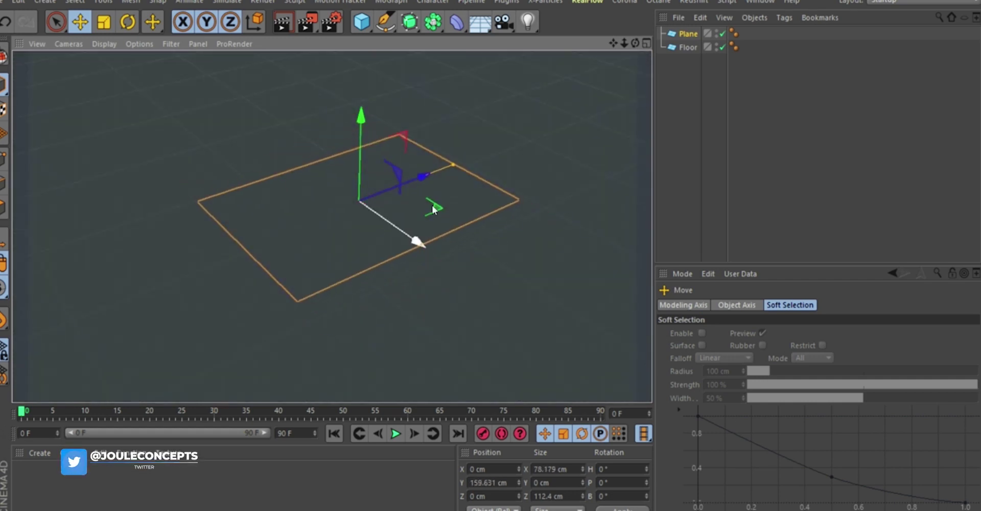
pyautogui.moveTo(452, 165); pyautogui.dragTo(457, 163)
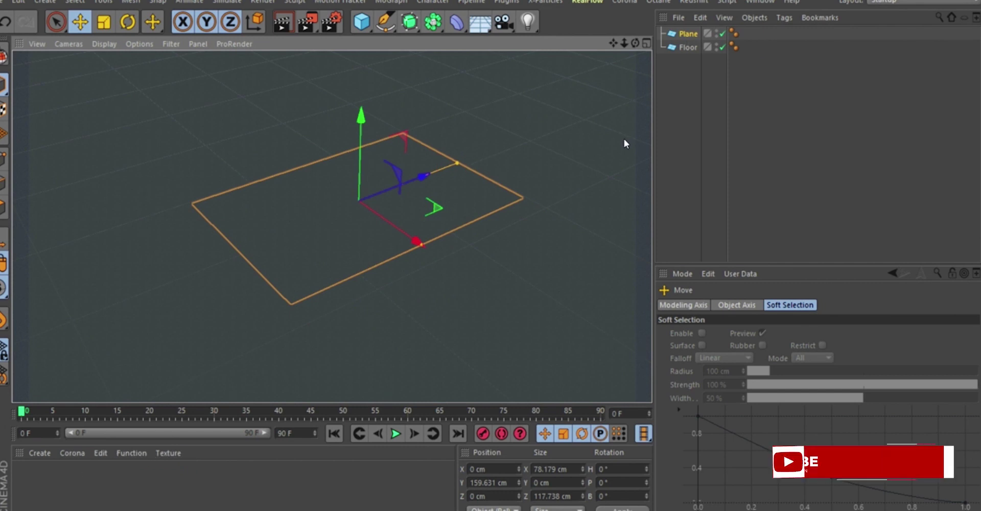
# Step: Switch the viewport to Gouraud shading with lines so the plane's segments are displayed
pyautogui.press('n')
pyautogui.press('b')
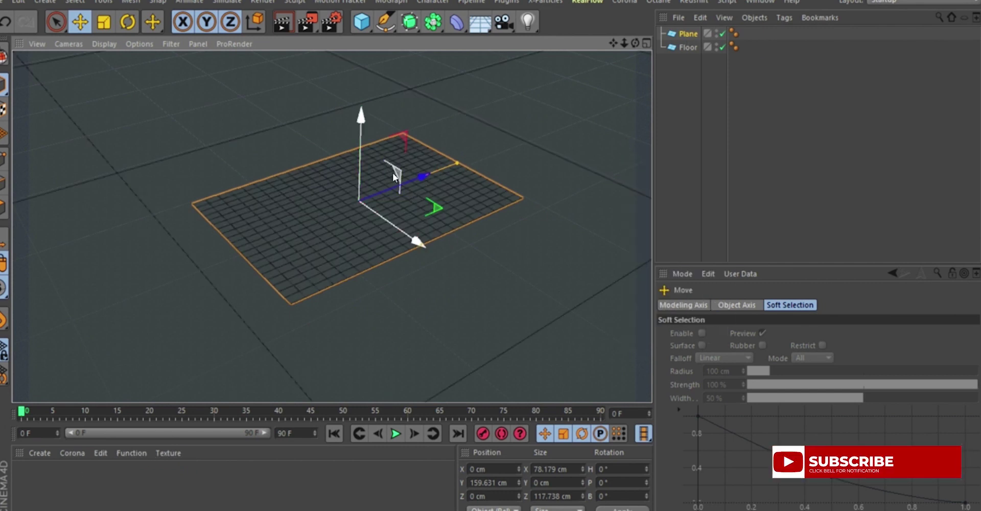
pyautogui.keyDown('alt'); pyautogui.moveTo(398, 173); pyautogui.dragTo(381, 189); pyautogui.keyUp('alt')
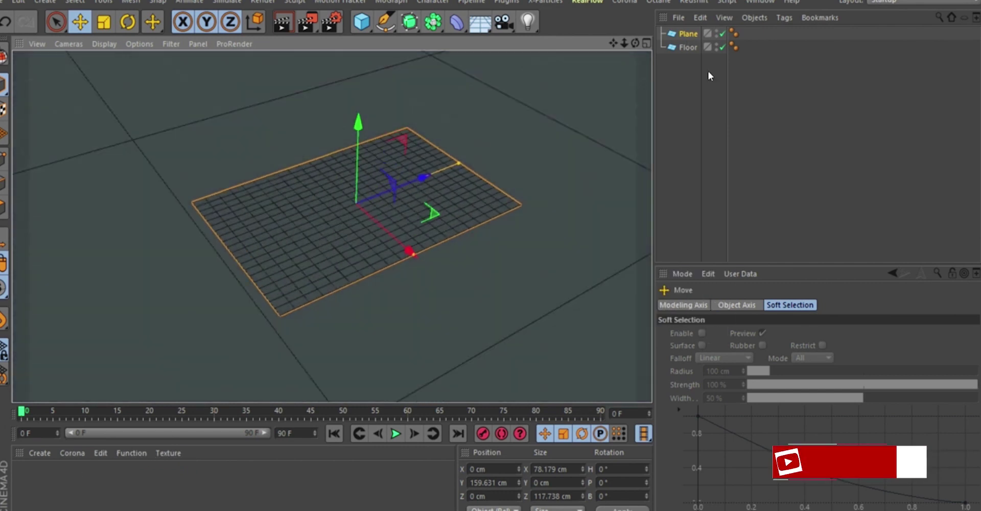
# Step: Set the raised plane's width to 30 cm and its height to 50 cm
pyautogui.click(688, 35)
pyautogui.click(727, 305)
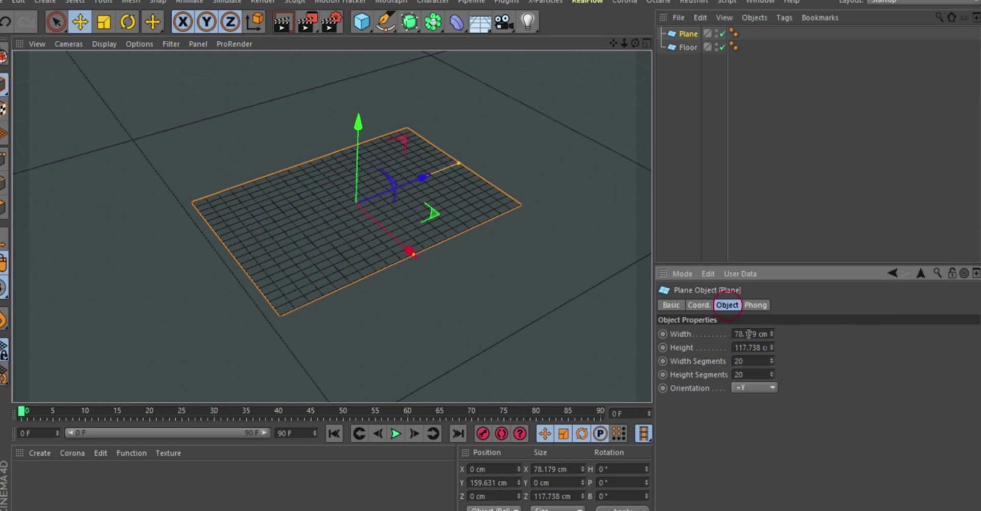
pyautogui.click(743, 333)
pyautogui.write('30')
pyautogui.press('Return')
pyautogui.press('Tab')
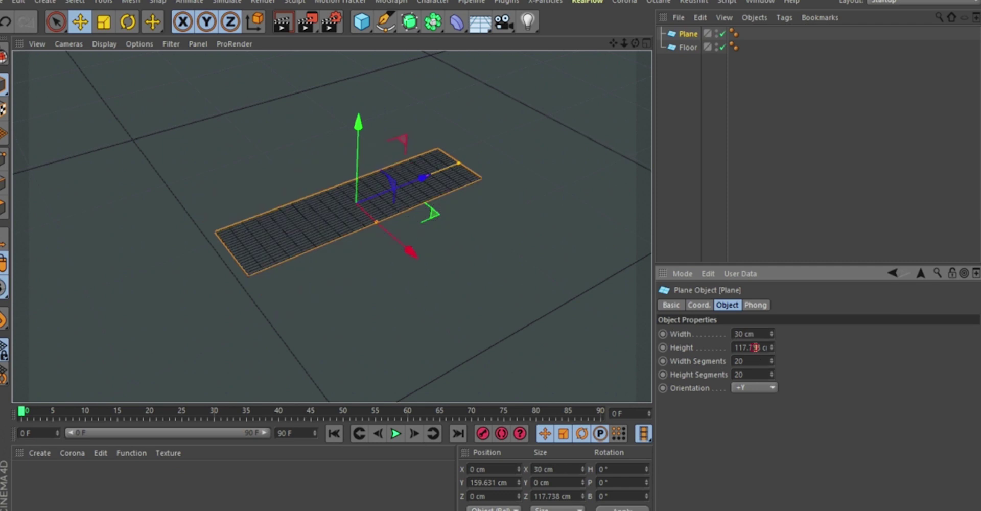
pyautogui.write('50')
pyautogui.press('Return')
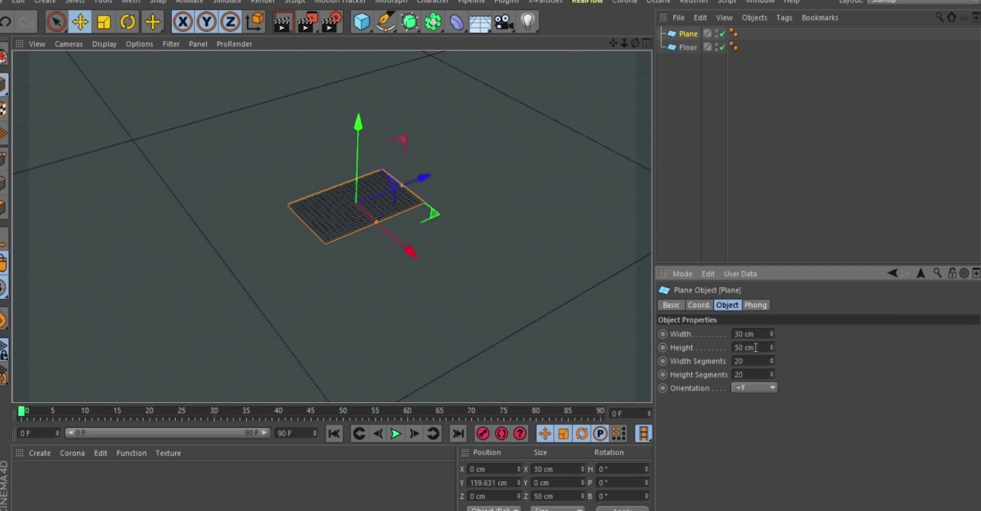
# Step: Set the small plane's segments to 30 in width and 50 in height
pyautogui.keyDown('alt'); pyautogui.moveTo(367, 215); pyautogui.dragTo(347, 210); pyautogui.keyUp('alt')
pyautogui.keyDown('alt'); pyautogui.moveTo(348, 208); pyautogui.dragTo(362, 161, button='right'); pyautogui.keyUp('alt')
pyautogui.moveTo(362, 162)
pyautogui.keyDown('alt'); pyautogui.mouseDown()
pyautogui.moveTo(394, 189)
pyautogui.moveTo(387, 205)
pyautogui.mouseUp(); pyautogui.keyUp('alt')
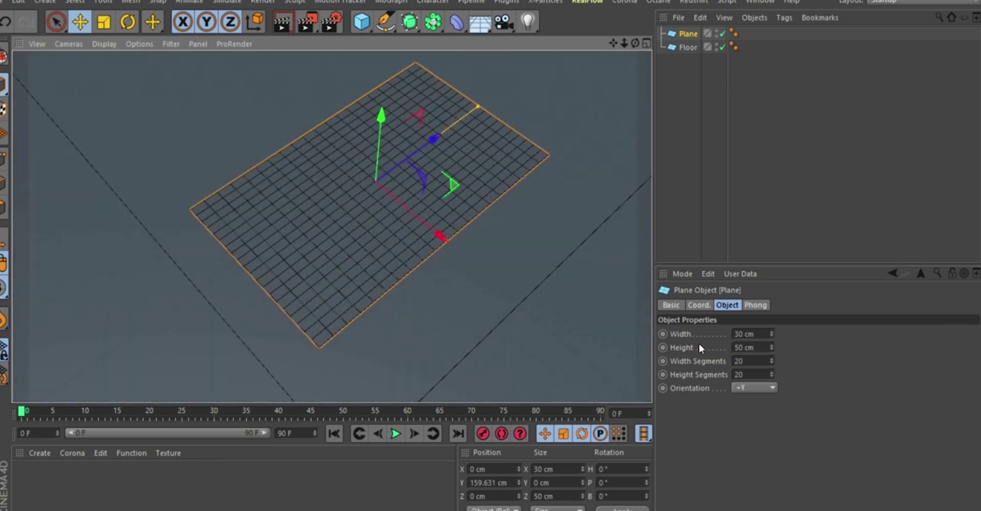
pyautogui.moveTo(329, 265)
pyautogui.keyDown('alt'); pyautogui.mouseDown()
pyautogui.moveTo(307, 195)
pyautogui.moveTo(418, 266)
pyautogui.mouseUp(); pyautogui.keyUp('alt')
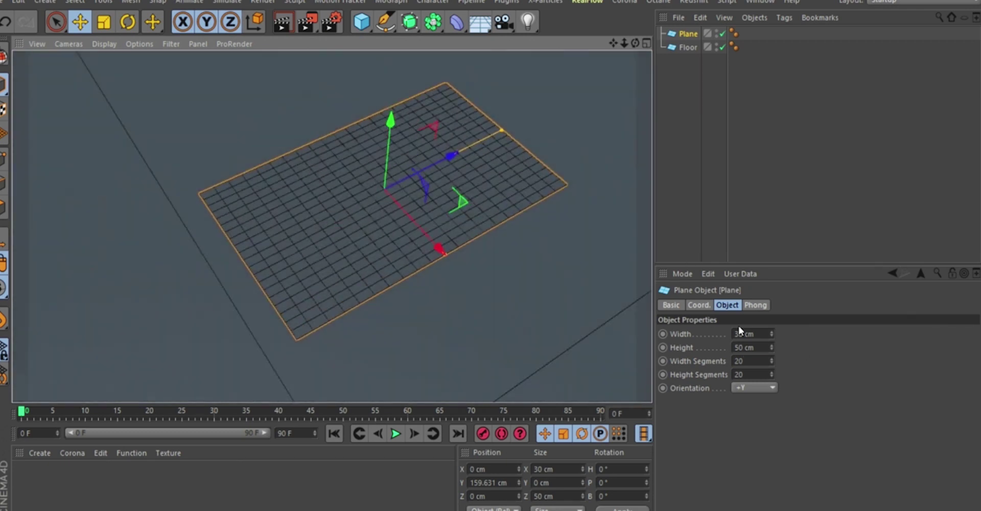
pyautogui.click(747, 361)
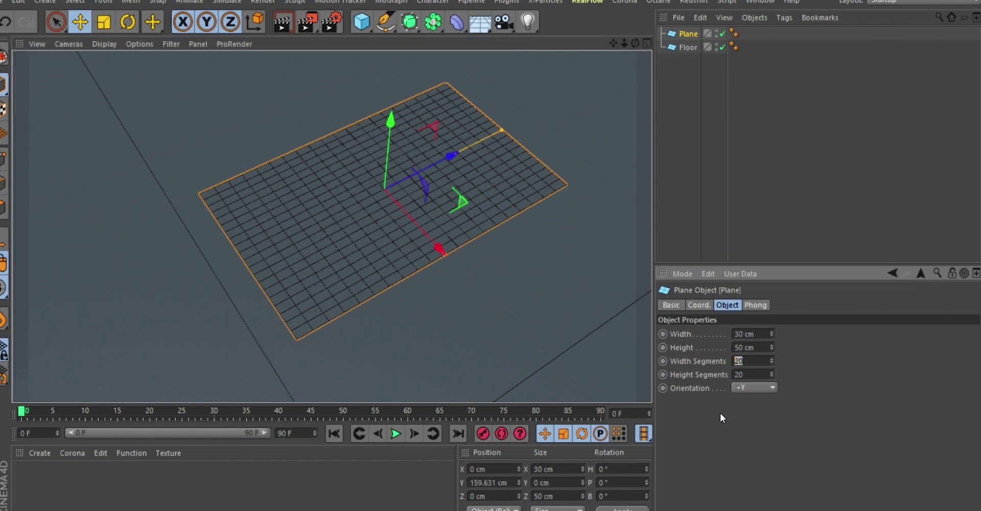
pyautogui.write('3')
pyautogui.press('Tab')
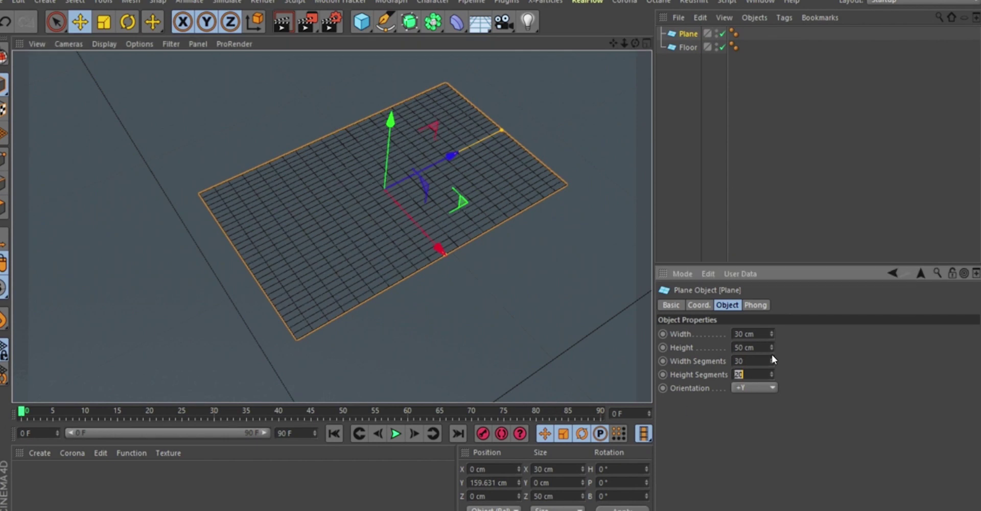
pyautogui.write('50')
pyautogui.press('Return')
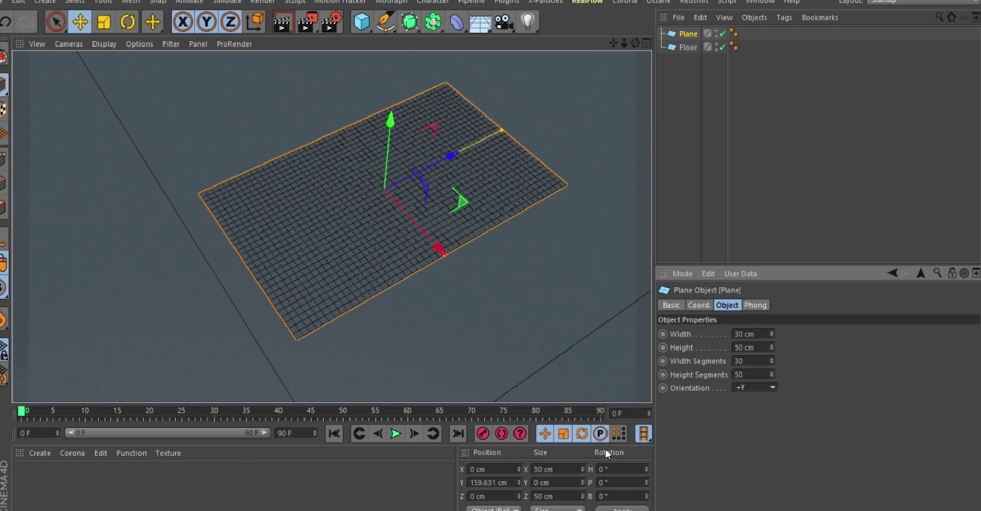
# Step: Set the small plane to 15 width segments and 25 height segments
pyautogui.click(757, 364)
pyautogui.press('BackSpace')
pyautogui.press('BackSpace')
pyautogui.write('15')
pyautogui.press('Return')
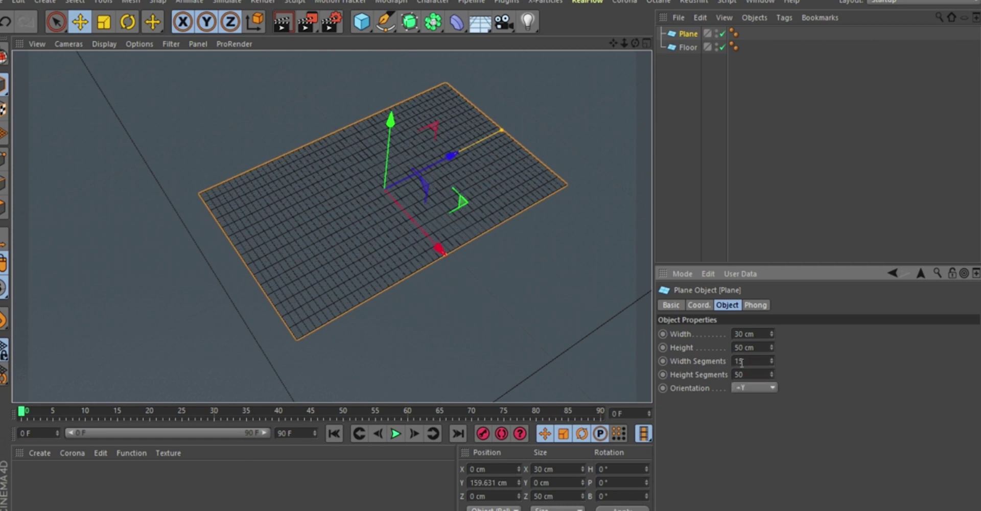
pyautogui.click(752, 375)
pyautogui.press('BackSpace')
pyautogui.press('BackSpace')
pyautogui.write('25')
pyautogui.press('Return')
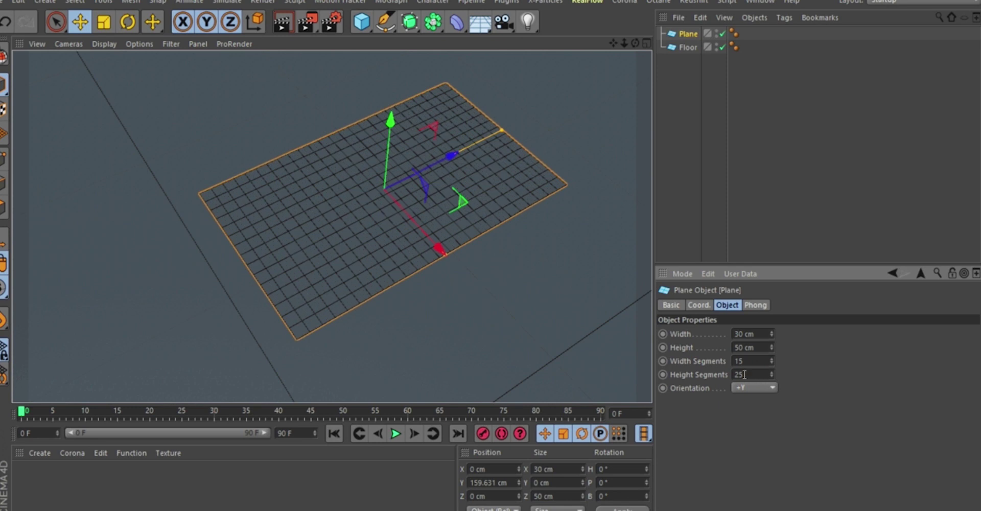
pyautogui.scroll(5, 312, 221)
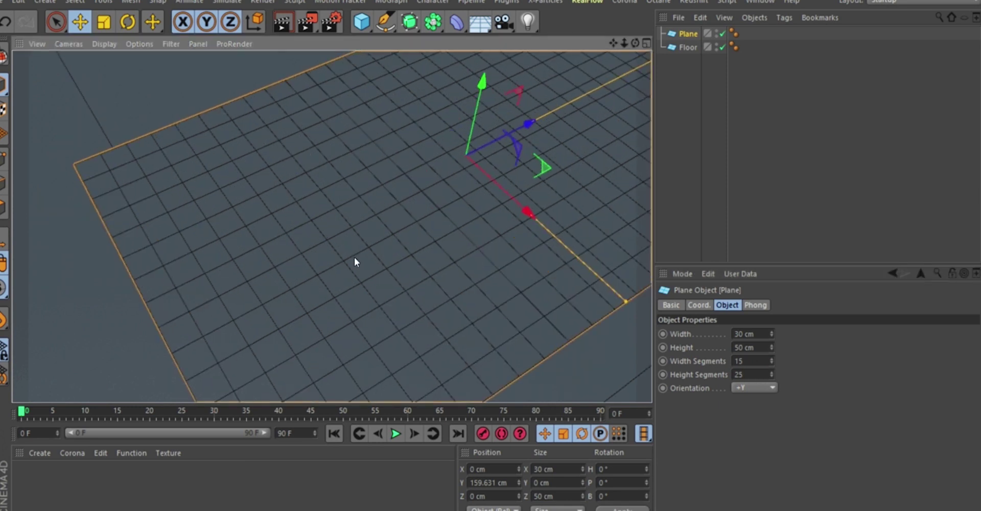
pyautogui.scroll(-5, 356, 262)
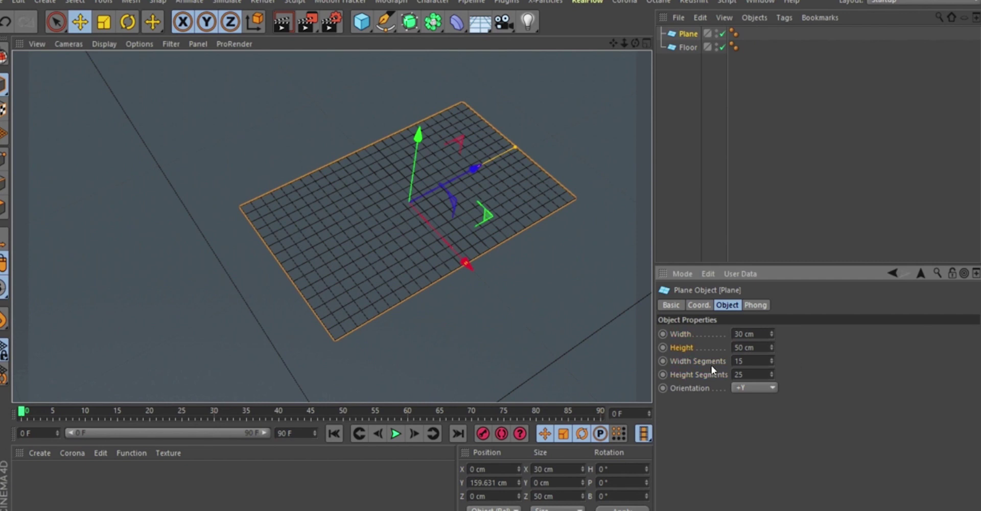
# Step: Add a Platonic primitive to the scene
pyautogui.keyDown('alt'); pyautogui.moveTo(436, 221); pyautogui.dragTo(376, 203); pyautogui.keyUp('alt')
pyautogui.moveTo(377, 204)
pyautogui.keyDown('alt'); pyautogui.mouseDown(button='right')
pyautogui.moveTo(363, 262)
pyautogui.moveTo(384, 207)
pyautogui.mouseUp(button='right'); pyautogui.keyUp('alt')
pyautogui.moveTo(387, 208)
pyautogui.keyDown('alt'); pyautogui.mouseDown()
pyautogui.moveTo(409, 204)
pyautogui.moveTo(394, 219)
pyautogui.mouseUp(); pyautogui.keyUp('alt')
pyautogui.moveTo(393, 218)
pyautogui.keyDown('alt'); pyautogui.mouseDown(button='right')
pyautogui.moveTo(397, 153)
pyautogui.moveTo(395, 222)
pyautogui.mouseUp(button='right'); pyautogui.keyUp('alt')
pyautogui.keyDown('alt'); pyautogui.moveTo(395, 225); pyautogui.dragTo(365, 44); pyautogui.keyUp('alt')
pyautogui.click(362, 21)
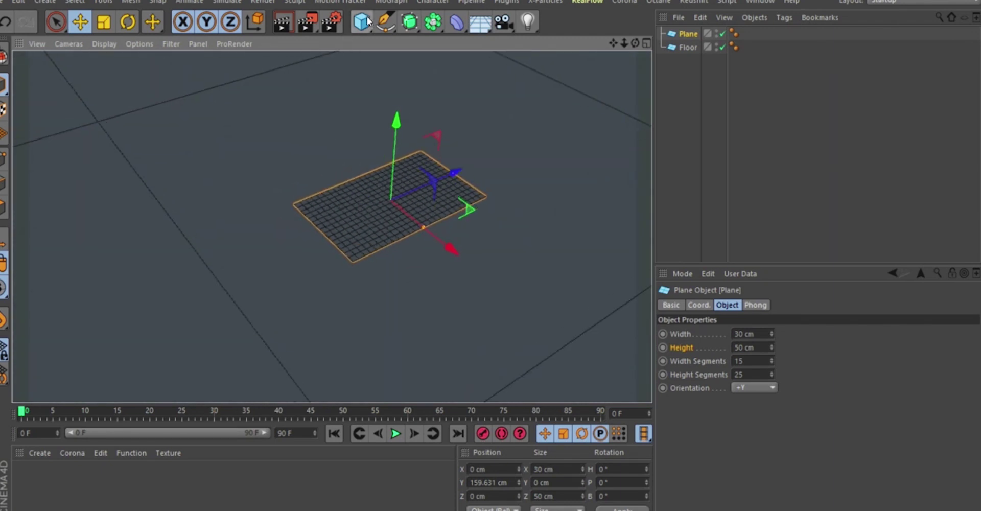
pyautogui.click(473, 114)
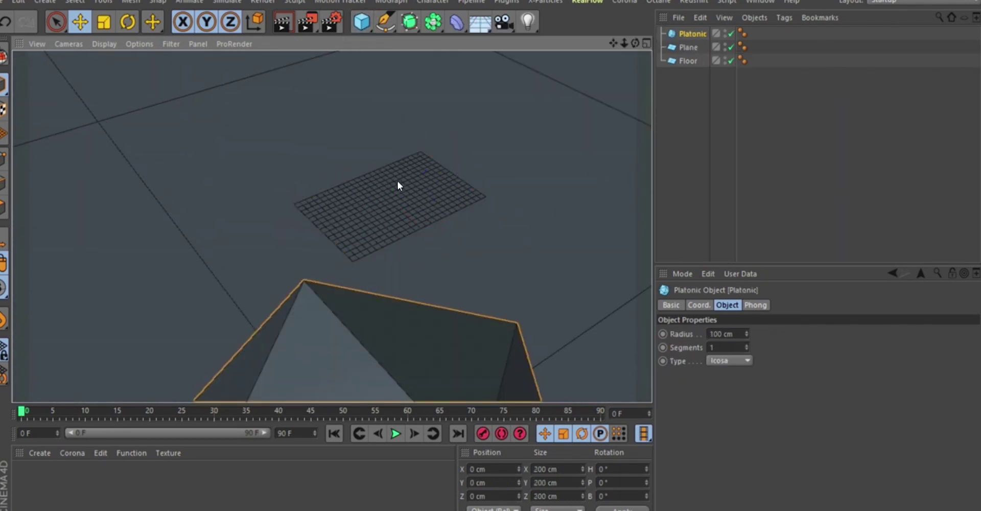
# Step: Shrink the platonic solid to a radius of about 36 cm and raise it to about 67 cm on Y
pyautogui.keyDown('alt'); pyautogui.moveTo(398, 290); pyautogui.dragTo(398, 307, button='right'); pyautogui.keyUp('alt')
pyautogui.keyDown('alt'); pyautogui.moveTo(419, 295); pyautogui.dragTo(386, 253); pyautogui.keyUp('alt')
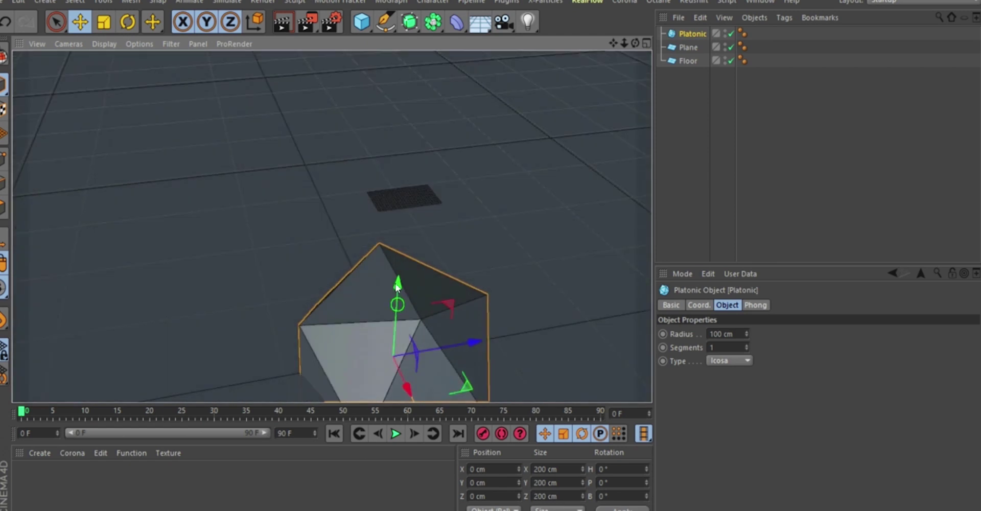
pyautogui.keyDown('alt'); pyautogui.moveTo(397, 303); pyautogui.dragTo(396, 217, button='middle'); pyautogui.keyUp('alt')
pyautogui.keyDown('alt'); pyautogui.moveTo(438, 247); pyautogui.dragTo(436, 299, button='right'); pyautogui.keyUp('alt')
pyautogui.moveTo(431, 304); pyautogui.dragTo(415, 283)
pyautogui.moveTo(418, 182); pyautogui.dragTo(420, 137)
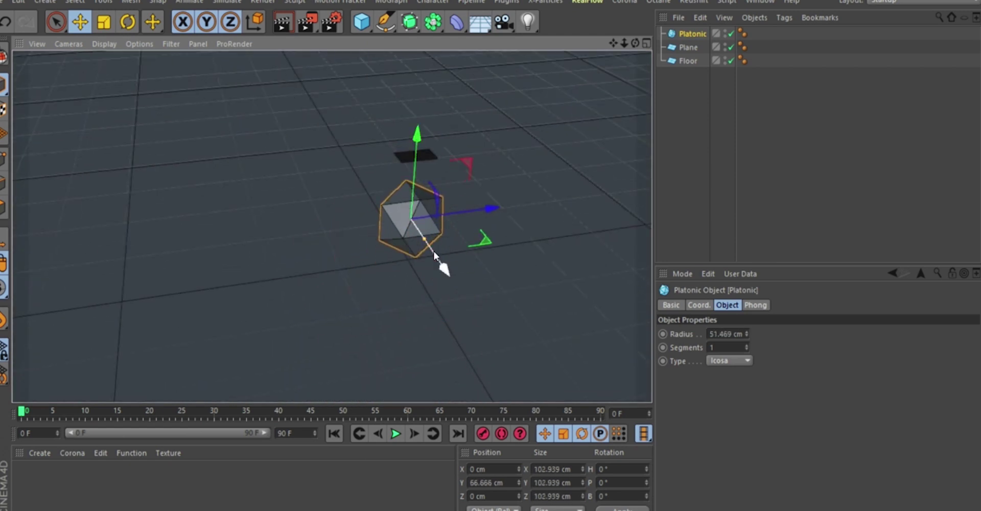
pyautogui.moveTo(426, 241); pyautogui.dragTo(421, 232)
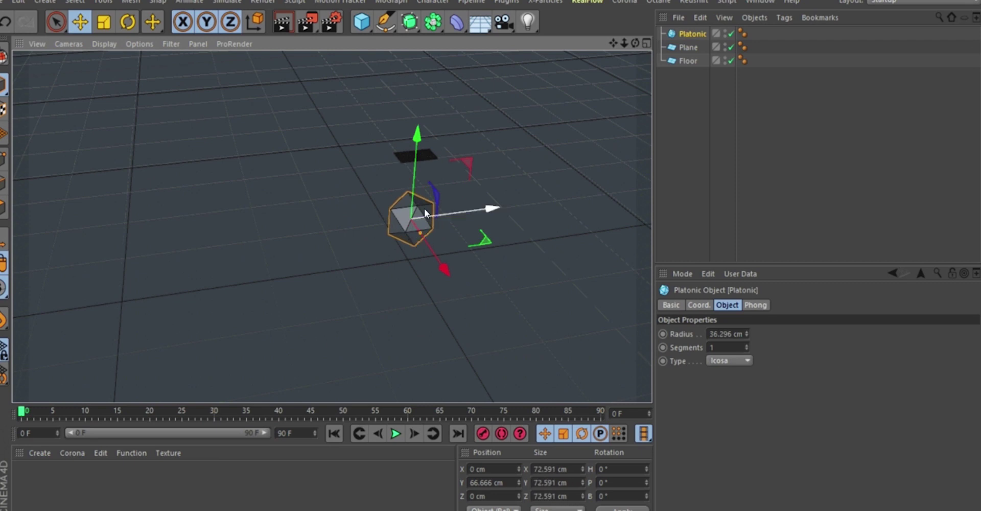
# Step: Raise the platonic solid closer to the small plane and shift it along Z to about 20 cm
pyautogui.keyDown('alt'); pyautogui.moveTo(493, 209); pyautogui.dragTo(428, 231); pyautogui.keyUp('alt')
pyautogui.moveTo(426, 148); pyautogui.dragTo(427, 136)
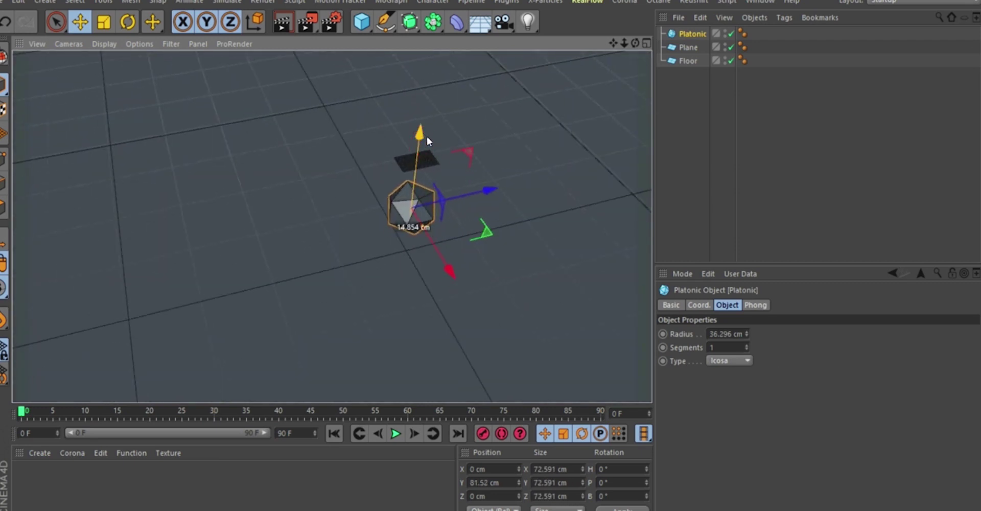
pyautogui.moveTo(491, 192); pyautogui.dragTo(504, 188)
pyautogui.scroll(3, 451, 181)
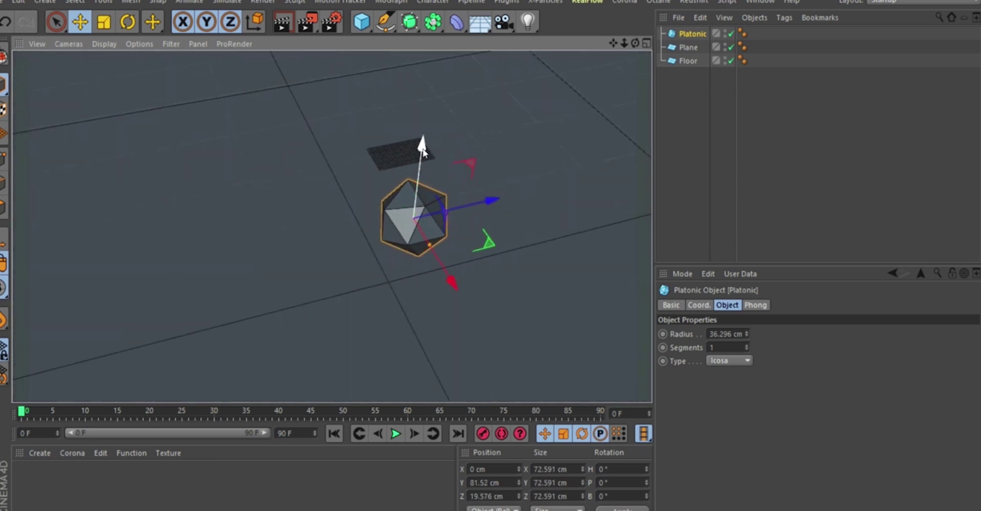
pyautogui.moveTo(424, 149); pyautogui.dragTo(425, 143)
# Step: Reduce the platonic solid's radius to about 28 cm and raise it to about 108 cm on Y
pyautogui.scroll(-2, 450, 189)
pyautogui.moveTo(436, 234); pyautogui.dragTo(428, 233)
pyautogui.moveTo(412, 137); pyautogui.dragTo(413, 117)
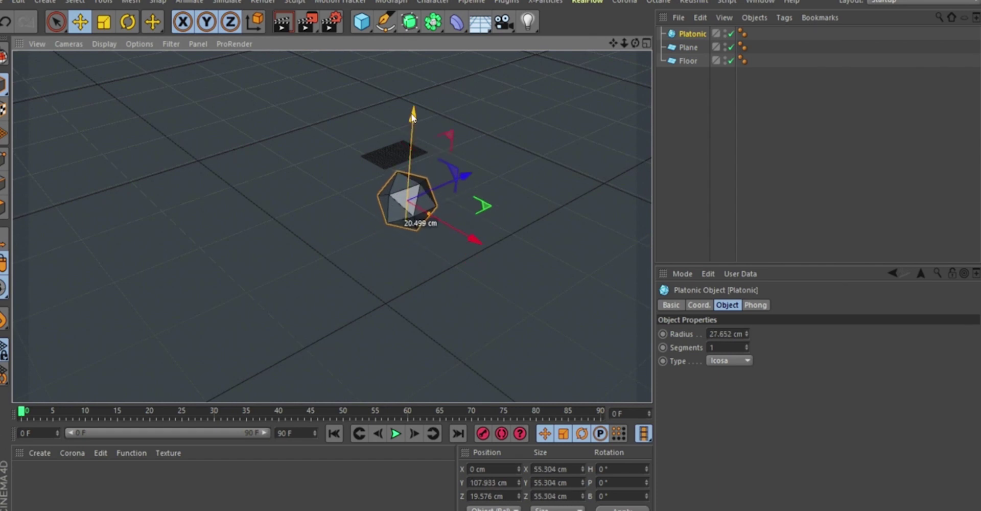
# Step: Position the platonic solid just beneath the small plane, at about 122 cm on Y and 15 cm on Z
pyautogui.keyDown('alt'); pyautogui.moveTo(400, 188); pyautogui.dragTo(372, 208); pyautogui.keyUp('alt')
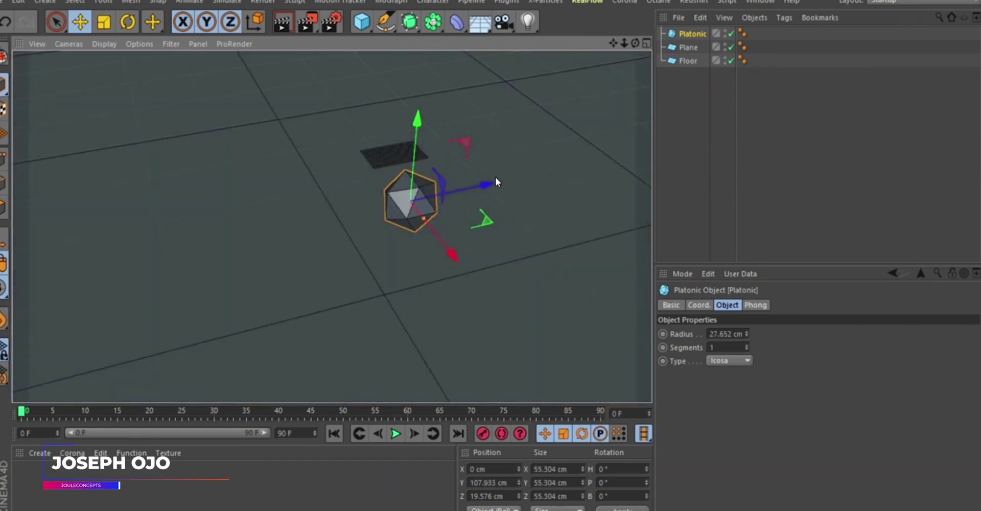
pyautogui.moveTo(494, 179); pyautogui.dragTo(485, 185)
pyautogui.keyDown('alt'); pyautogui.moveTo(403, 145); pyautogui.dragTo(403, 66, button='right'); pyautogui.keyUp('alt')
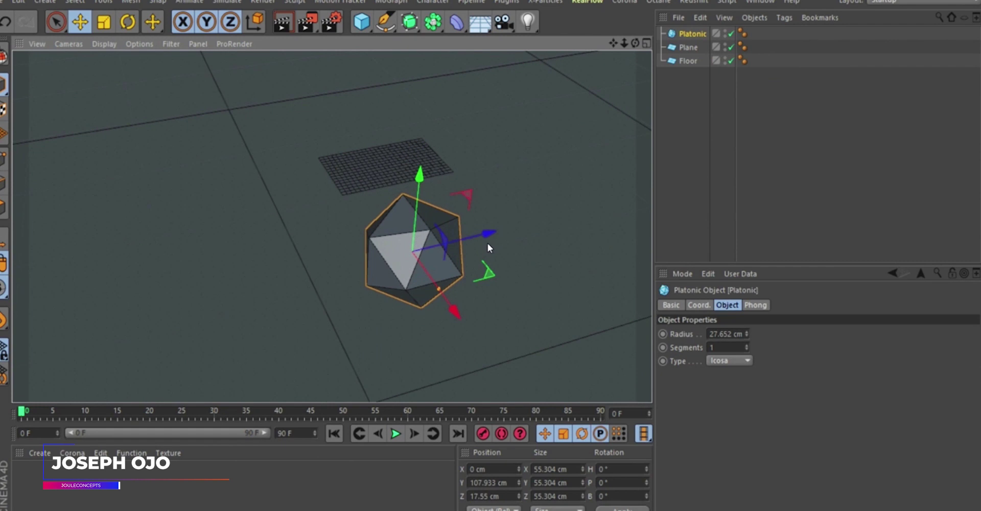
pyautogui.moveTo(486, 235); pyautogui.dragTo(481, 234)
pyautogui.moveTo(412, 178); pyautogui.dragTo(413, 166)
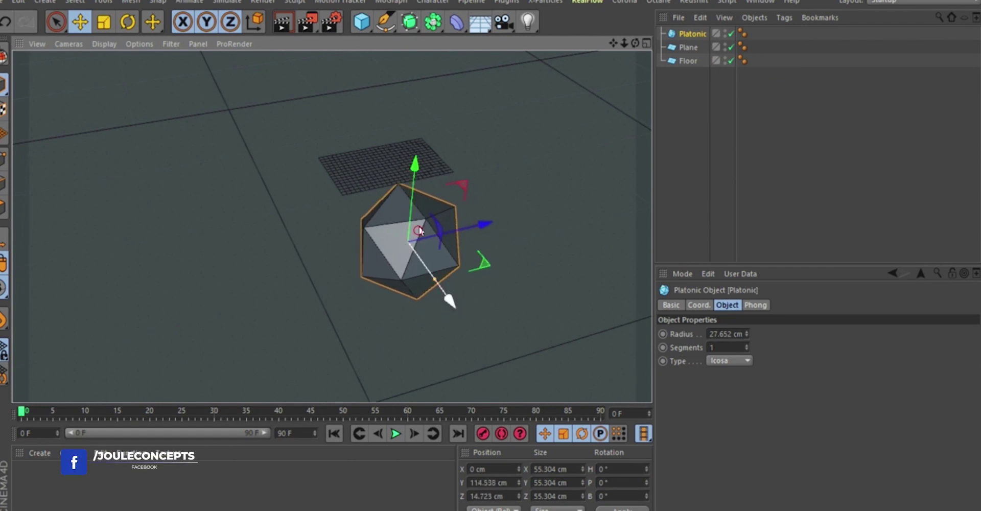
pyautogui.keyDown('alt'); pyautogui.moveTo(418, 229); pyautogui.dragTo(455, 195); pyautogui.keyUp('alt')
pyautogui.moveTo(406, 172); pyautogui.dragTo(407, 156)
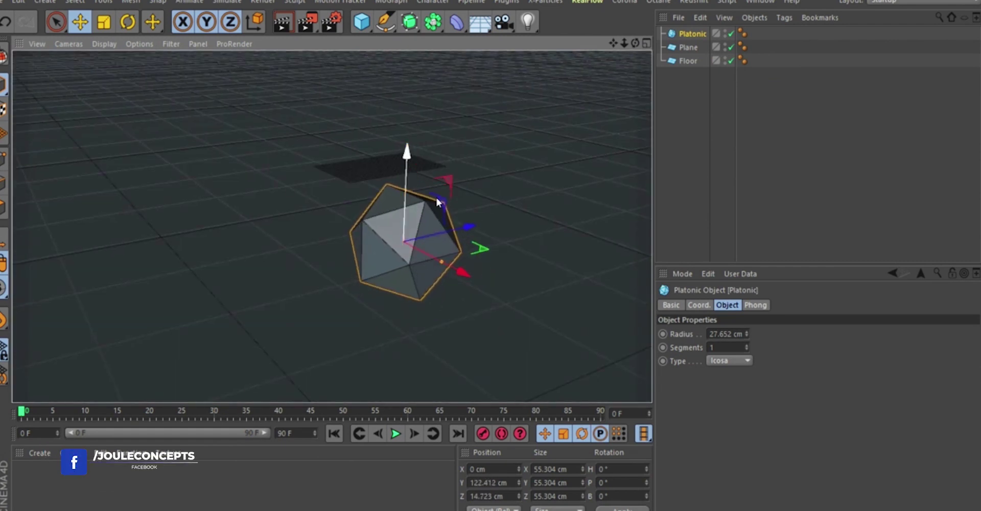
pyautogui.keyDown('alt'); pyautogui.moveTo(436, 198); pyautogui.dragTo(438, 215); pyautogui.keyUp('alt')
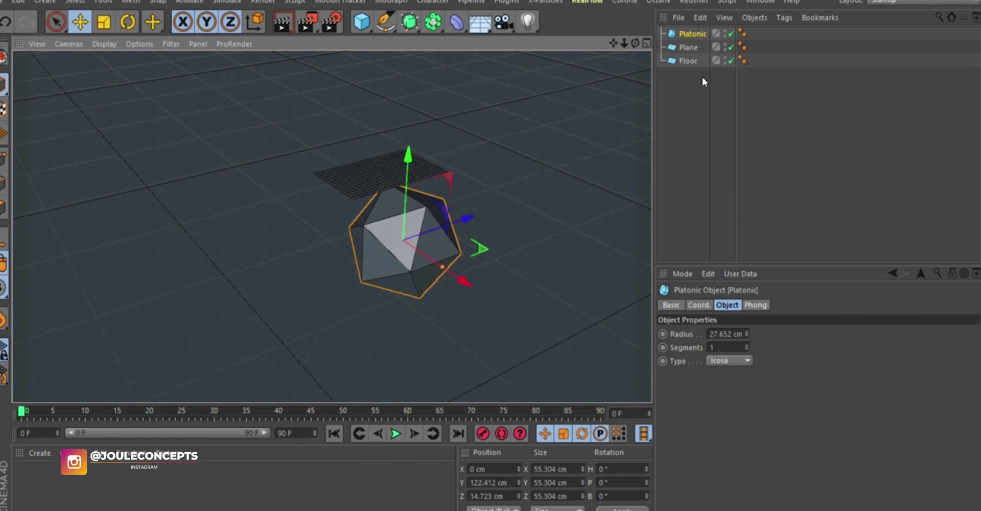
# Step: Add a Cloth Collider simulation tag to the floor and copy that tag to the platonic solid
pyautogui.click(689, 61)
pyautogui.rightClick(689, 59)
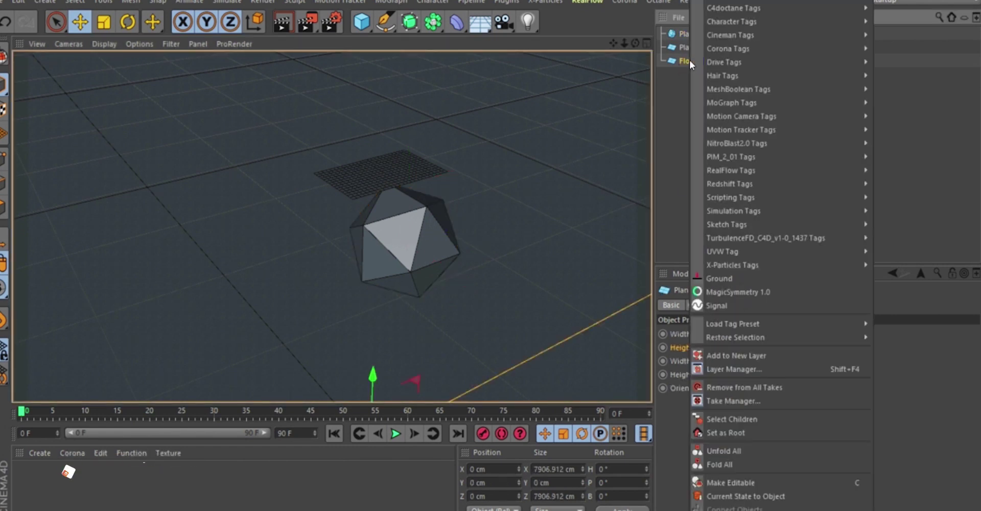
pyautogui.moveTo(721, 217)
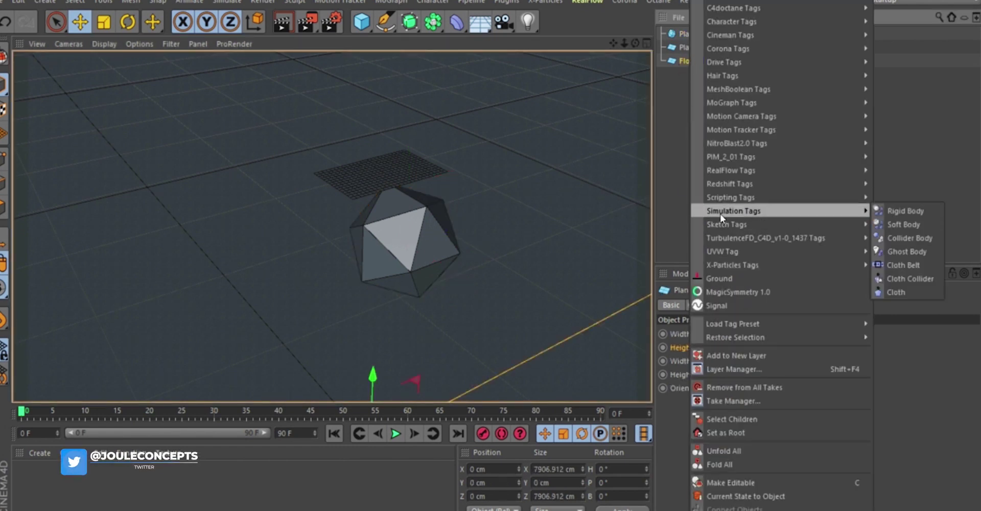
pyautogui.moveTo(861, 227)
pyautogui.click(907, 265)
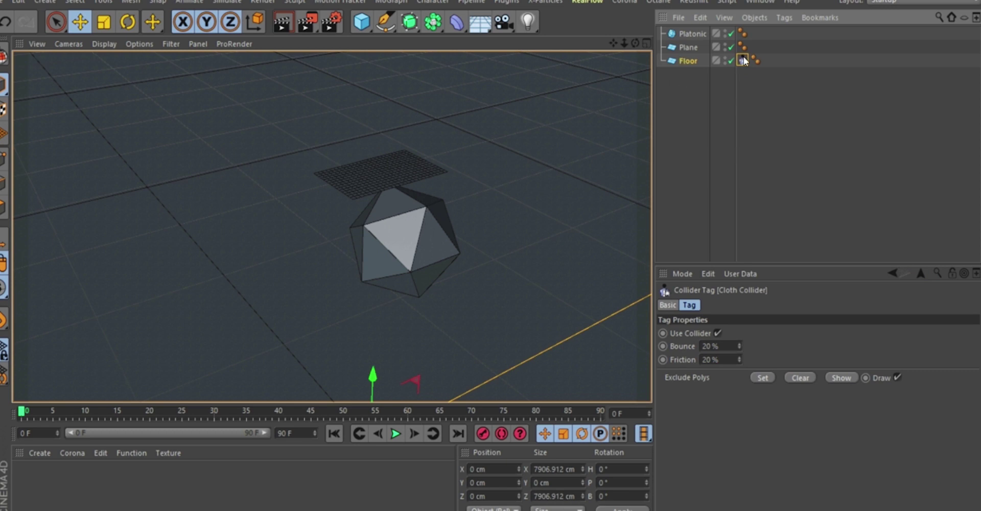
pyautogui.keyDown('ctrl'); pyautogui.moveTo(744, 61); pyautogui.dragTo(750, 34); pyautogui.keyUp('ctrl')
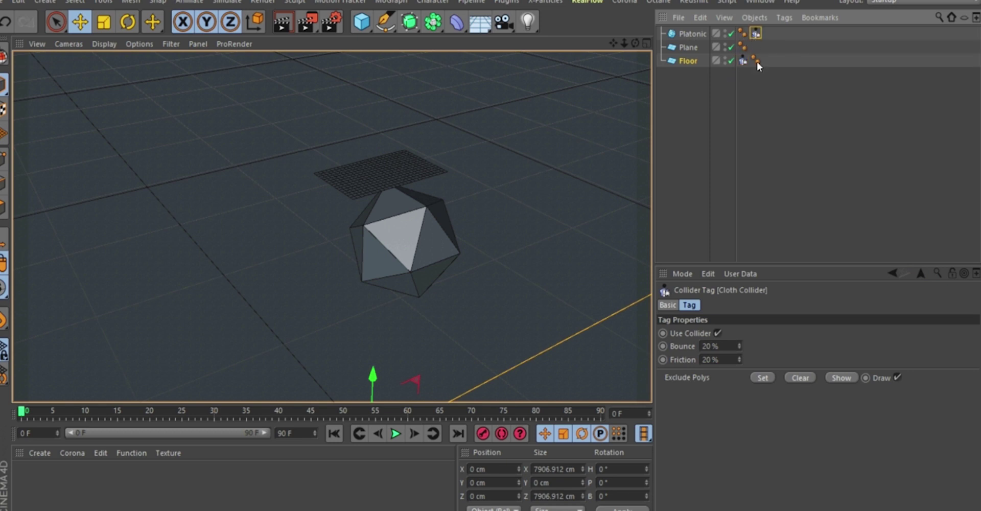
pyautogui.click(742, 33)
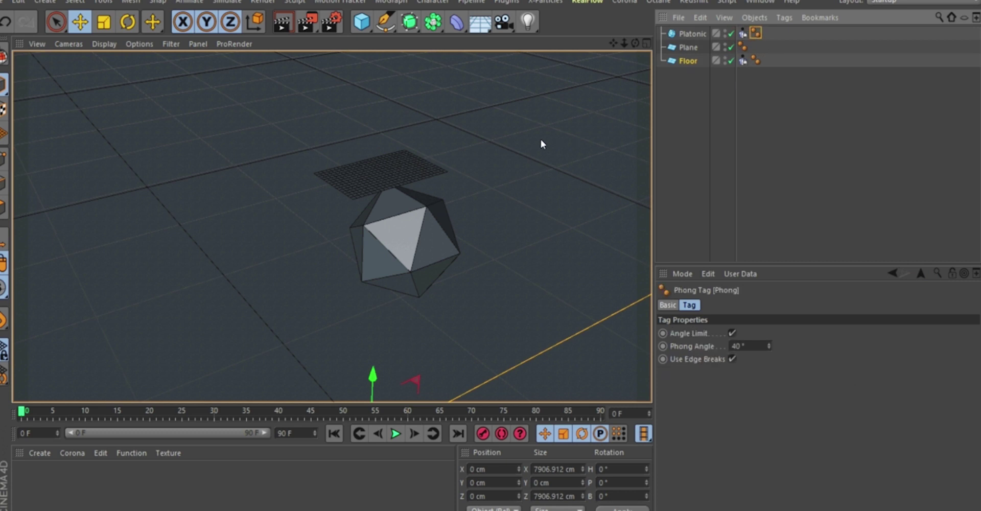
# Step: Duplicate the small plane below the floor in the object hierarchy and group the copy into a null
pyautogui.keyDown('alt'); pyautogui.moveTo(372, 171); pyautogui.dragTo(377, 220); pyautogui.keyUp('alt')
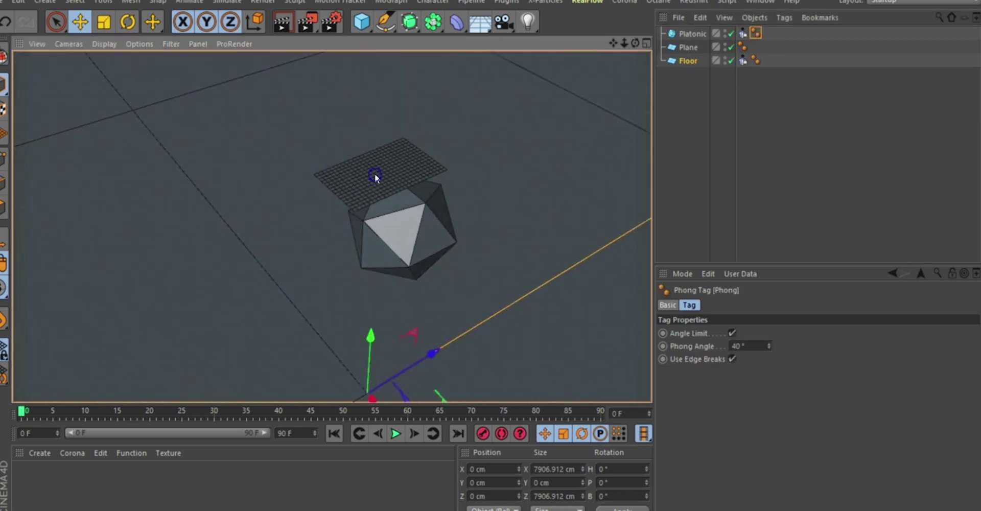
pyautogui.keyDown('alt'); pyautogui.moveTo(374, 177); pyautogui.dragTo(354, 123, button='right'); pyautogui.keyUp('alt')
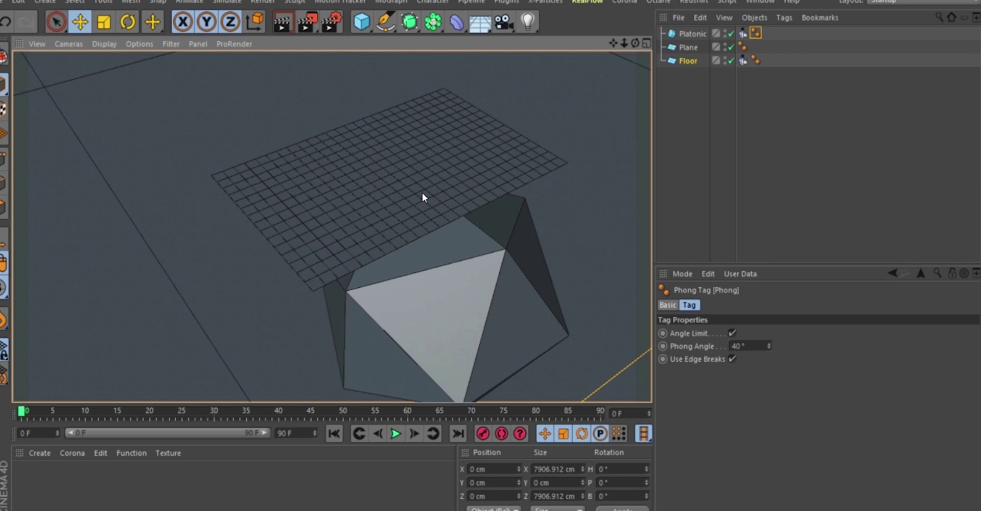
pyautogui.keyDown('alt'); pyautogui.moveTo(385, 164); pyautogui.dragTo(360, 186, button='right'); pyautogui.keyUp('alt')
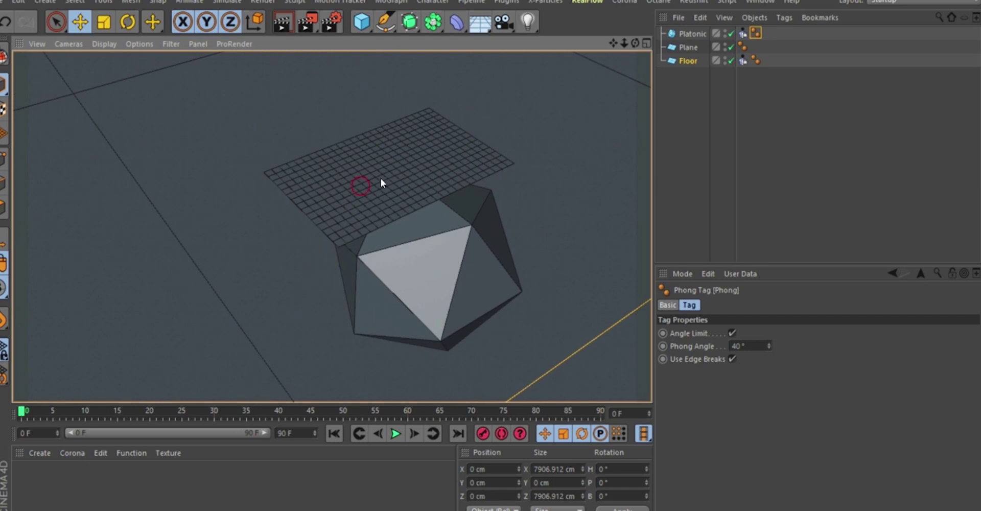
pyautogui.click(685, 47)
pyautogui.keyDown('ctrl'); pyautogui.moveTo(684, 47); pyautogui.dragTo(688, 77); pyautogui.keyUp('ctrl')
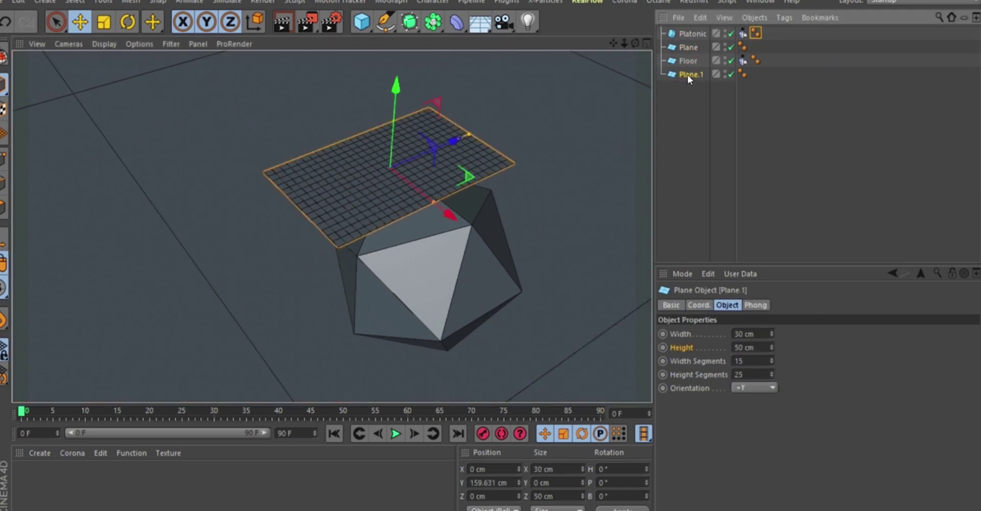
pyautogui.hotkey('alt', 'g')
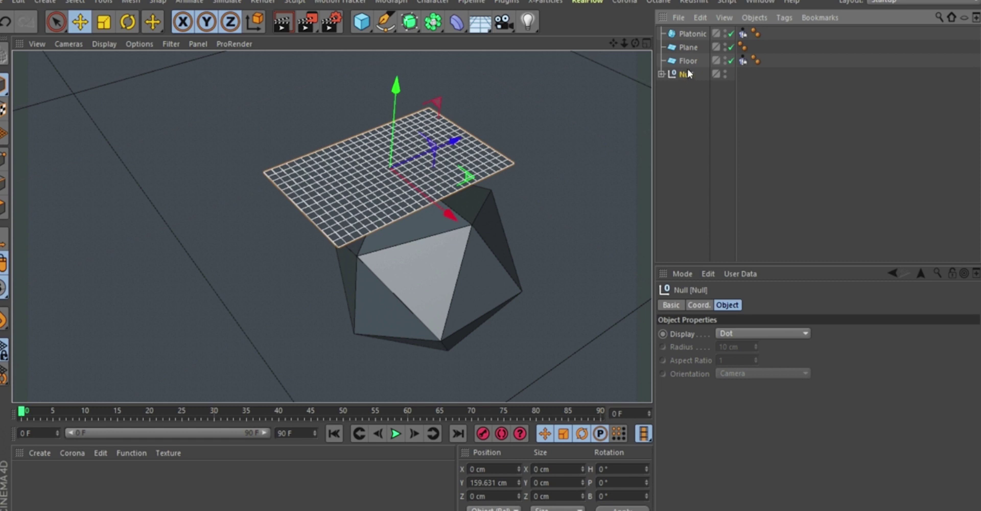
# Step: Rename the null Backup and hide it in both the editor and the renderer
pyautogui.doubleClick(689, 74)
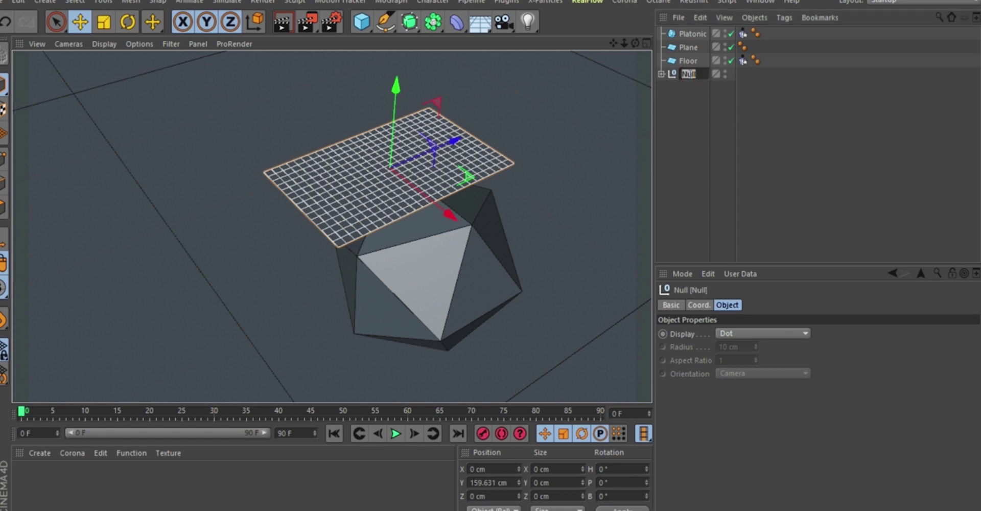
pyautogui.write('Backup')
pyautogui.press('Return')
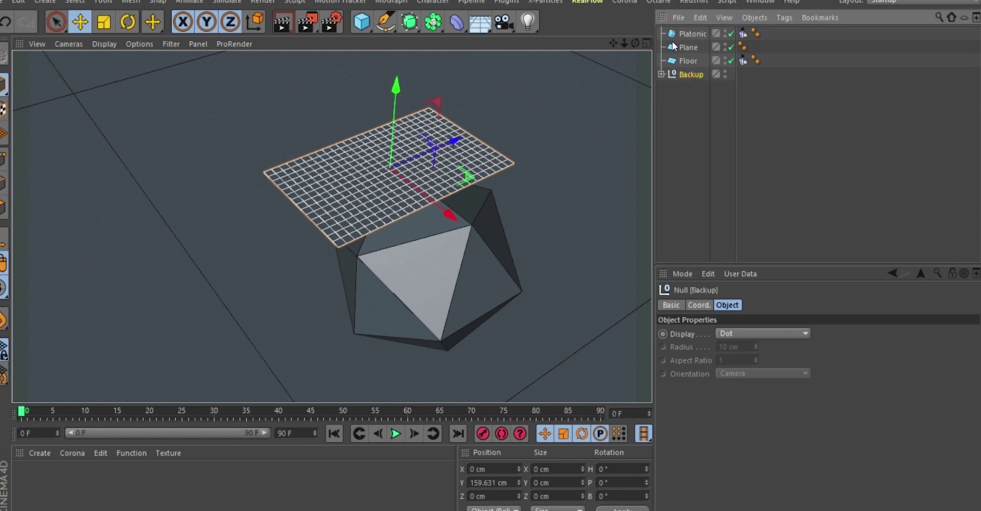
pyautogui.click(726, 72)
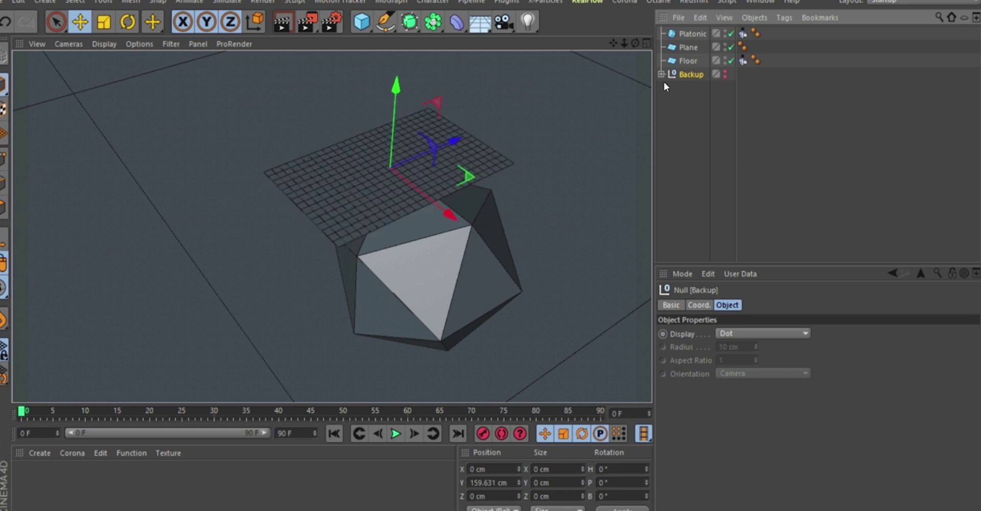
# Step: Rename the original small plane above the platonic solid as Cloth
pyautogui.moveTo(325, 162)
pyautogui.keyDown('alt'); pyautogui.mouseDown()
pyautogui.moveTo(292, 129)
pyautogui.moveTo(314, 149)
pyautogui.mouseUp(); pyautogui.keyUp('alt')
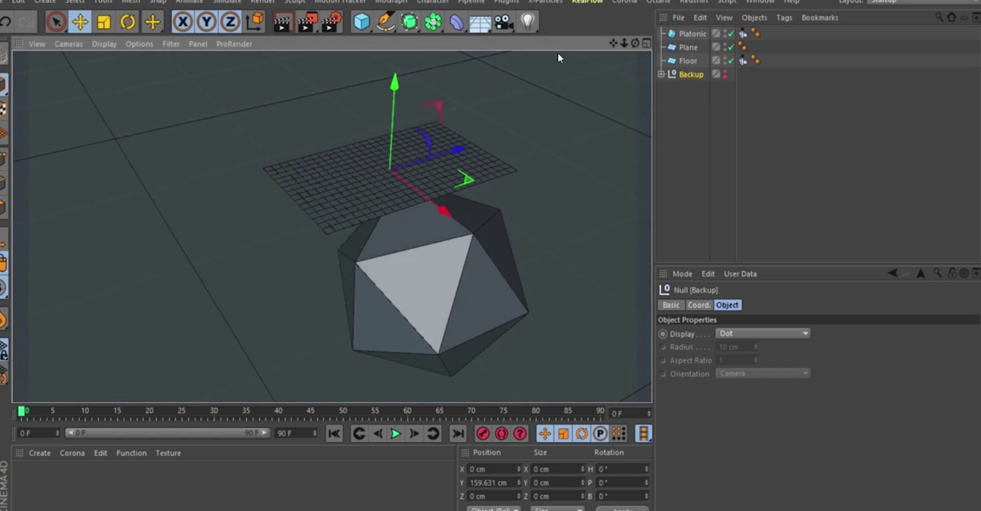
pyautogui.doubleClick(689, 47)
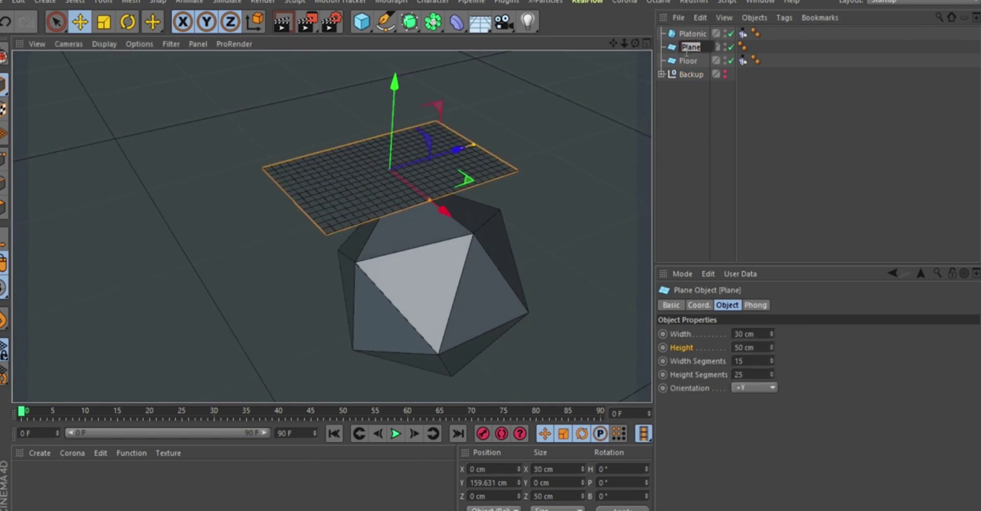
pyautogui.write('Cloth')
pyautogui.press('Return')
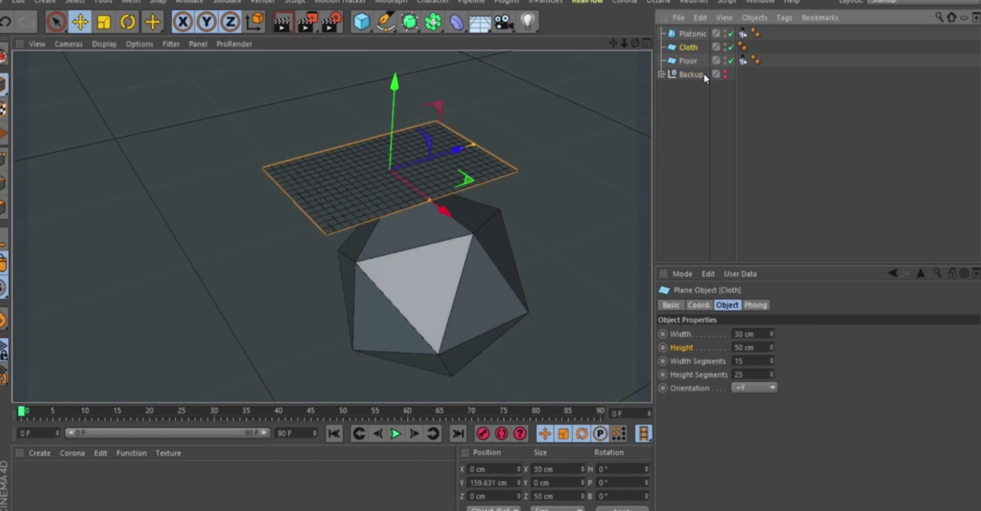
pyautogui.keyDown('alt'); pyautogui.moveTo(363, 163); pyautogui.dragTo(399, 168); pyautogui.keyUp('alt')
pyautogui.scroll(2, 400, 169)
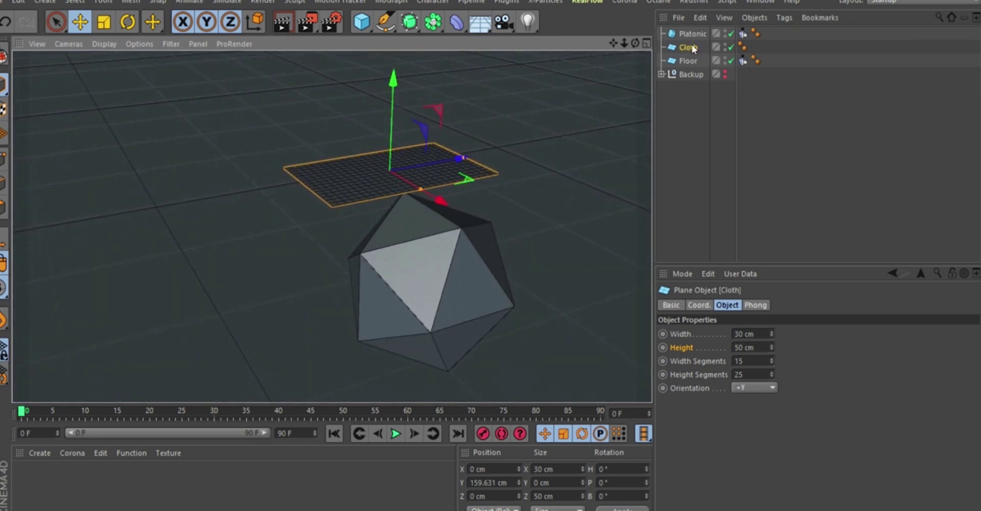
pyautogui.rightClick(515, 124)
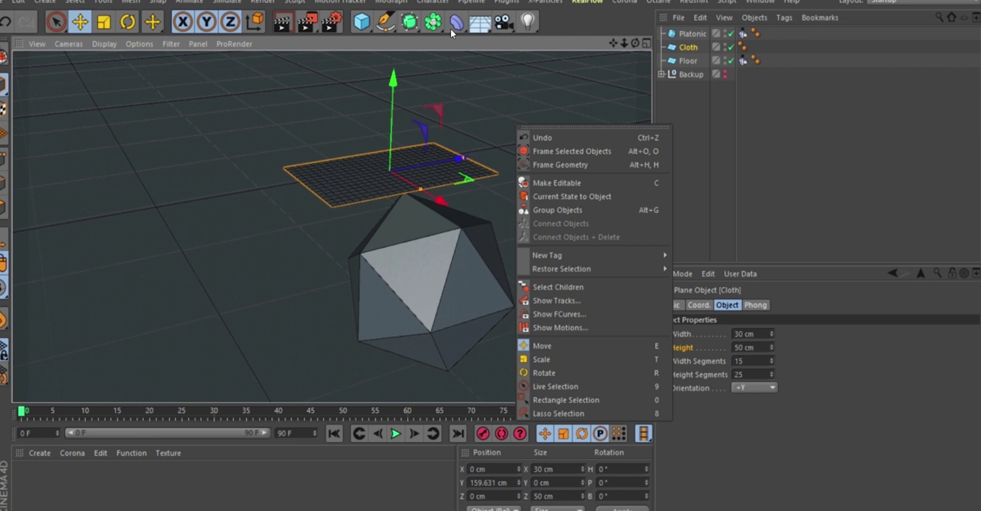
pyautogui.moveTo(578, 256)
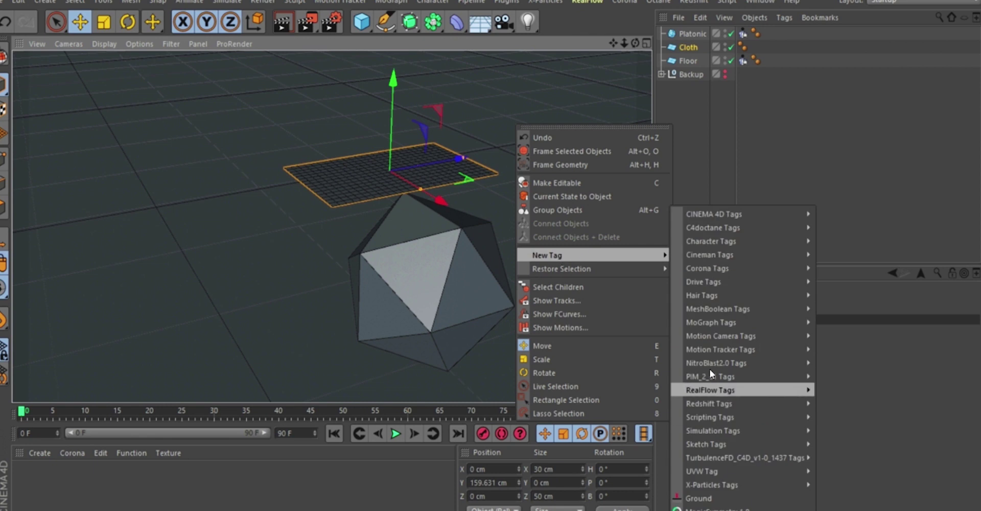
pyautogui.moveTo(713, 434)
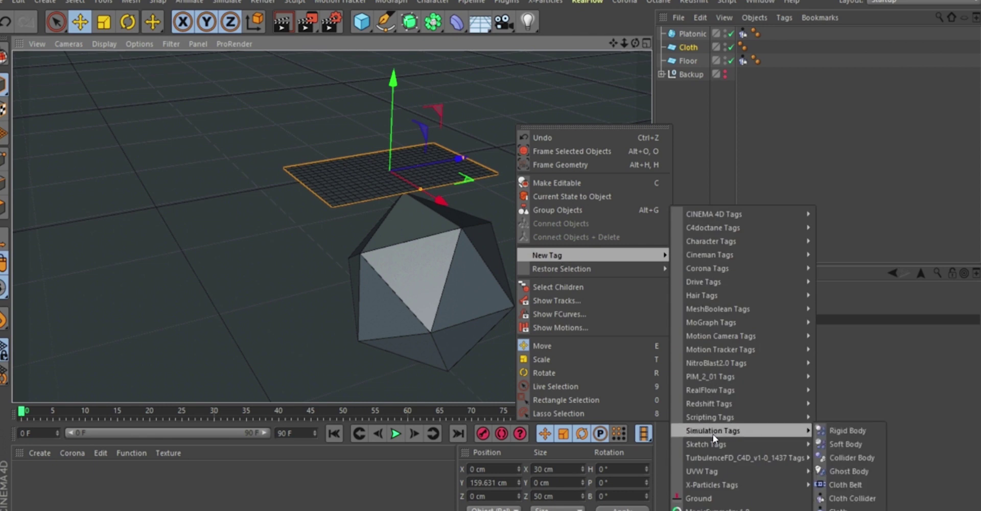
pyautogui.click(848, 498)
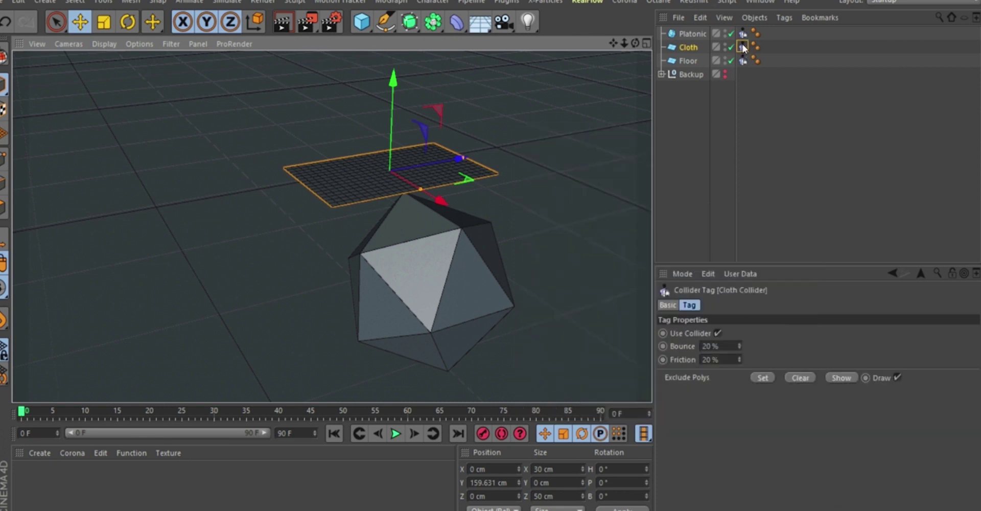
pyautogui.hotkey('ctrl', 'z')
# Step: Add a Cloth simulation tag to the Cloth plane
pyautogui.rightClick(548, 81)
pyautogui.moveTo(615, 206)
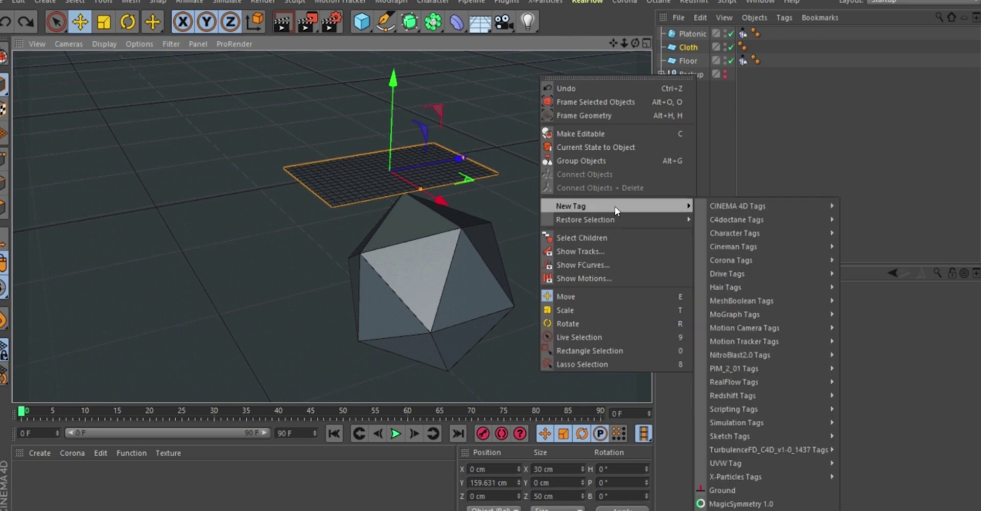
pyautogui.moveTo(762, 423)
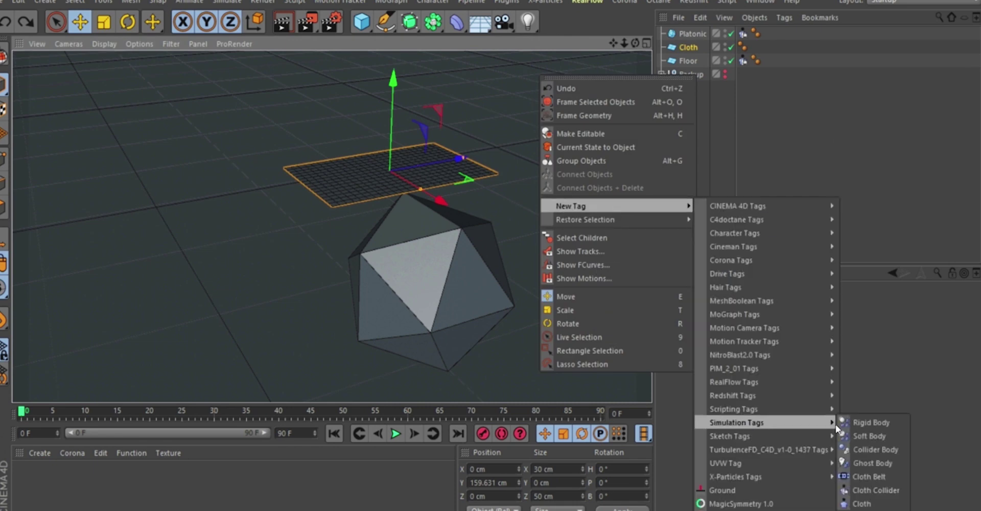
pyautogui.click(858, 504)
# Step: Play the animation to test how the parametric Cloth plane behaves, stop it and return to frame 0
pyautogui.keyDown('alt'); pyautogui.moveTo(370, 208); pyautogui.dragTo(333, 225, button='right'); pyautogui.keyUp('alt')
pyautogui.keyDown('alt'); pyautogui.moveTo(392, 189); pyautogui.dragTo(376, 177, button='middle'); pyautogui.keyUp('alt')
pyautogui.keyDown('alt'); pyautogui.moveTo(368, 174); pyautogui.dragTo(399, 207); pyautogui.keyUp('alt')
pyautogui.keyDown('alt'); pyautogui.moveTo(368, 167); pyautogui.dragTo(369, 124, button='right'); pyautogui.keyUp('alt')
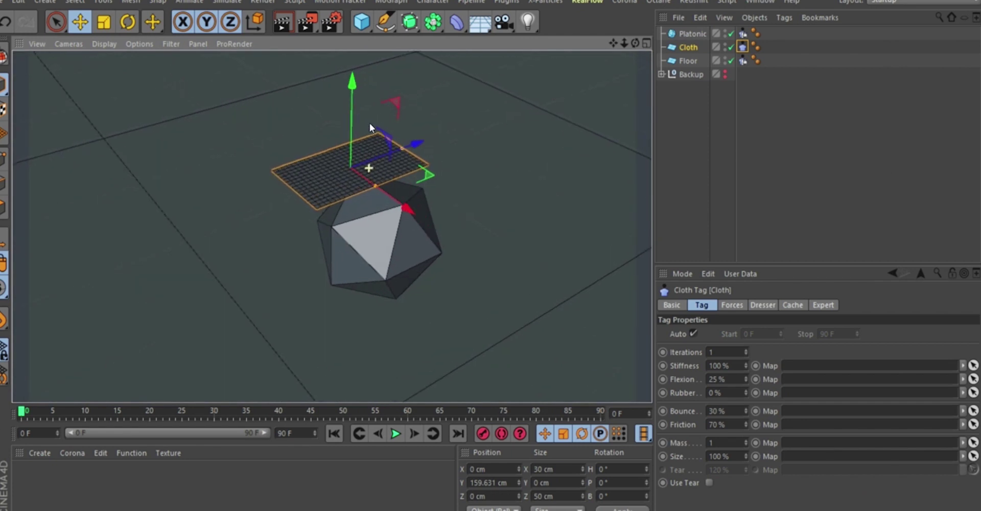
pyautogui.keyDown('alt'); pyautogui.moveTo(389, 220); pyautogui.dragTo(376, 201); pyautogui.keyUp('alt')
pyautogui.keyDown('alt'); pyautogui.moveTo(376, 201); pyautogui.dragTo(354, 212, button='right'); pyautogui.keyUp('alt')
pyautogui.moveTo(354, 212)
pyautogui.keyDown('alt'); pyautogui.mouseDown()
pyautogui.moveTo(346, 152)
pyautogui.moveTo(366, 198)
pyautogui.mouseUp(); pyautogui.keyUp('alt')
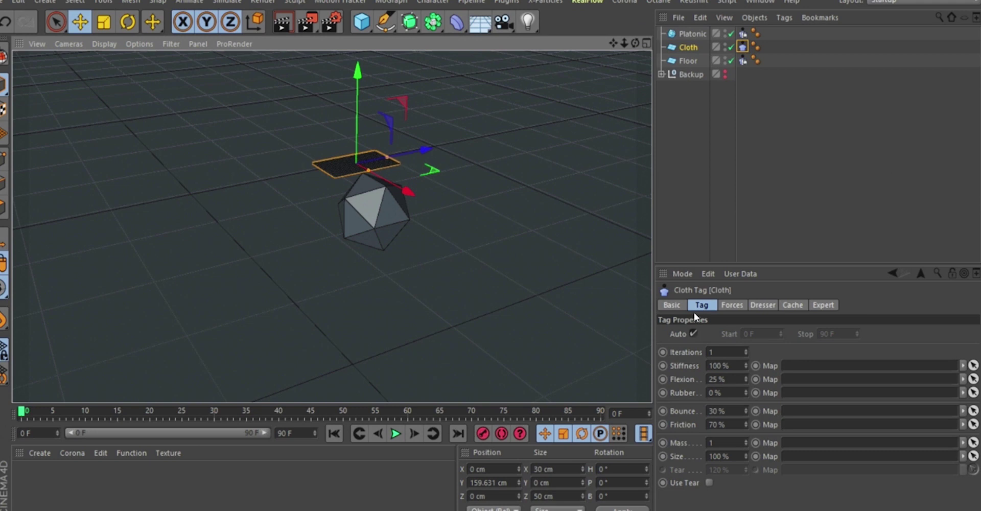
pyautogui.scroll(3, 394, 136)
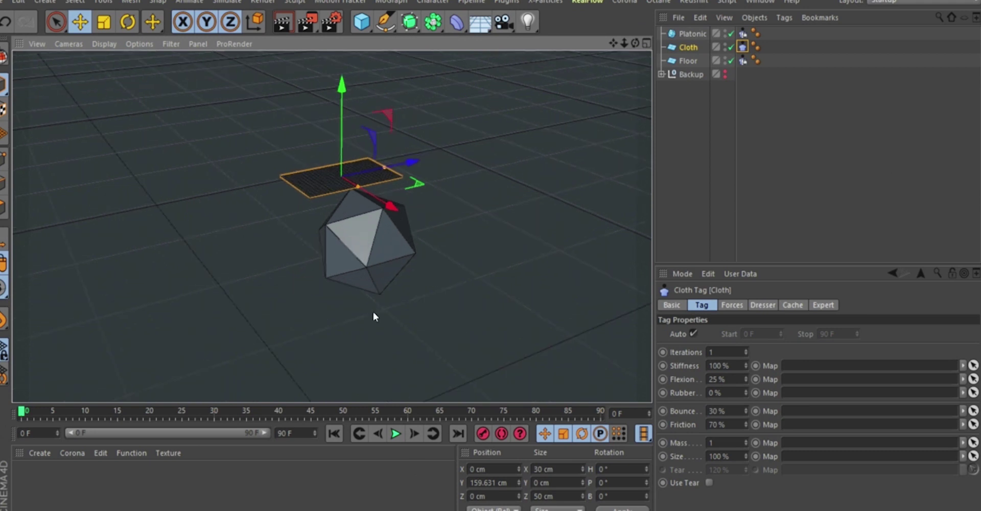
pyautogui.click(397, 434)
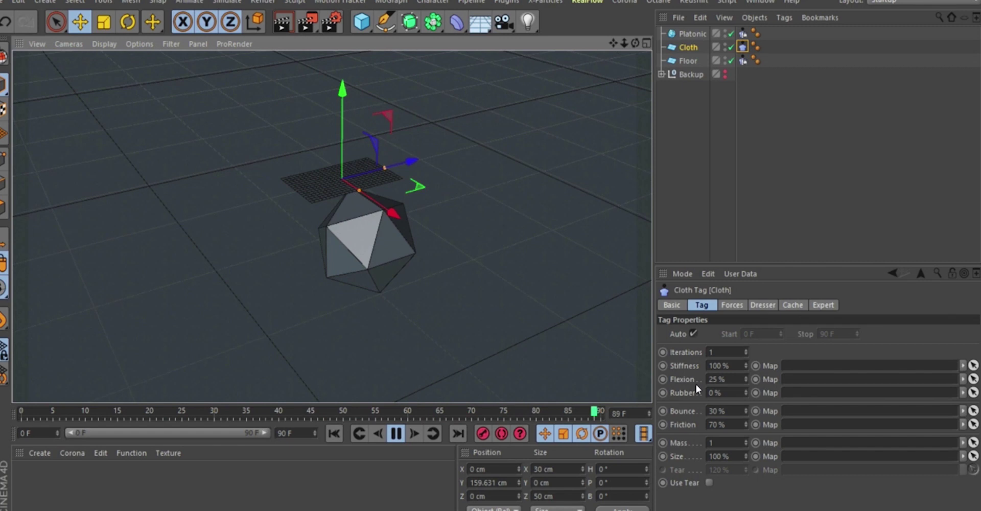
pyautogui.click(396, 434)
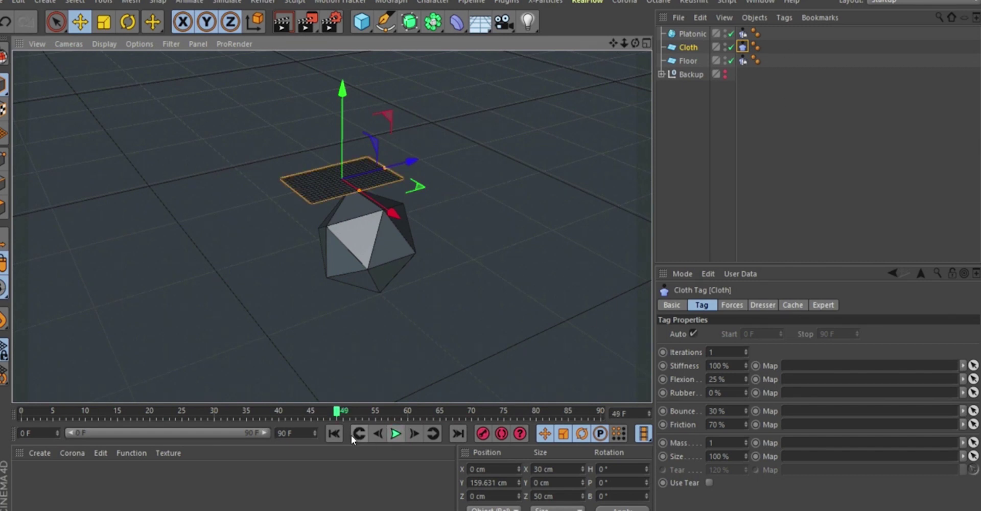
pyautogui.click(334, 433)
# Step: Check the plane copy inside the Backup null and make the Cloth plane editable as a polygon object
pyautogui.keyDown('alt'); pyautogui.moveTo(333, 165); pyautogui.dragTo(336, 88, button='right'); pyautogui.keyUp('alt')
pyautogui.keyDown('alt'); pyautogui.moveTo(358, 228); pyautogui.dragTo(380, 250, button='right'); pyautogui.keyUp('alt')
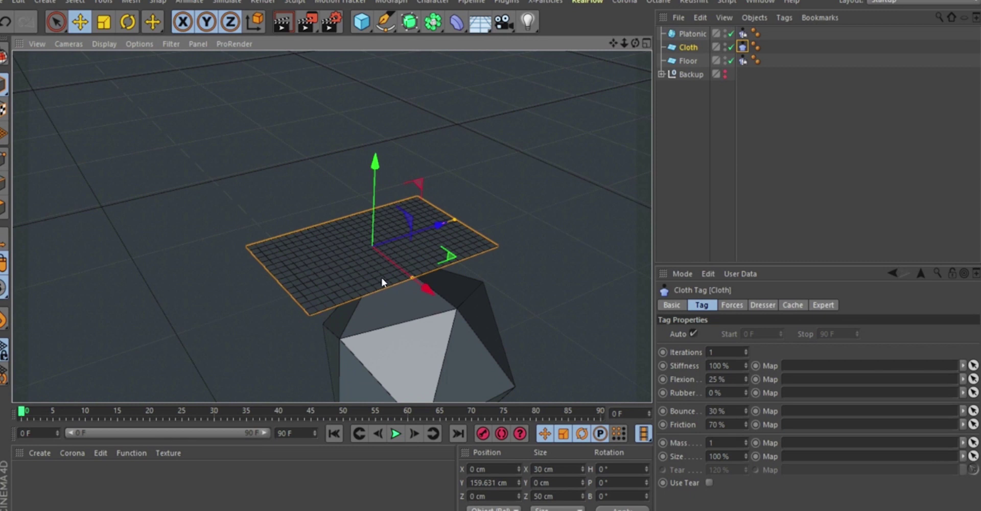
pyautogui.click(661, 74)
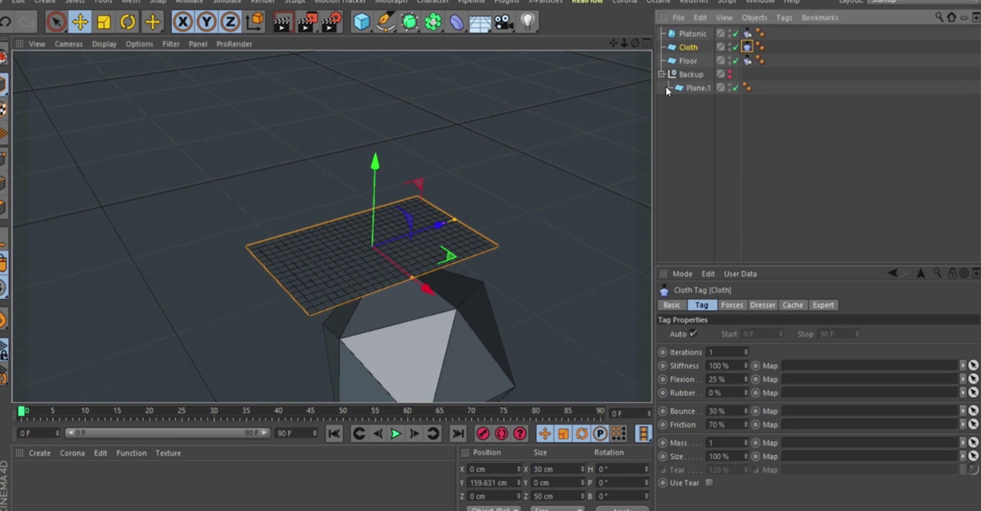
pyautogui.click(661, 74)
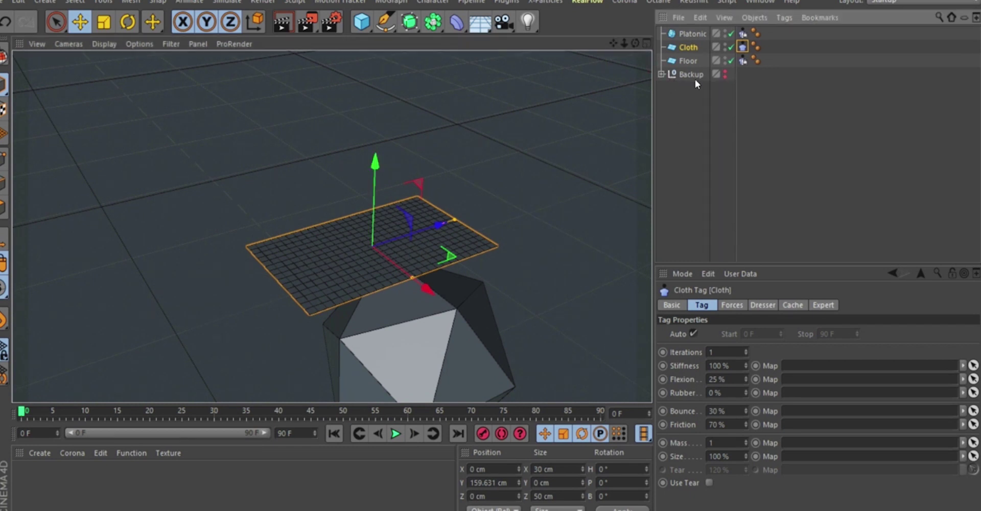
pyautogui.click(683, 48)
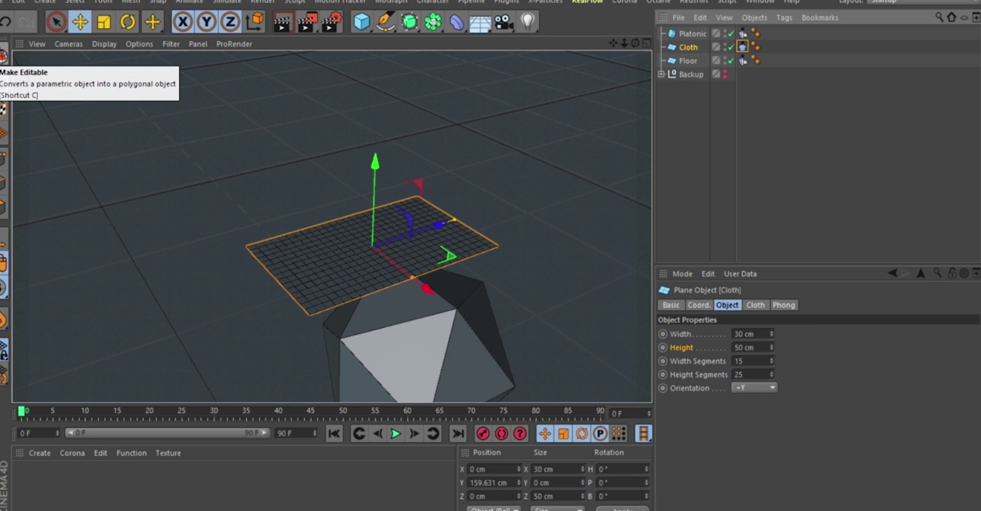
pyautogui.click(3, 56)
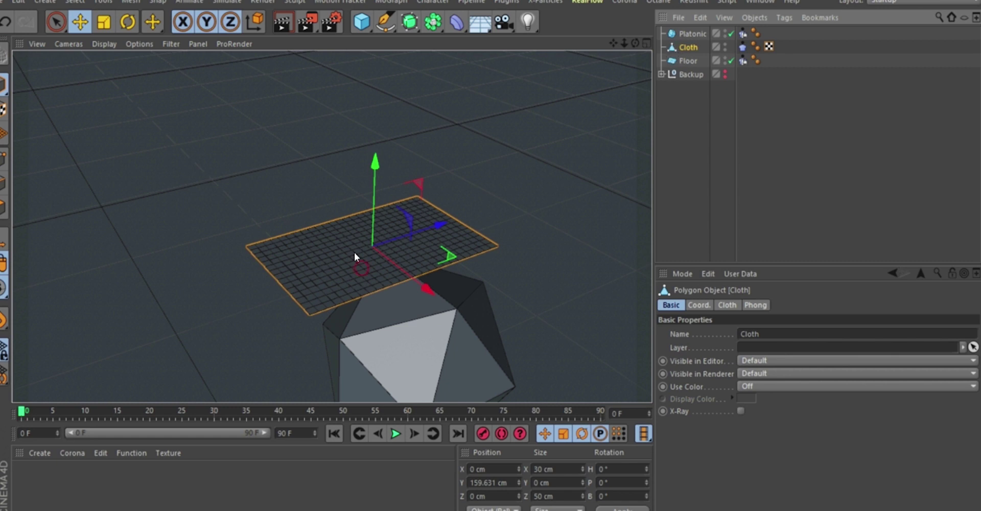
# Step: Play the simulation with the editable Cloth plane, stop it and inspect the fallen cloth on the floor up close
pyautogui.keyDown('alt'); pyautogui.moveTo(355, 253); pyautogui.dragTo(352, 207, button='middle'); pyautogui.keyUp('alt')
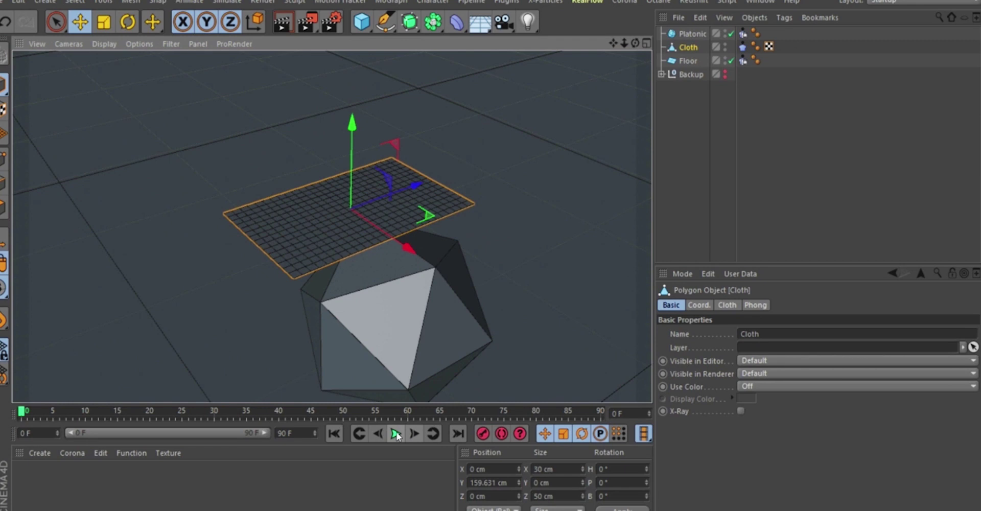
pyautogui.click(397, 434)
pyautogui.scroll(-5, 356, 274)
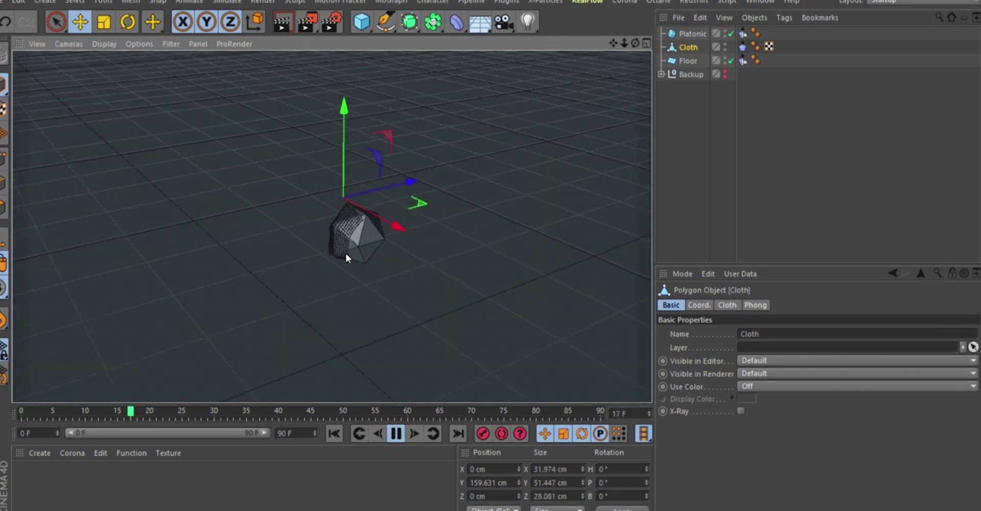
pyautogui.click(396, 434)
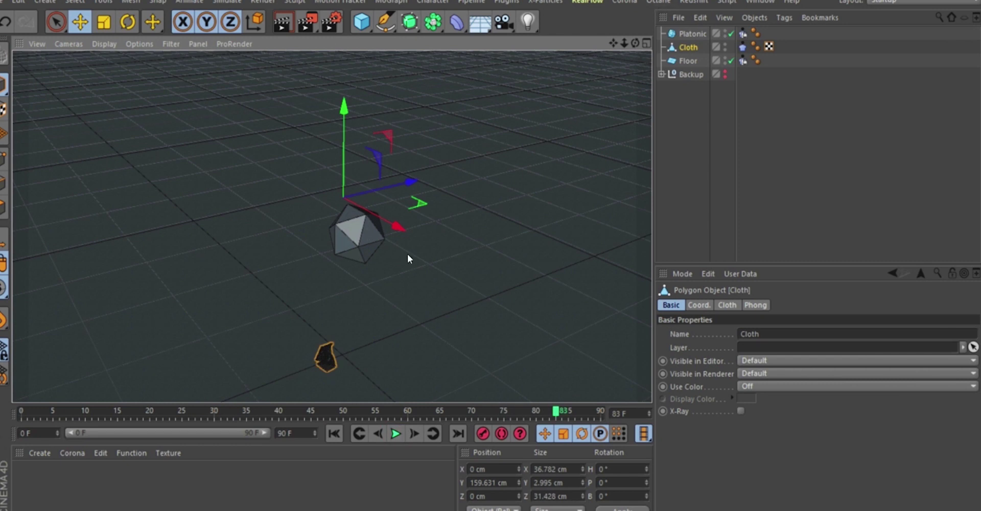
pyautogui.keyDown('alt'); pyautogui.moveTo(357, 278); pyautogui.dragTo(349, 154, button='middle'); pyautogui.keyUp('alt')
pyautogui.keyDown('alt'); pyautogui.moveTo(318, 243); pyautogui.dragTo(331, 97, button='right'); pyautogui.keyUp('alt')
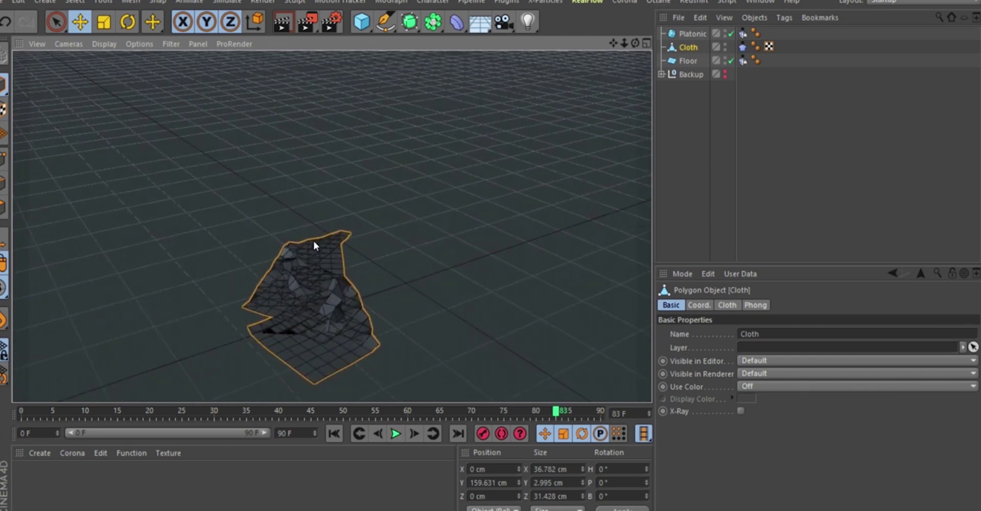
pyautogui.keyDown('alt'); pyautogui.moveTo(320, 304); pyautogui.dragTo(318, 249, button='right'); pyautogui.keyUp('alt')
pyautogui.keyDown('alt'); pyautogui.moveTo(318, 249); pyautogui.dragTo(366, 383); pyautogui.keyUp('alt')
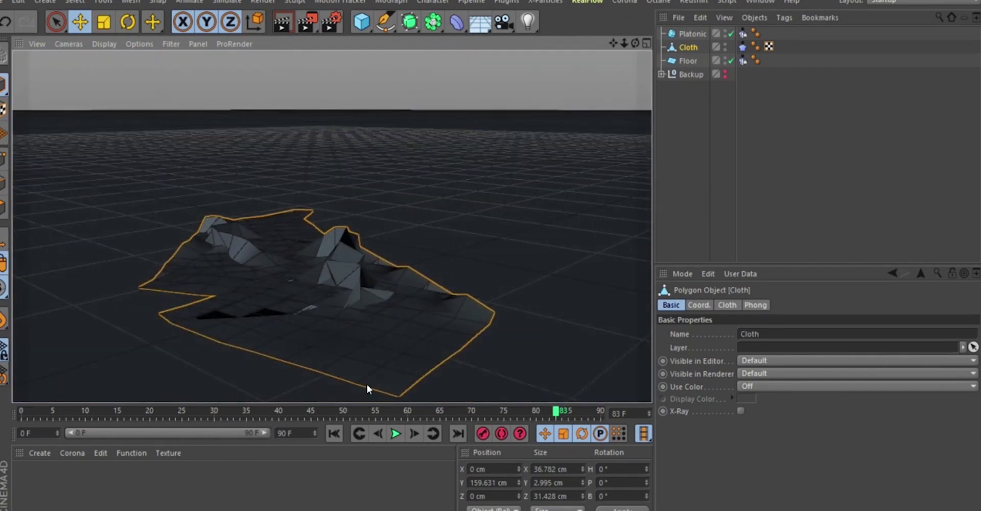
# Step: Replay the cloth simulation from frame 0, stop it and check the landed cloth from above
pyautogui.click(334, 433)
pyautogui.click(396, 433)
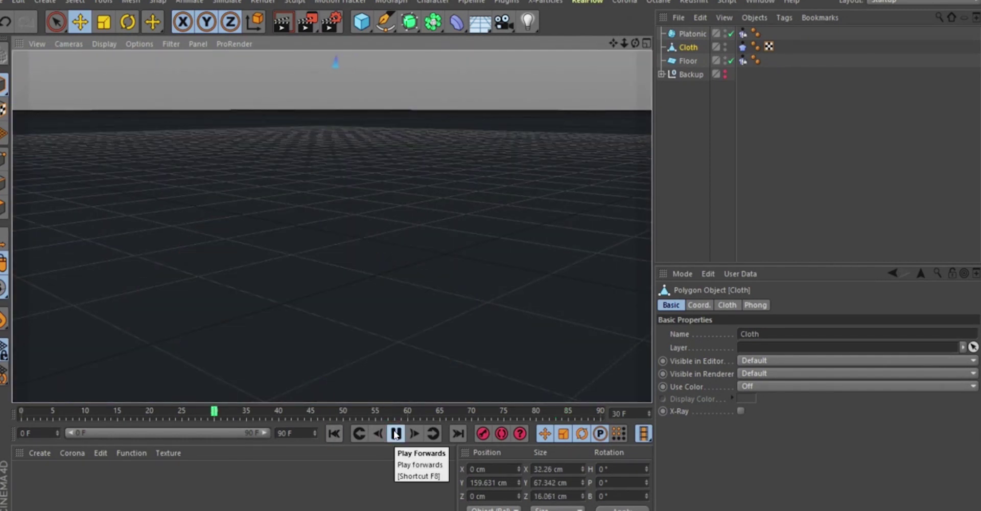
pyautogui.click(395, 432)
pyautogui.keyDown('alt'); pyautogui.moveTo(342, 291); pyautogui.dragTo(336, 313); pyautogui.keyUp('alt')
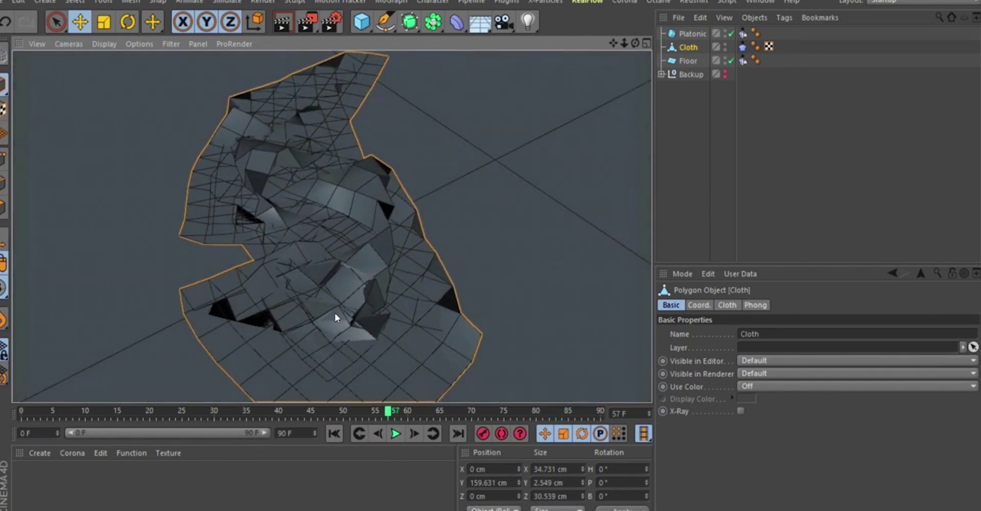
pyautogui.keyDown('alt'); pyautogui.moveTo(324, 256); pyautogui.dragTo(323, 286, button='right'); pyautogui.keyUp('alt')
pyautogui.keyDown('alt'); pyautogui.moveTo(324, 286); pyautogui.dragTo(337, 272); pyautogui.keyUp('alt')
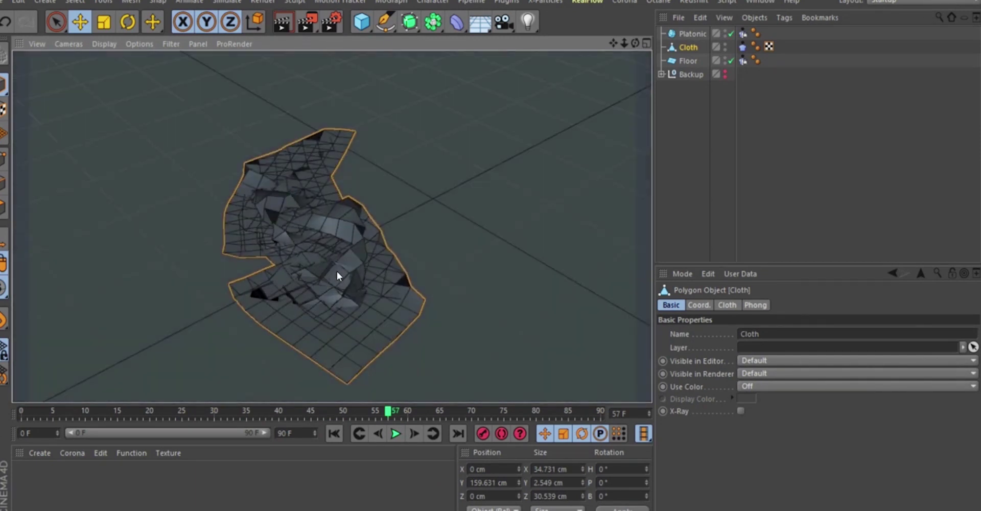
pyautogui.keyDown('alt'); pyautogui.moveTo(336, 271); pyautogui.dragTo(325, 298, button='right'); pyautogui.keyUp('alt')
pyautogui.moveTo(326, 284)
pyautogui.keyDown('alt'); pyautogui.mouseDown()
pyautogui.moveTo(333, 248)
pyautogui.moveTo(333, 275)
pyautogui.mouseUp(); pyautogui.keyUp('alt')
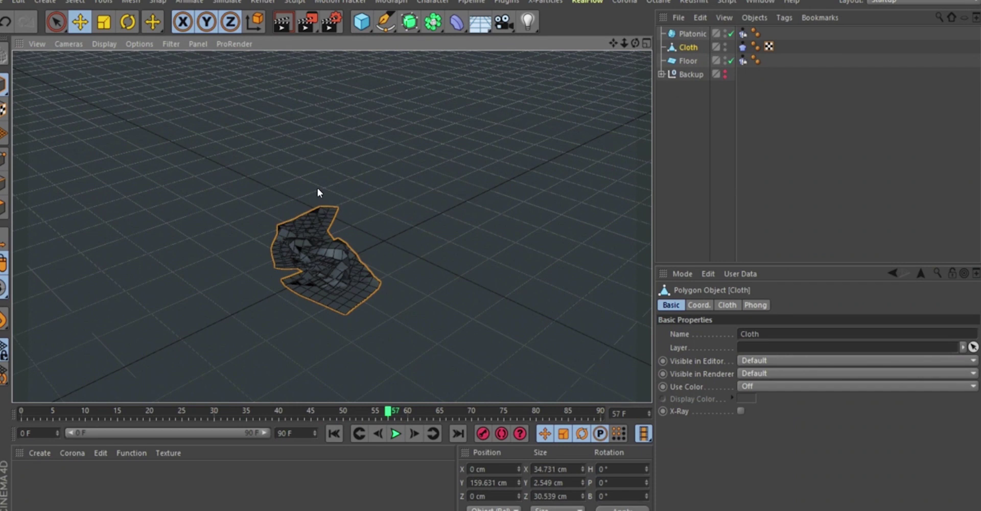
# Step: Examine the crumpled cloth on the floor from several angles and compare its position with the platonic solid
pyautogui.moveTo(341, 287)
pyautogui.keyDown('alt'); pyautogui.mouseDown()
pyautogui.moveTo(339, 260)
pyautogui.moveTo(341, 278)
pyautogui.mouseUp(); pyautogui.keyUp('alt')
pyautogui.keyDown('alt'); pyautogui.moveTo(341, 278); pyautogui.dragTo(337, 138, button='right'); pyautogui.keyUp('alt')
pyautogui.keyDown('alt'); pyautogui.moveTo(343, 265); pyautogui.dragTo(356, 240); pyautogui.keyUp('alt')
pyautogui.keyDown('alt'); pyautogui.moveTo(355, 247); pyautogui.dragTo(348, 279, button='right'); pyautogui.keyUp('alt')
pyautogui.keyDown('alt'); pyautogui.moveTo(343, 255); pyautogui.dragTo(354, 295); pyautogui.keyUp('alt')
pyautogui.keyDown('alt'); pyautogui.moveTo(336, 250); pyautogui.dragTo(331, 271, button='right'); pyautogui.keyUp('alt')
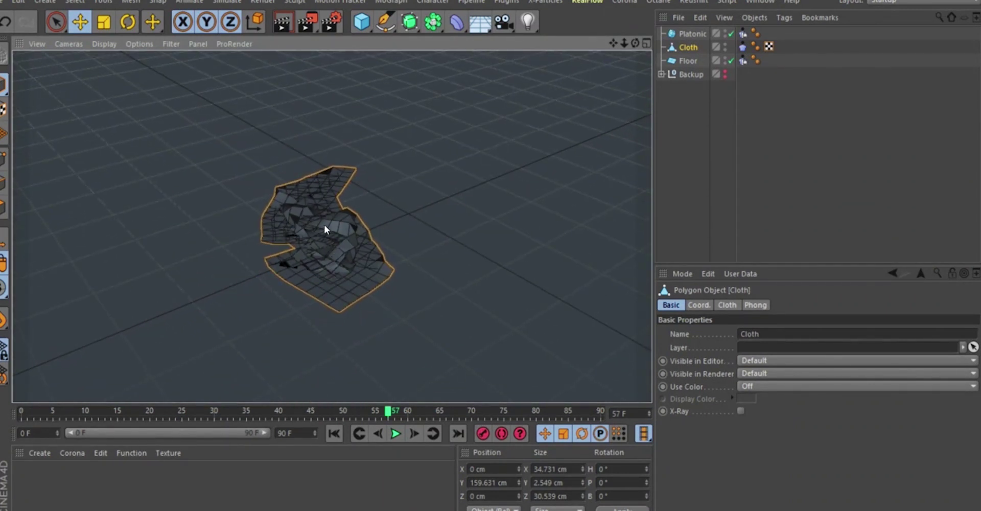
pyautogui.keyDown('alt'); pyautogui.moveTo(324, 197); pyautogui.dragTo(306, 207, button='middle'); pyautogui.keyUp('alt')
pyautogui.keyDown('alt'); pyautogui.moveTo(306, 207); pyautogui.dragTo(296, 337, button='right'); pyautogui.keyUp('alt')
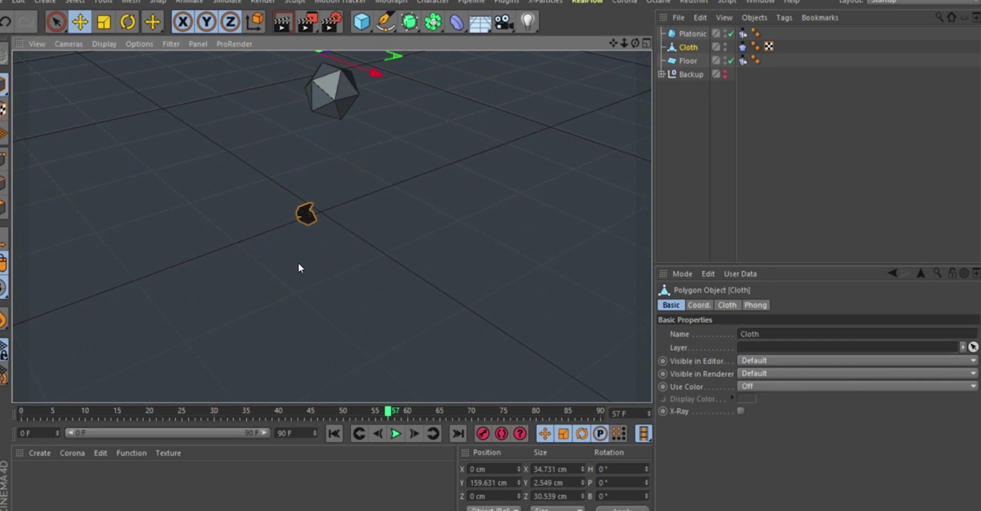
pyautogui.keyDown('alt'); pyautogui.moveTo(304, 188); pyautogui.dragTo(280, 263, button='middle'); pyautogui.keyUp('alt')
pyautogui.keyDown('alt'); pyautogui.moveTo(304, 153); pyautogui.dragTo(319, 131, button='right'); pyautogui.keyUp('alt')
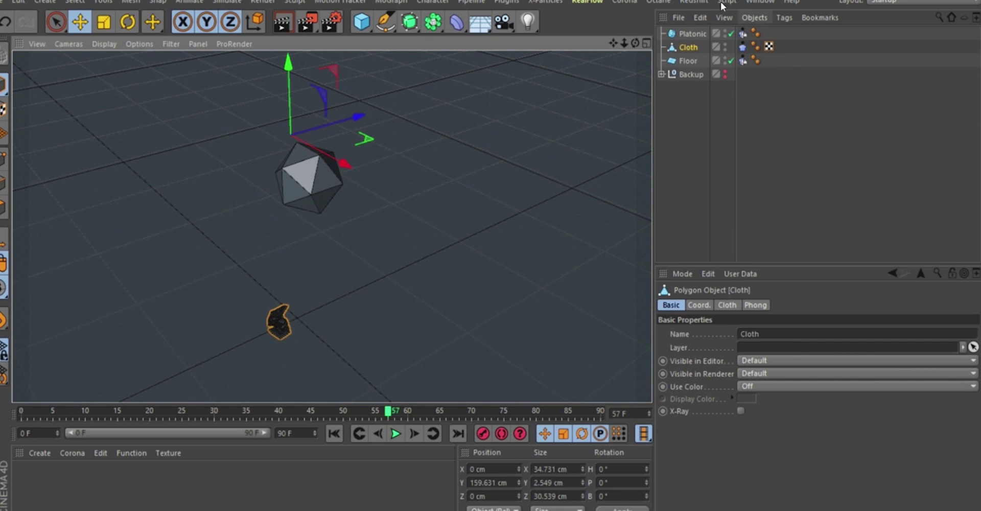
# Step: Open the Cloth tag's properties and set its Iterations to 30
pyautogui.click(742, 47)
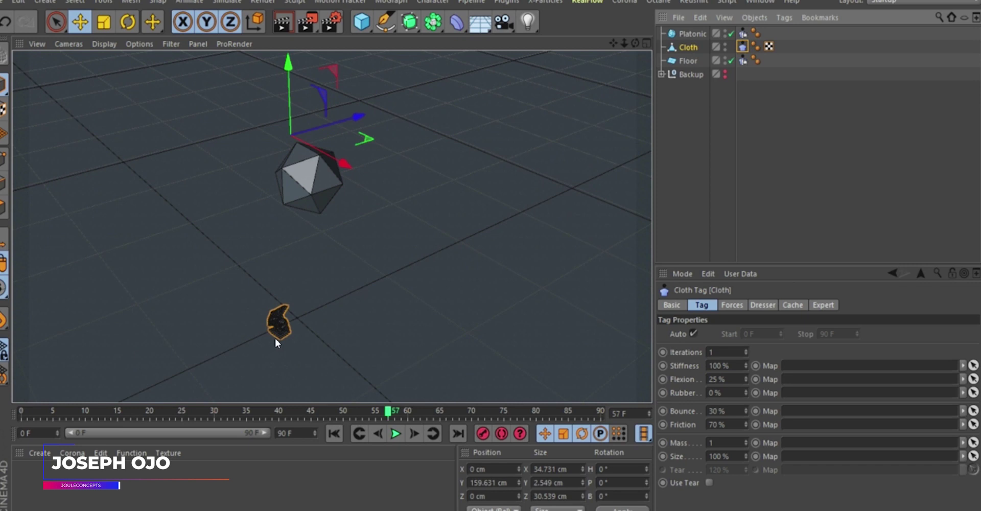
pyautogui.scroll(6, 275, 337)
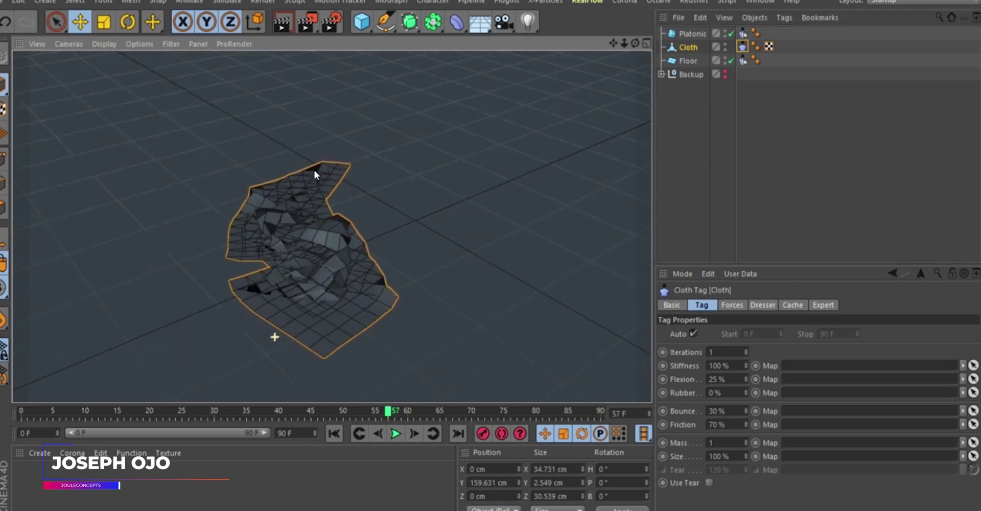
pyautogui.keyDown('alt'); pyautogui.moveTo(317, 291); pyautogui.dragTo(324, 281); pyautogui.keyUp('alt')
pyautogui.keyDown('alt'); pyautogui.moveTo(324, 282); pyautogui.dragTo(317, 378, button='right'); pyautogui.keyUp('alt')
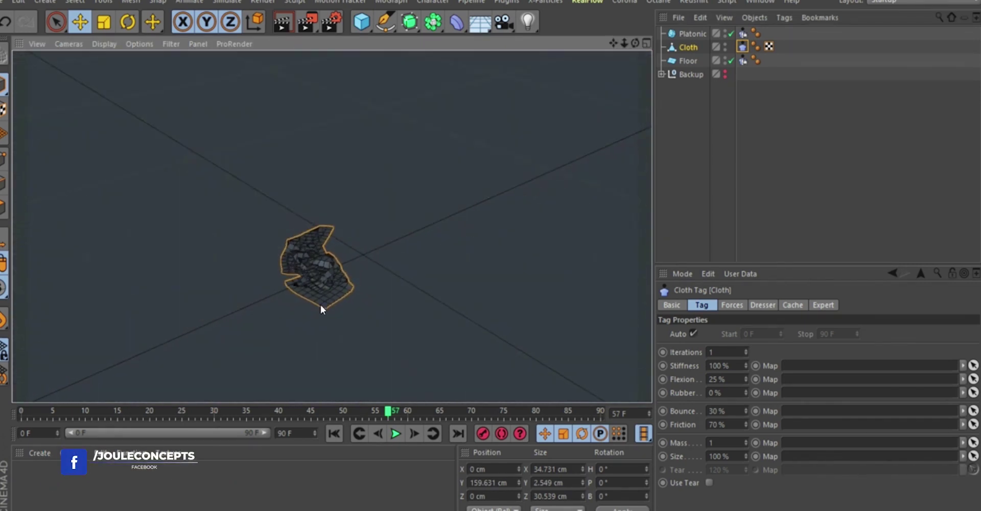
pyautogui.click(711, 352)
pyautogui.keyDown('alt'); pyautogui.moveTo(333, 284); pyautogui.dragTo(331, 229); pyautogui.keyUp('alt')
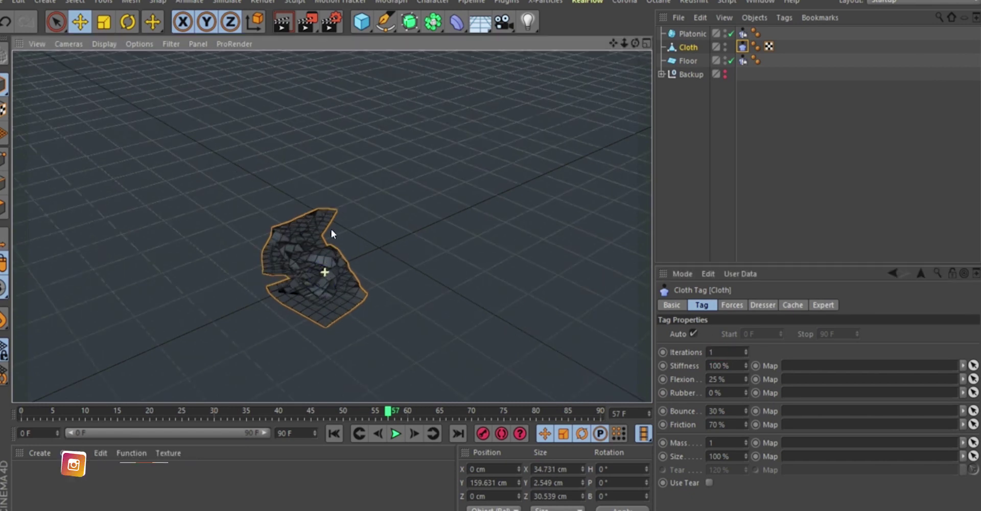
pyautogui.keyDown('alt'); pyautogui.moveTo(331, 229); pyautogui.dragTo(336, 182, button='right'); pyautogui.keyUp('alt')
pyautogui.keyDown('alt'); pyautogui.moveTo(330, 195); pyautogui.dragTo(325, 206, button='middle'); pyautogui.keyUp('alt')
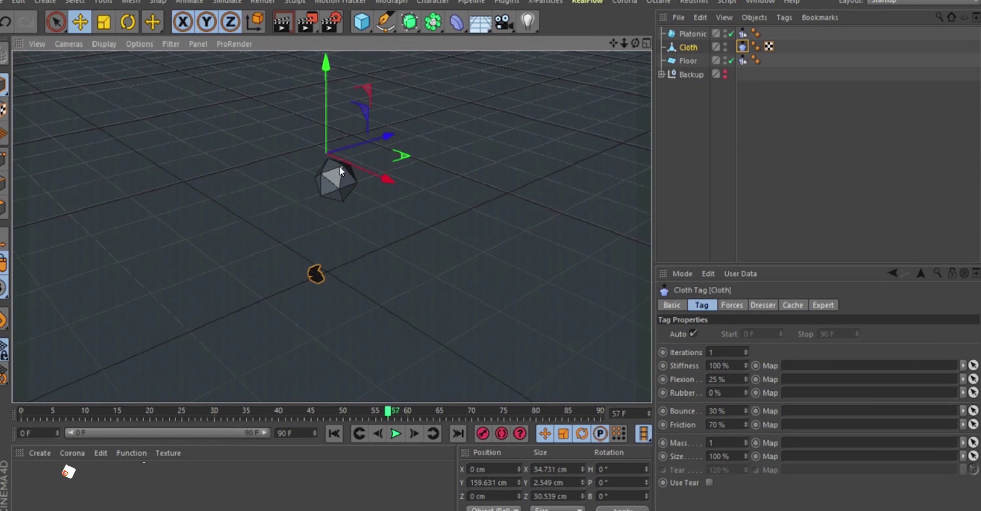
pyautogui.click(722, 352)
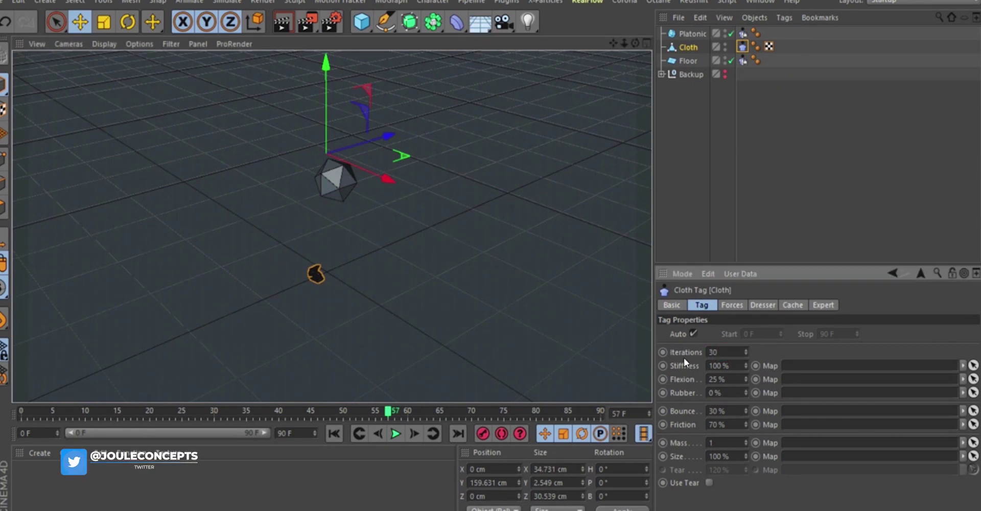
# Step: Replay the simulation from the start, watching the cloth land on the floor at 30 iterations, and return to frame 0
pyautogui.keyDown('alt'); pyautogui.moveTo(311, 285); pyautogui.dragTo(376, 99, button='right'); pyautogui.keyUp('alt')
pyautogui.keyDown('alt'); pyautogui.moveTo(344, 180); pyautogui.dragTo(307, 232, button='middle'); pyautogui.keyUp('alt')
pyautogui.keyDown('alt'); pyautogui.moveTo(316, 249); pyautogui.dragTo(340, 242, button='right'); pyautogui.keyUp('alt')
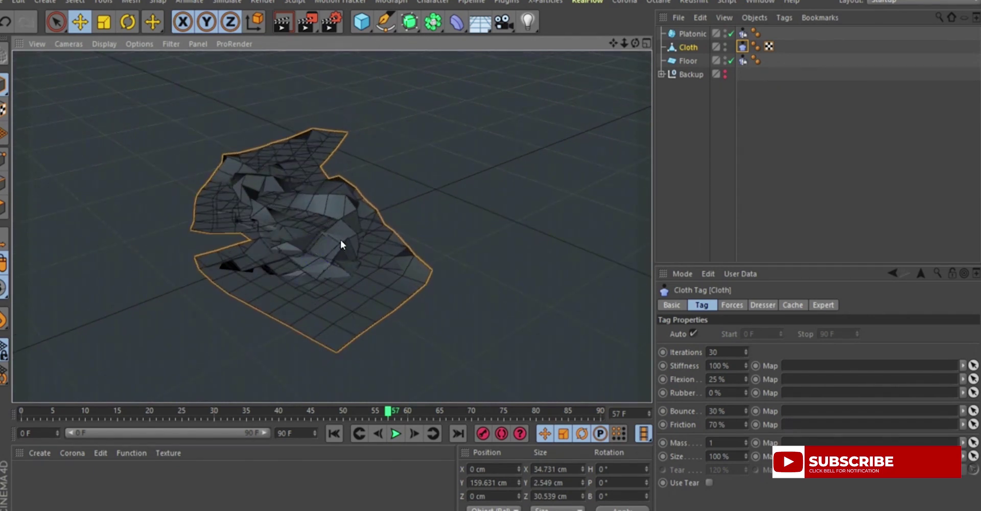
pyautogui.click(334, 434)
pyautogui.click(395, 434)
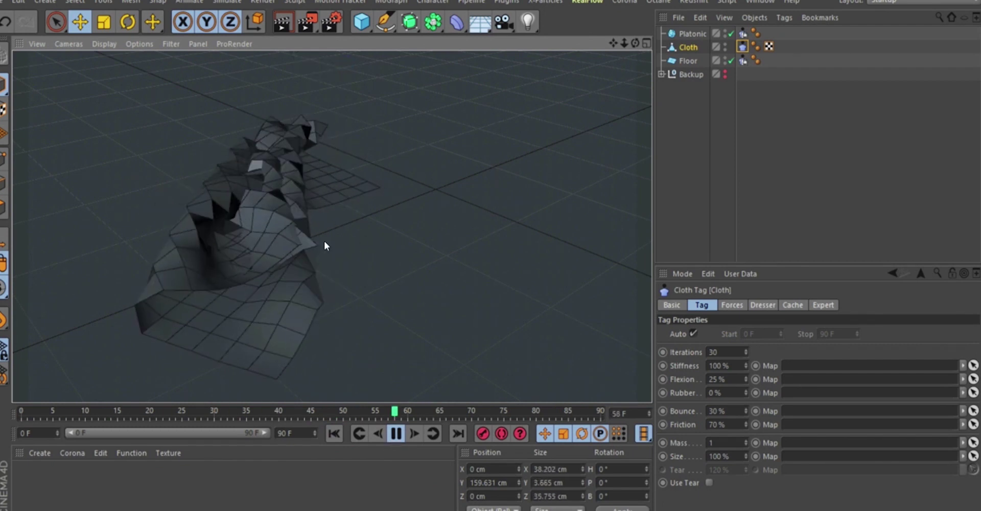
pyautogui.click(397, 435)
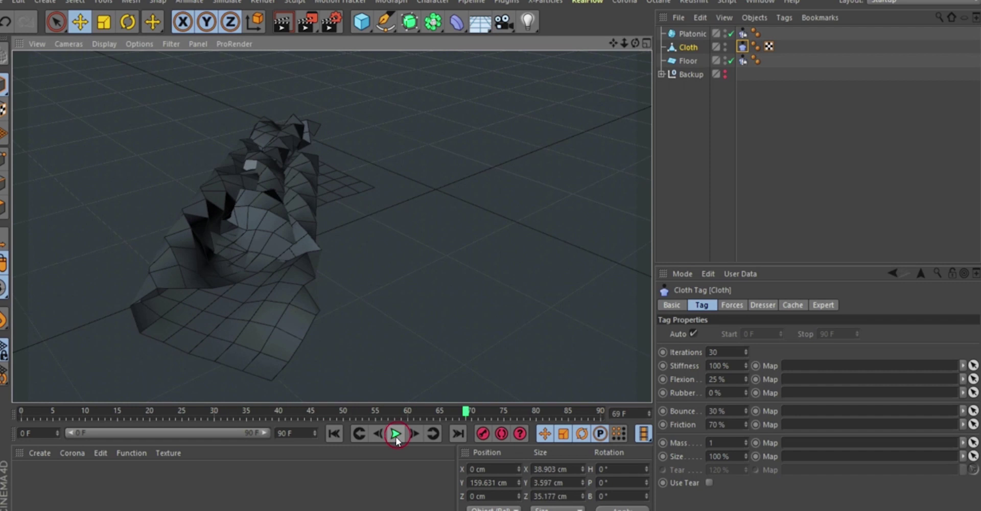
pyautogui.click(334, 435)
# Step: Set the Cloth tag's Iterations to 100, play the simulation to test it and return to the start
pyautogui.moveTo(722, 352); pyautogui.dragTo(669, 366)
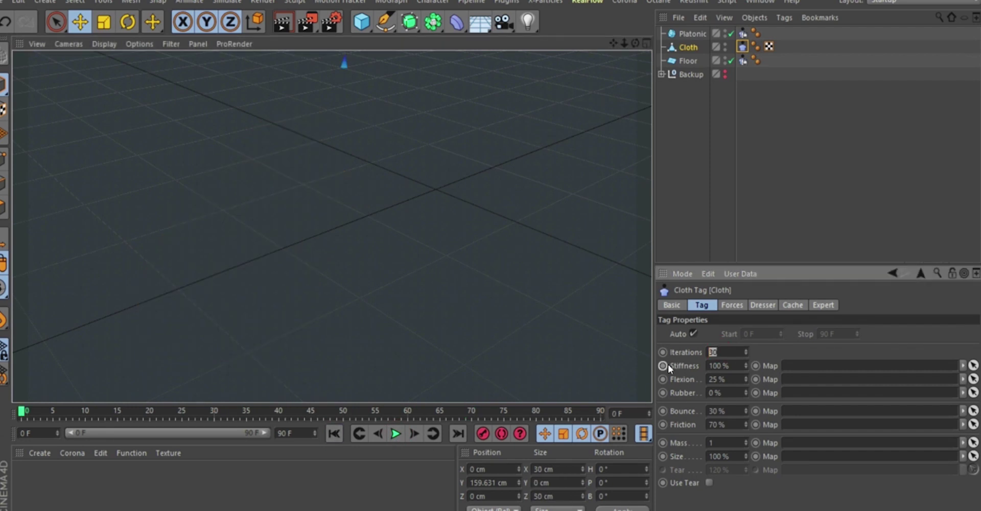
pyautogui.write('100')
pyautogui.click(396, 434)
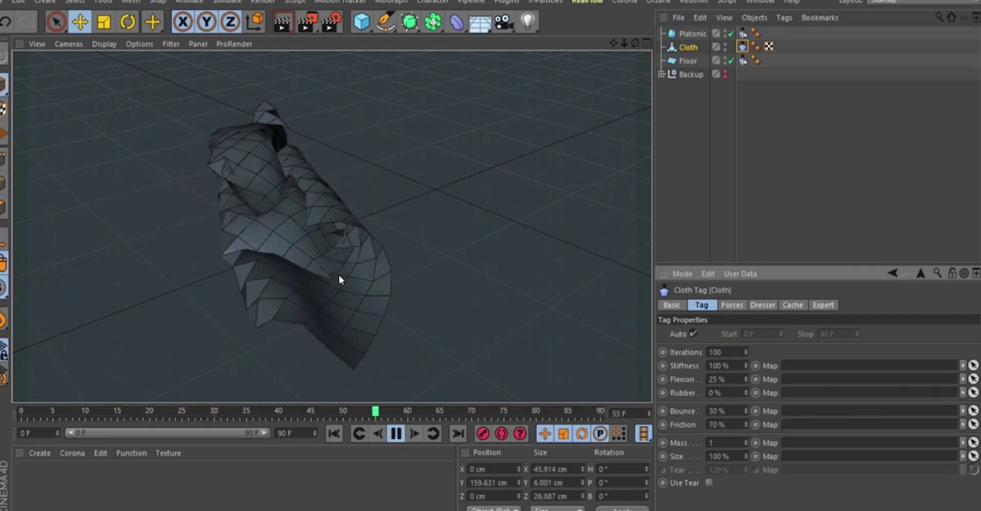
pyautogui.click(396, 434)
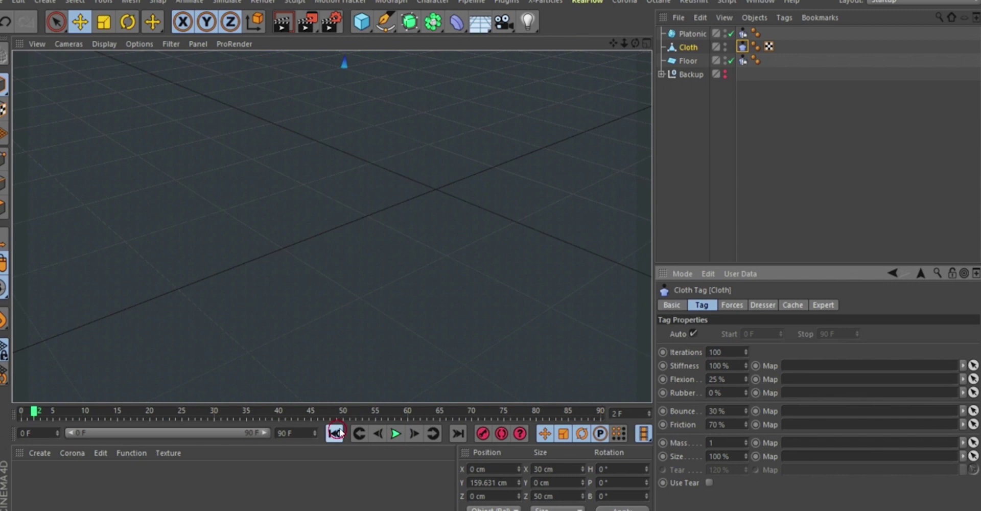
pyautogui.click(334, 434)
# Step: Set the Cloth tag's Iterations to 50
pyautogui.keyDown('alt'); pyautogui.moveTo(318, 220); pyautogui.dragTo(299, 348, button='right'); pyautogui.keyUp('alt')
pyautogui.keyDown('alt'); pyautogui.moveTo(346, 130); pyautogui.dragTo(317, 183); pyautogui.keyUp('alt')
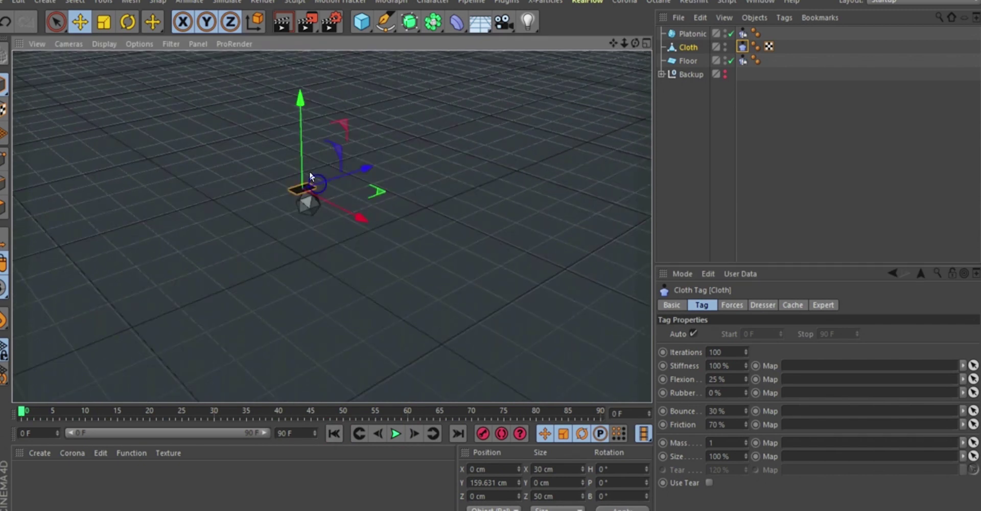
pyautogui.keyDown('alt'); pyautogui.moveTo(317, 182); pyautogui.dragTo(310, 51, button='right'); pyautogui.keyUp('alt')
pyautogui.keyDown('alt'); pyautogui.moveTo(257, 349); pyautogui.dragTo(355, 269, button='middle'); pyautogui.keyUp('alt')
pyautogui.keyDown('alt'); pyautogui.moveTo(303, 228); pyautogui.dragTo(304, 239, button='right'); pyautogui.keyUp('alt')
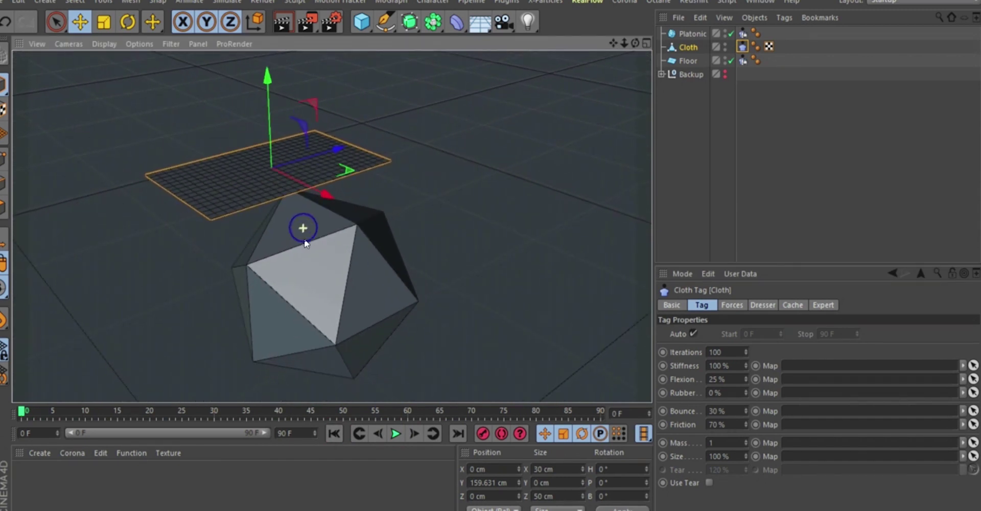
pyautogui.doubleClick(720, 351)
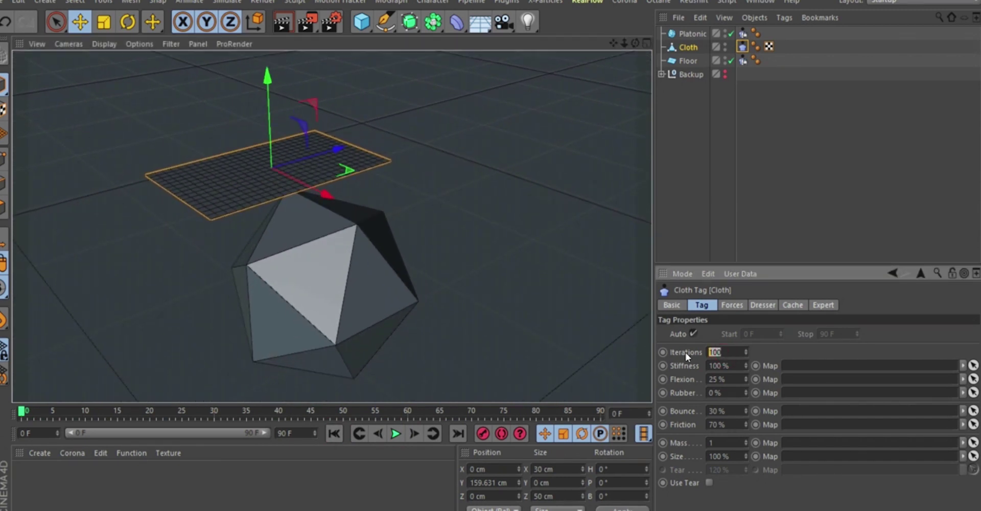
pyautogui.write('50')
pyautogui.press('Return')
pyautogui.keyDown('alt'); pyautogui.moveTo(256, 193); pyautogui.dragTo(246, 207); pyautogui.keyUp('alt')
pyautogui.keyDown('alt'); pyautogui.moveTo(258, 185); pyautogui.dragTo(355, 230, button='right'); pyautogui.keyUp('alt')
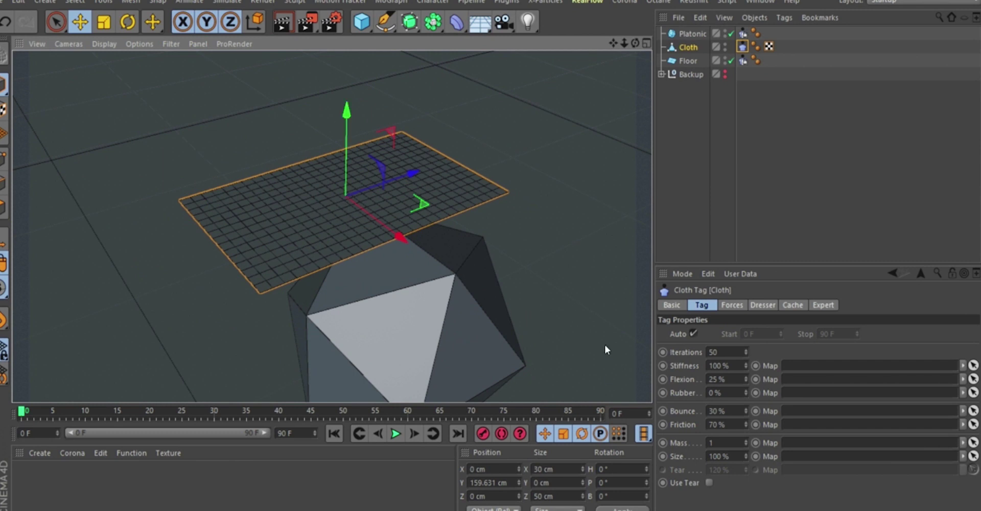
# Step: Set the cloth's Stiffness to 0% and play the simulation until the cloth has landed on the floor
pyautogui.doubleClick(717, 366)
pyautogui.write('0')
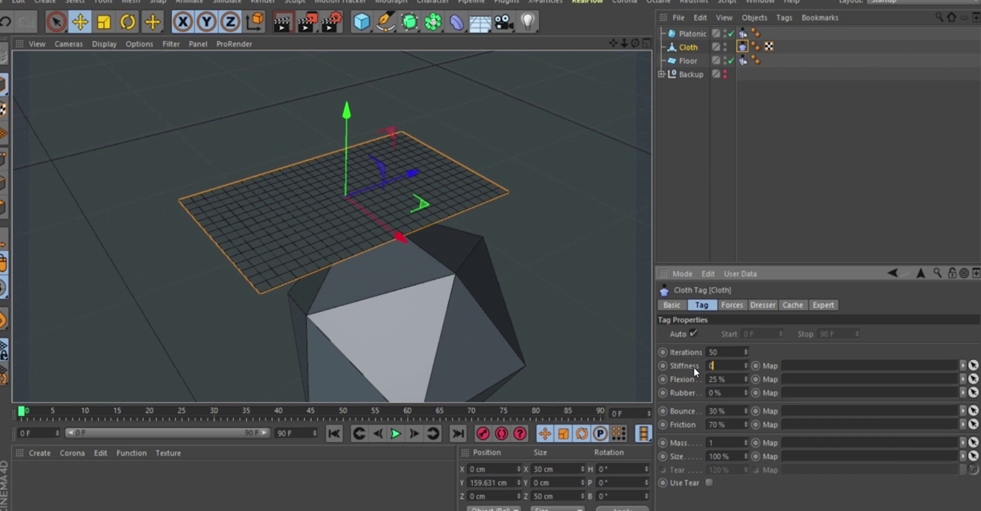
pyautogui.press('Return')
pyautogui.click(395, 433)
pyautogui.keyDown('alt'); pyautogui.moveTo(355, 234); pyautogui.dragTo(326, 230, button='right'); pyautogui.keyUp('alt')
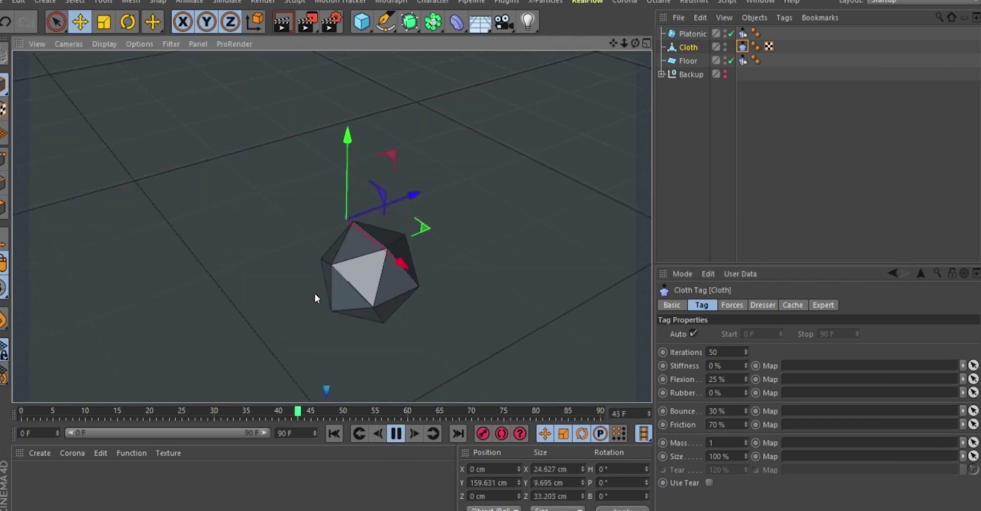
pyautogui.keyDown('alt'); pyautogui.moveTo(306, 194); pyautogui.dragTo(299, 164, button='right'); pyautogui.keyUp('alt')
pyautogui.keyDown('alt'); pyautogui.moveTo(298, 163); pyautogui.dragTo(301, 124, button='middle'); pyautogui.keyUp('alt')
pyautogui.scroll(8, 306, 268)
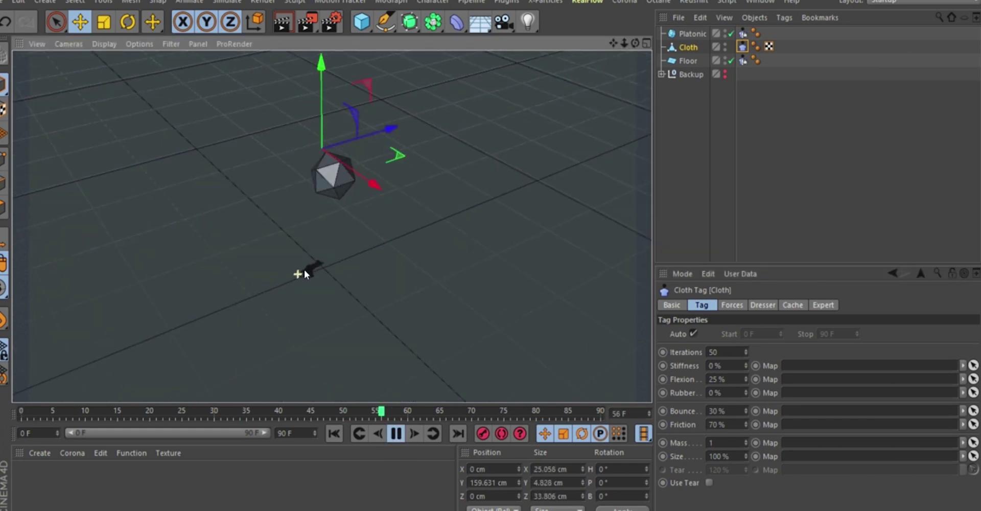
pyautogui.click(392, 437)
# Step: Examine the shape of the landed cloth at zero stiffness up close from several angles
pyautogui.scroll(4, 330, 294)
pyautogui.scroll(6, 297, 237)
pyautogui.keyDown('alt'); pyautogui.moveTo(282, 296); pyautogui.dragTo(325, 299); pyautogui.keyUp('alt')
pyautogui.keyDown('alt'); pyautogui.moveTo(296, 293); pyautogui.dragTo(284, 223, button='right'); pyautogui.keyUp('alt')
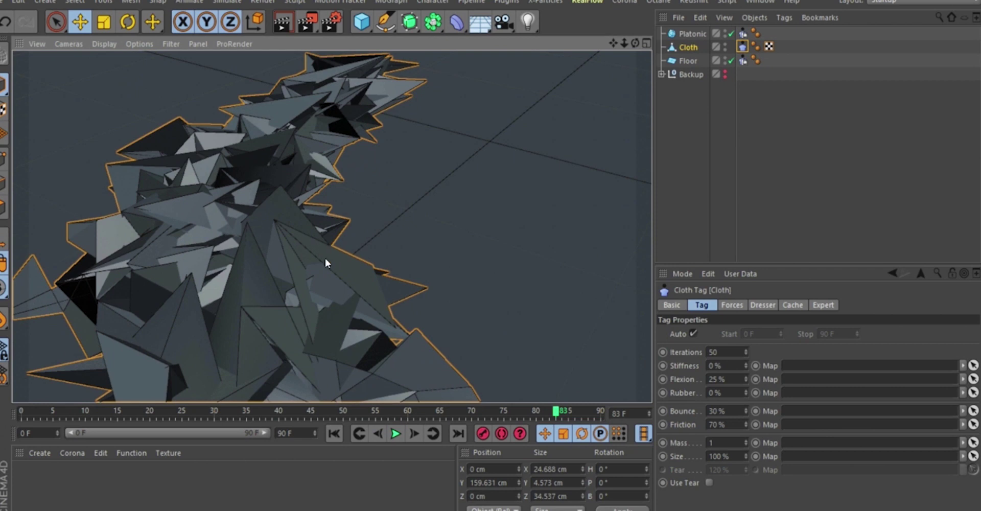
pyautogui.keyDown('alt'); pyautogui.moveTo(266, 246); pyautogui.dragTo(265, 268, button='right'); pyautogui.keyUp('alt')
pyautogui.keyDown('alt'); pyautogui.moveTo(263, 263); pyautogui.dragTo(251, 220, button='middle'); pyautogui.keyUp('alt')
pyautogui.keyDown('alt'); pyautogui.moveTo(249, 219); pyautogui.dragTo(241, 239, button='right'); pyautogui.keyUp('alt')
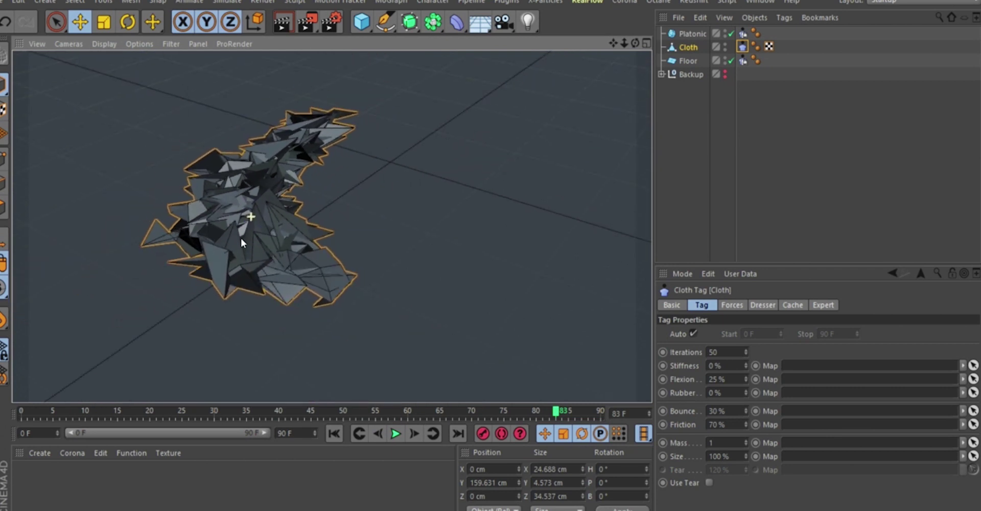
pyautogui.keyDown('alt'); pyautogui.moveTo(262, 198); pyautogui.dragTo(344, 236); pyautogui.keyUp('alt')
# Step: Set the cloth's Stiffness back to 100% and bring both the platonic solid and the landed cloth into view
pyautogui.click(725, 366)
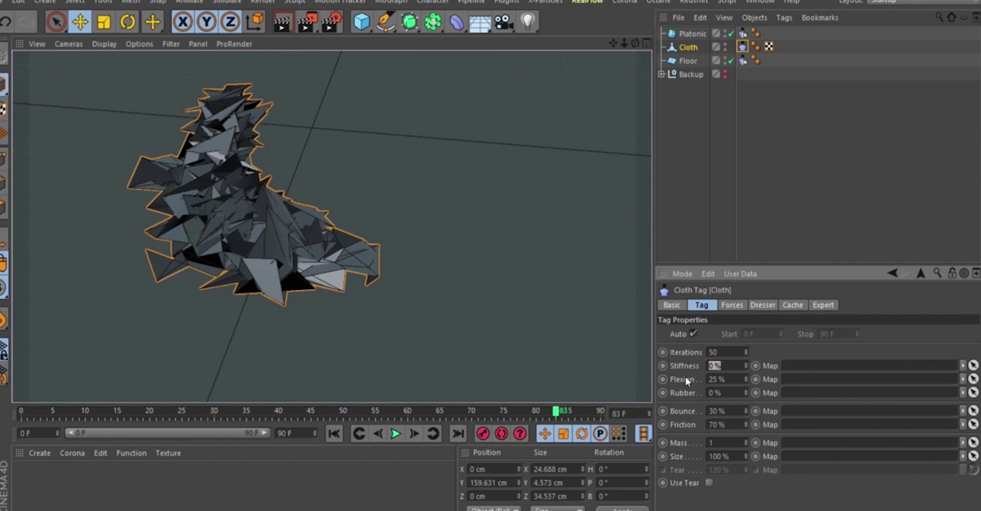
pyautogui.write('100')
pyautogui.press('Return')
pyautogui.keyDown('alt'); pyautogui.moveTo(311, 179); pyautogui.dragTo(250, 327, button='right'); pyautogui.keyUp('alt')
pyautogui.keyDown('alt'); pyautogui.moveTo(382, 185); pyautogui.dragTo(344, 261, button='middle'); pyautogui.keyUp('alt')
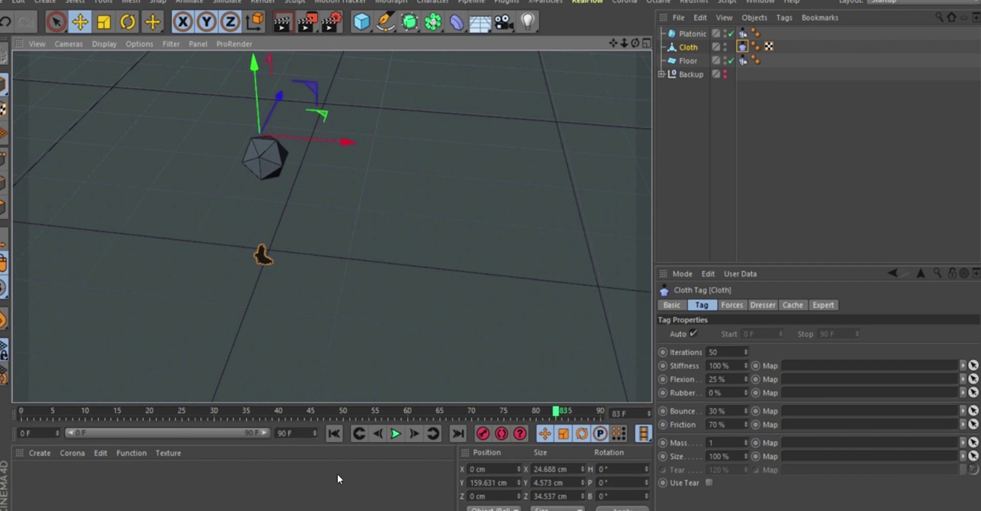
# Step: Replay the simulation from the first frame at 100% stiffness, watch the cloth land on the floor, and stop playback
pyautogui.click(333, 433)
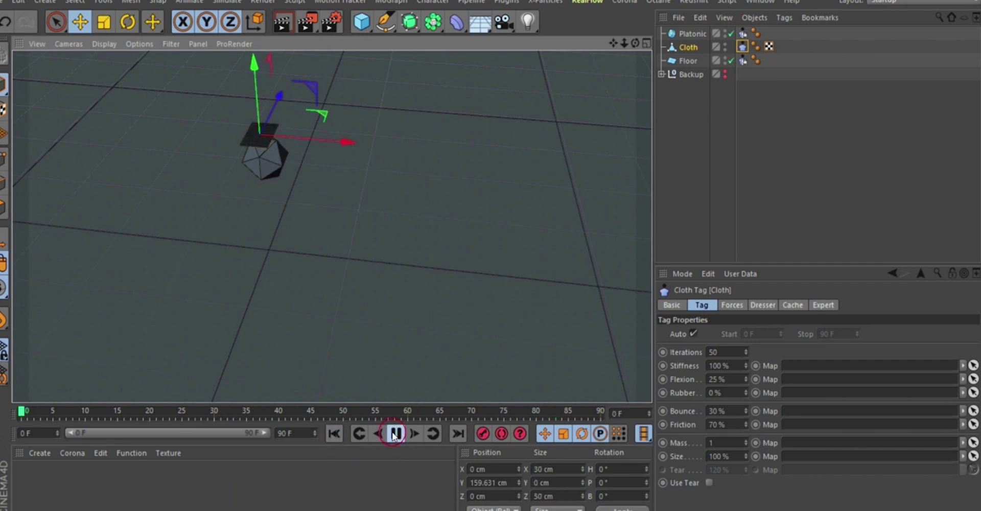
pyautogui.click(396, 434)
pyautogui.scroll(2, 265, 255)
pyautogui.scroll(3, 256, 263)
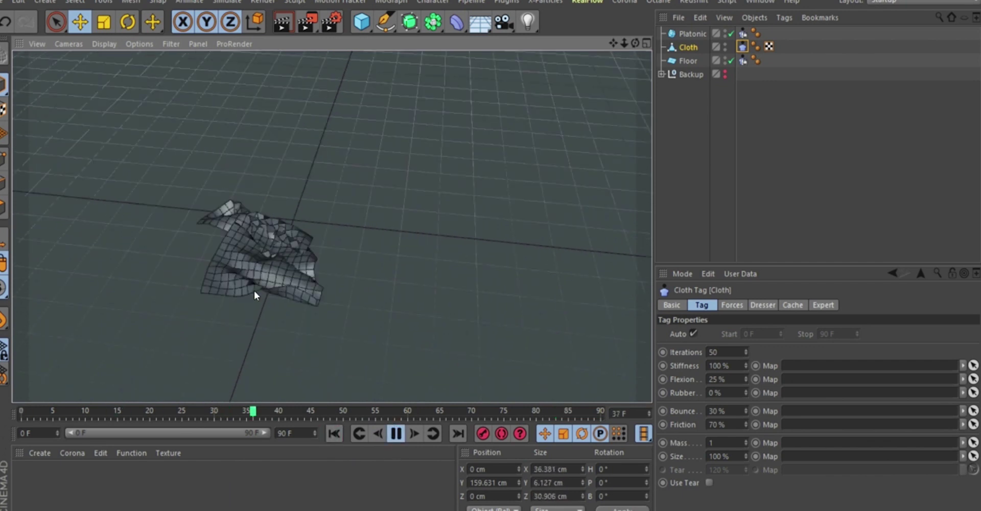
pyautogui.click(396, 434)
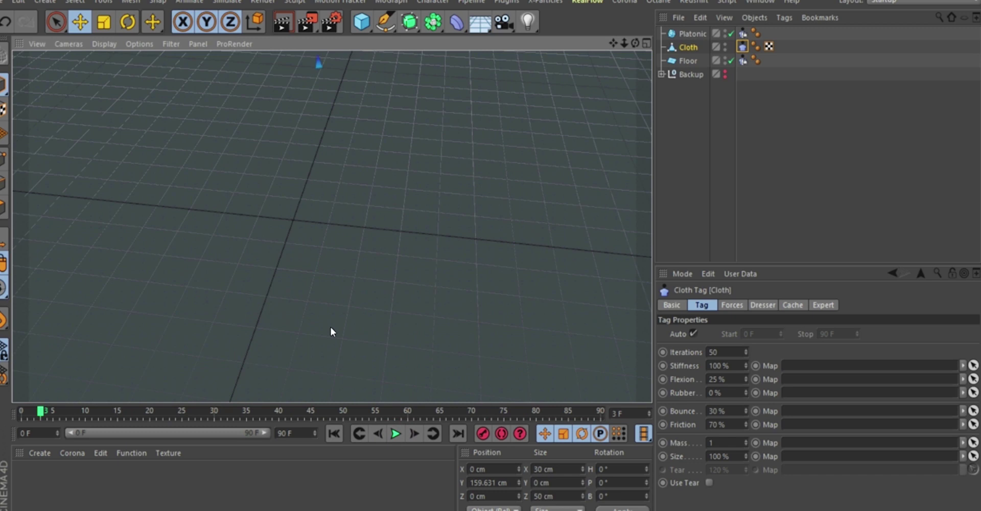
# Step: Return the animation to the first frame and set the Cloth tag's Flexion to 0%
pyautogui.click(334, 434)
pyautogui.click(716, 379)
pyautogui.scroll(-6, 332, 297)
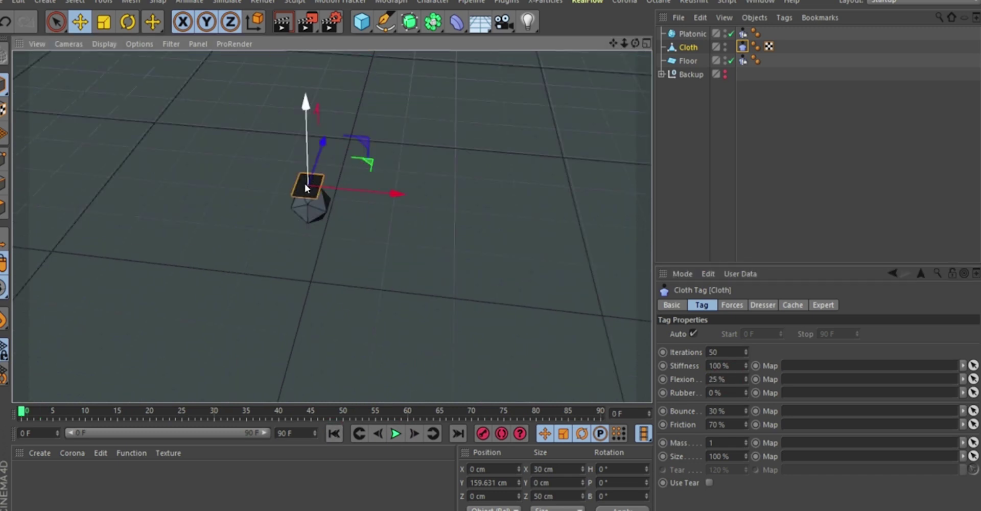
pyautogui.scroll(1, 305, 184)
pyautogui.scroll(8, 305, 183)
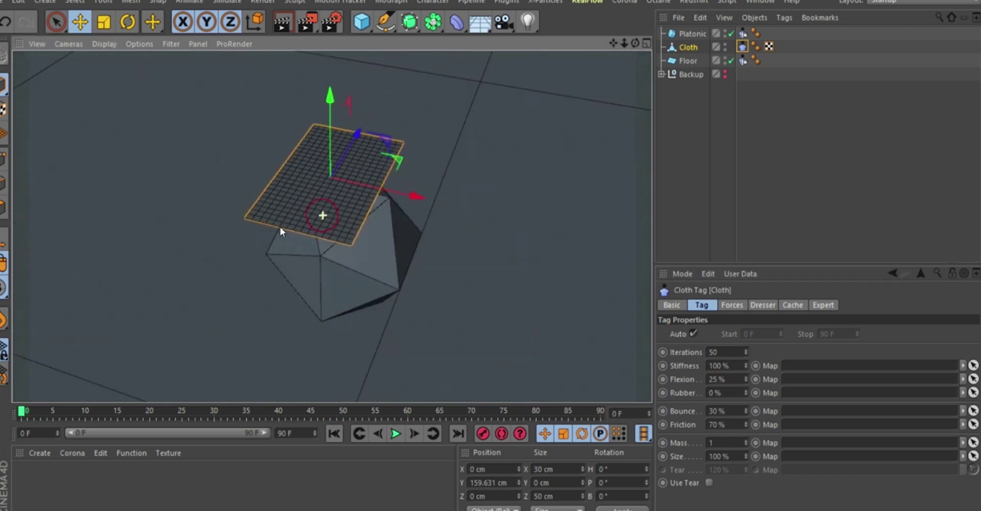
pyautogui.scroll(3, 327, 169)
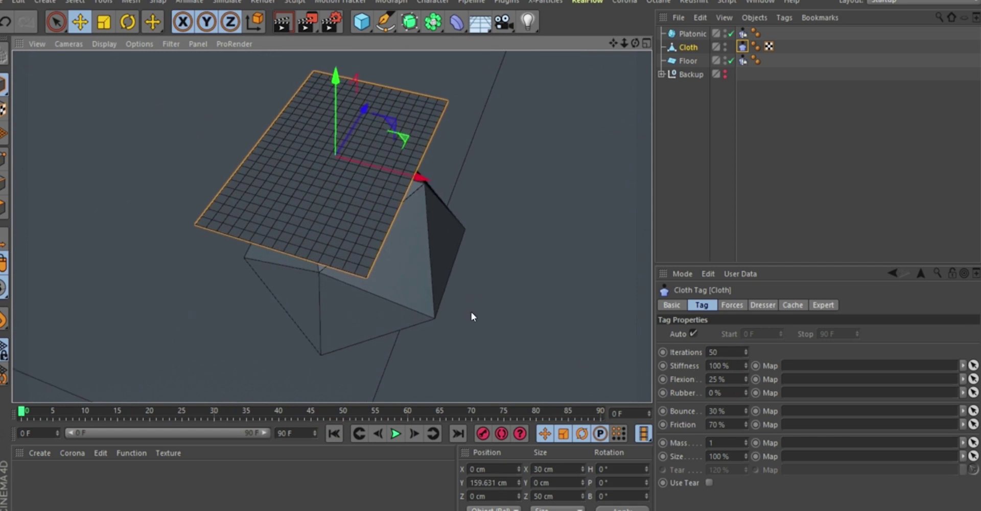
pyautogui.doubleClick(718, 379)
pyautogui.write('0')
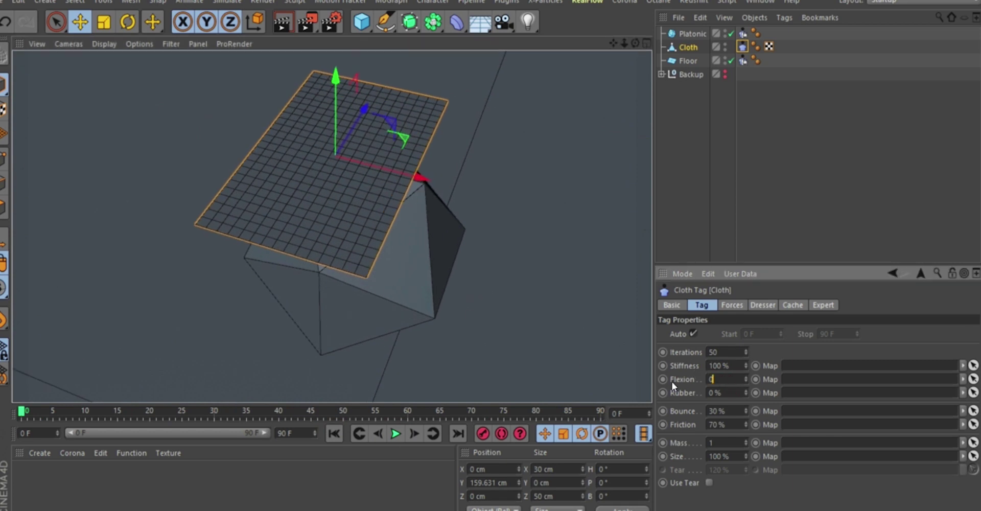
pyautogui.press('Return')
# Step: Play the simulation at zero flexion, examine the crumpled cloth on the floor up close, and pause playback
pyautogui.click(400, 435)
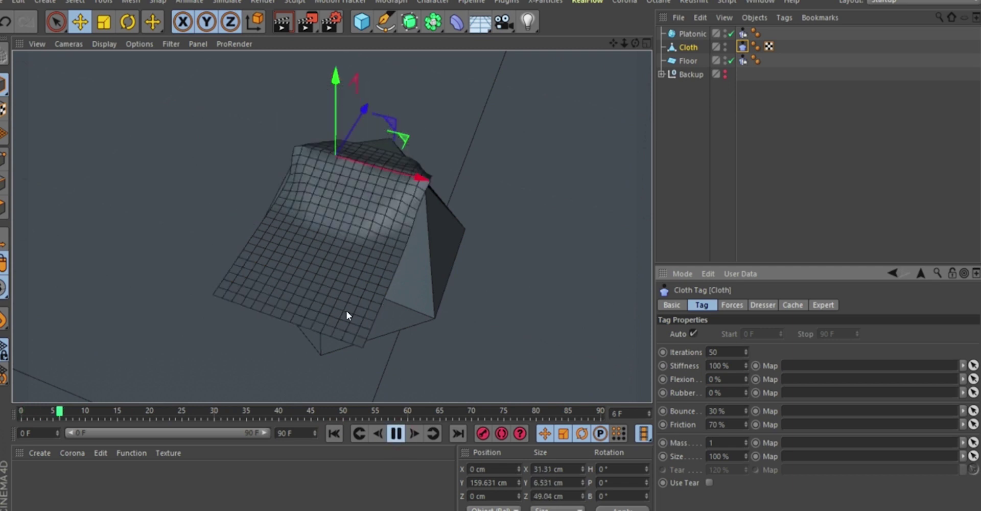
pyautogui.keyDown('alt'); pyautogui.moveTo(331, 299); pyautogui.dragTo(330, 56, button='middle'); pyautogui.keyUp('alt')
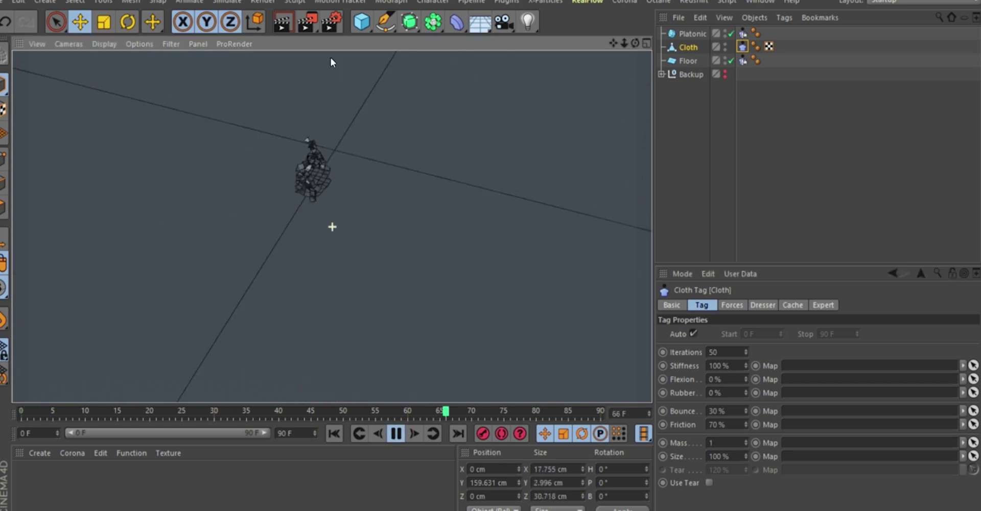
pyautogui.scroll(10, 314, 164)
pyautogui.scroll(5, 289, 179)
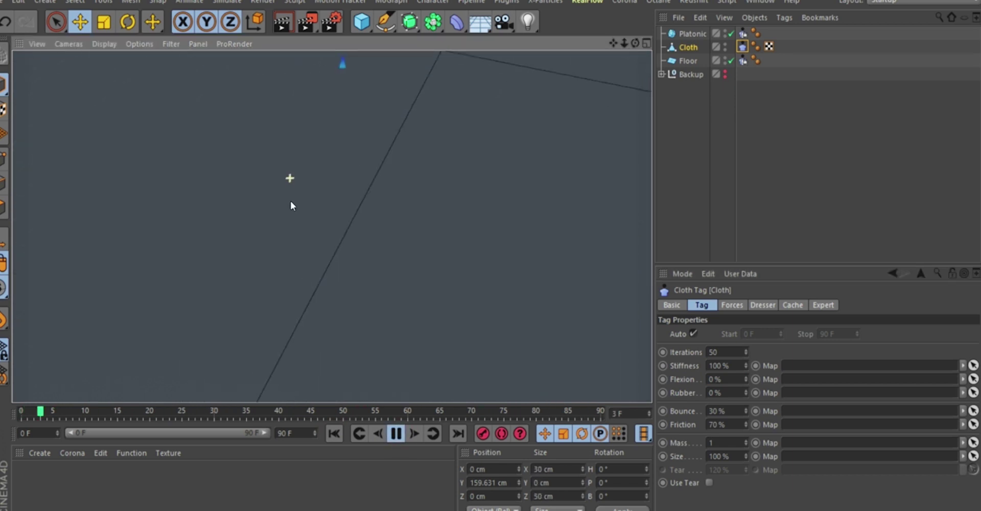
pyautogui.scroll(-4, 298, 231)
pyautogui.keyDown('alt'); pyautogui.moveTo(311, 207); pyautogui.dragTo(300, 198); pyautogui.keyUp('alt')
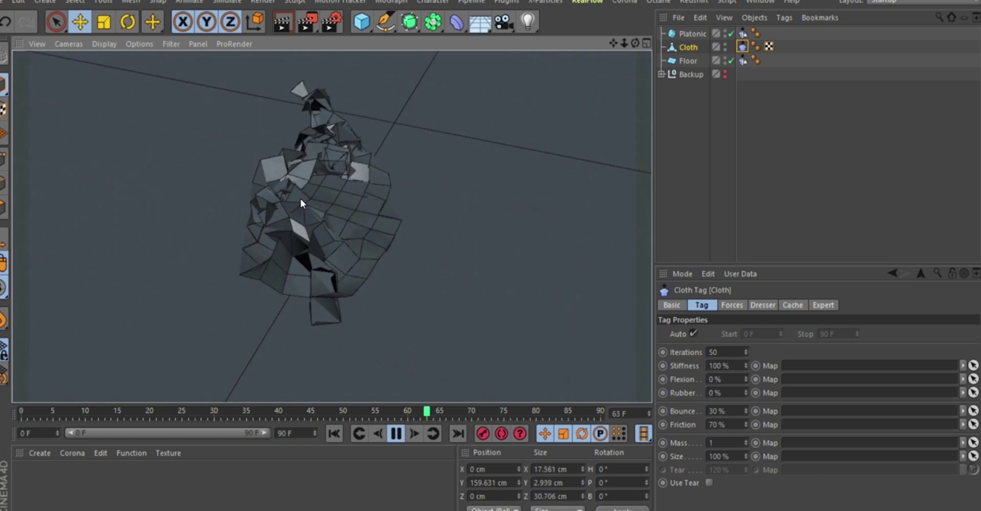
pyautogui.click(397, 434)
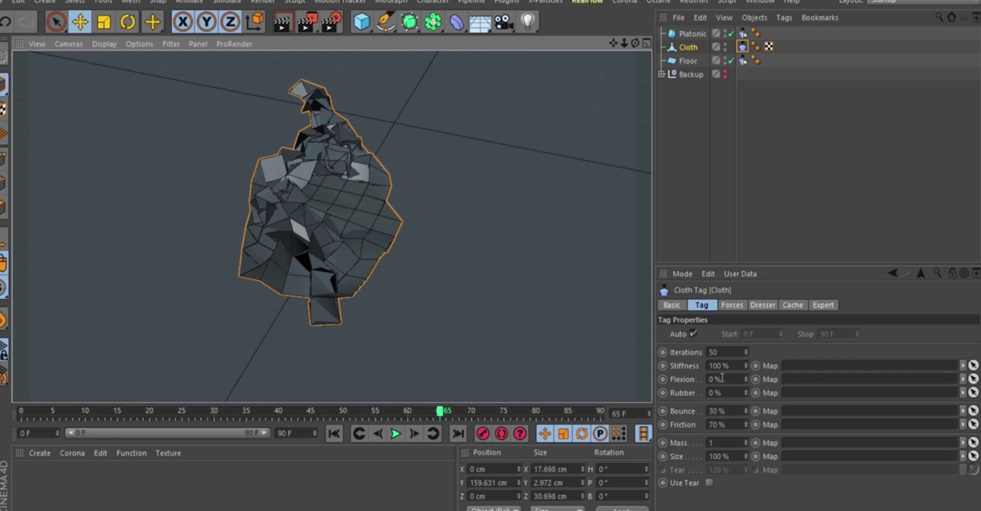
# Step: Set the cloth's Flexion to 100% and play the simulation again from the first frame
pyautogui.moveTo(725, 381); pyautogui.dragTo(667, 397)
pyautogui.write('100')
pyautogui.press('Return')
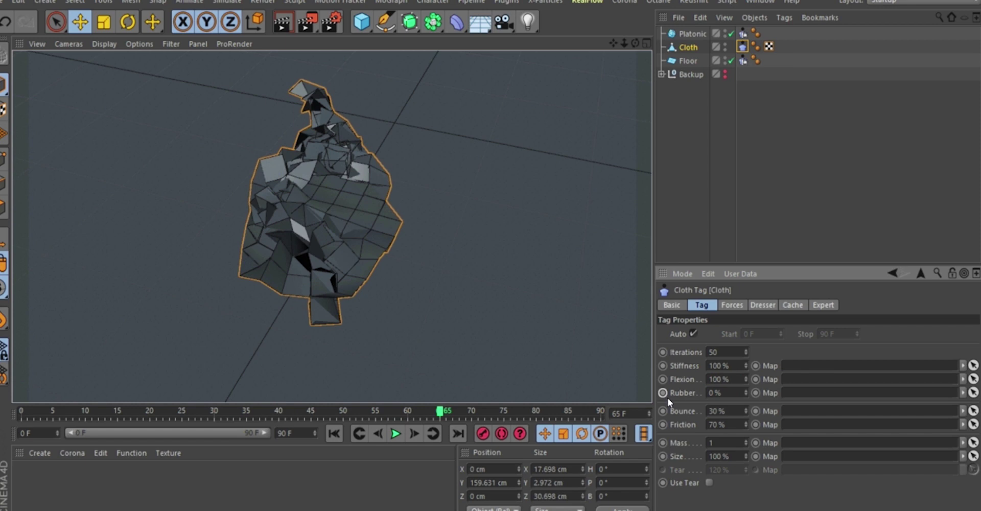
pyautogui.click(335, 433)
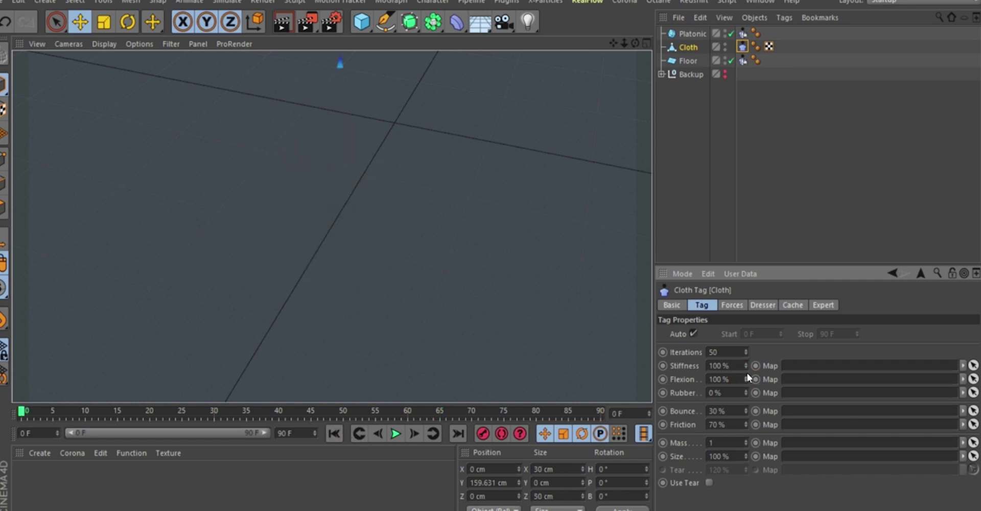
pyautogui.click(745, 379)
pyautogui.click(396, 433)
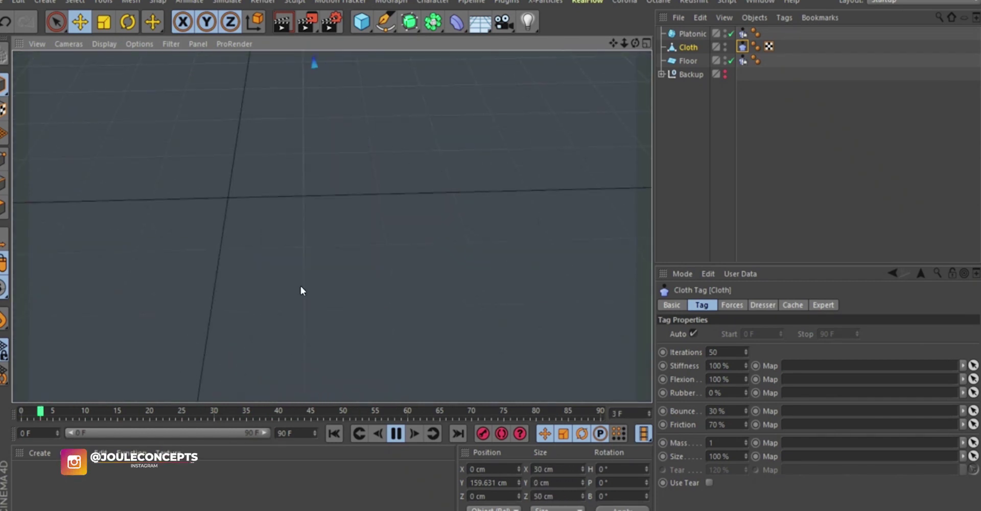
# Step: Set the cloth's Flexion to 25% while the simulation keeps playing
pyautogui.doubleClick(727, 379)
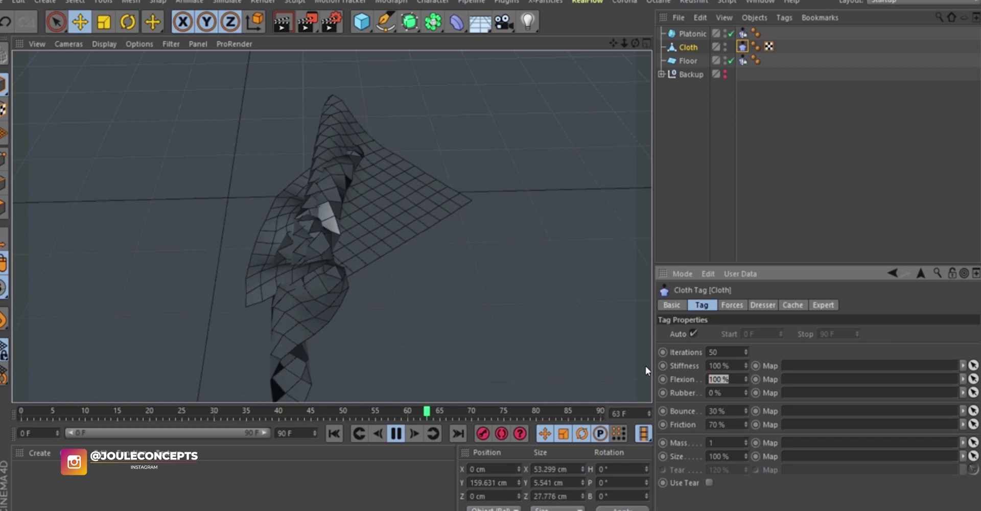
pyautogui.write('25')
pyautogui.press('Return')
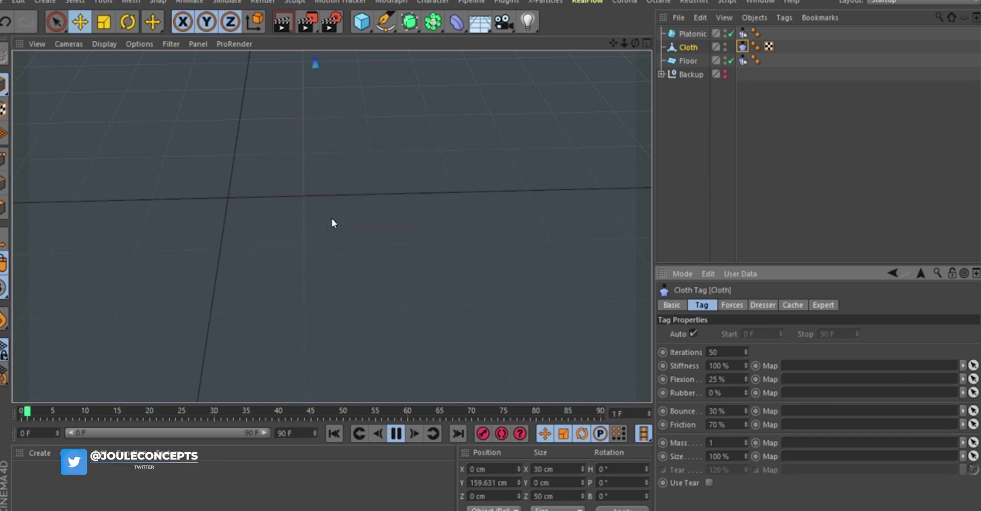
# Step: Set the cloth's Flexion to 50% during playback
pyautogui.doubleClick(723, 380)
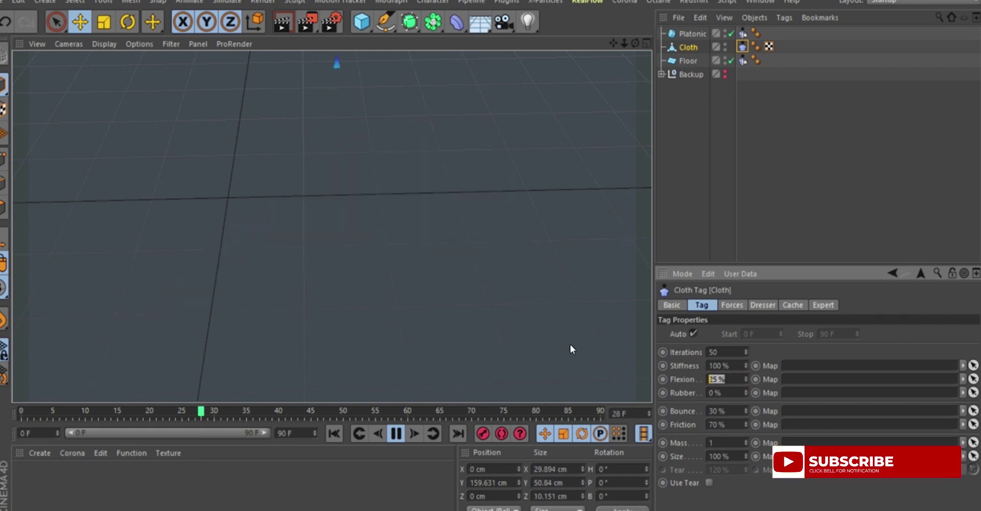
pyautogui.write('50')
pyautogui.press('Return')
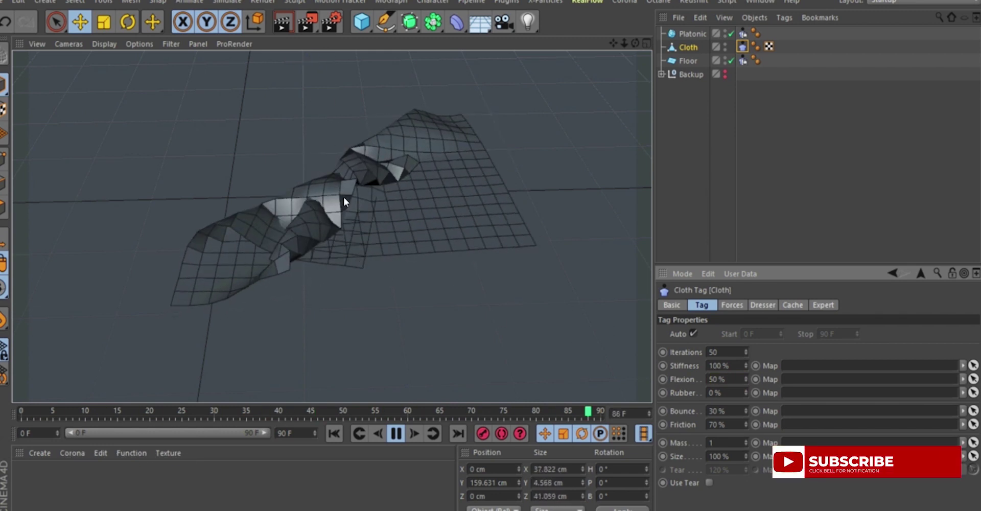
# Step: Examine from several angles how the cloth drapes over and slides off the platonic solid at 50% flexion
pyautogui.keyDown('alt'); pyautogui.moveTo(339, 148); pyautogui.dragTo(213, 156); pyautogui.keyUp('alt')
pyautogui.keyDown('alt'); pyautogui.moveTo(348, 175); pyautogui.dragTo(363, 287, button='right'); pyautogui.keyUp('alt')
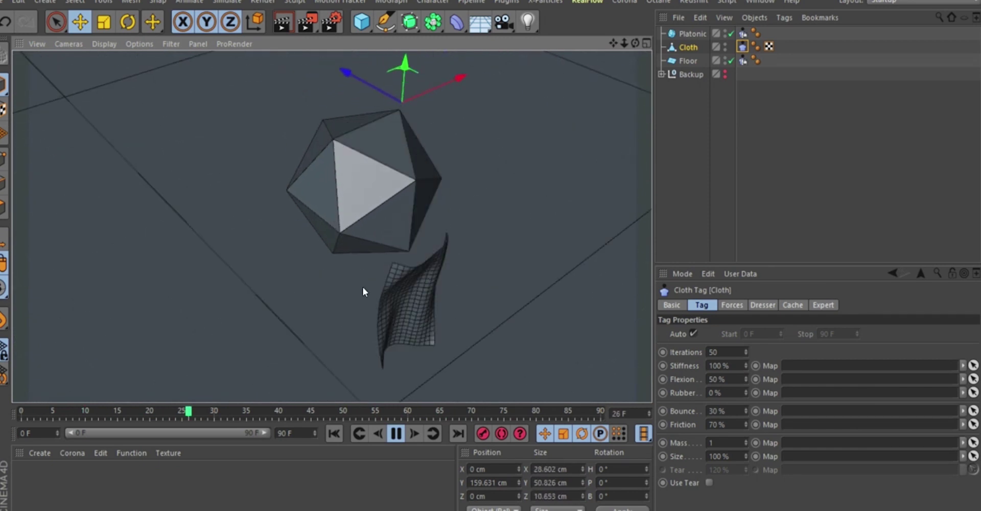
pyautogui.keyDown('alt'); pyautogui.moveTo(373, 182); pyautogui.dragTo(235, 155); pyautogui.keyUp('alt')
pyautogui.keyDown('alt'); pyautogui.moveTo(333, 226); pyautogui.dragTo(397, 176); pyautogui.keyUp('alt')
pyautogui.keyDown('alt'); pyautogui.moveTo(399, 171); pyautogui.dragTo(400, 141, button='right'); pyautogui.keyUp('alt')
pyautogui.keyDown('alt'); pyautogui.moveTo(399, 204); pyautogui.dragTo(324, 194); pyautogui.keyUp('alt')
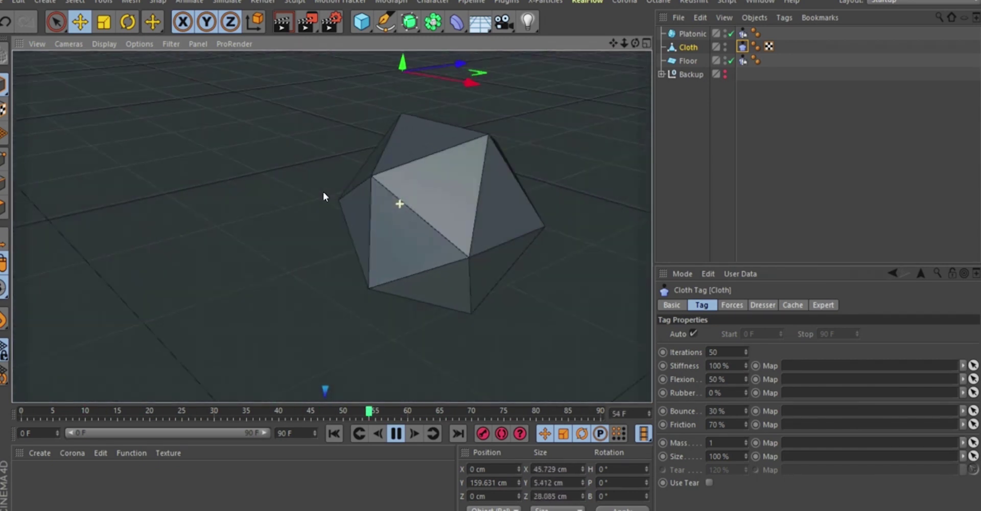
pyautogui.keyDown('alt'); pyautogui.moveTo(332, 226); pyautogui.dragTo(384, 255); pyautogui.keyUp('alt')
pyautogui.keyDown('alt'); pyautogui.moveTo(402, 232); pyautogui.dragTo(405, 228, button='right'); pyautogui.keyUp('alt')
pyautogui.keyDown('alt'); pyautogui.moveTo(401, 248); pyautogui.dragTo(422, 238); pyautogui.keyUp('alt')
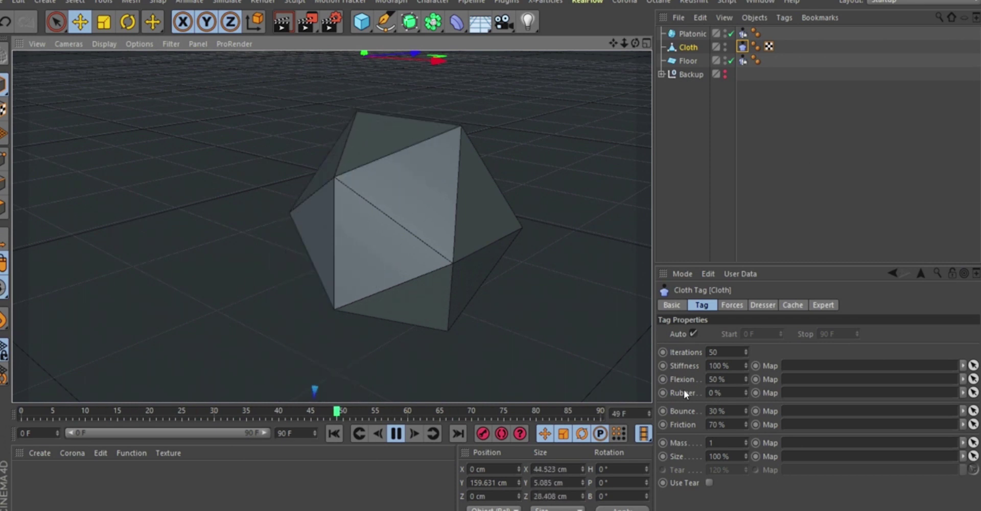
# Step: Set the cloth's Rubber to 100% while the simulation is running
pyautogui.moveTo(727, 393); pyautogui.dragTo(688, 416)
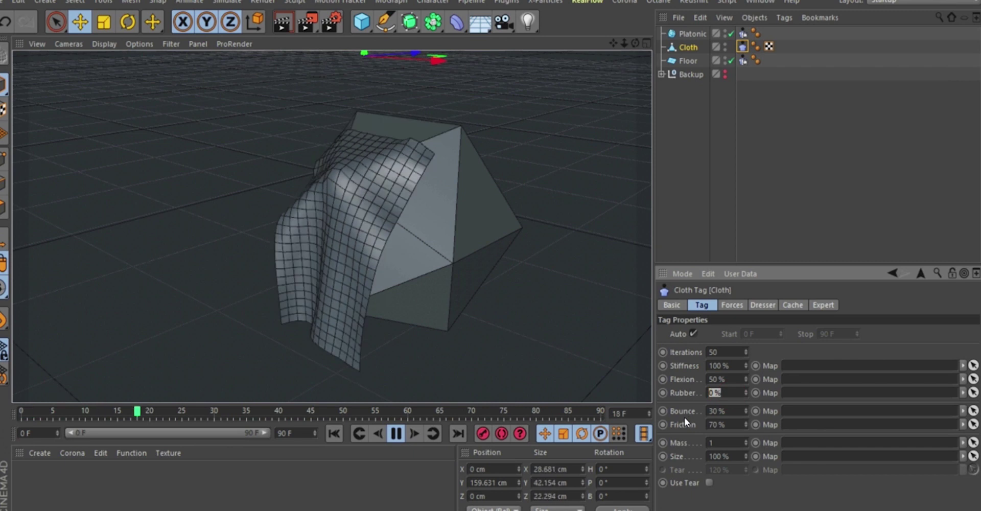
pyautogui.write('100')
pyautogui.press('Return')
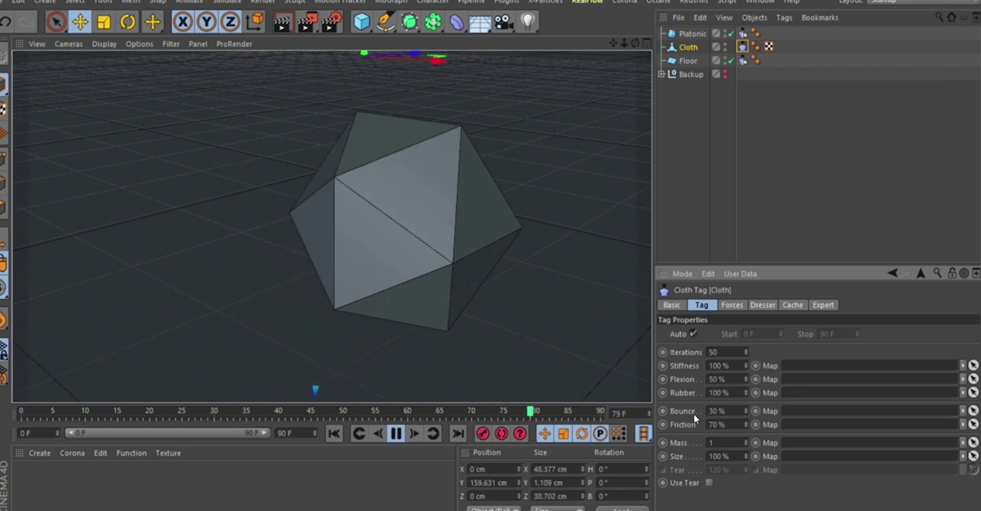
# Step: Examine how the rubbery cloth stretches off the platonic solid and settles on the floor
pyautogui.scroll(-6, 310, 192)
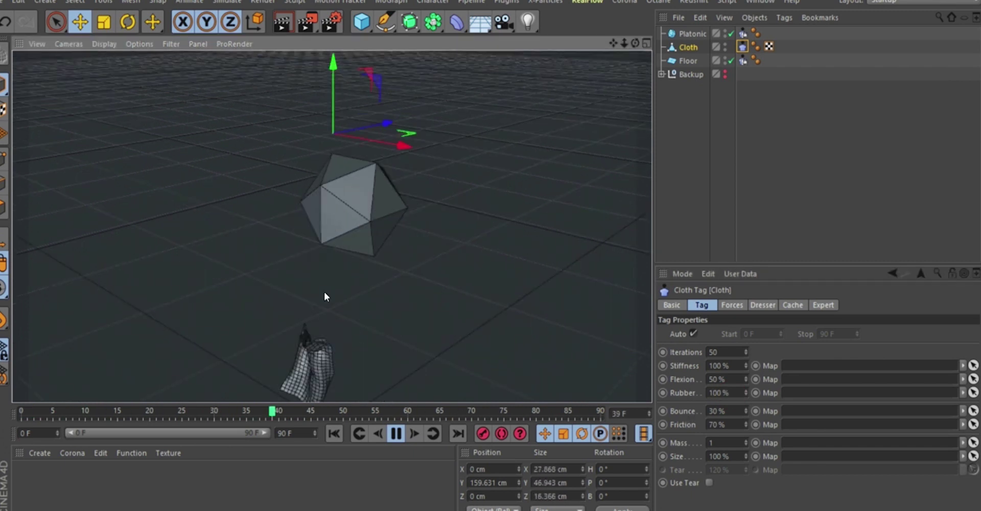
pyautogui.scroll(-8, 297, 186)
pyautogui.scroll(3, 305, 186)
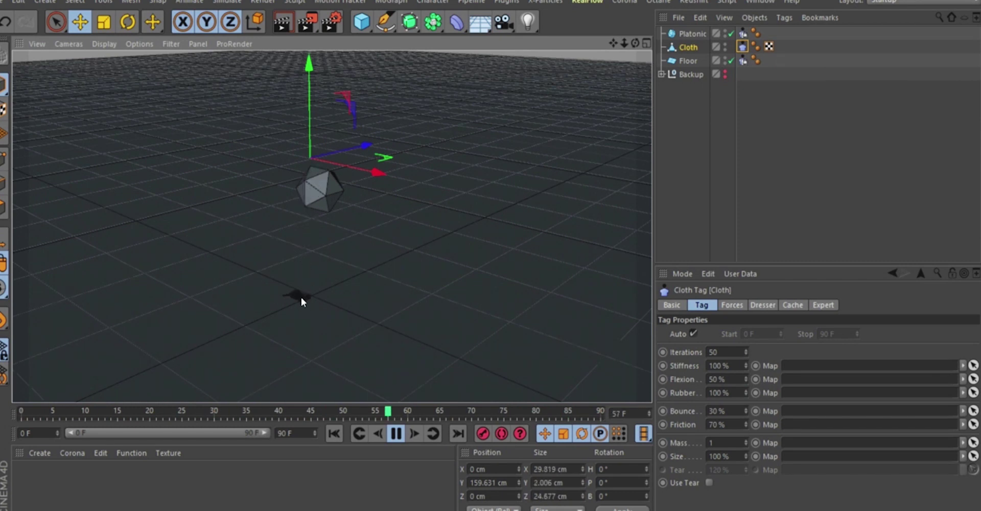
pyautogui.scroll(3, 315, 194)
pyautogui.keyDown('alt'); pyautogui.moveTo(320, 172); pyautogui.dragTo(321, 177); pyautogui.keyUp('alt')
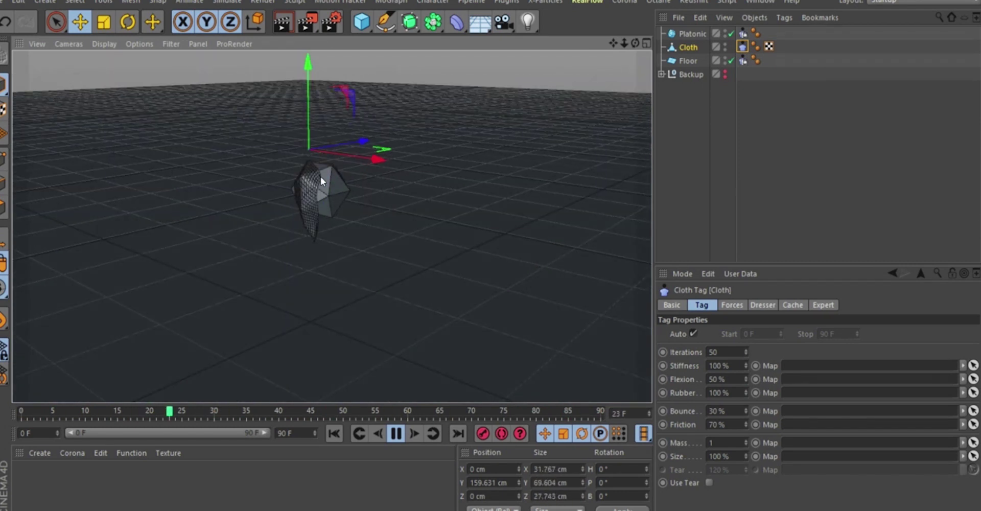
pyautogui.keyDown('alt'); pyautogui.moveTo(315, 170); pyautogui.dragTo(317, 127, button='right'); pyautogui.keyUp('alt')
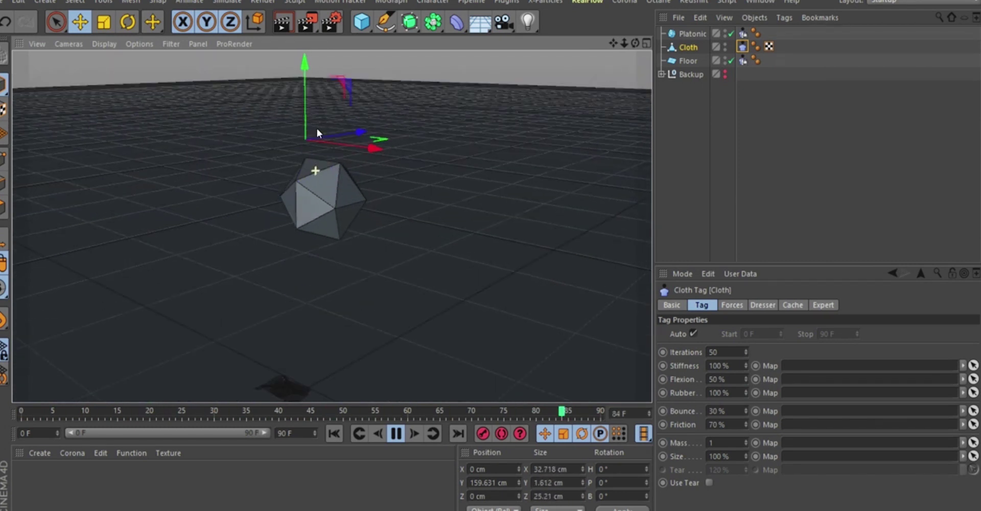
pyautogui.keyDown('alt'); pyautogui.moveTo(304, 216); pyautogui.dragTo(313, 162, button='middle'); pyautogui.keyUp('alt')
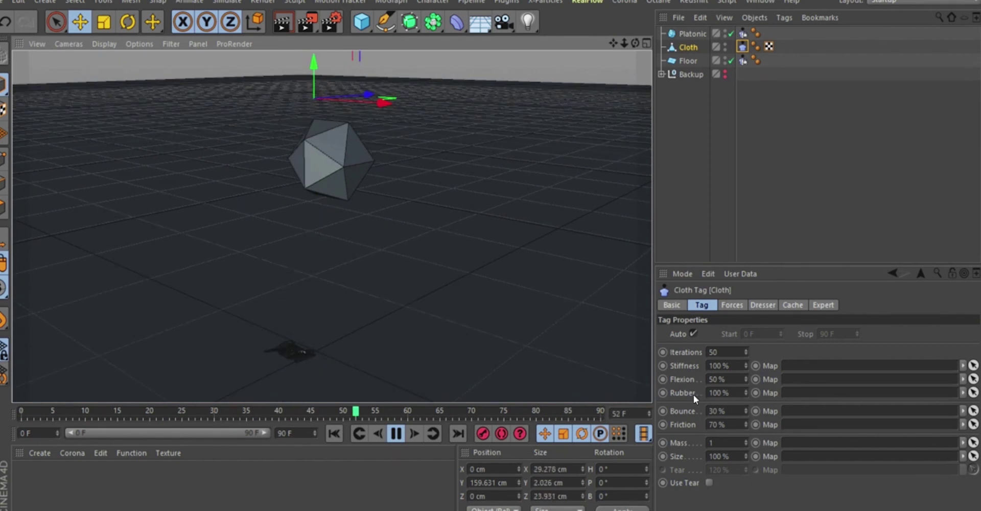
# Step: Set the cloth's Rubber back to 0% and compare how it falls over the platonic solid
pyautogui.click(725, 393)
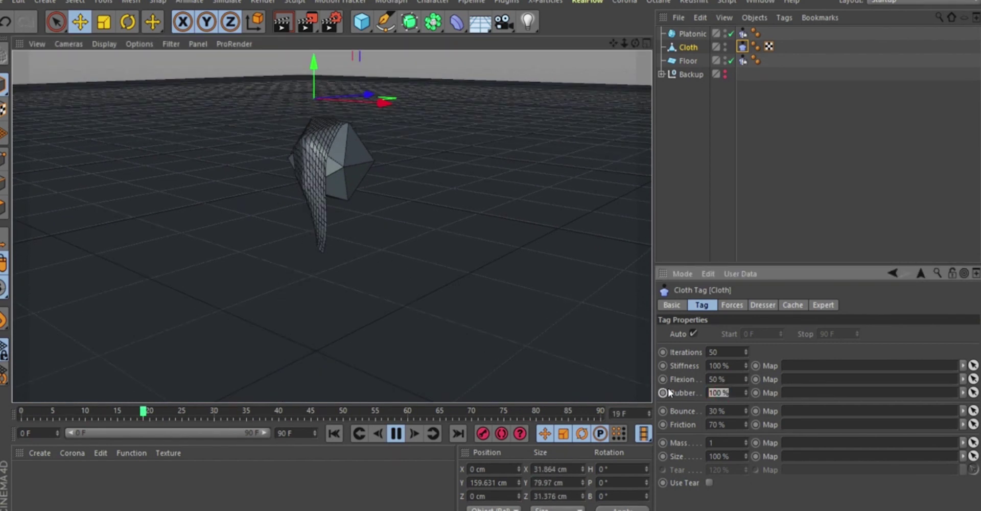
pyautogui.write('0')
pyautogui.press('Return')
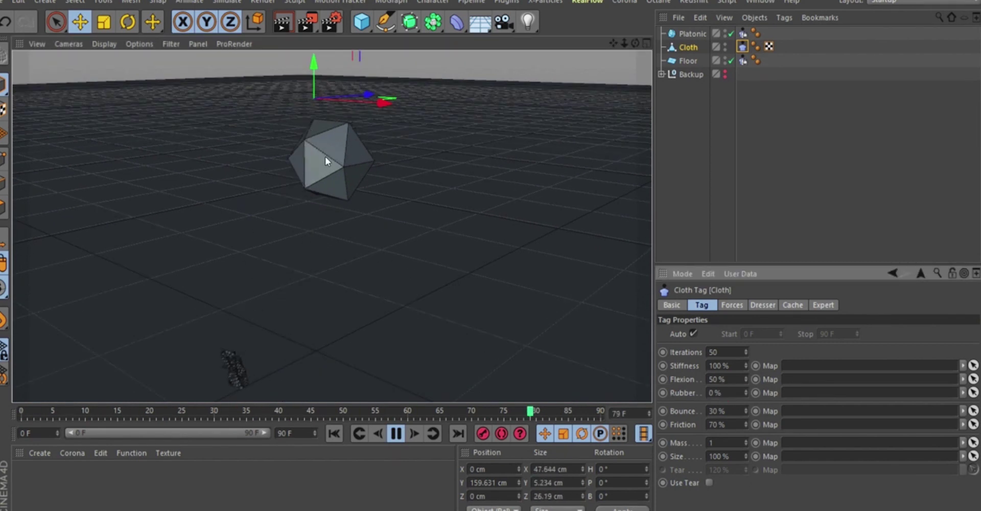
pyautogui.keyDown('alt'); pyautogui.moveTo(314, 134); pyautogui.dragTo(311, 117, button='right'); pyautogui.keyUp('alt')
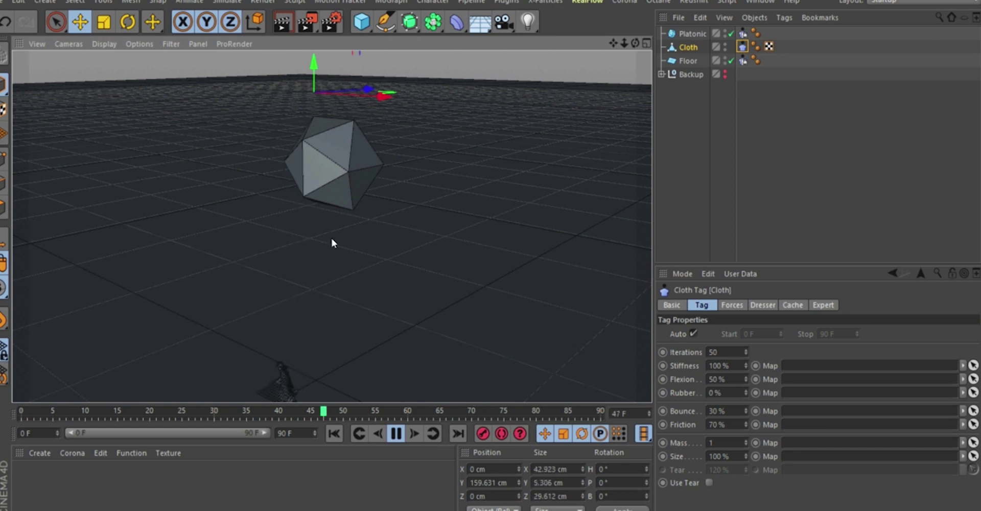
pyautogui.scroll(2, 314, 154)
pyautogui.keyDown('alt'); pyautogui.moveTo(323, 165); pyautogui.dragTo(366, 154); pyautogui.keyUp('alt')
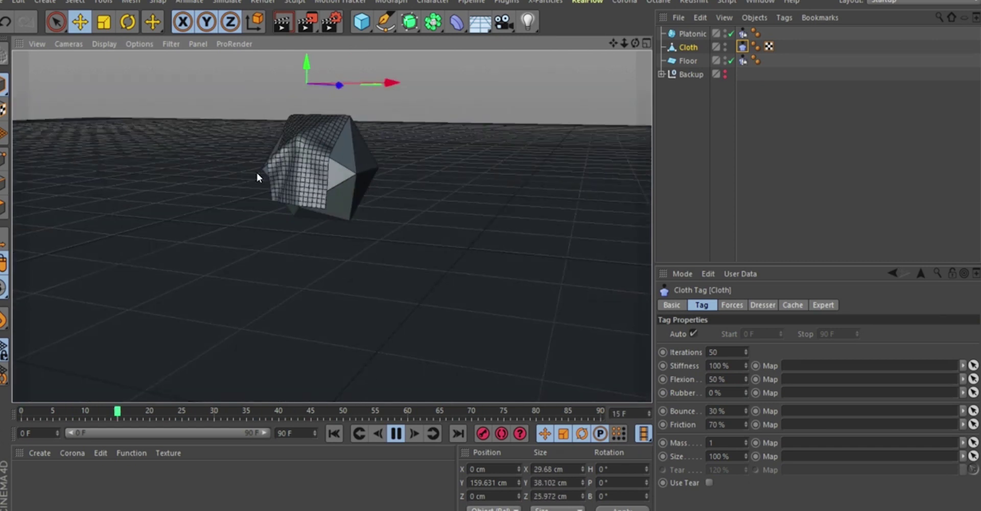
# Step: Set the cloth's Rubber to 100% again during playback
pyautogui.click(723, 393)
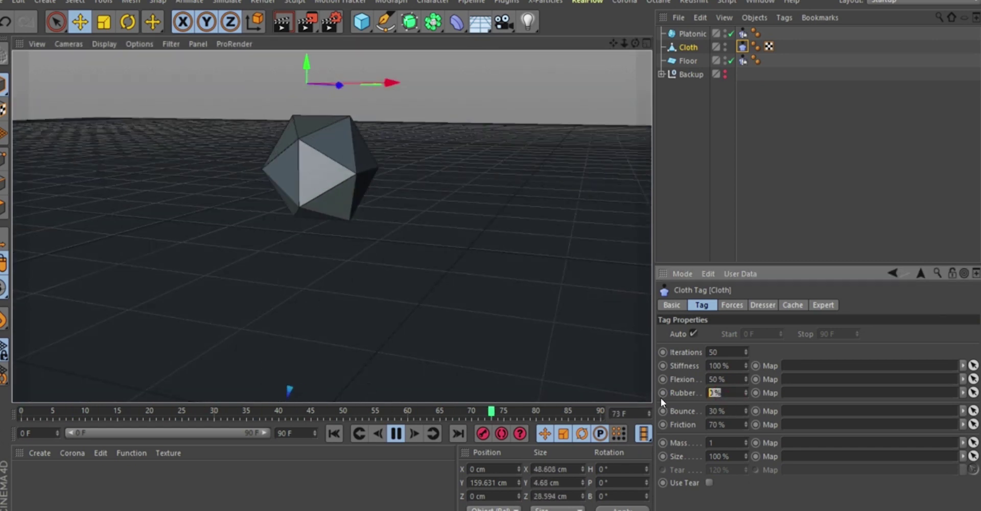
pyautogui.write('100')
pyautogui.press('Return')
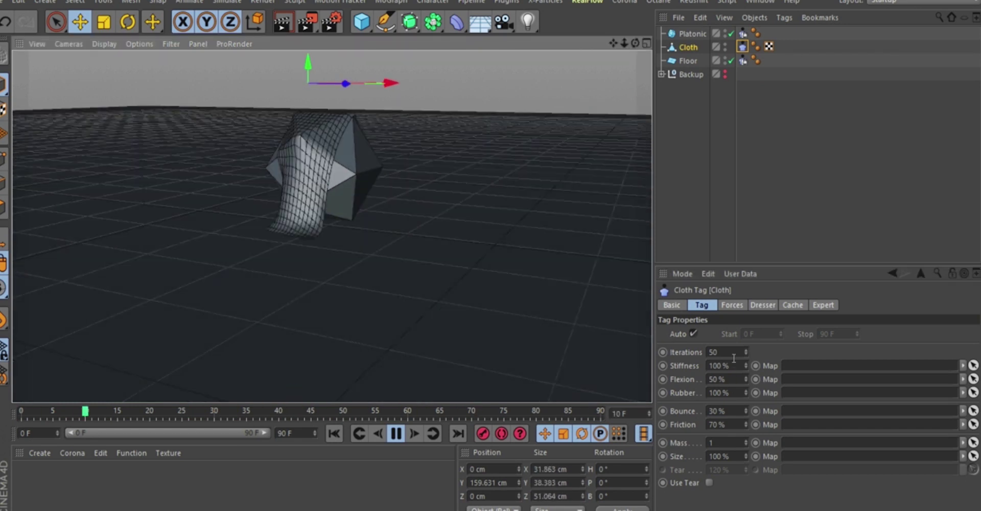
# Step: Set the cloth's Stiffness and Flexion both to 25% during playback
pyautogui.click(721, 366)
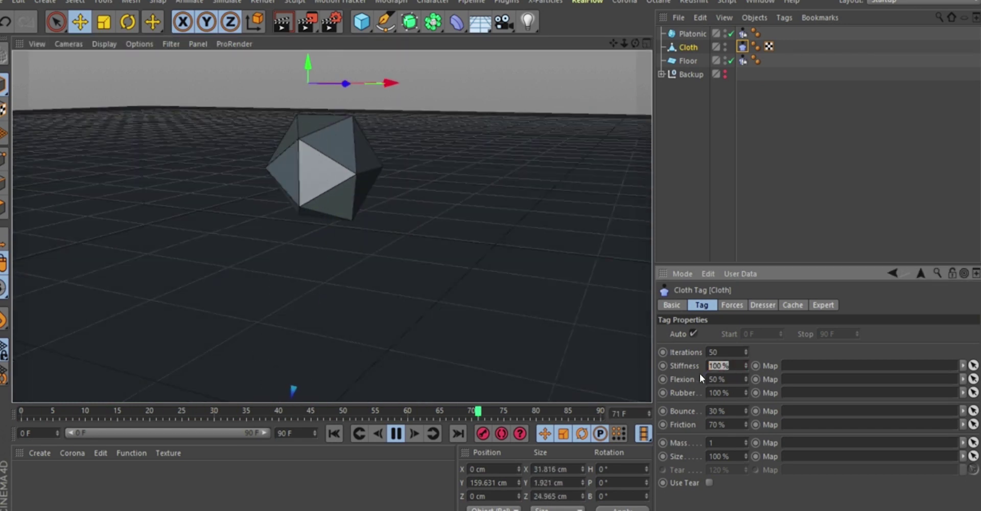
pyautogui.write('15')
pyautogui.press('Return')
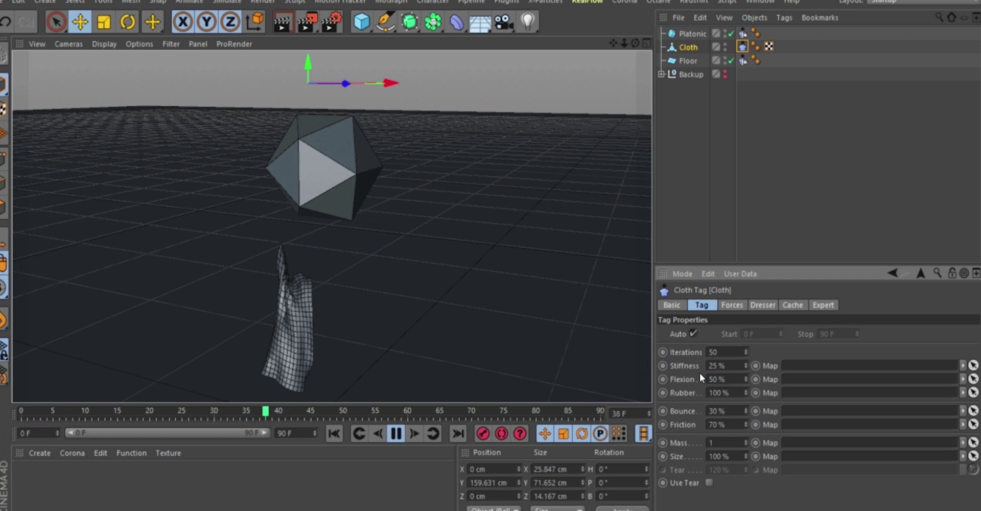
pyautogui.moveTo(731, 379); pyautogui.dragTo(642, 376)
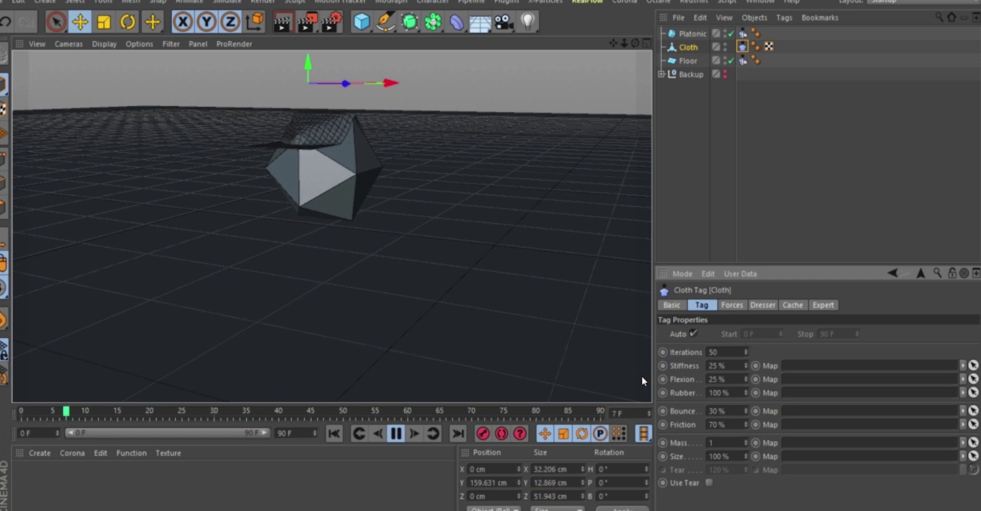
pyautogui.keyDown('alt'); pyautogui.moveTo(300, 164); pyautogui.dragTo(302, 231, button='right'); pyautogui.keyUp('alt')
pyautogui.scroll(1, 307, 150)
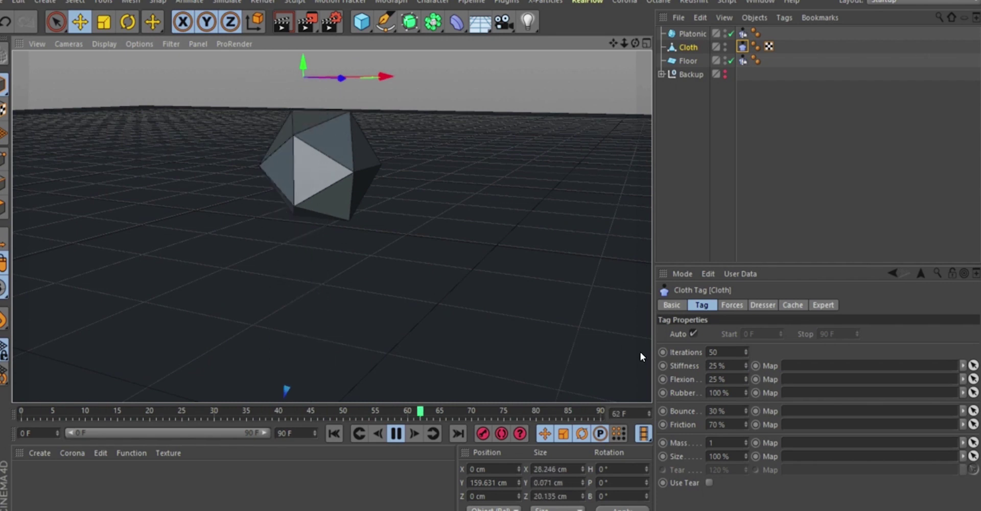
# Step: Set the cloth's Stiffness back to 100%
pyautogui.moveTo(729, 365); pyautogui.dragTo(664, 379)
pyautogui.write('100')
pyautogui.press('Return')
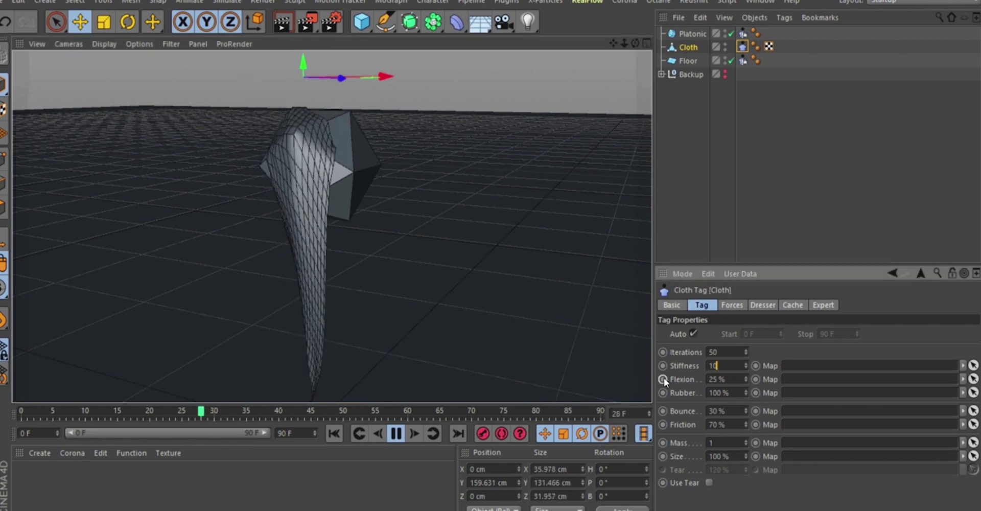
pyautogui.moveTo(730, 377); pyautogui.dragTo(695, 405)
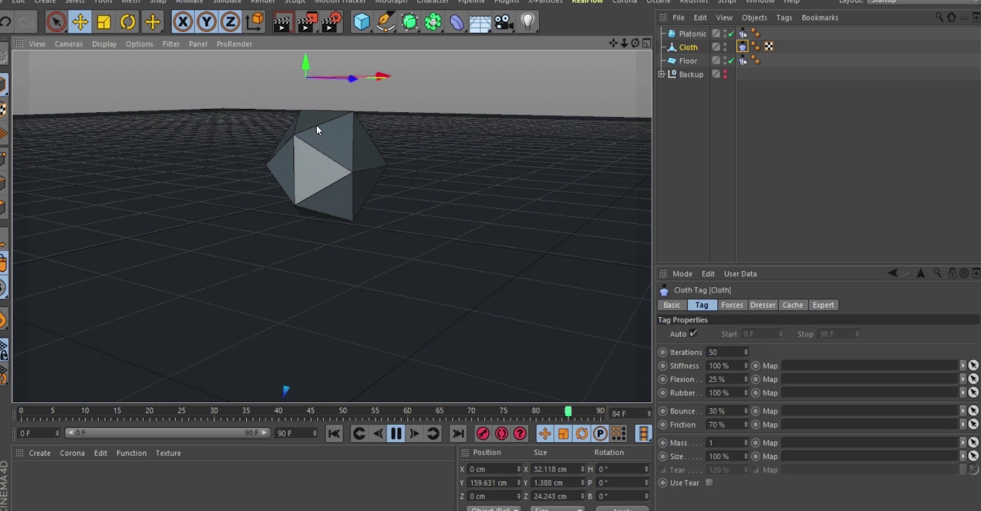
# Step: Examine from a raised viewpoint how the rubbery cloth leaves the platonic solid and lands on the floor
pyautogui.scroll(-5, 261, 140)
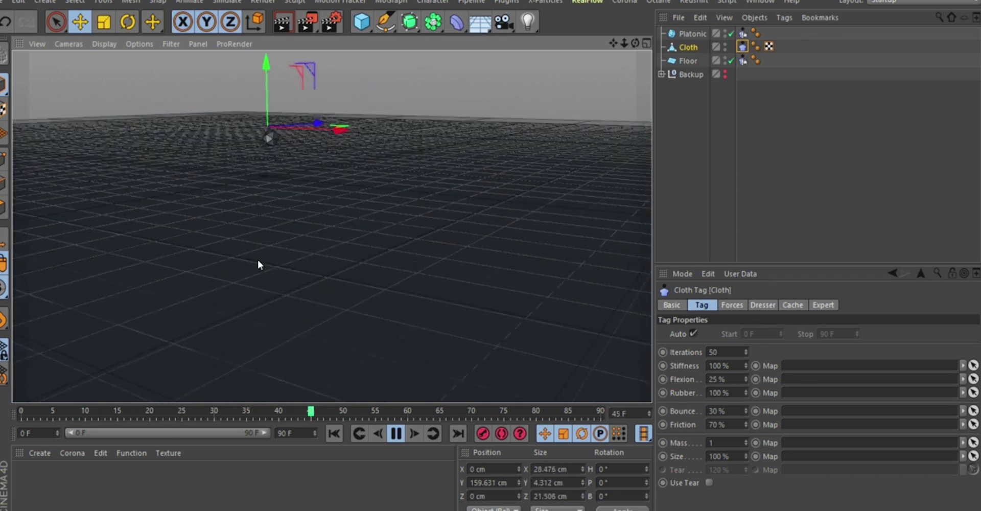
pyautogui.keyDown('alt'); pyautogui.moveTo(258, 259); pyautogui.dragTo(258, 215, button='middle'); pyautogui.keyUp('alt')
pyautogui.keyDown('alt'); pyautogui.moveTo(305, 136); pyautogui.dragTo(302, 220); pyautogui.keyUp('alt')
pyautogui.keyDown('alt'); pyautogui.moveTo(284, 311); pyautogui.dragTo(283, 247, button='middle'); pyautogui.keyUp('alt')
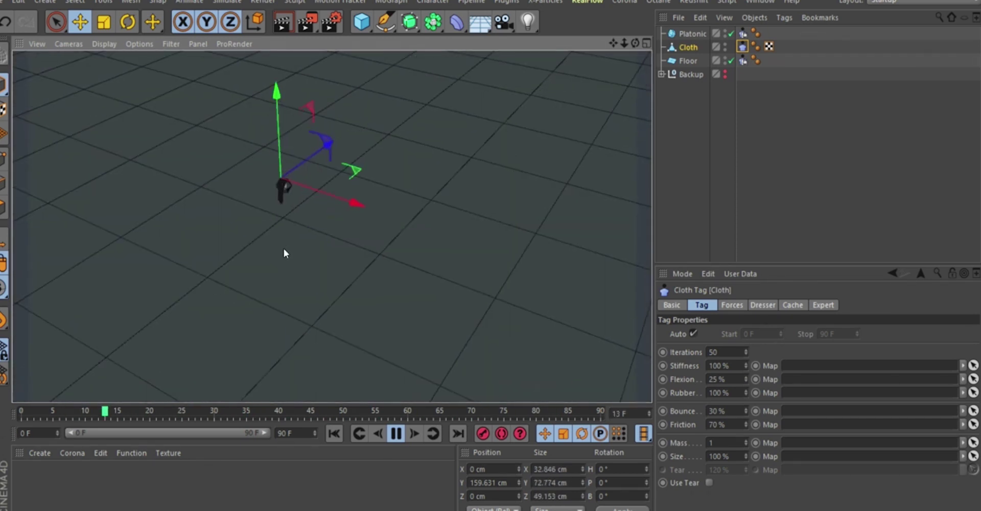
pyautogui.keyDown('alt'); pyautogui.moveTo(281, 220); pyautogui.dragTo(287, 54, button='right'); pyautogui.keyUp('alt')
pyautogui.keyDown('alt'); pyautogui.moveTo(272, 213); pyautogui.dragTo(284, 80, button='right'); pyautogui.keyUp('alt')
pyautogui.moveTo(289, 234)
pyautogui.keyDown('alt'); pyautogui.mouseDown()
pyautogui.moveTo(259, 211)
pyautogui.moveTo(266, 232)
pyautogui.moveTo(271, 171)
pyautogui.moveTo(295, 237)
pyautogui.mouseUp(); pyautogui.keyUp('alt')
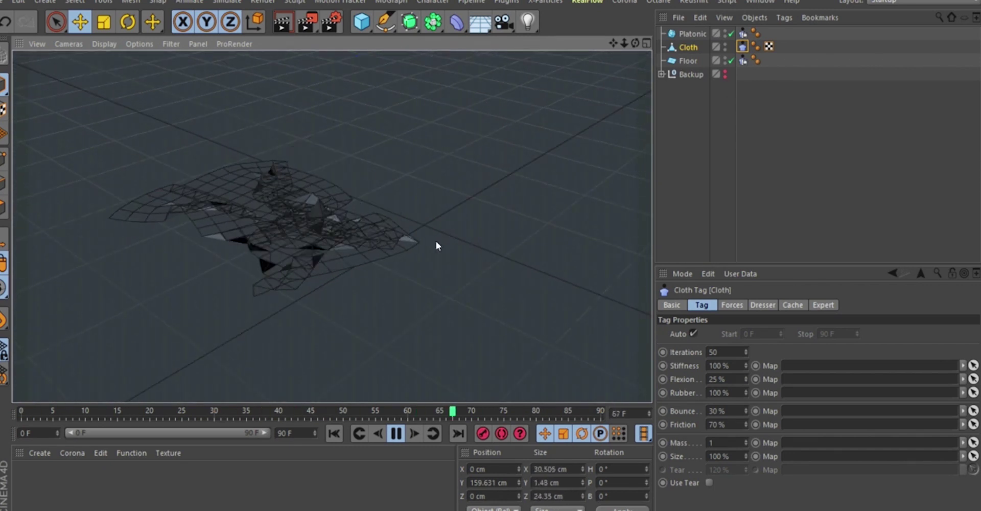
# Step: Switch the cloth's Rubber to 0% and back to 100% to compare how it lands on the floor
pyautogui.doubleClick(733, 391)
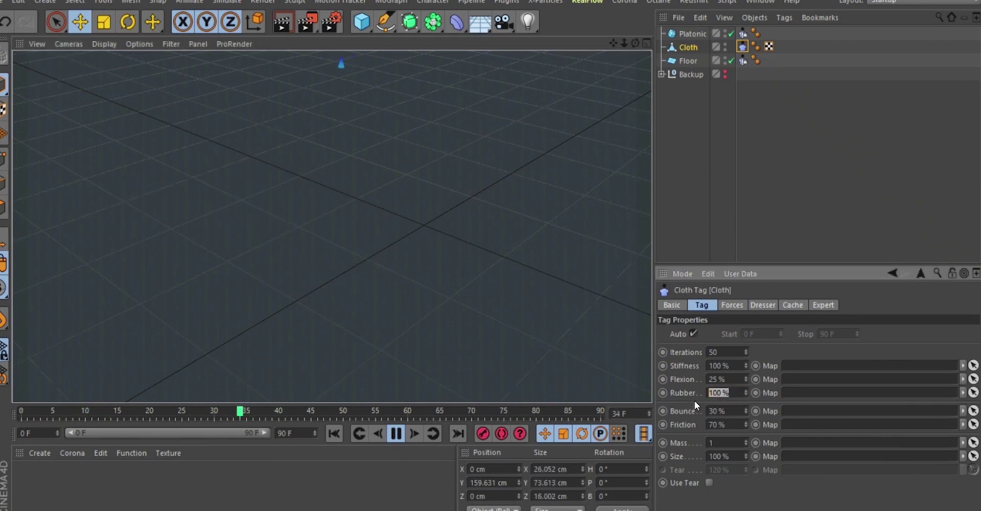
pyautogui.write('0')
pyautogui.press('Return')
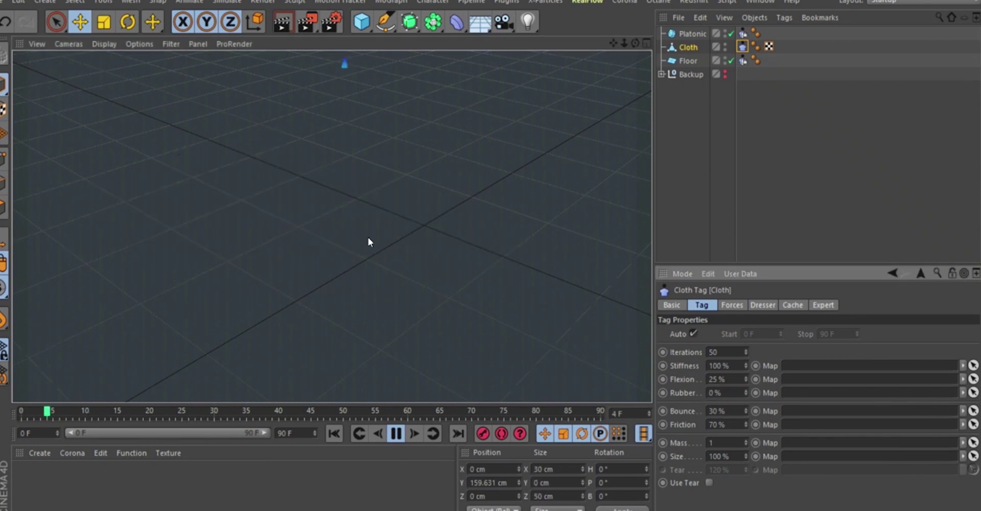
pyautogui.moveTo(739, 394); pyautogui.dragTo(700, 397)
pyautogui.write('100')
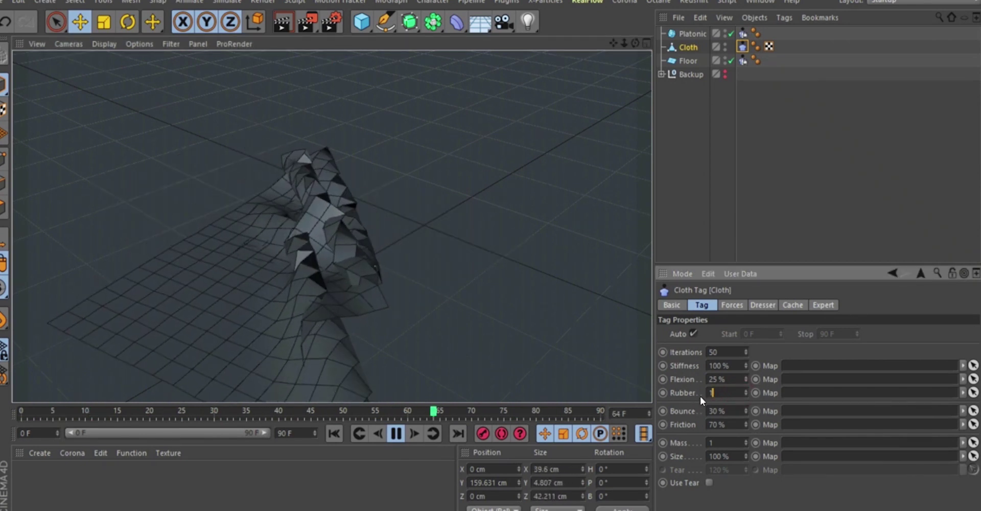
pyautogui.press('Return')
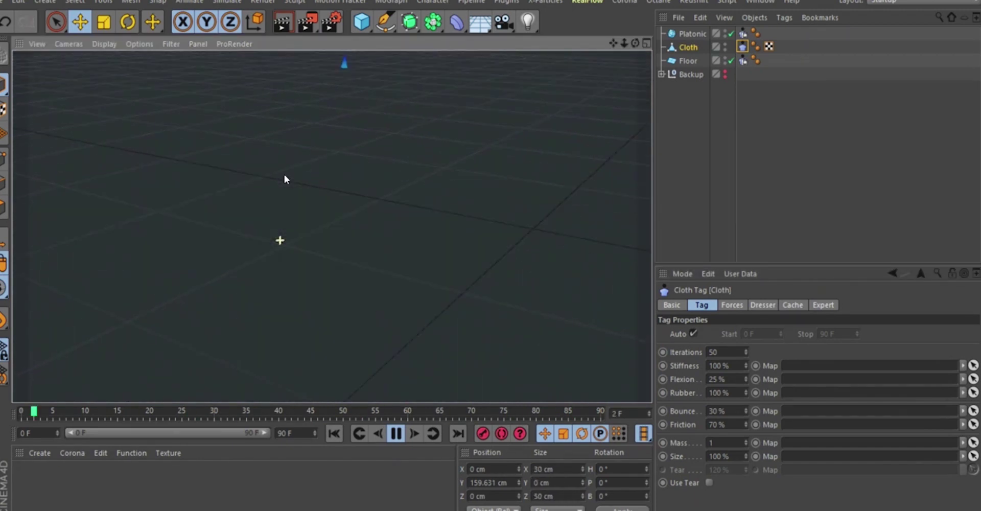
# Step: Set the cloth's Rubber to 20%
pyautogui.moveTo(739, 394); pyautogui.dragTo(708, 394)
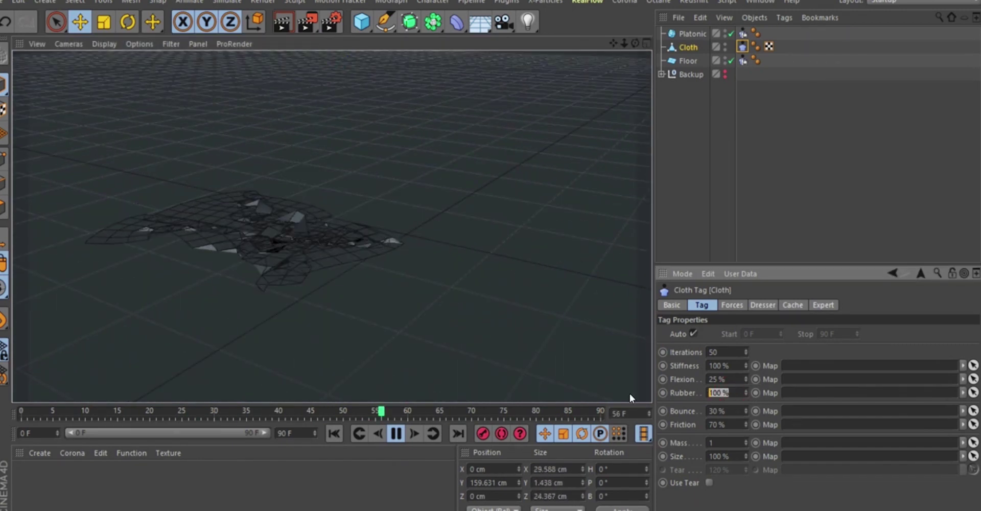
pyautogui.write('20')
pyautogui.press('Return')
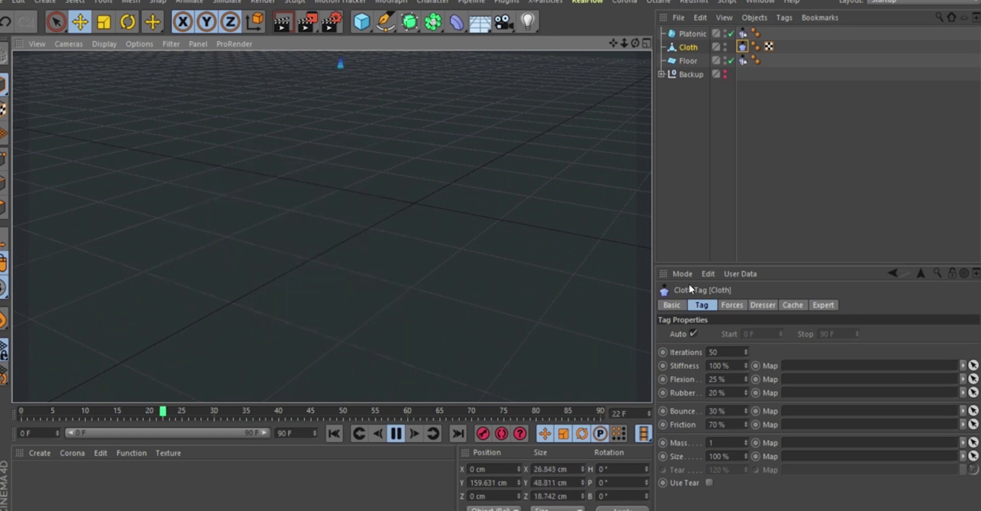
# Step: Set the Cloth tag's Bounce to 0%
pyautogui.doubleClick(737, 411)
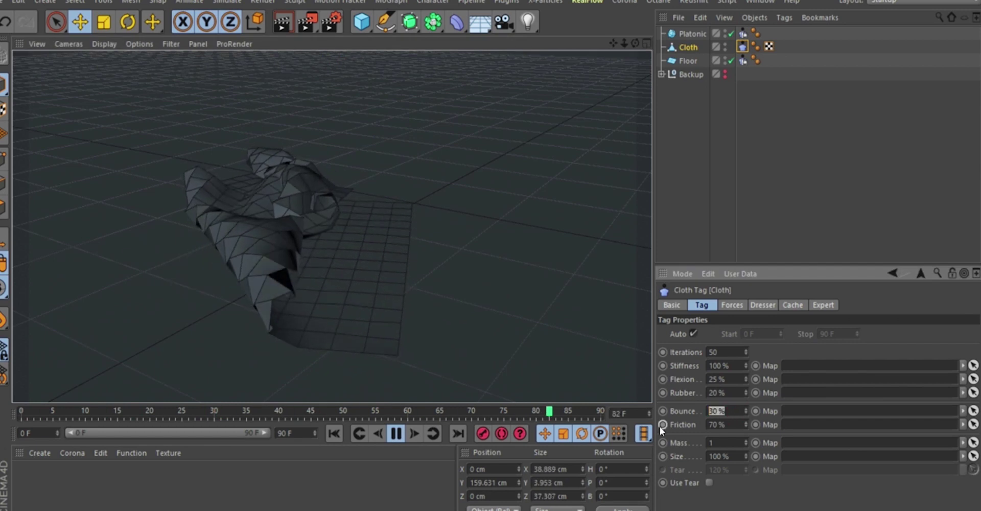
pyautogui.write('0')
pyautogui.press('Return')
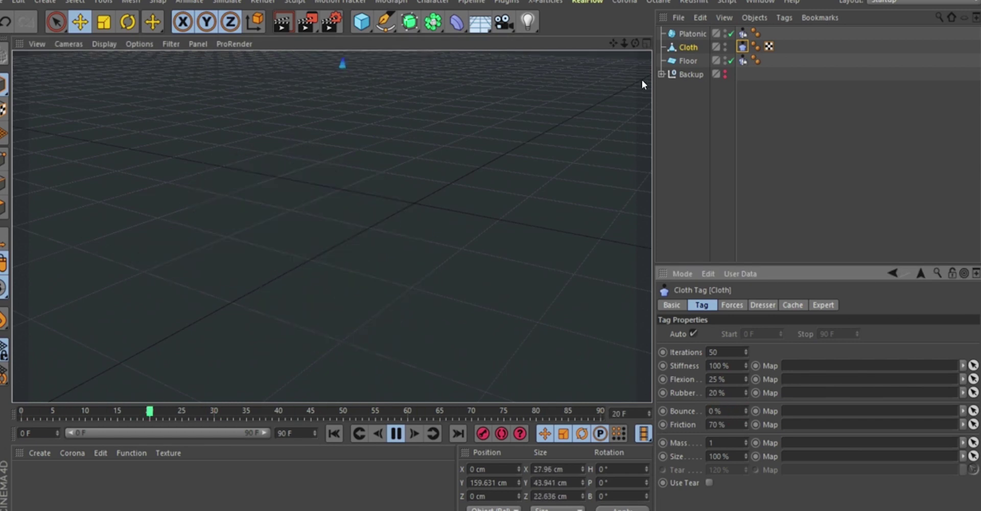
# Step: Set Bounce to 0% on the Cloth Collider tags of both the Platonic and the Floor
pyautogui.click(742, 33)
pyautogui.keyDown('ctrl'); pyautogui.click(742, 60); pyautogui.keyUp('ctrl')
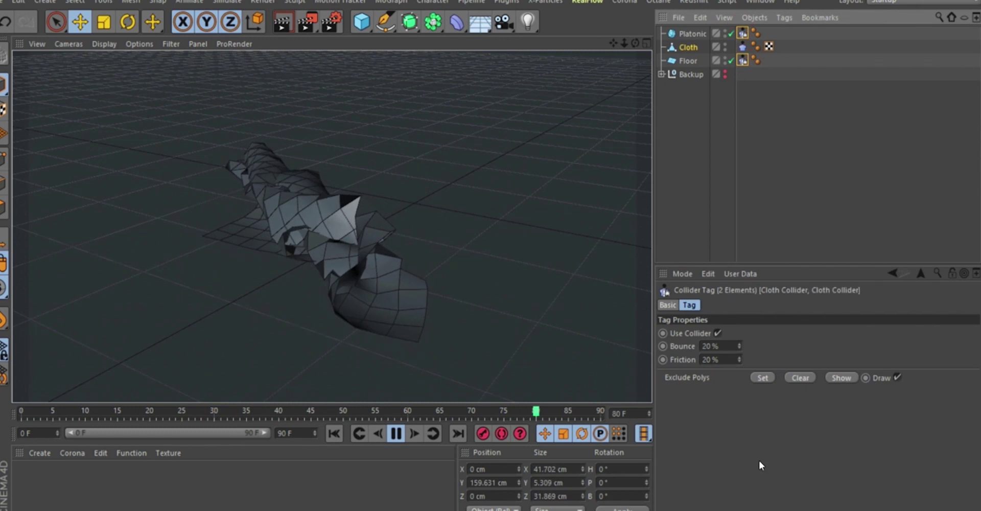
pyautogui.doubleClick(721, 346)
pyautogui.write('0')
pyautogui.press('Return')
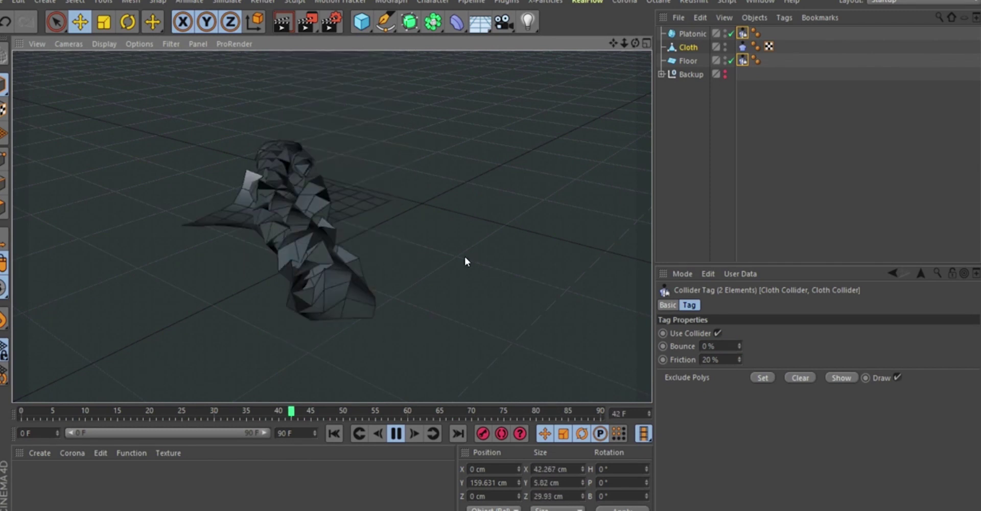
# Step: Set the Cloth tag's Friction to 0% and check how the cloth slides across the floor
pyautogui.click(741, 48)
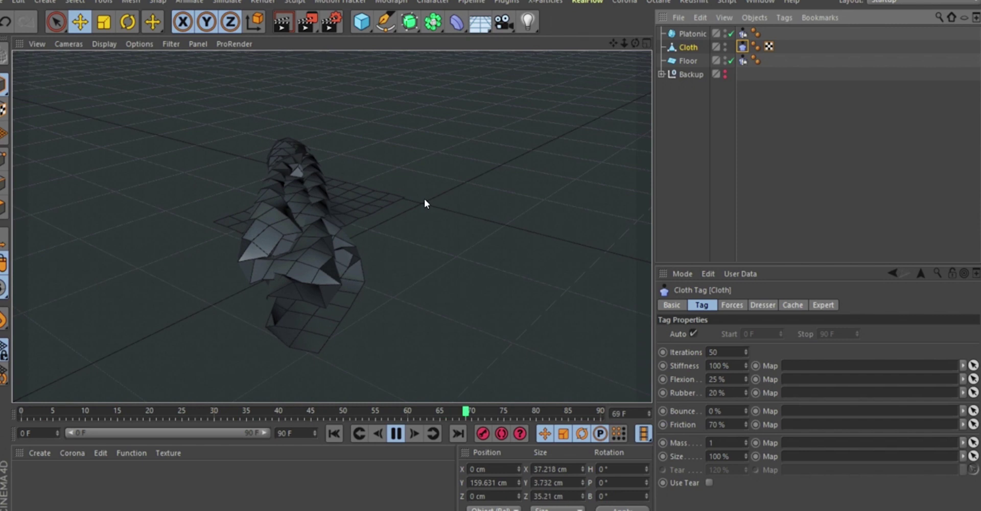
pyautogui.keyDown('alt'); pyautogui.moveTo(365, 204); pyautogui.dragTo(362, 152); pyautogui.keyUp('alt')
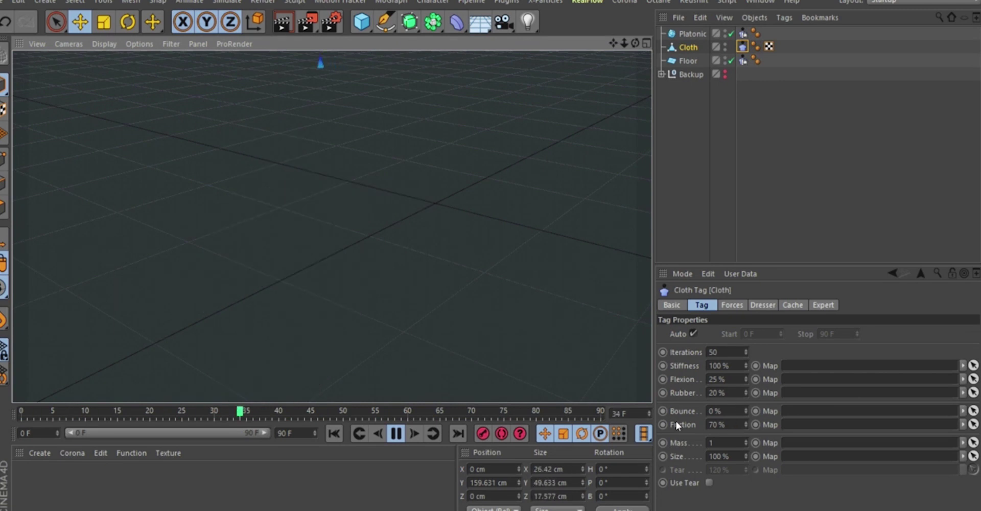
pyautogui.moveTo(729, 424); pyautogui.dragTo(713, 426)
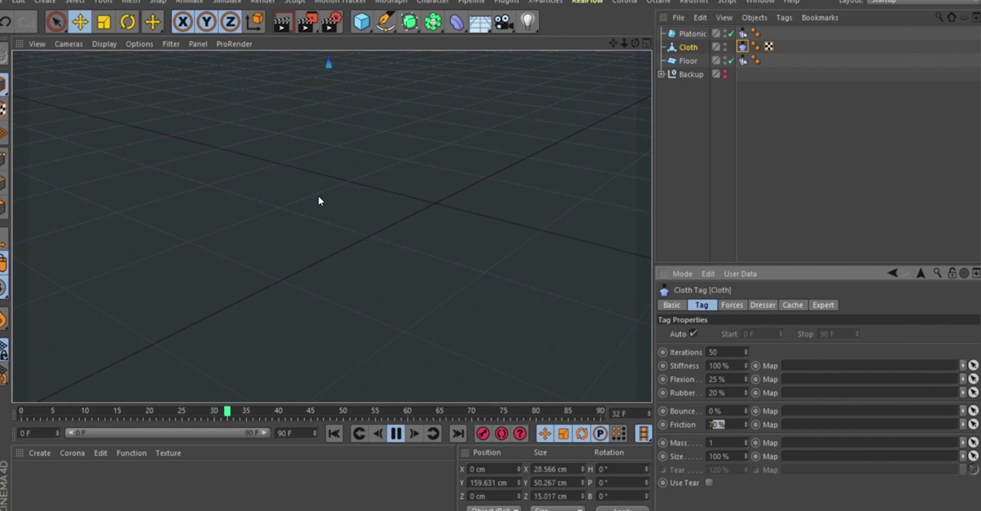
pyautogui.moveTo(283, 215)
pyautogui.keyDown('alt'); pyautogui.mouseDown(button='right')
pyautogui.moveTo(283, 231)
pyautogui.moveTo(299, 221)
pyautogui.mouseUp(button='right'); pyautogui.keyUp('alt')
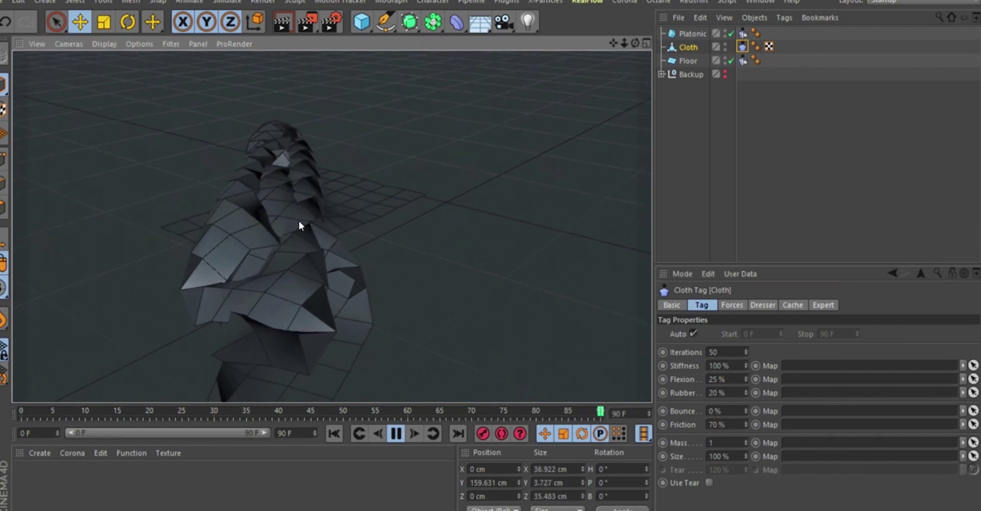
pyautogui.click(736, 425)
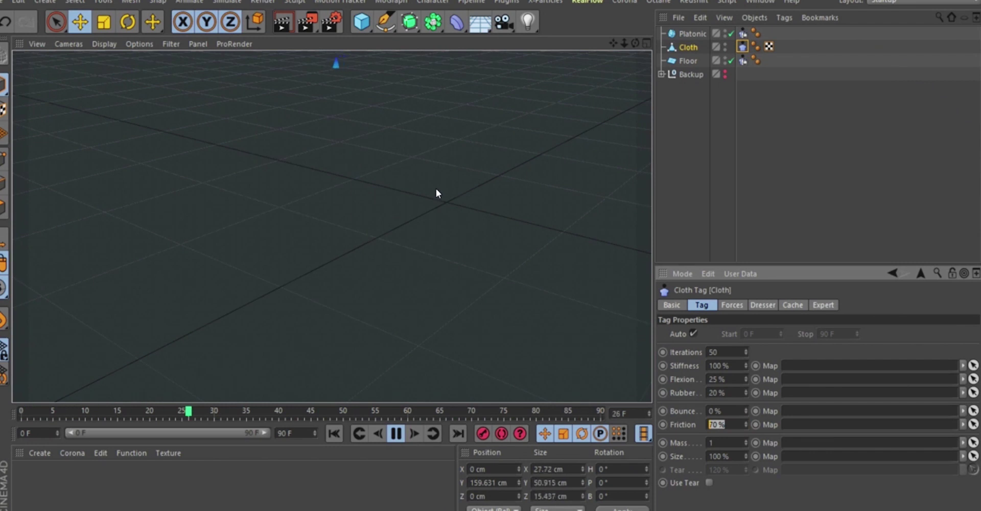
pyautogui.write('0')
pyautogui.press('Return')
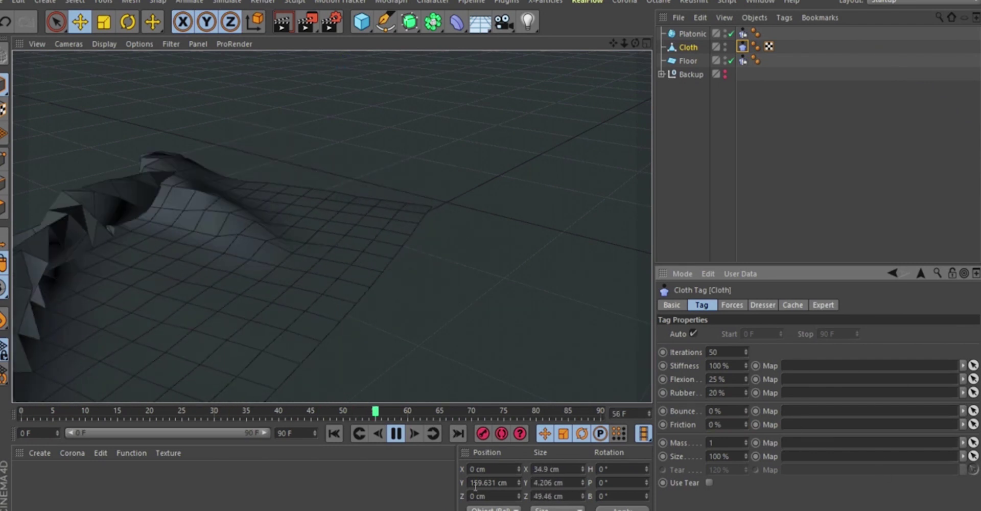
pyautogui.click(272, 240)
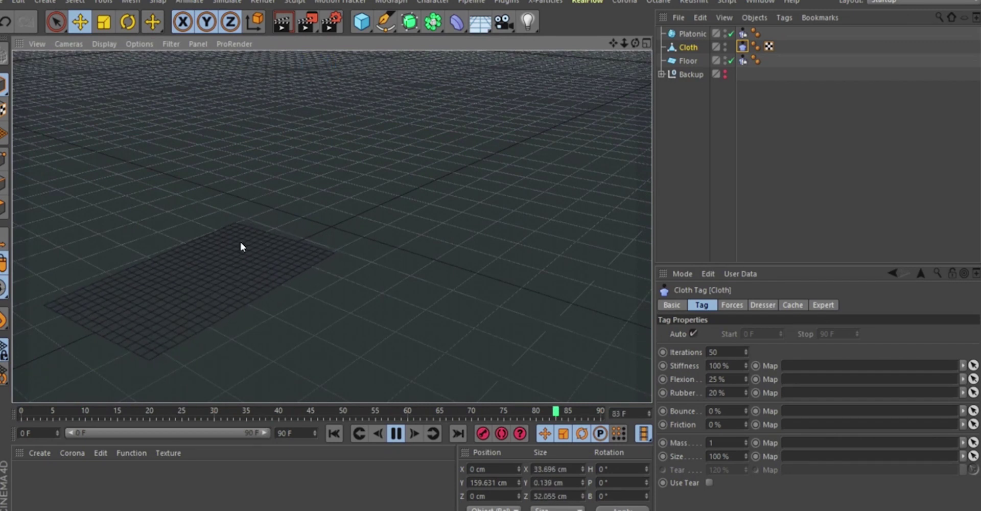
# Step: Set the Friction of the Platonic's Cloth Collider tag to 0%
pyautogui.click(743, 62)
pyautogui.click(744, 35)
pyautogui.moveTo(723, 360); pyautogui.dragTo(673, 360)
pyautogui.write('0')
pyautogui.press('Return')
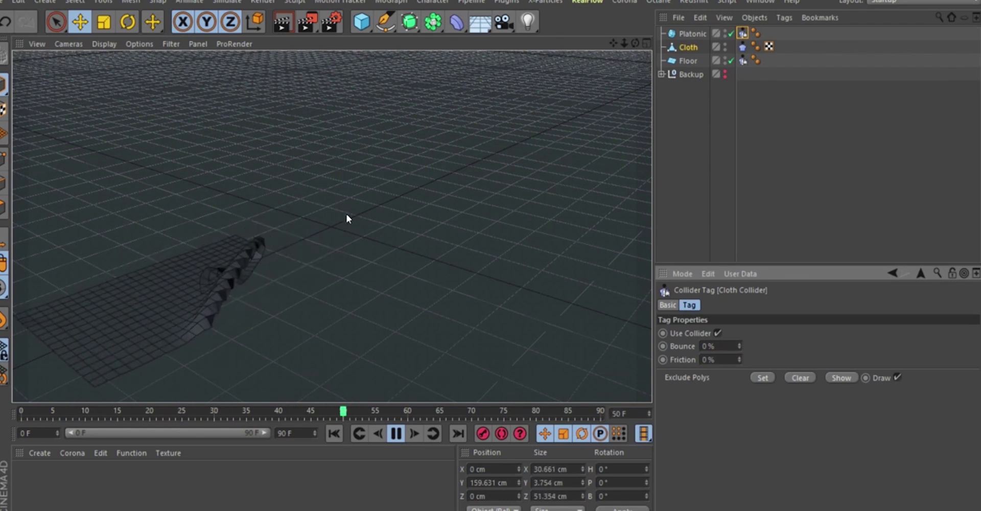
# Step: Set the Friction of the Platonic's Cloth Collider tag to 100%
pyautogui.doubleClick(731, 356)
pyautogui.write('100')
pyautogui.press('Return')
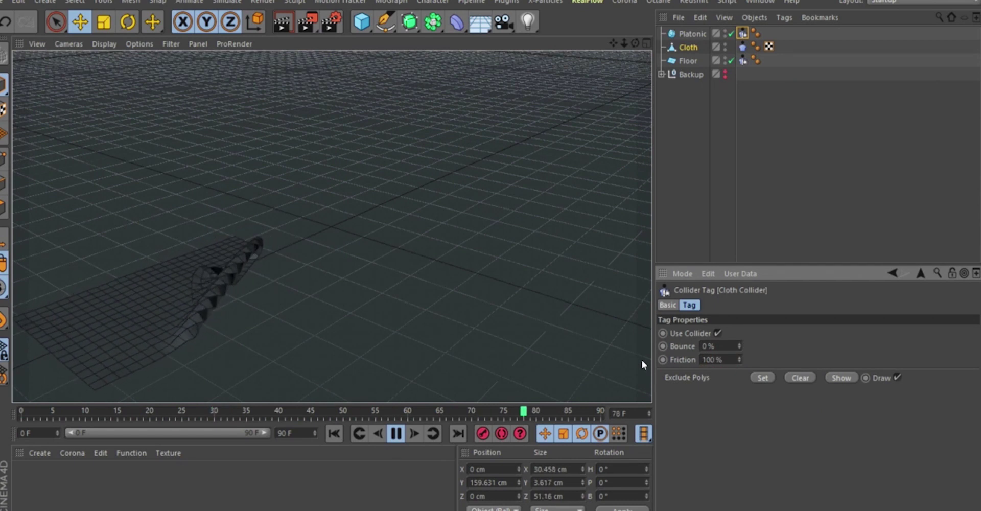
# Step: Set the Friction of the Floor's Cloth Collider tag to 100%
pyautogui.click(742, 47)
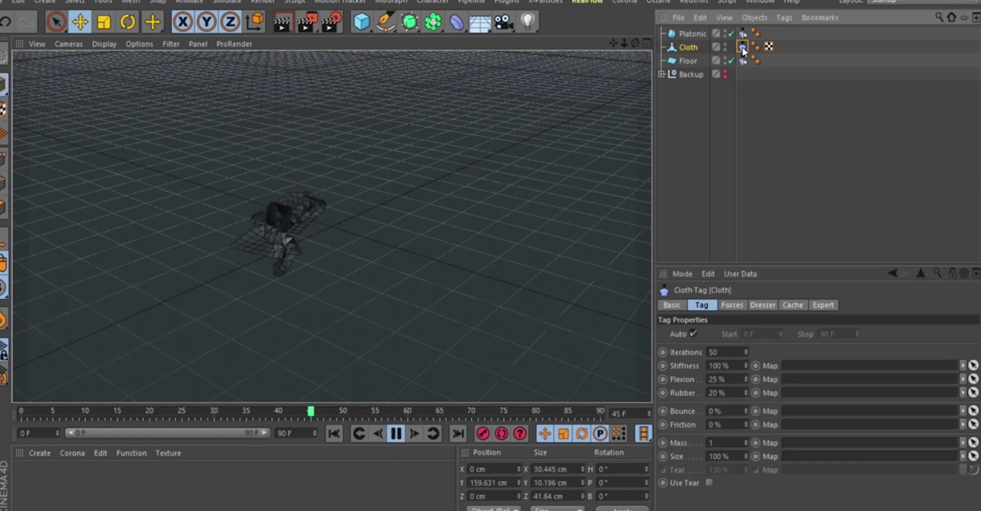
pyautogui.click(743, 60)
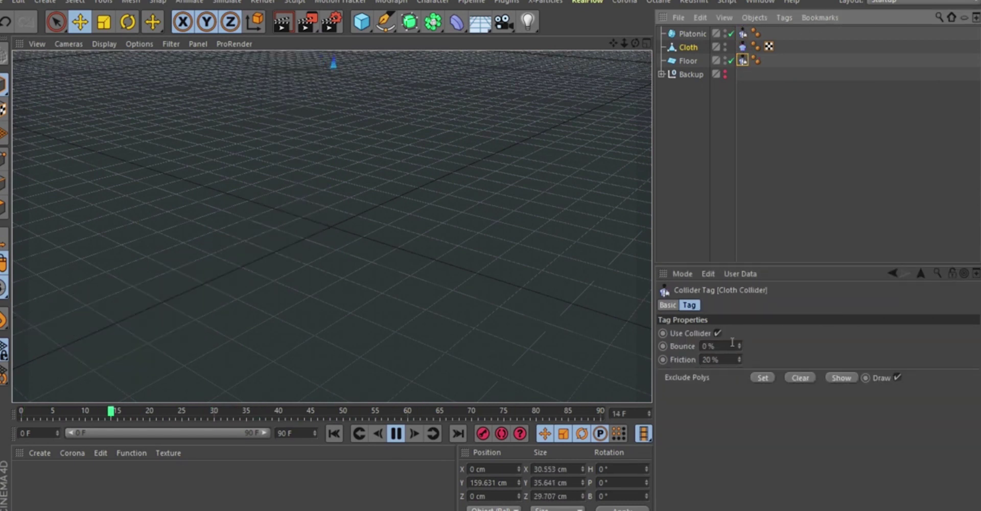
pyautogui.doubleClick(715, 359)
pyautogui.write('100')
pyautogui.press('Return')
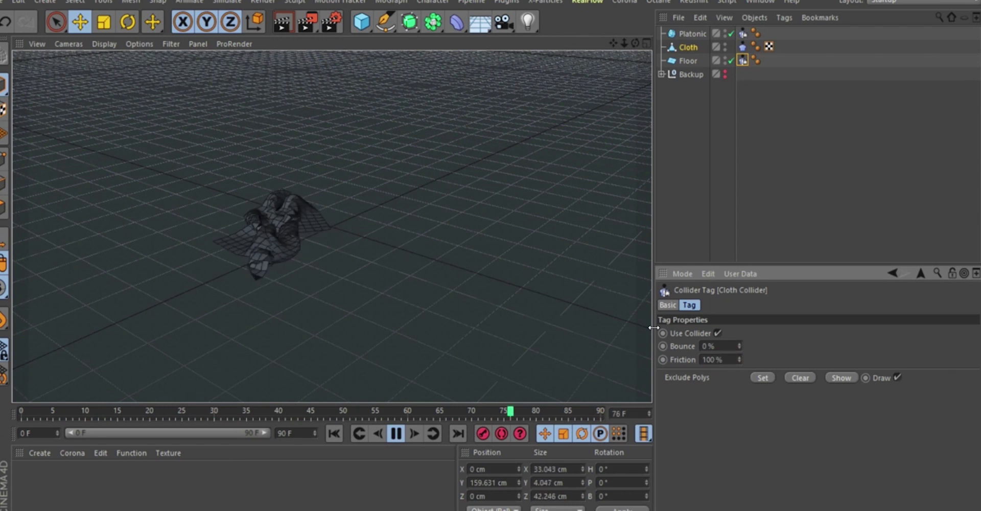
# Step: Set the Cloth tag's Friction to 100% and check how the cloth slides off the platonic solid
pyautogui.click(743, 47)
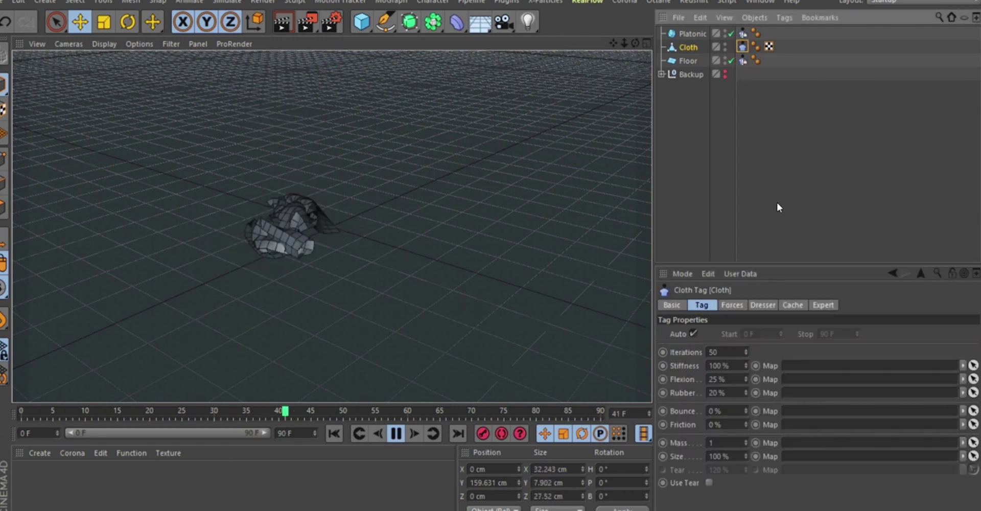
pyautogui.click(726, 424)
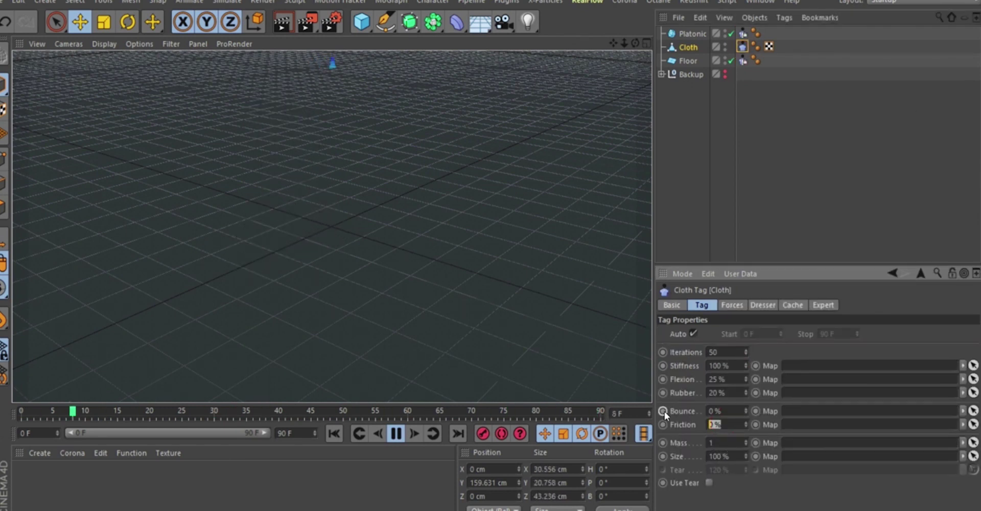
pyautogui.write('100')
pyautogui.press('Return')
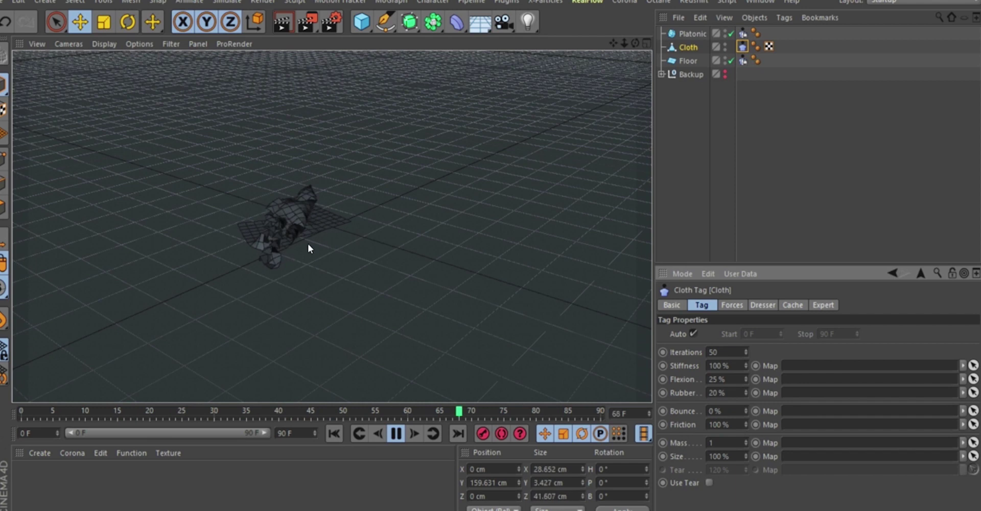
pyautogui.scroll(5, 303, 231)
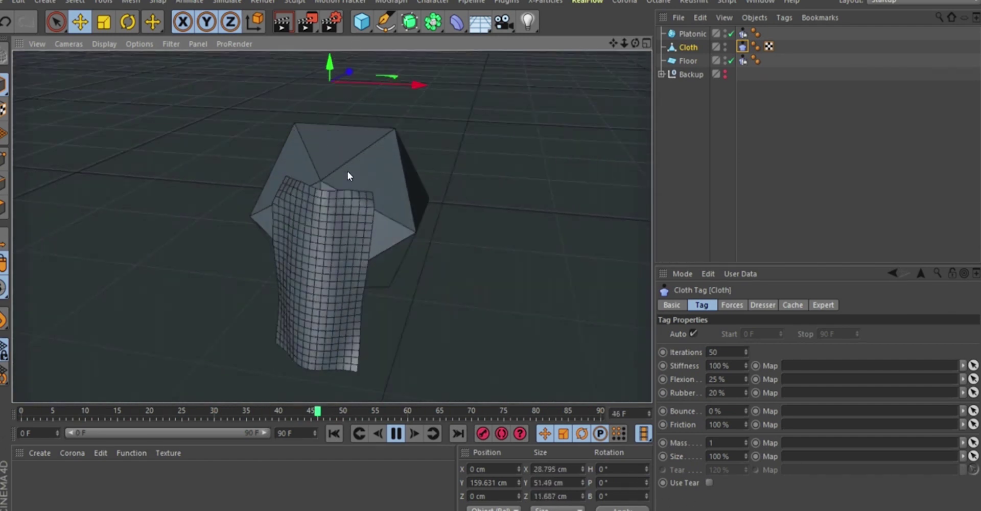
# Step: Enable Use Tear on the Cloth tag, pause playback and examine the stretched cloth on the platonic solid
pyautogui.click(709, 483)
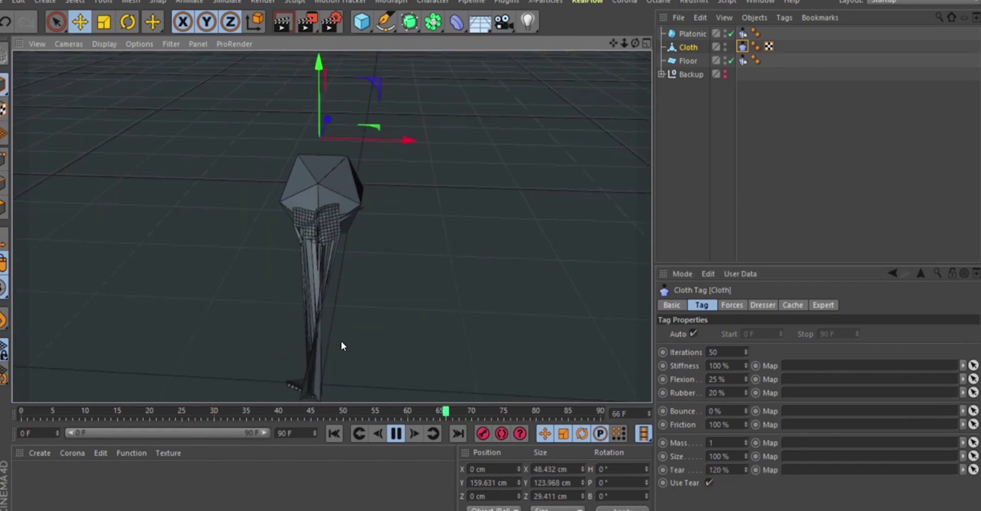
pyautogui.click(397, 434)
pyautogui.keyDown('alt'); pyautogui.moveTo(322, 228); pyautogui.dragTo(339, 165, button='right'); pyautogui.keyUp('alt')
pyautogui.moveTo(332, 226)
pyautogui.keyDown('alt'); pyautogui.mouseDown()
pyautogui.moveTo(280, 221)
pyautogui.moveTo(306, 211)
pyautogui.moveTo(322, 220)
pyautogui.mouseUp(); pyautogui.keyUp('alt')
pyautogui.moveTo(322, 228)
pyautogui.keyDown('alt'); pyautogui.mouseDown(button='right')
pyautogui.moveTo(324, 179)
pyautogui.moveTo(310, 253)
pyautogui.moveTo(299, 248)
pyautogui.mouseUp(button='right'); pyautogui.keyUp('alt')
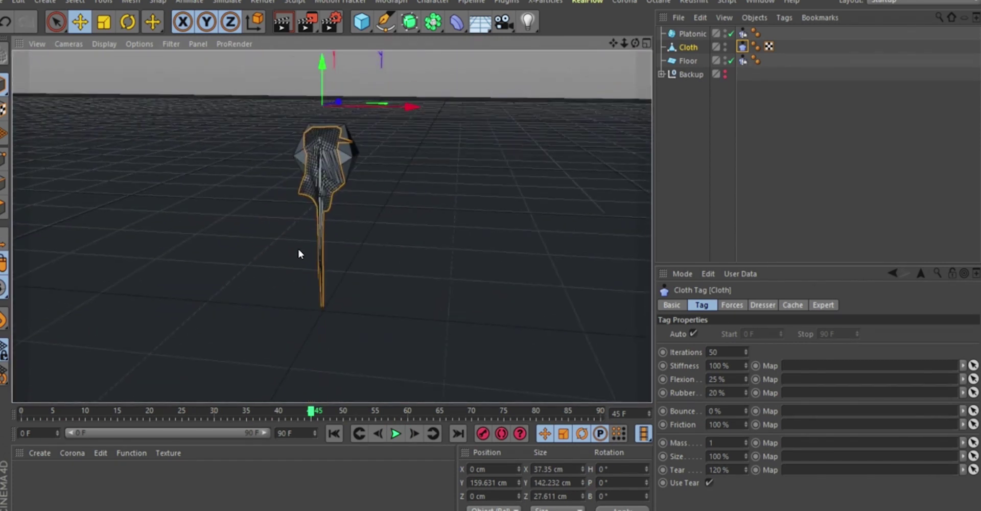
pyautogui.keyDown('alt'); pyautogui.moveTo(326, 201); pyautogui.dragTo(294, 237); pyautogui.keyUp('alt')
pyautogui.keyDown('alt'); pyautogui.moveTo(316, 179); pyautogui.dragTo(362, 94, button='right'); pyautogui.keyUp('alt')
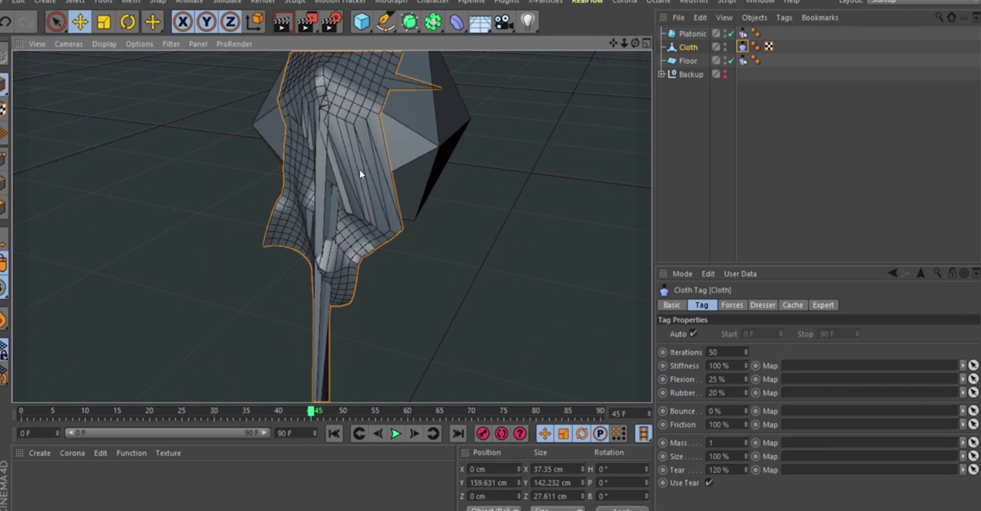
# Step: Toggle Use Tear off and on again, and inspect the long stretched polygons of the cloth up close
pyautogui.click(708, 482)
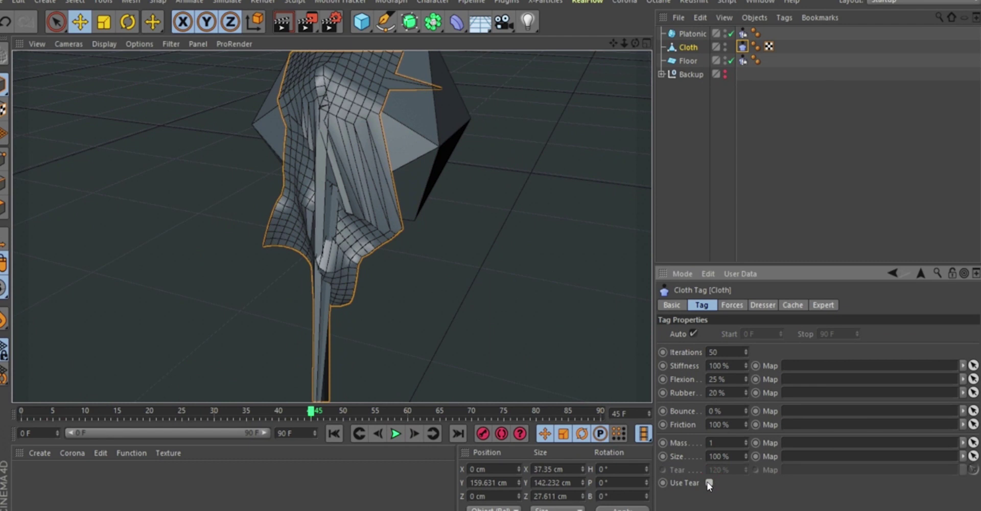
pyautogui.click(709, 483)
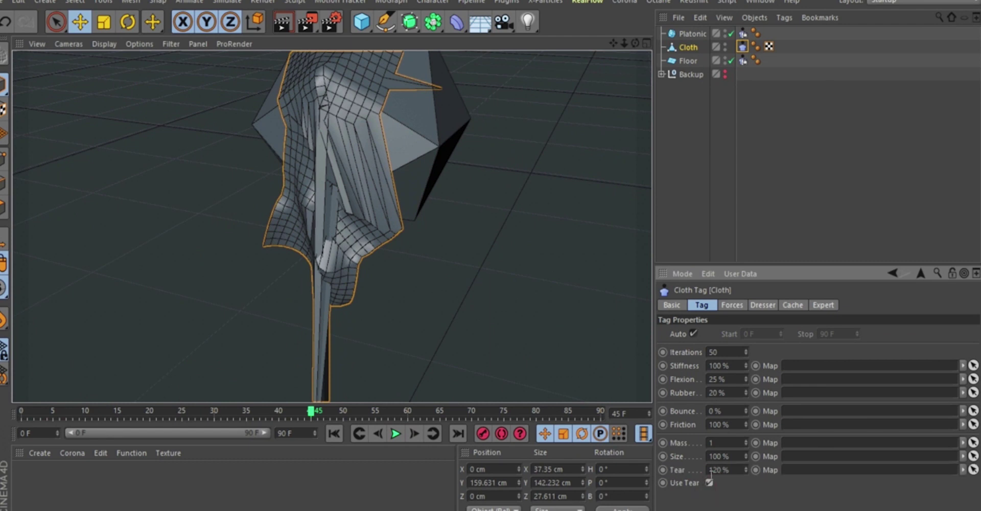
pyautogui.keyDown('alt'); pyautogui.moveTo(361, 174); pyautogui.dragTo(356, 147, button='right'); pyautogui.keyUp('alt')
pyautogui.keyDown('alt'); pyautogui.moveTo(349, 193); pyautogui.dragTo(365, 146); pyautogui.keyUp('alt')
pyautogui.keyDown('alt'); pyautogui.moveTo(365, 146); pyautogui.dragTo(420, 146, button='right'); pyautogui.keyUp('alt')
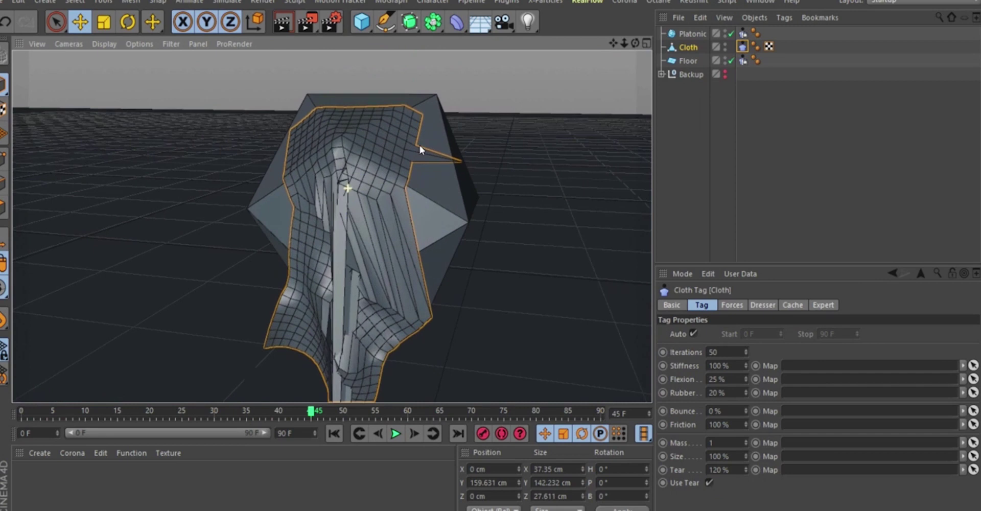
# Step: Add a Cloth Surface object as the parent of the Cloth object and check the torn mesh
pyautogui.click(691, 47)
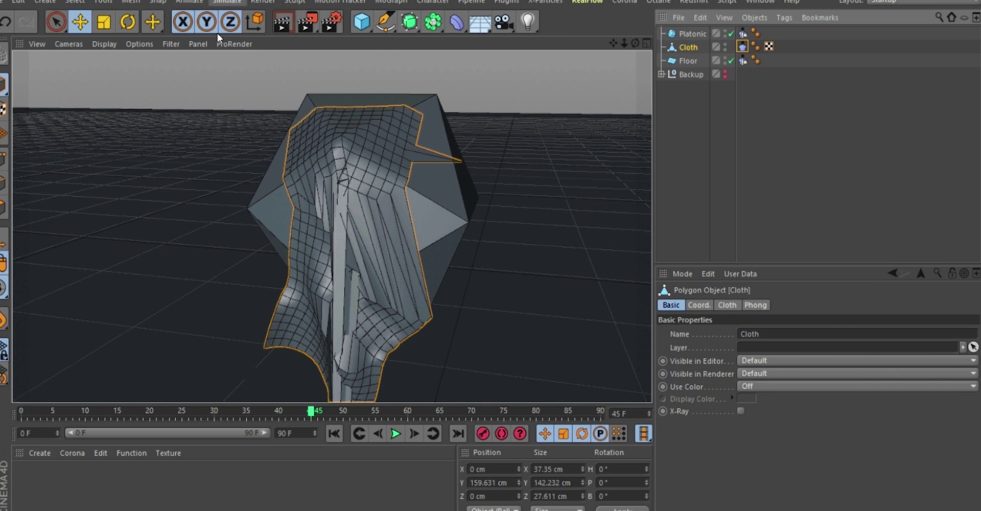
pyautogui.click(227, 2)
pyautogui.moveTo(249, 20)
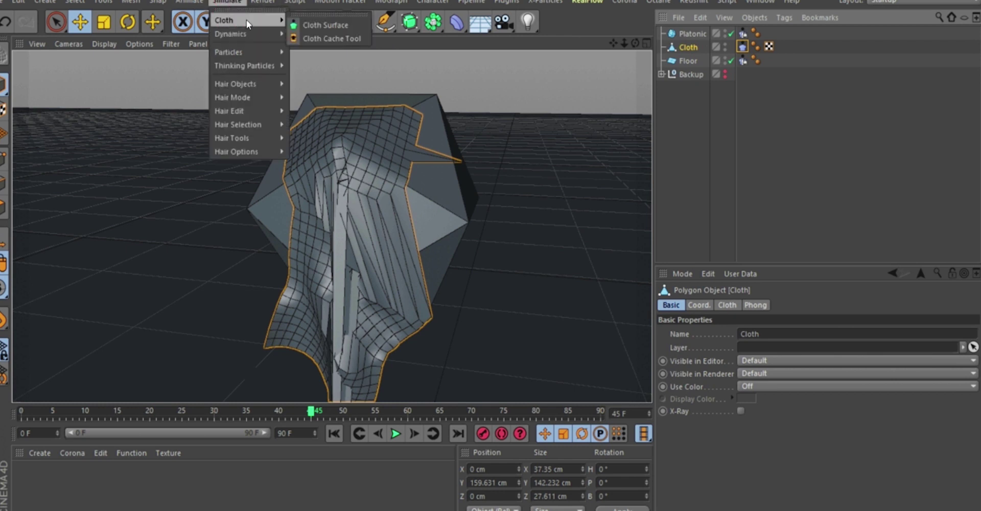
pyautogui.click(319, 25)
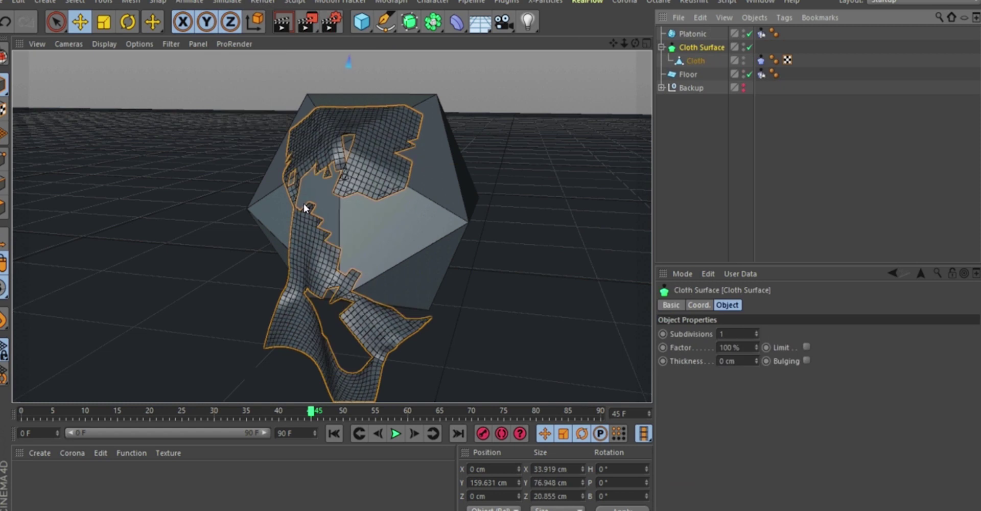
pyautogui.keyDown('alt'); pyautogui.moveTo(303, 207); pyautogui.dragTo(382, 208); pyautogui.keyUp('alt')
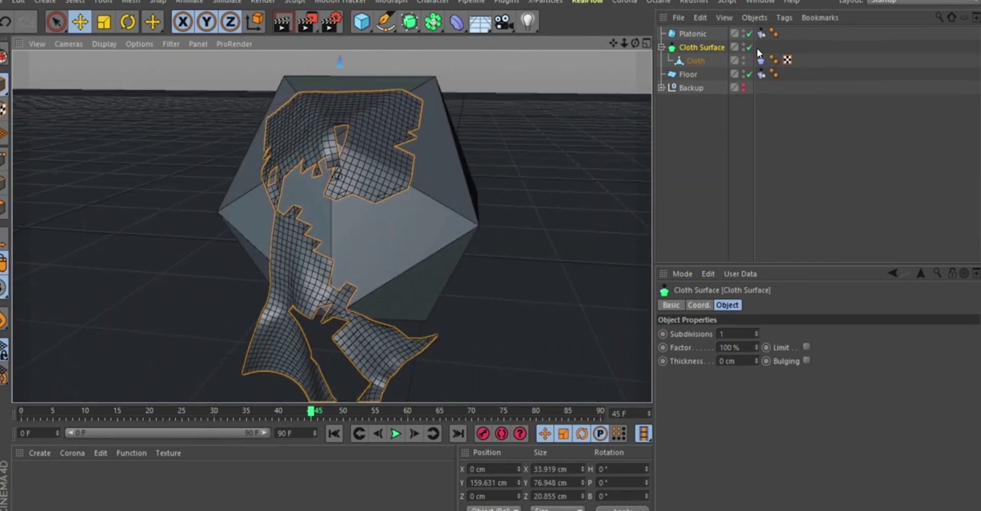
# Step: Set the Cloth tag's Tear to 5% and replay the simulation from the first frame
pyautogui.click(761, 61)
pyautogui.scroll(-2, 340, 149)
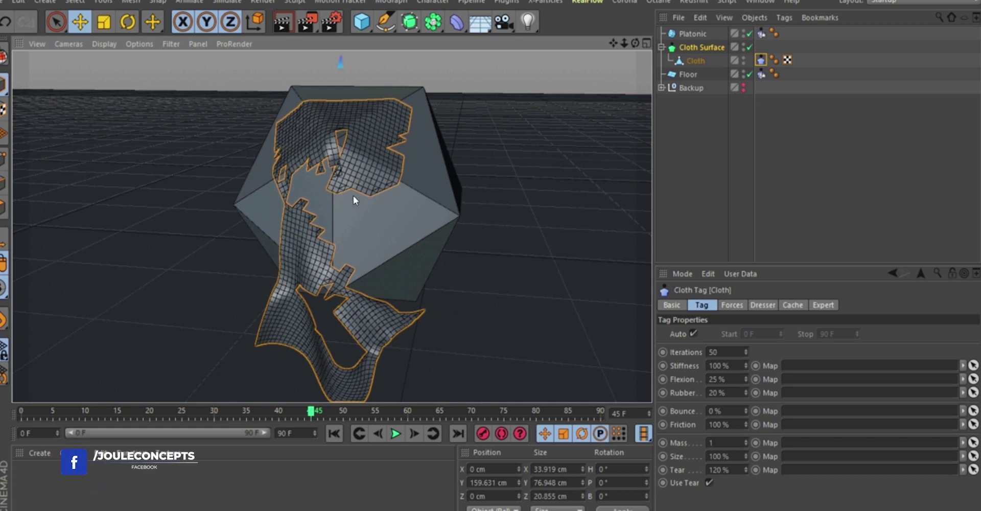
pyautogui.keyDown('alt'); pyautogui.moveTo(353, 220); pyautogui.dragTo(324, 223); pyautogui.keyUp('alt')
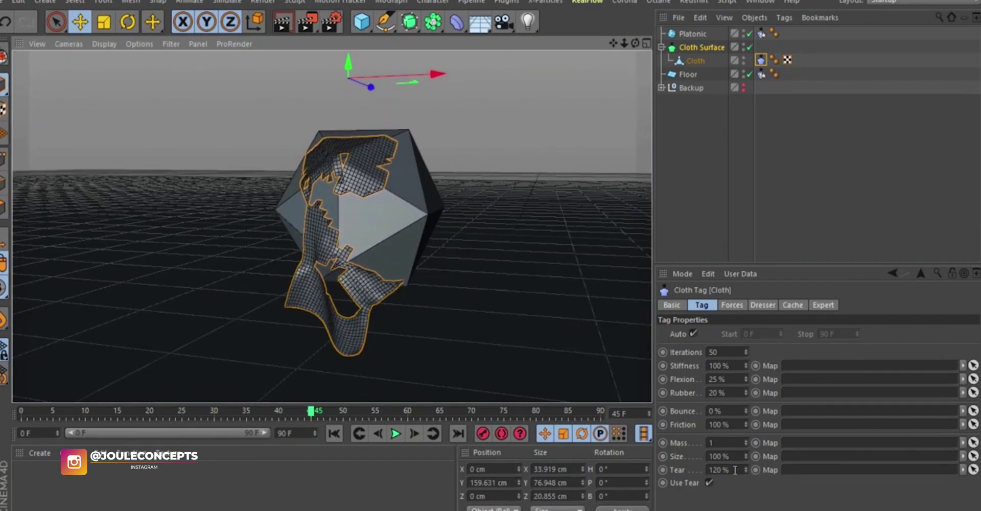
pyautogui.doubleClick(734, 470)
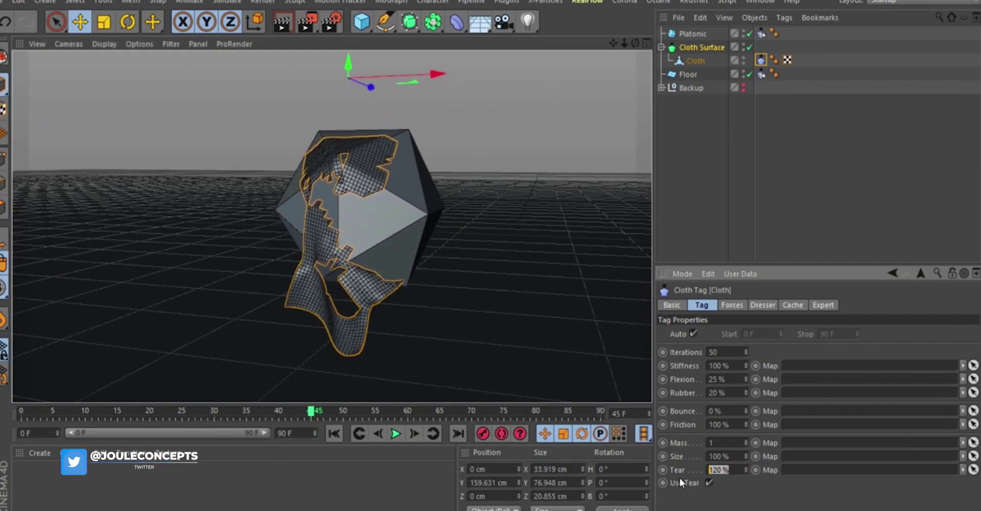
pyautogui.write('5')
pyautogui.press('Return')
pyautogui.click(334, 433)
pyautogui.click(396, 433)
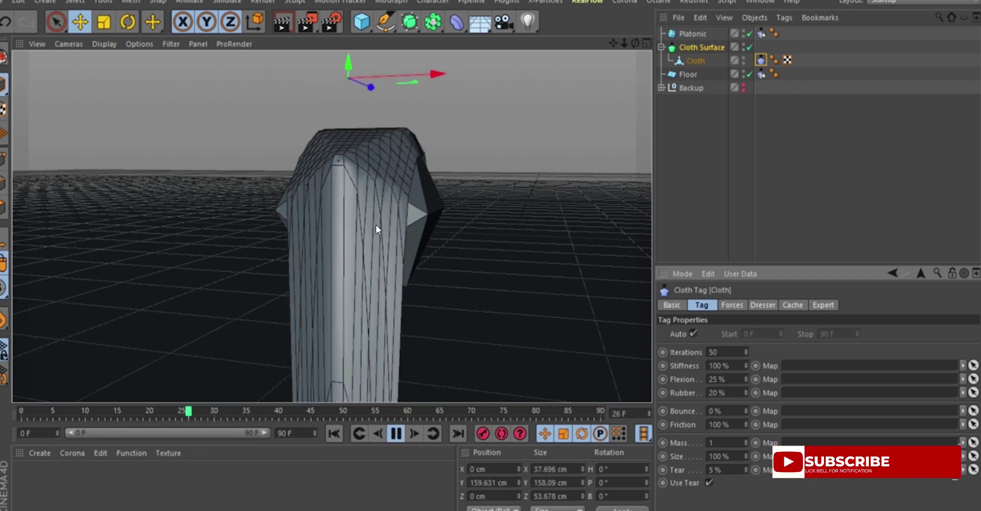
pyautogui.scroll(-3, 376, 225)
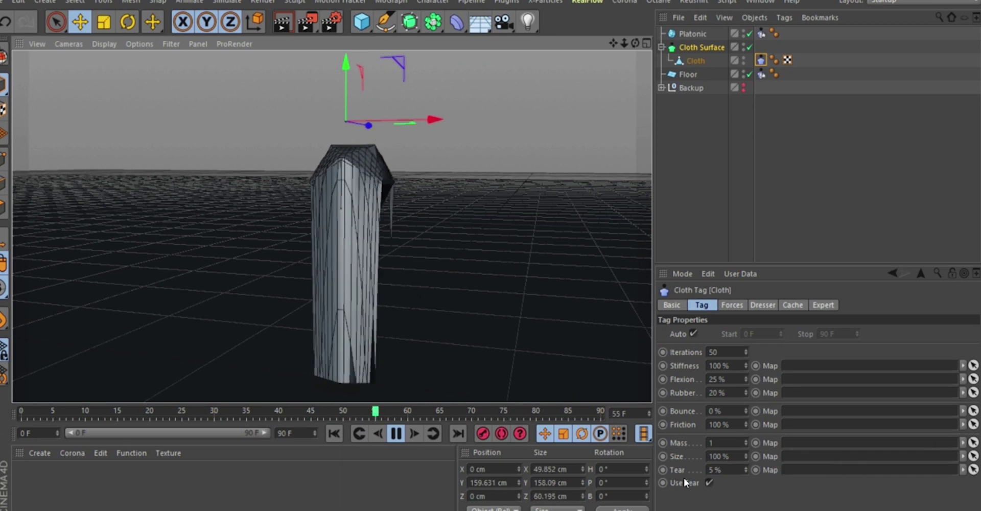
# Step: Set the Cloth tag's Tear to 100% while the simulation plays
pyautogui.moveTo(720, 469); pyautogui.dragTo(679, 466)
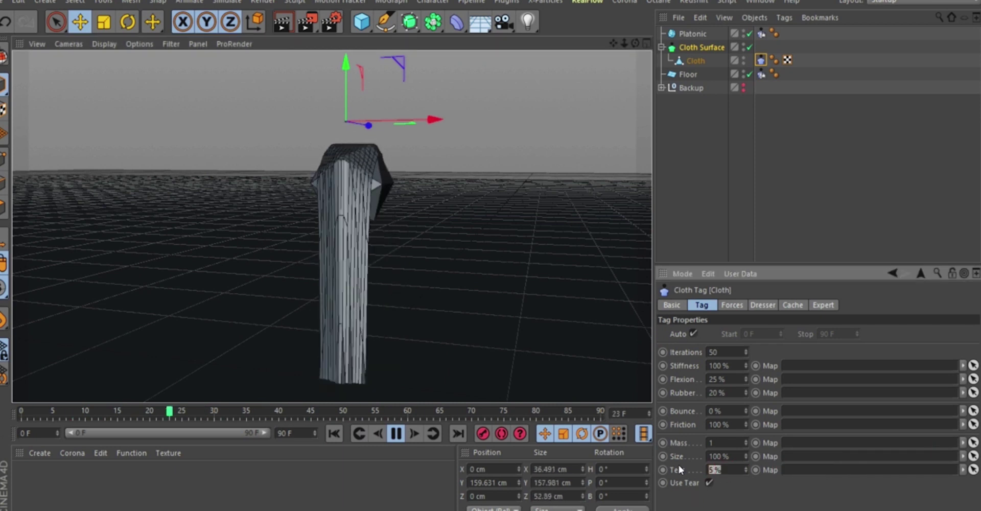
pyautogui.write('100')
pyautogui.press('Return')
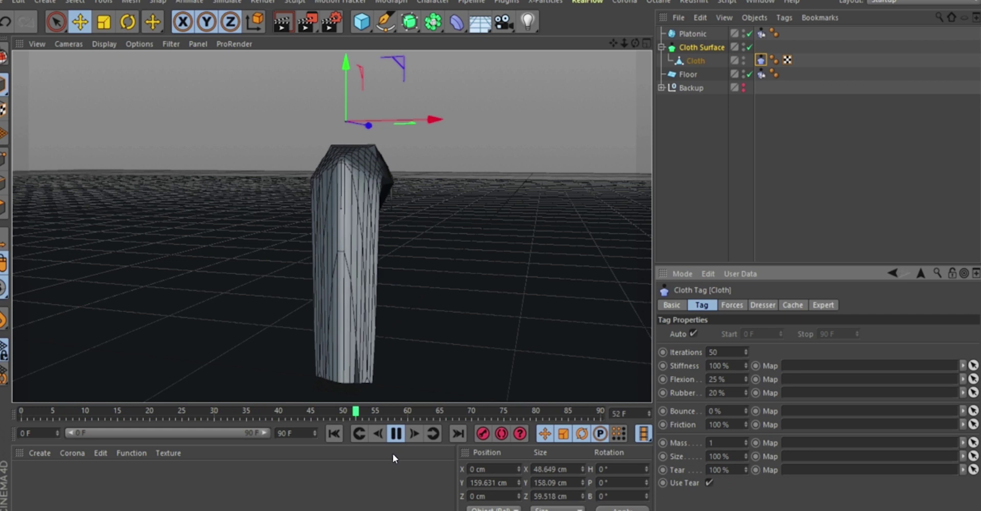
# Step: Rewind the simulation, set the Cloth tag's Tear to 200% and play it again
pyautogui.click(396, 433)
pyautogui.click(333, 433)
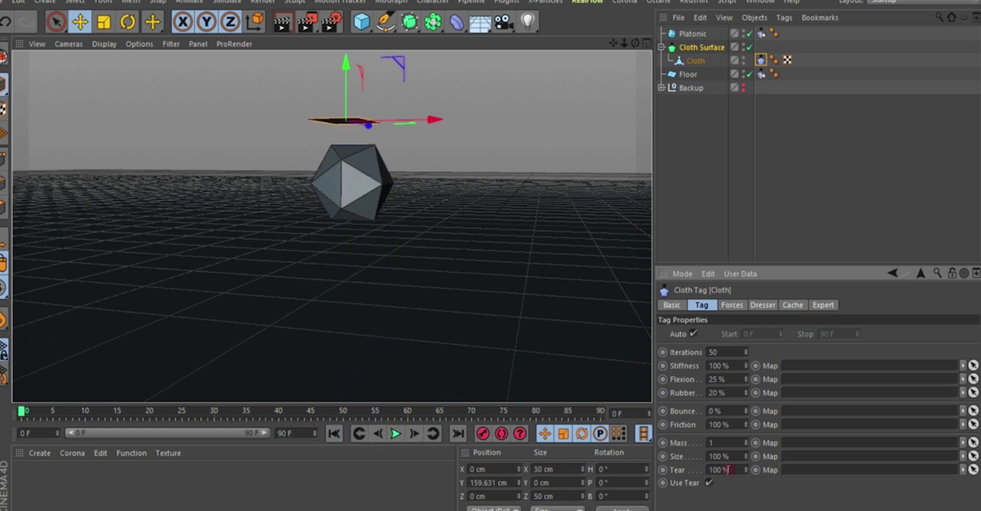
pyautogui.write('200')
pyautogui.press('Return')
pyautogui.click(390, 434)
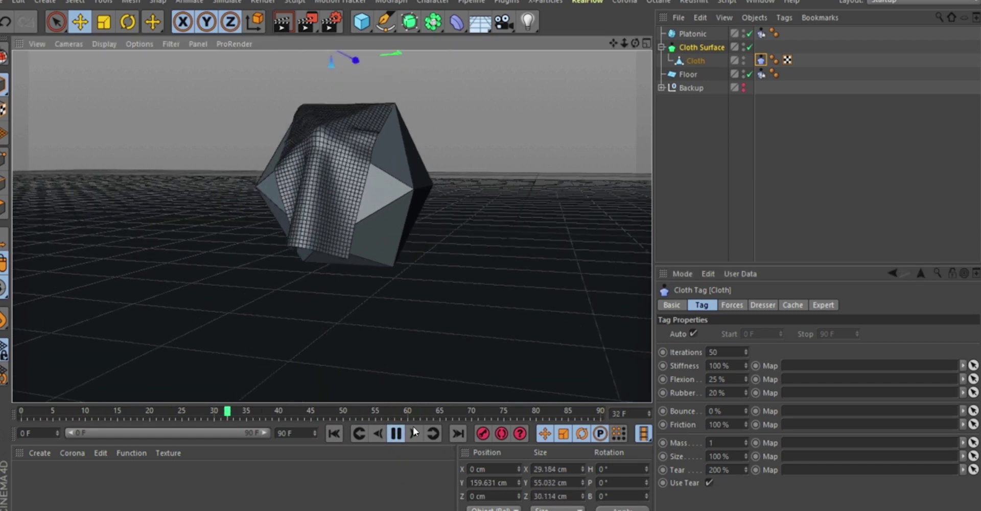
# Step: Stop and rewind the simulation, and set the Cloth tag's Tear to 150%
pyautogui.click(396, 433)
pyautogui.click(335, 433)
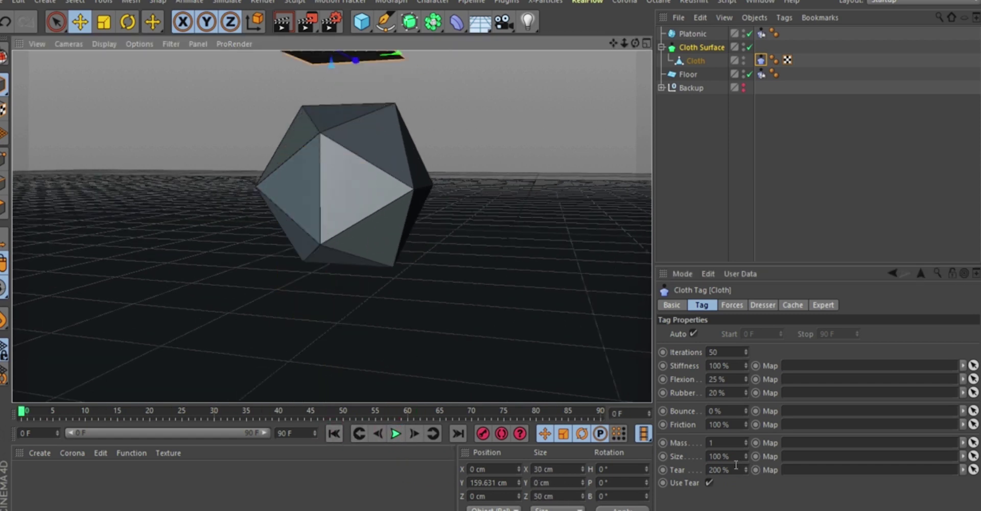
pyautogui.moveTo(735, 467); pyautogui.dragTo(674, 465)
pyautogui.write('150')
pyautogui.press('Return')
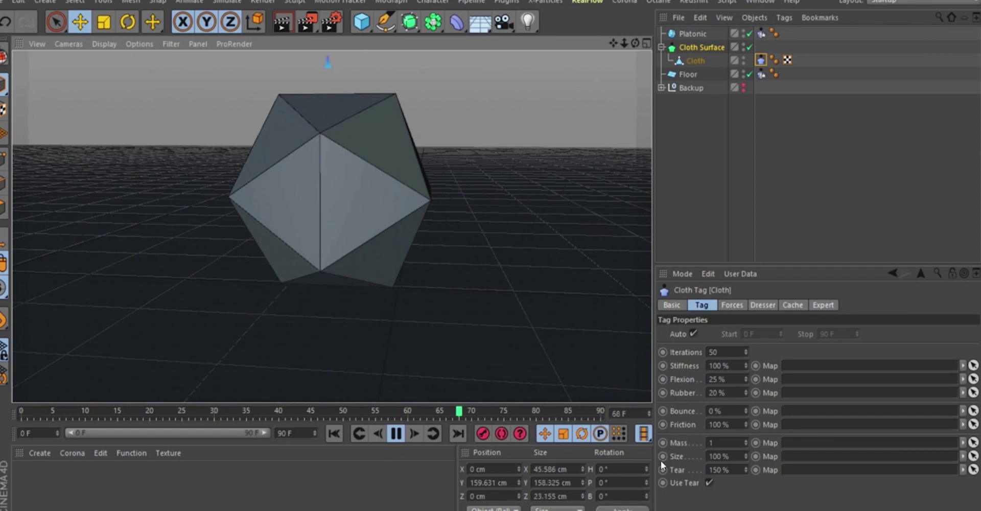
# Step: Set the Cloth tag's Tear to 120% while the simulation plays
pyautogui.moveTo(734, 470); pyautogui.dragTo(694, 475)
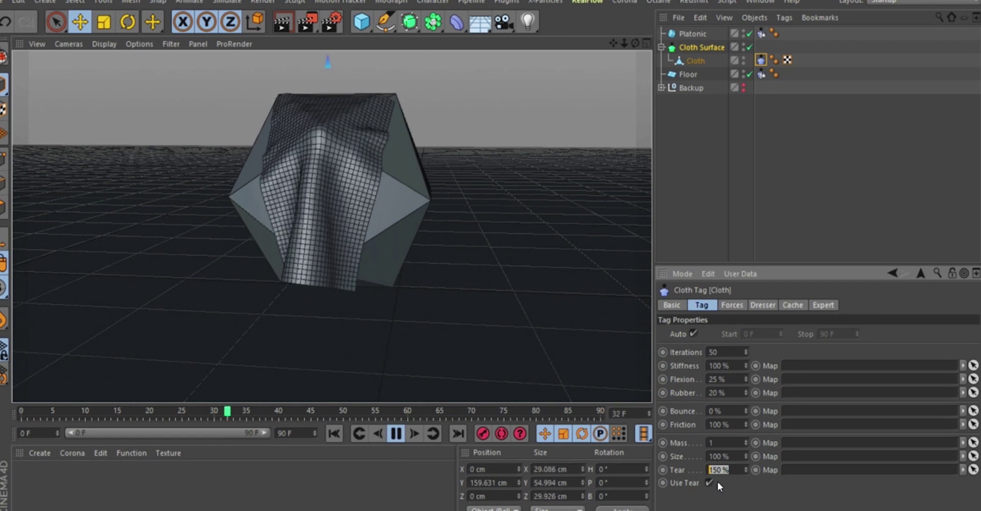
pyautogui.write('120')
pyautogui.press('Return')
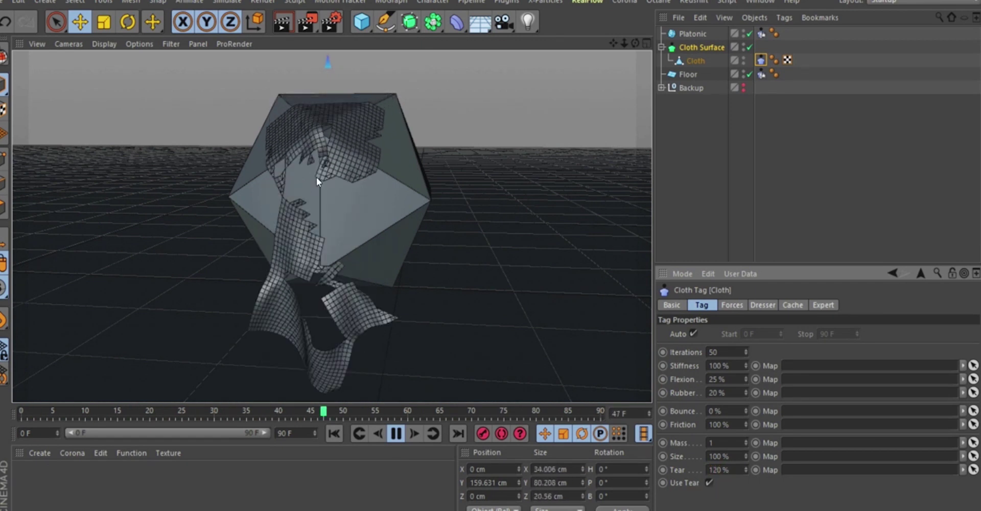
# Step: Set the Cloth tag's Tear to 110% while the simulation plays
pyautogui.doubleClick(723, 469)
pyautogui.write('110')
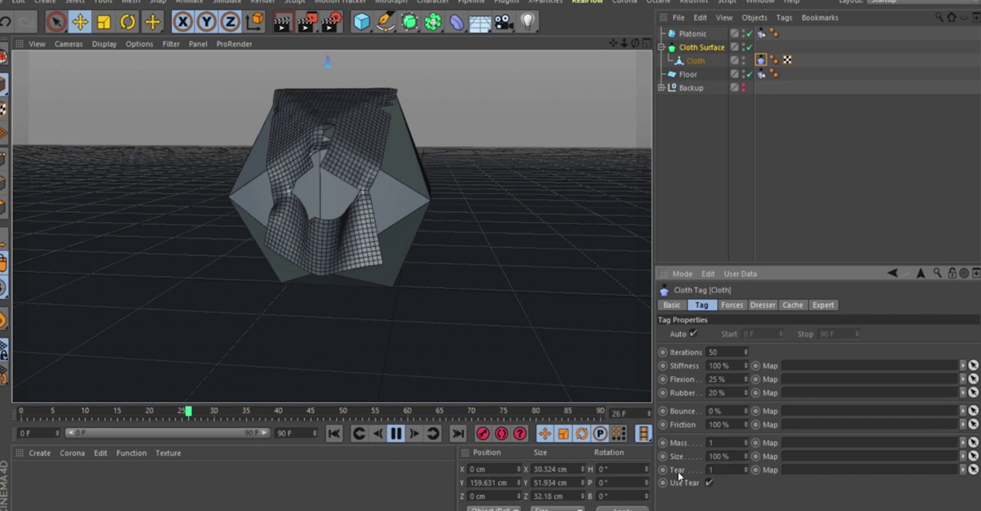
pyautogui.press('Return')
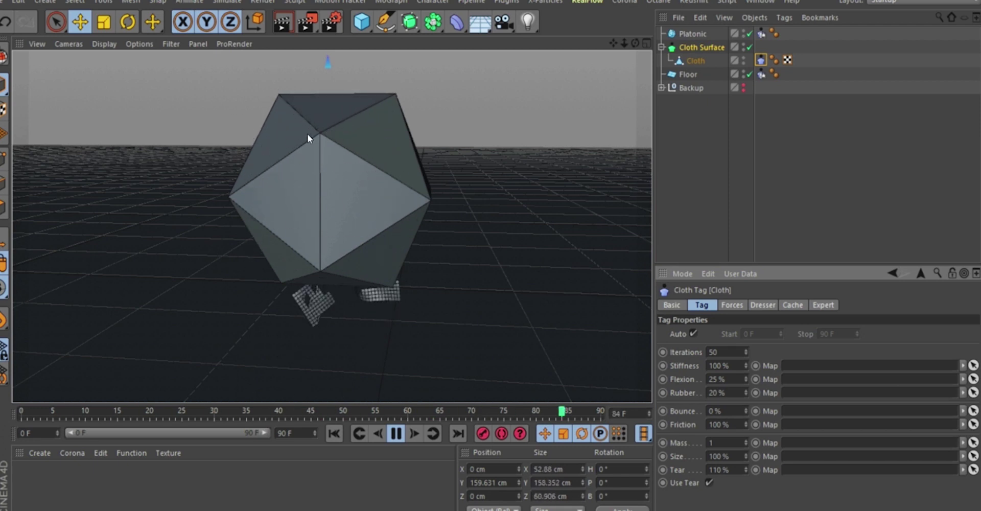
# Step: Examine from several angles how the cloth rips apart on the corner of the platonic solid during playback
pyautogui.keyDown('alt'); pyautogui.moveTo(317, 156); pyautogui.dragTo(320, 108, button='right'); pyautogui.keyUp('alt')
pyautogui.moveTo(316, 130)
pyautogui.keyDown('alt'); pyautogui.mouseDown()
pyautogui.moveTo(323, 117)
pyautogui.moveTo(311, 152)
pyautogui.mouseUp(); pyautogui.keyUp('alt')
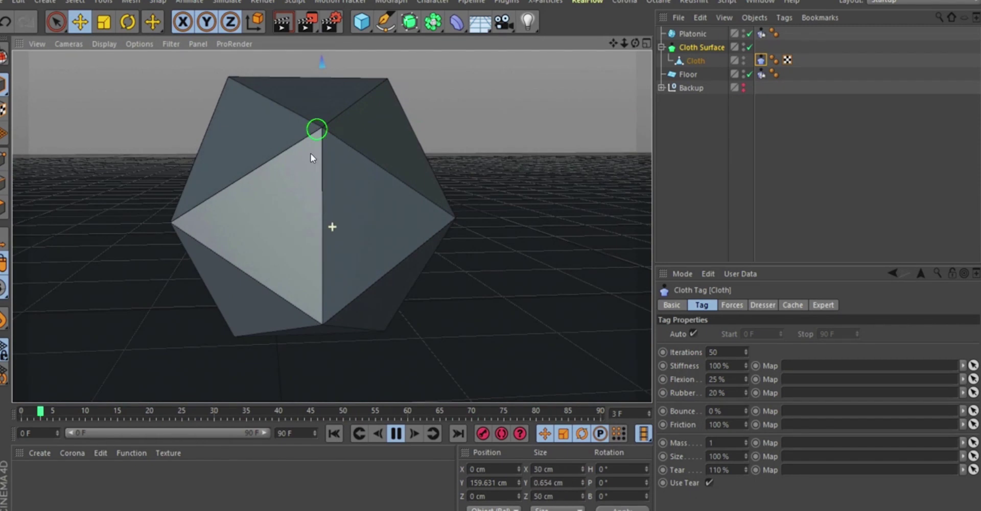
pyautogui.keyDown('alt'); pyautogui.moveTo(310, 153); pyautogui.dragTo(312, 171, button='middle'); pyautogui.keyUp('alt')
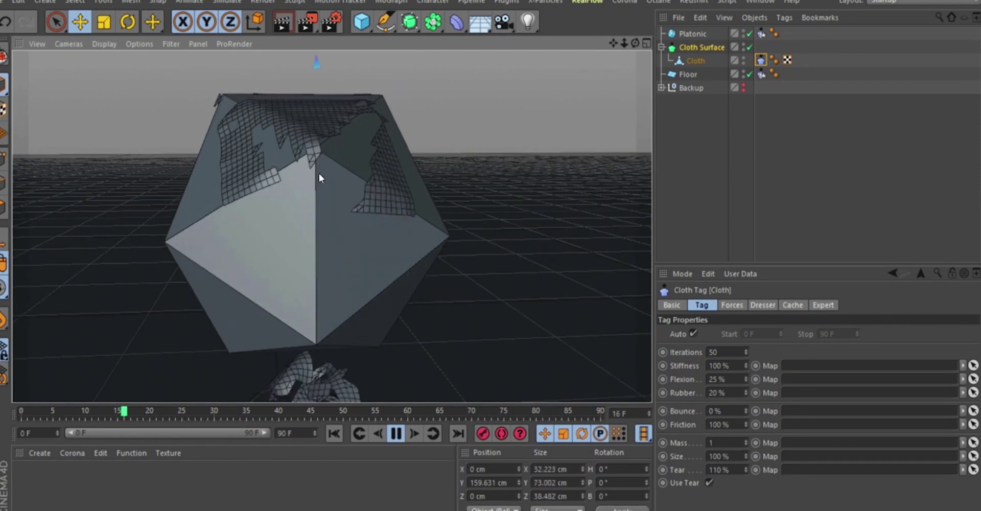
pyautogui.keyDown('alt'); pyautogui.moveTo(312, 153); pyautogui.dragTo(316, 133); pyautogui.keyUp('alt')
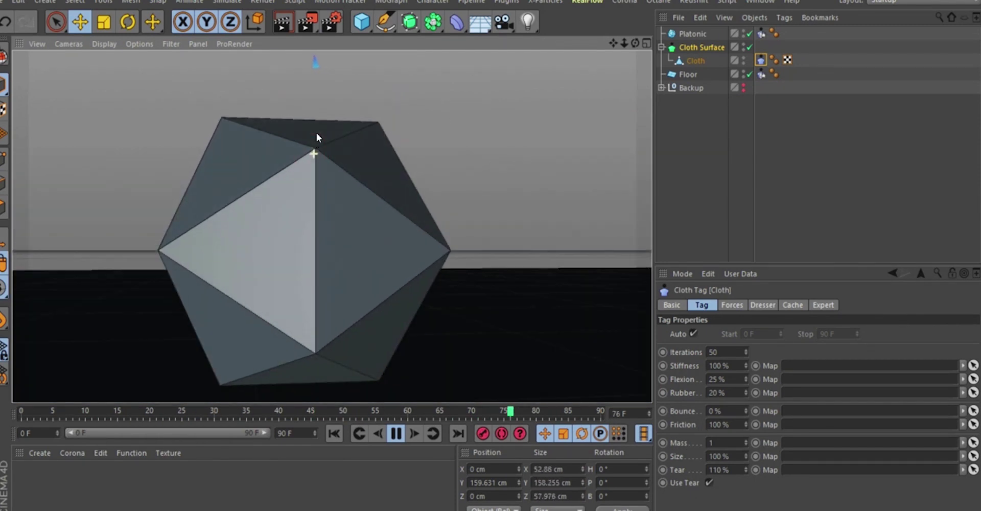
pyautogui.keyDown('alt'); pyautogui.moveTo(315, 148); pyautogui.dragTo(315, 126, button='right'); pyautogui.keyUp('alt')
pyautogui.keyDown('alt'); pyautogui.moveTo(299, 161); pyautogui.dragTo(274, 201); pyautogui.keyUp('alt')
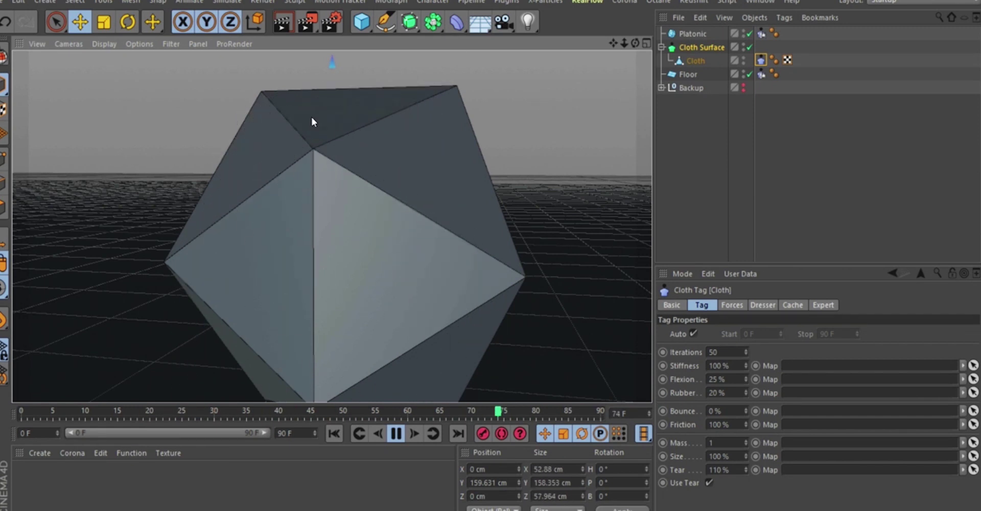
pyautogui.keyDown('alt'); pyautogui.moveTo(292, 158); pyautogui.dragTo(279, 203); pyautogui.keyUp('alt')
pyautogui.keyDown('alt'); pyautogui.moveTo(303, 181); pyautogui.dragTo(272, 256, button='right'); pyautogui.keyUp('alt')
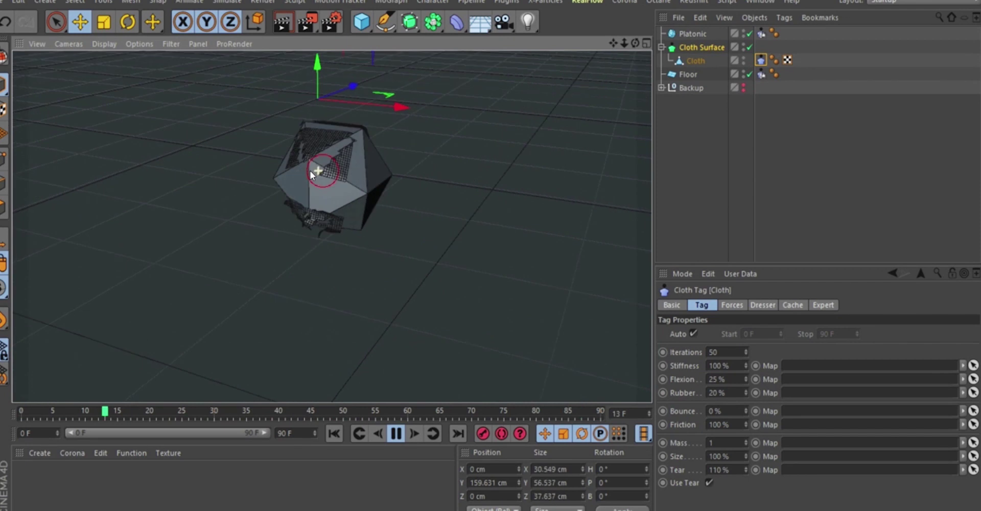
# Step: Set the Cloth tag's Tear to 130% and check how the torn cloth falls from the platonic solid to the floor
pyautogui.doubleClick(713, 469)
pyautogui.write('130')
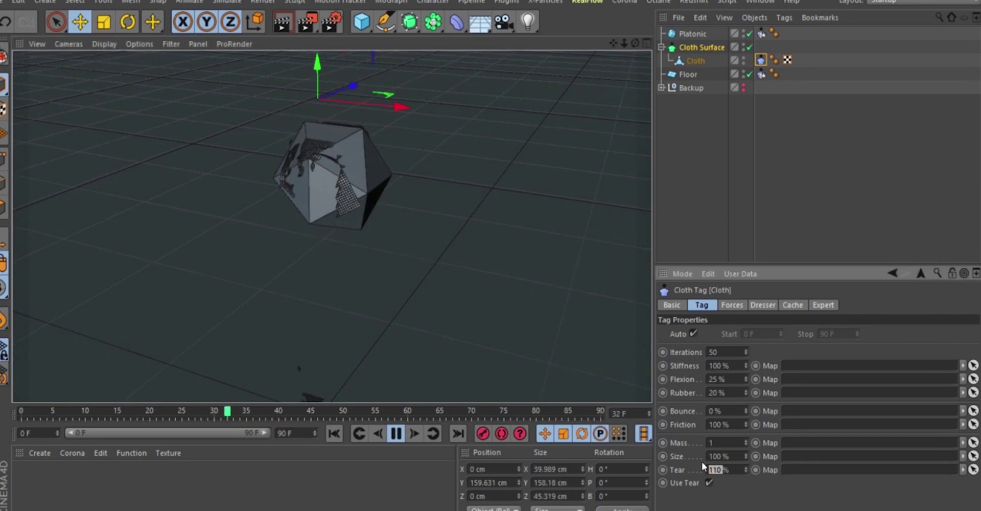
pyautogui.press('Return')
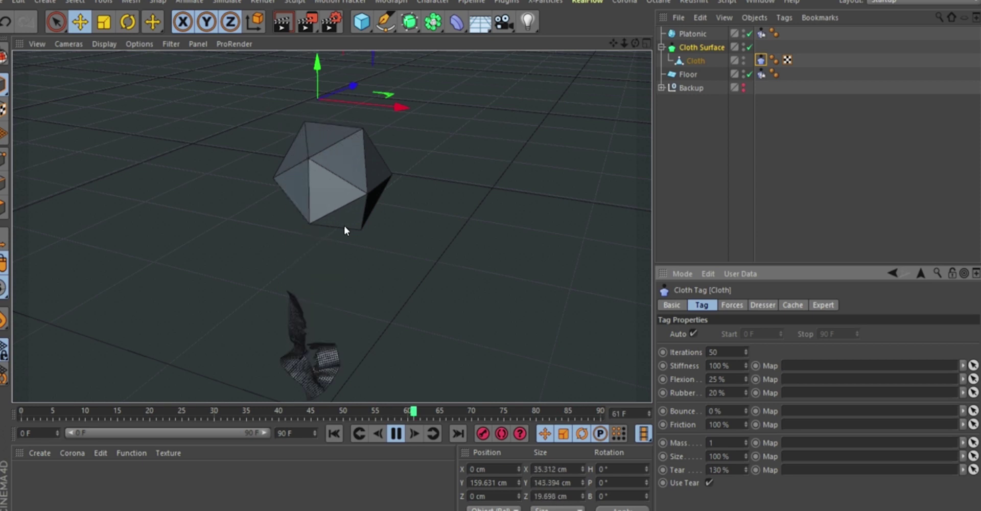
pyautogui.scroll(-5, 326, 307)
pyautogui.keyDown('alt'); pyautogui.moveTo(323, 333); pyautogui.dragTo(320, 299, button='middle'); pyautogui.keyUp('alt')
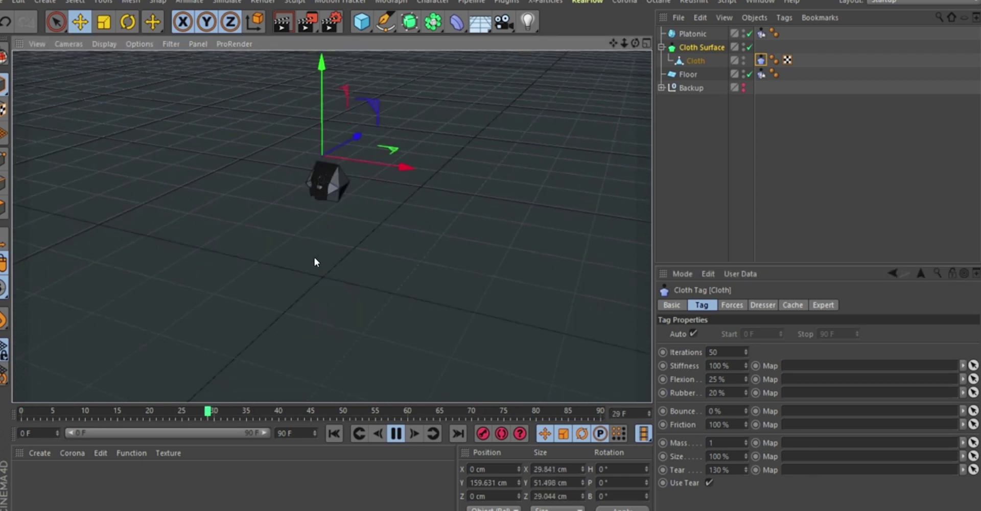
pyautogui.scroll(8, 317, 217)
pyautogui.scroll(-6, 328, 162)
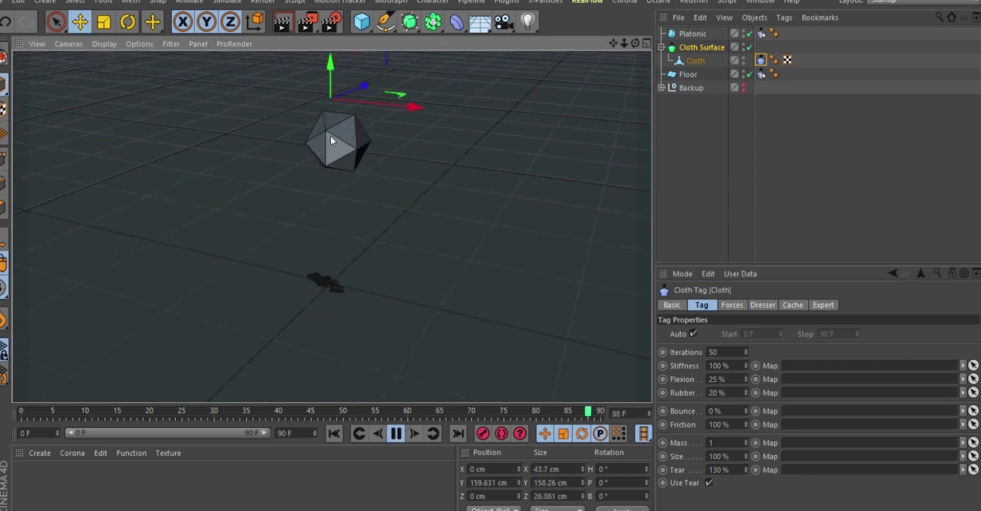
pyautogui.keyDown('alt'); pyautogui.moveTo(343, 158); pyautogui.dragTo(348, 195, button='middle'); pyautogui.keyUp('alt')
pyautogui.scroll(6, 334, 169)
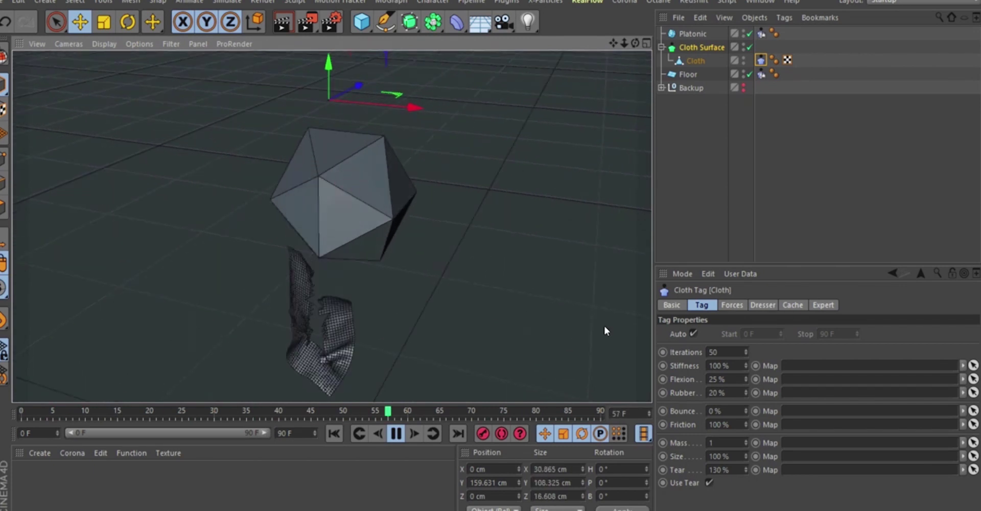
# Step: Turn off Use Tear on the Cloth tag, move Cloth out of the Cloth Surface and delete the Cloth Surface
pyautogui.click(709, 482)
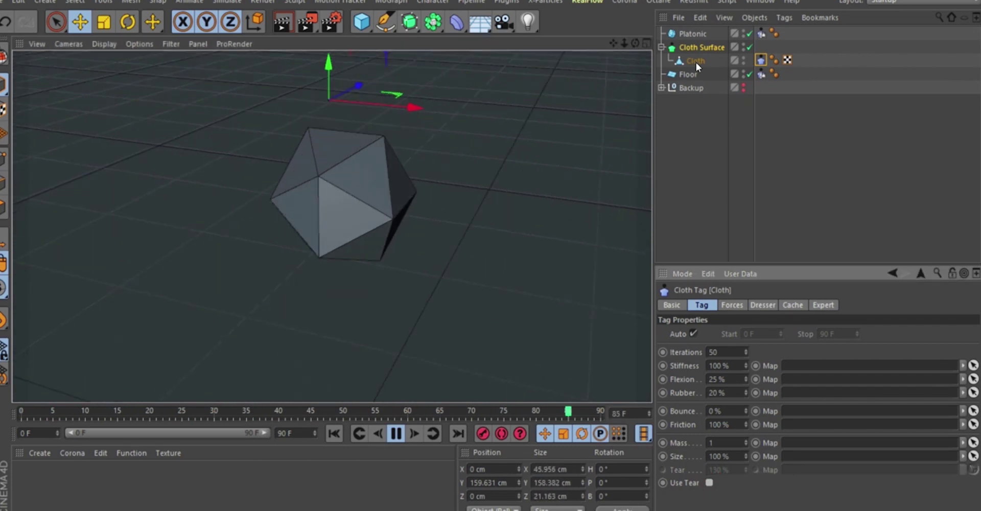
pyautogui.moveTo(695, 62); pyautogui.dragTo(691, 68)
pyautogui.click(695, 45)
pyautogui.press('Delete')
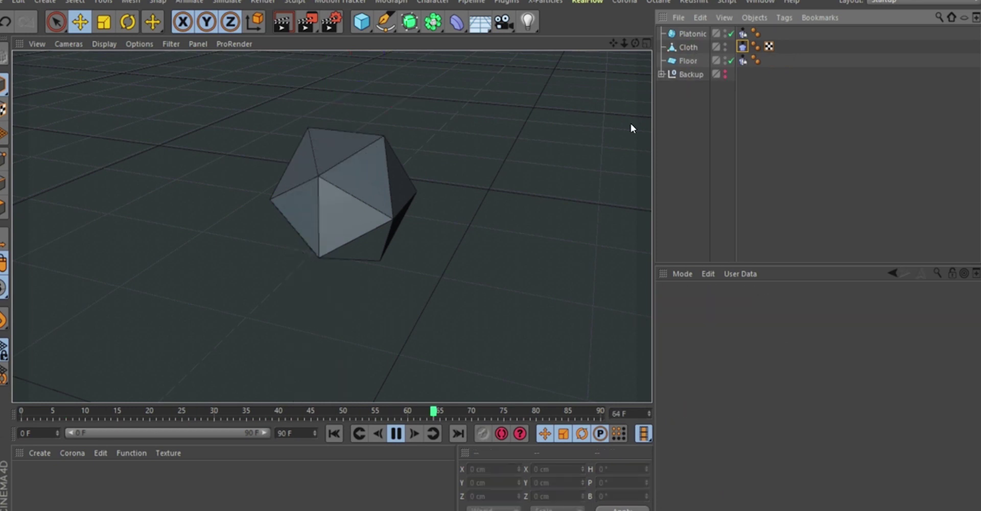
# Step: Stop the playback, return to frame 0 and display the Forces settings of the Cloth tag
pyautogui.click(397, 434)
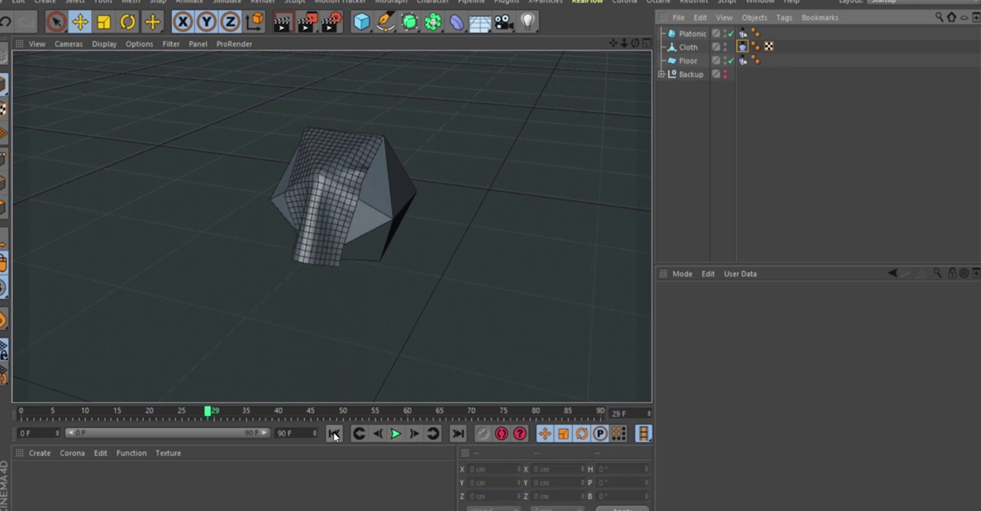
pyautogui.click(334, 433)
pyautogui.scroll(3, 345, 118)
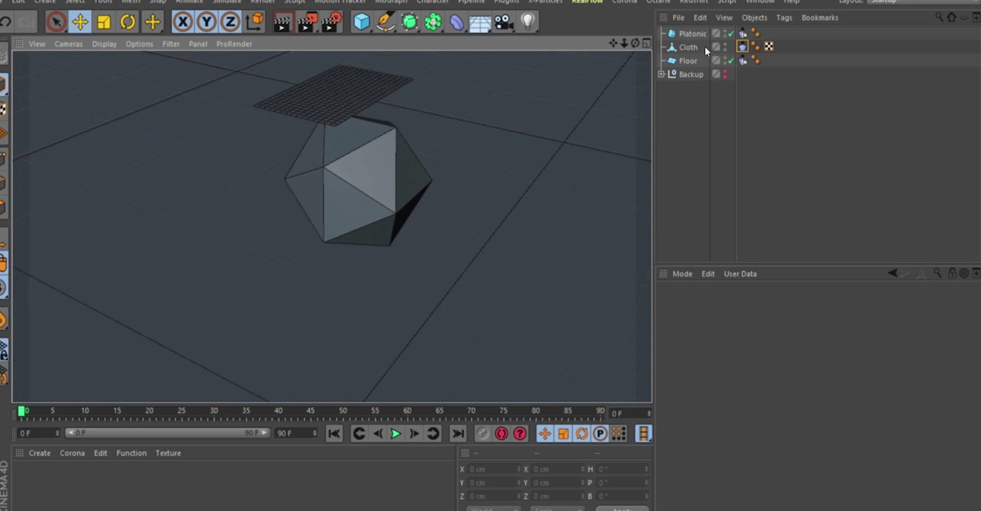
pyautogui.click(742, 47)
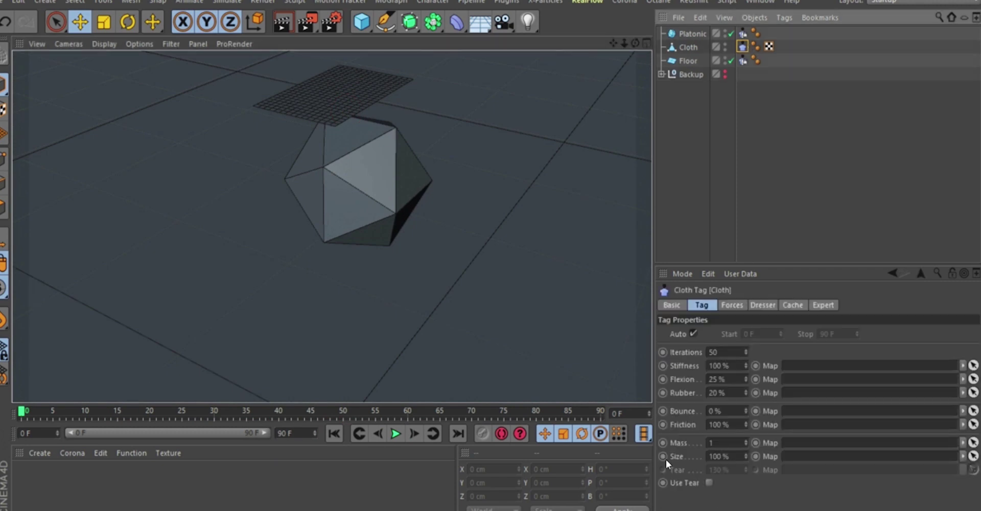
pyautogui.click(732, 305)
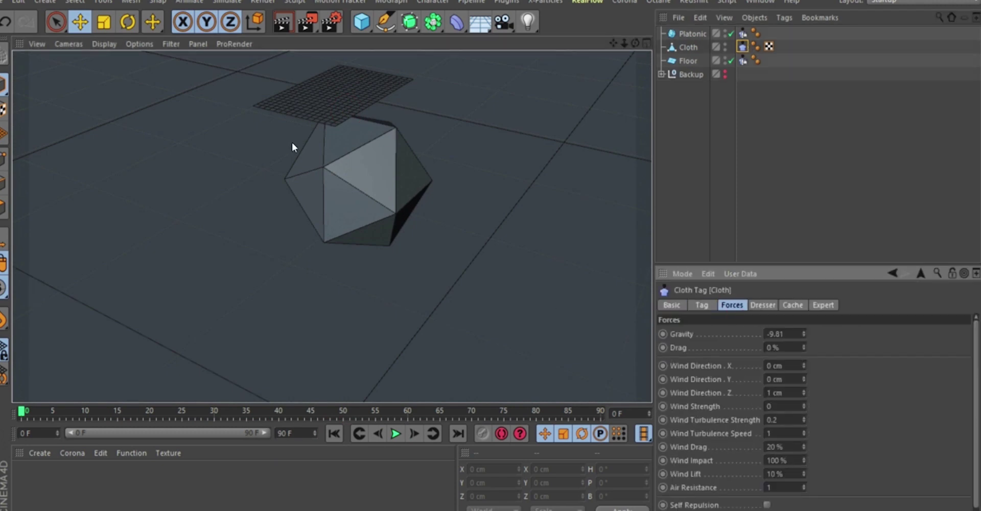
pyautogui.keyDown('alt'); pyautogui.moveTo(292, 143); pyautogui.dragTo(320, 196); pyautogui.keyUp('alt')
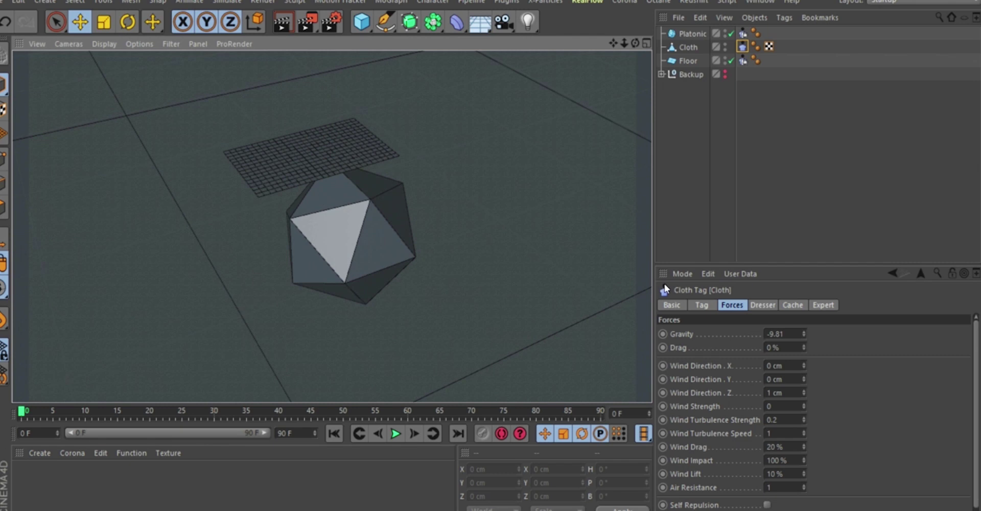
pyautogui.keyDown('alt'); pyautogui.moveTo(318, 161); pyautogui.dragTo(325, 154); pyautogui.keyUp('alt')
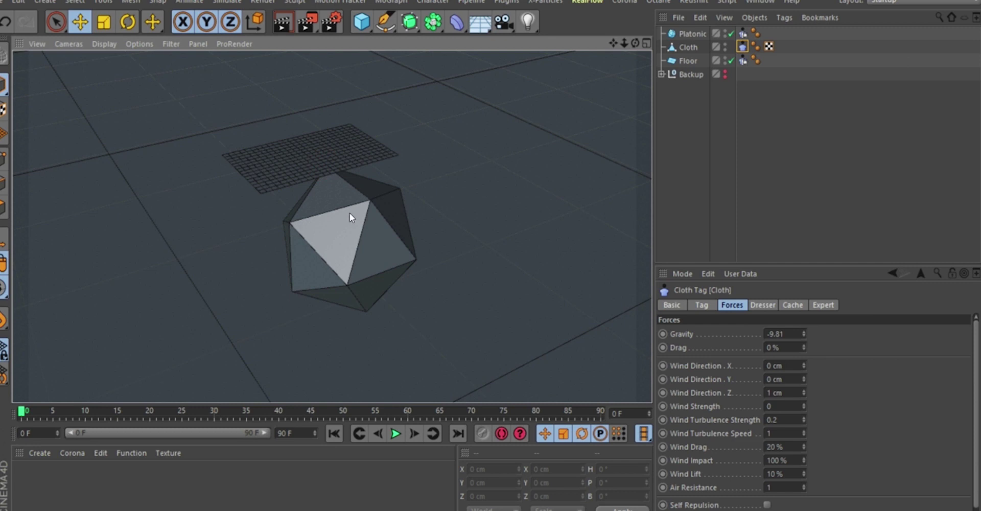
pyautogui.keyDown('alt'); pyautogui.moveTo(349, 212); pyautogui.dragTo(390, 221); pyautogui.keyUp('alt')
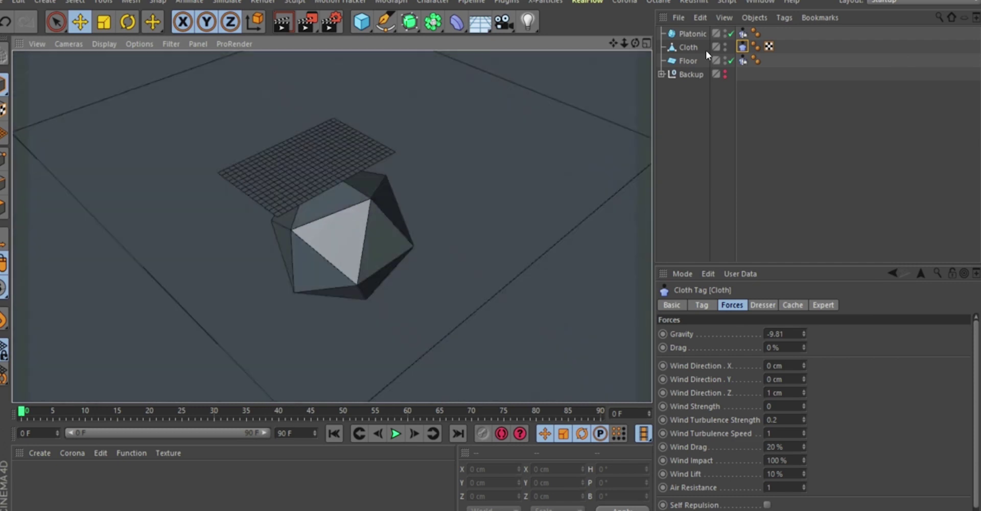
pyautogui.click(743, 47)
pyautogui.click(732, 305)
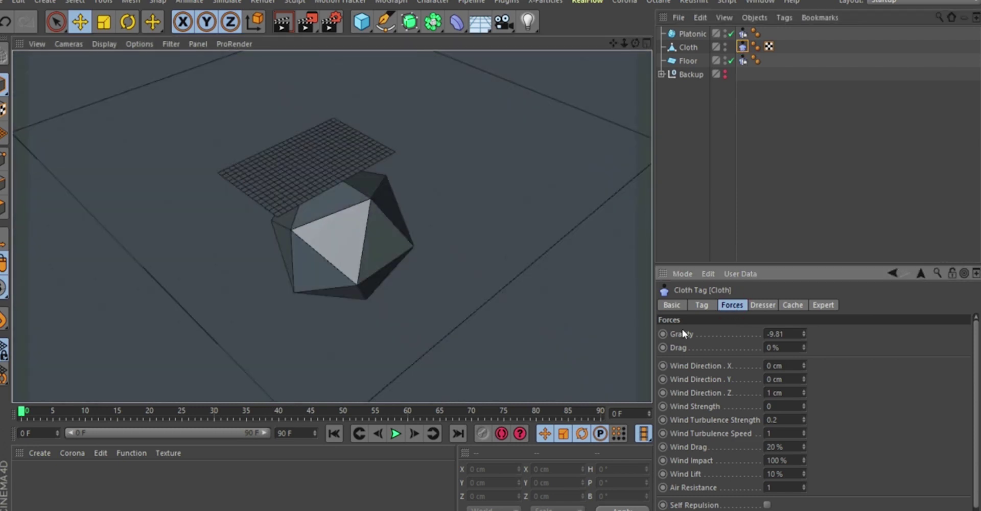
# Step: Set the Cloth tag's Gravity to 0 and play the simulation
pyautogui.moveTo(324, 209)
pyautogui.keyDown('alt'); pyautogui.mouseDown()
pyautogui.moveTo(296, 180)
pyautogui.moveTo(326, 175)
pyautogui.moveTo(315, 158)
pyautogui.moveTo(329, 202)
pyautogui.mouseUp(); pyautogui.keyUp('alt')
pyautogui.moveTo(787, 335); pyautogui.dragTo(745, 336)
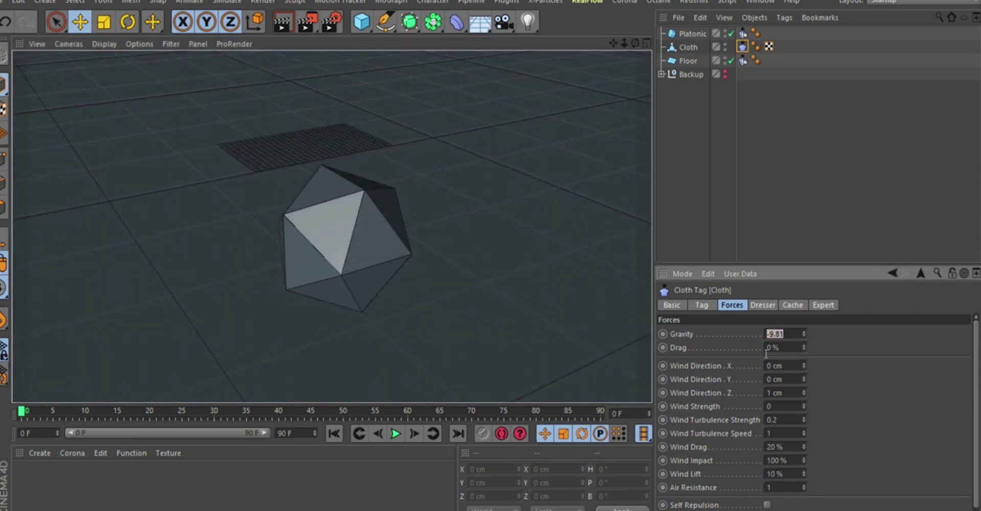
pyautogui.write('0')
pyautogui.press('Return')
pyautogui.scroll(-1, 333, 183)
pyautogui.click(391, 427)
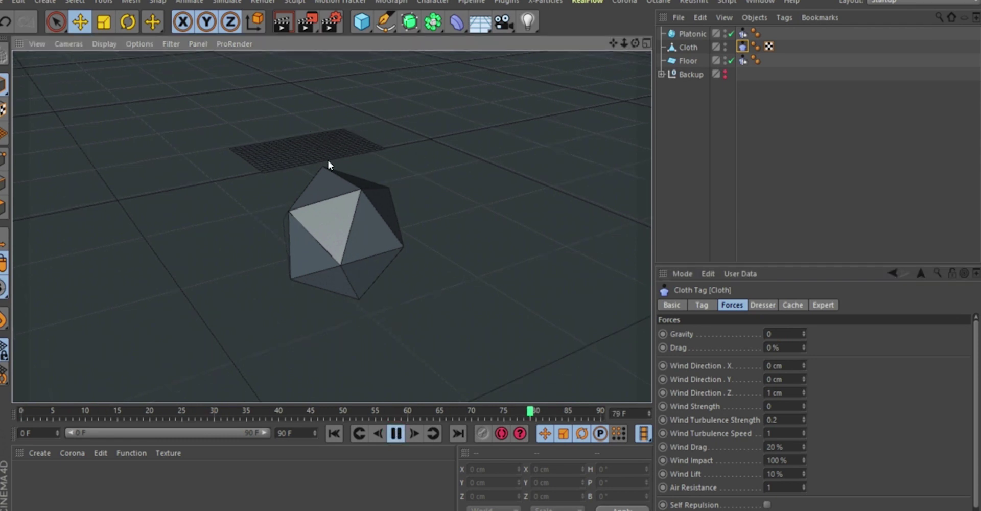
# Step: Check the hovering cloth up close, and set the Cloth tag's Gravity to 1 during playback
pyautogui.keyDown('alt'); pyautogui.moveTo(327, 154); pyautogui.dragTo(327, 163); pyautogui.keyUp('alt')
pyautogui.keyDown('alt'); pyautogui.moveTo(313, 151); pyautogui.dragTo(309, 90, button='right'); pyautogui.keyUp('alt')
pyautogui.keyDown('alt'); pyautogui.moveTo(309, 146); pyautogui.dragTo(367, 186, button='middle'); pyautogui.keyUp('alt')
pyautogui.keyDown('alt'); pyautogui.moveTo(367, 186); pyautogui.dragTo(358, 171); pyautogui.keyUp('alt')
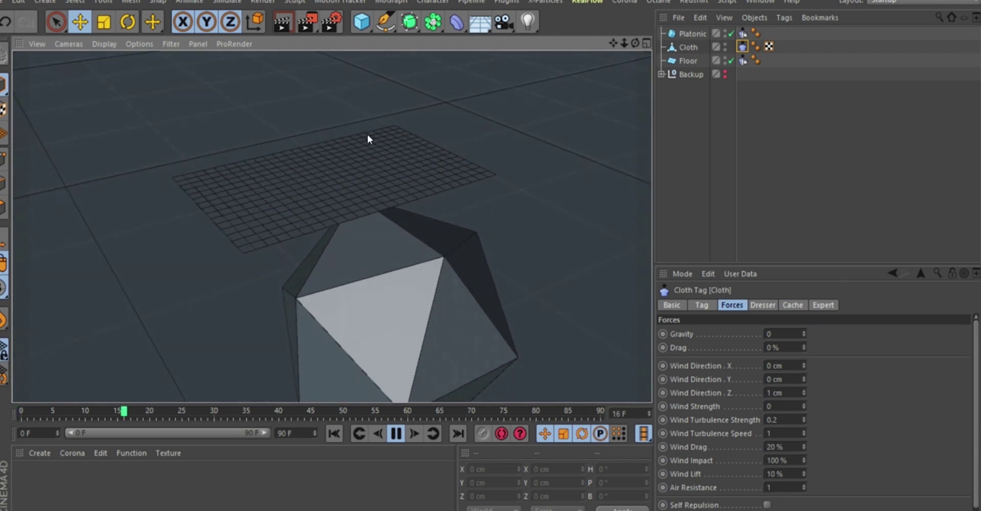
pyautogui.click(767, 334)
pyautogui.write('1')
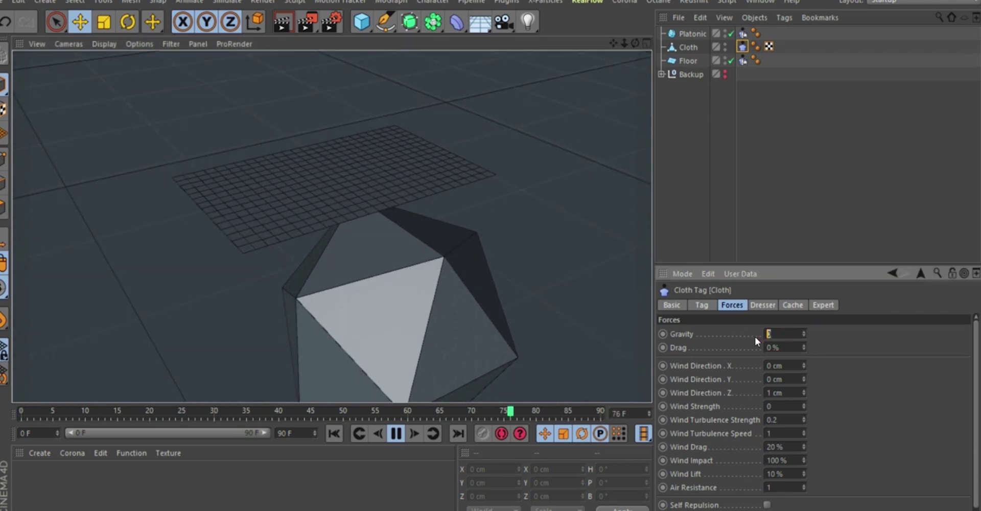
pyautogui.press('Return')
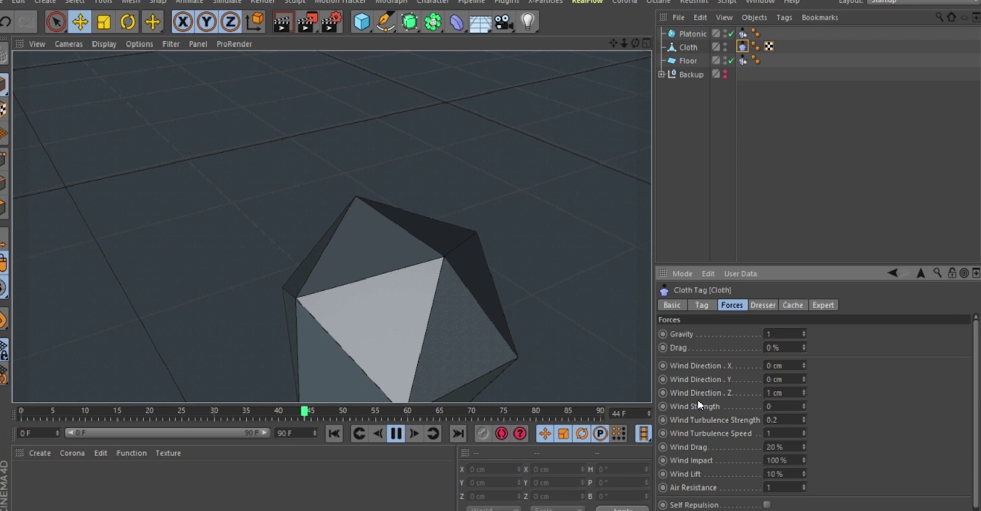
# Step: Set the Cloth tag's Gravity to 0.2 while the simulation plays
pyautogui.keyDown('alt'); pyautogui.moveTo(383, 268); pyautogui.dragTo(333, 392, button='right'); pyautogui.keyUp('alt')
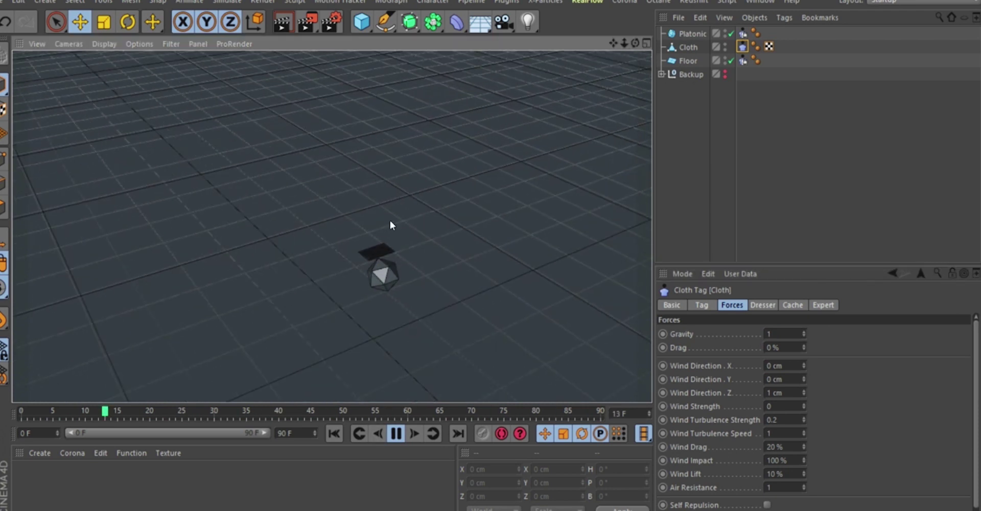
pyautogui.click(768, 334)
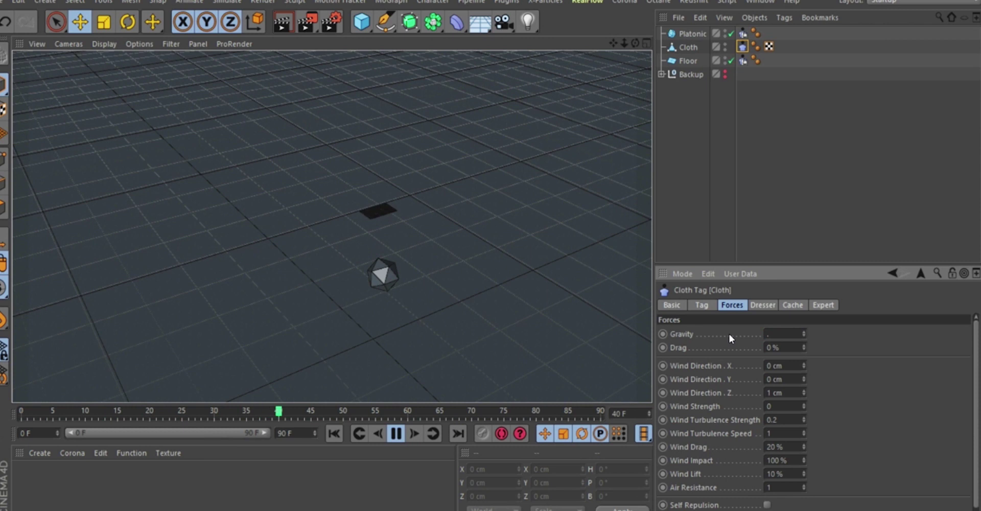
pyautogui.write('0.2')
pyautogui.press('Return')
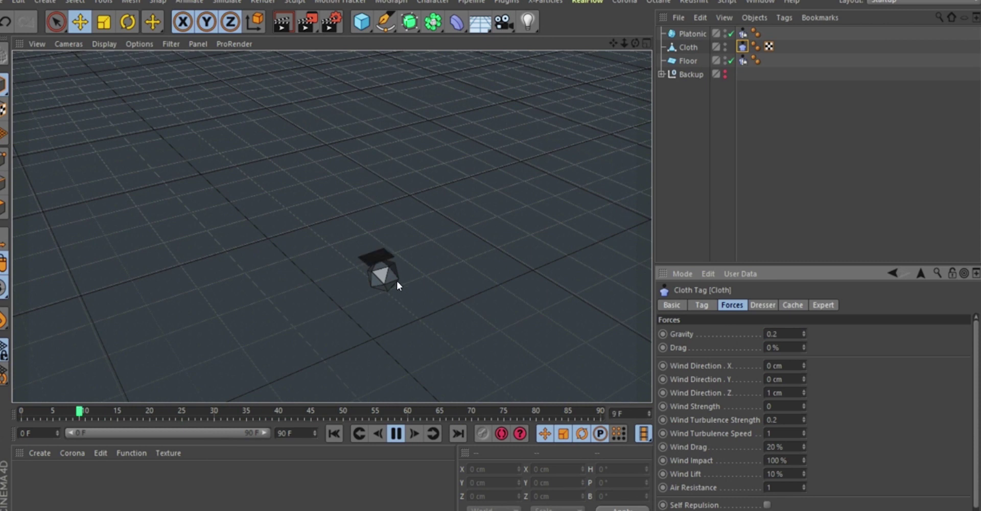
# Step: Set the Cloth tag's Gravity to -4 while the simulation plays
pyautogui.keyDown('alt'); pyautogui.moveTo(381, 249); pyautogui.dragTo(386, 139, button='right'); pyautogui.keyUp('alt')
pyautogui.keyDown('alt'); pyautogui.moveTo(384, 228); pyautogui.dragTo(372, 182); pyautogui.keyUp('alt')
pyautogui.keyDown('alt'); pyautogui.moveTo(386, 320); pyautogui.dragTo(384, 284, button='right'); pyautogui.keyUp('alt')
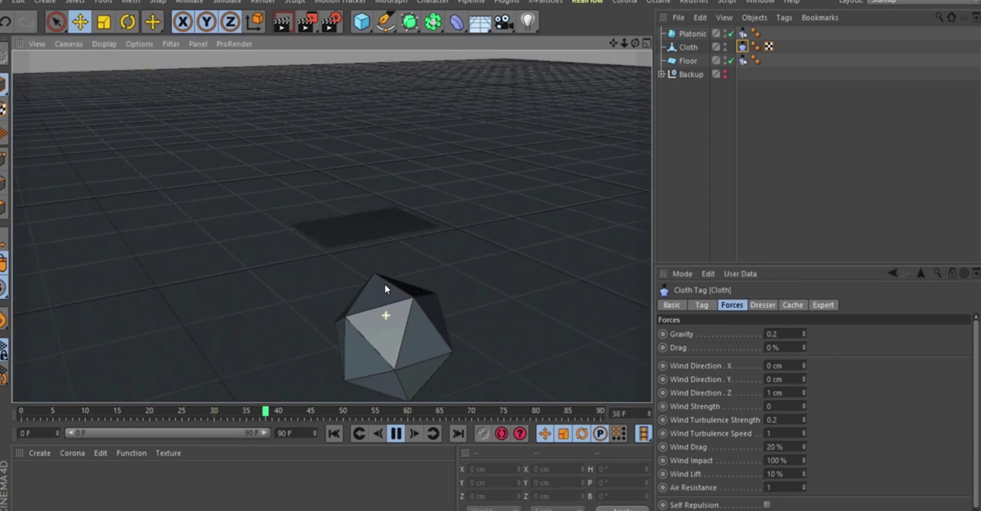
pyautogui.moveTo(786, 338); pyautogui.dragTo(762, 333)
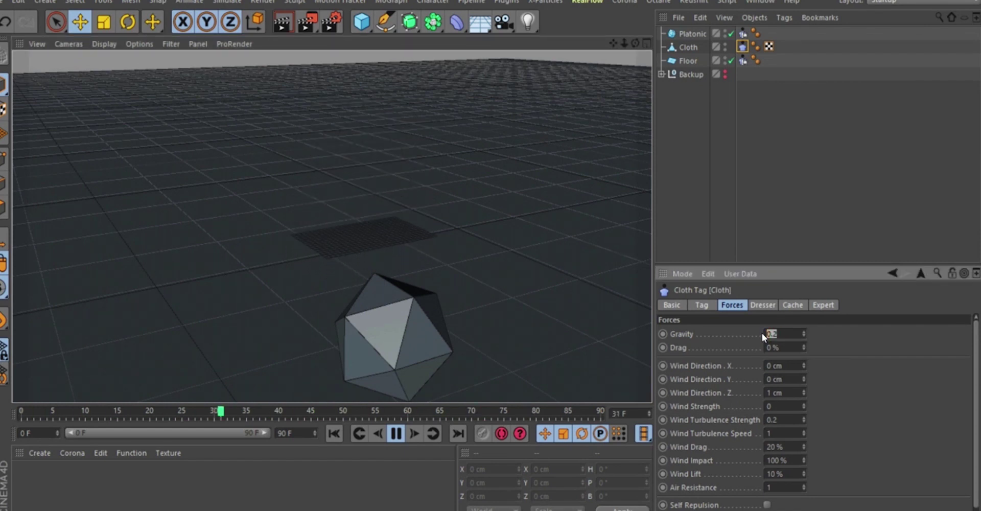
pyautogui.write('-')
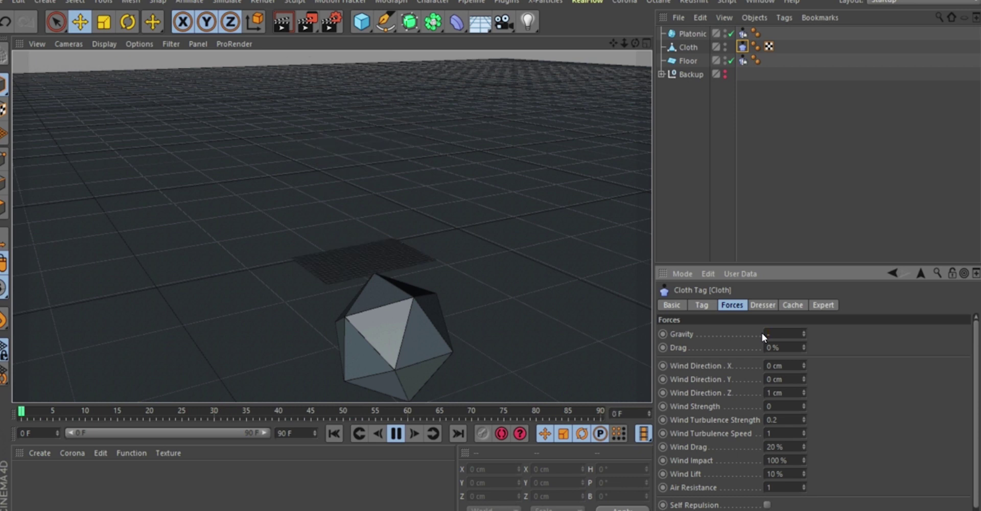
pyautogui.write('4')
pyautogui.press('Return')
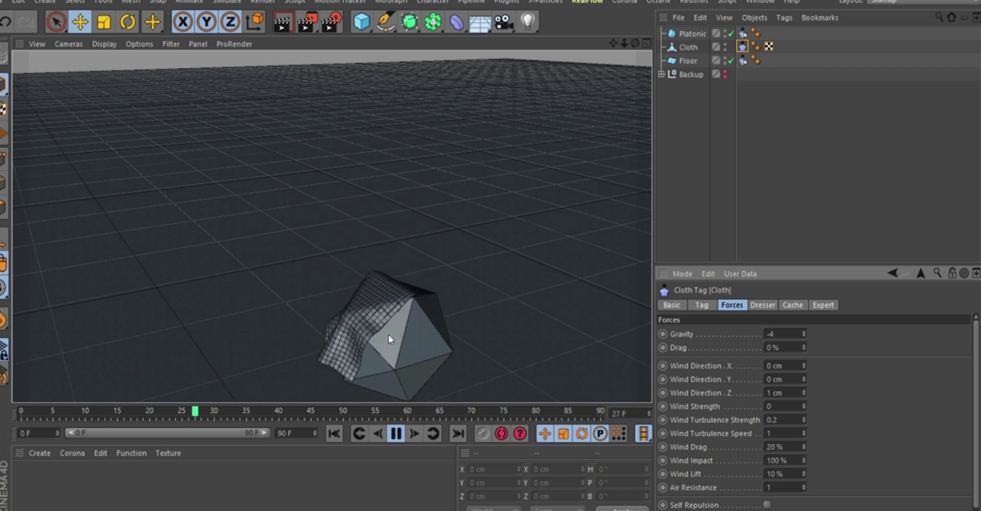
# Step: Examine from several distances and angles how the cloth slides over the platonic solid under the reduced gravity
pyautogui.keyDown('alt'); pyautogui.moveTo(388, 331); pyautogui.dragTo(383, 282, button='middle'); pyautogui.keyUp('alt')
pyautogui.keyDown('alt'); pyautogui.moveTo(389, 275); pyautogui.dragTo(397, 234, button='right'); pyautogui.keyUp('alt')
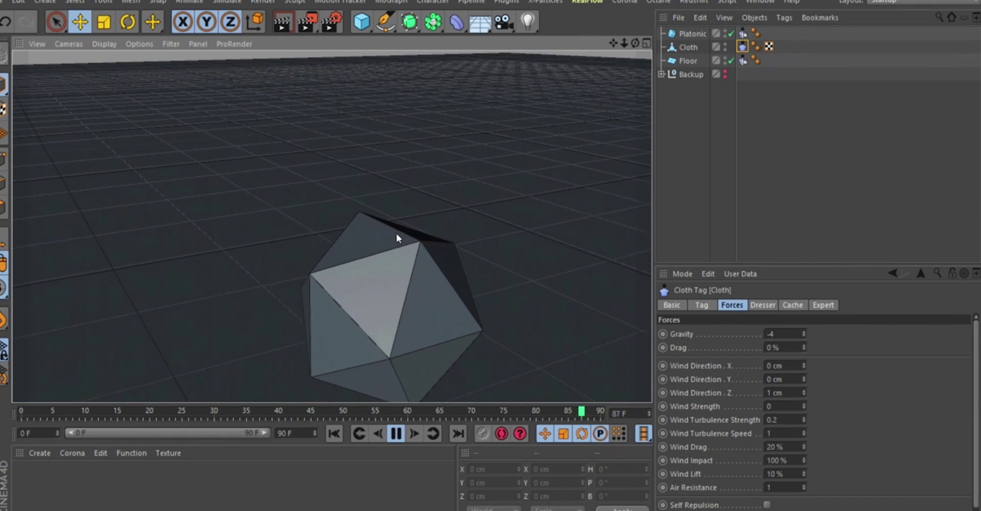
pyautogui.keyDown('alt'); pyautogui.moveTo(364, 260); pyautogui.dragTo(381, 238, button='right'); pyautogui.keyUp('alt')
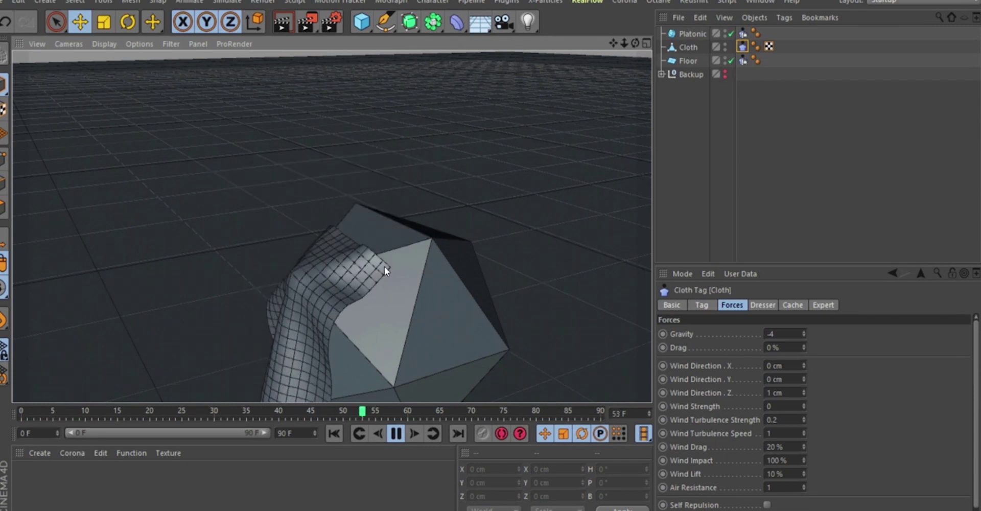
pyautogui.keyDown('alt'); pyautogui.moveTo(376, 267); pyautogui.dragTo(373, 246, button='middle'); pyautogui.keyUp('alt')
pyautogui.moveTo(379, 245)
pyautogui.keyDown('alt'); pyautogui.mouseDown()
pyautogui.moveTo(390, 247)
pyautogui.moveTo(407, 215)
pyautogui.moveTo(386, 235)
pyautogui.mouseUp(); pyautogui.keyUp('alt')
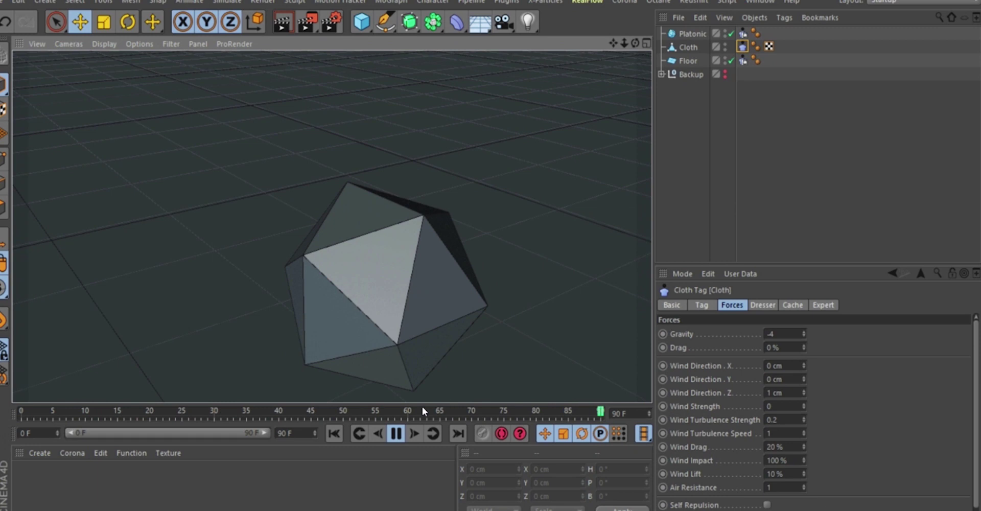
pyautogui.keyDown('alt'); pyautogui.moveTo(379, 237); pyautogui.dragTo(366, 289, button='right'); pyautogui.keyUp('alt')
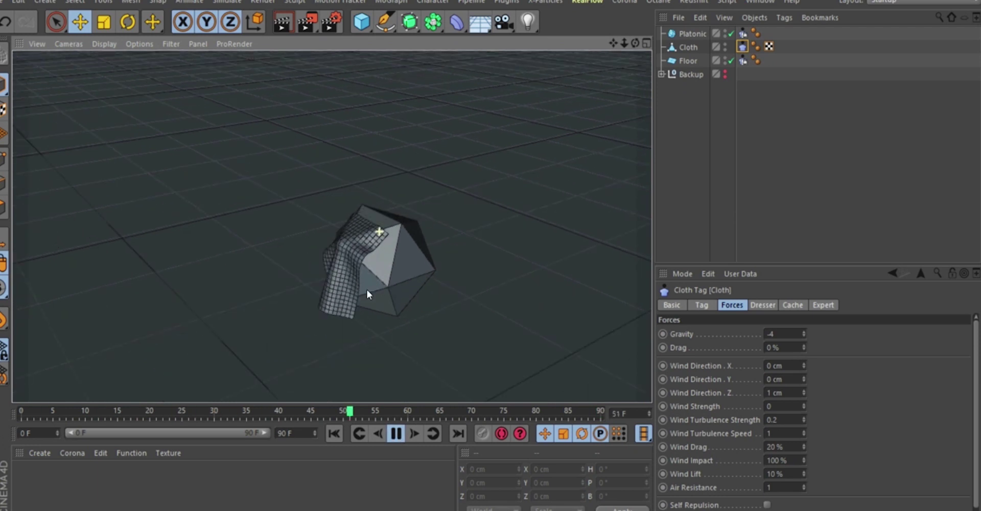
pyautogui.keyDown('alt'); pyautogui.moveTo(370, 261); pyautogui.dragTo(352, 237); pyautogui.keyUp('alt')
pyautogui.keyDown('alt'); pyautogui.moveTo(372, 234); pyautogui.dragTo(383, 197, button='right'); pyautogui.keyUp('alt')
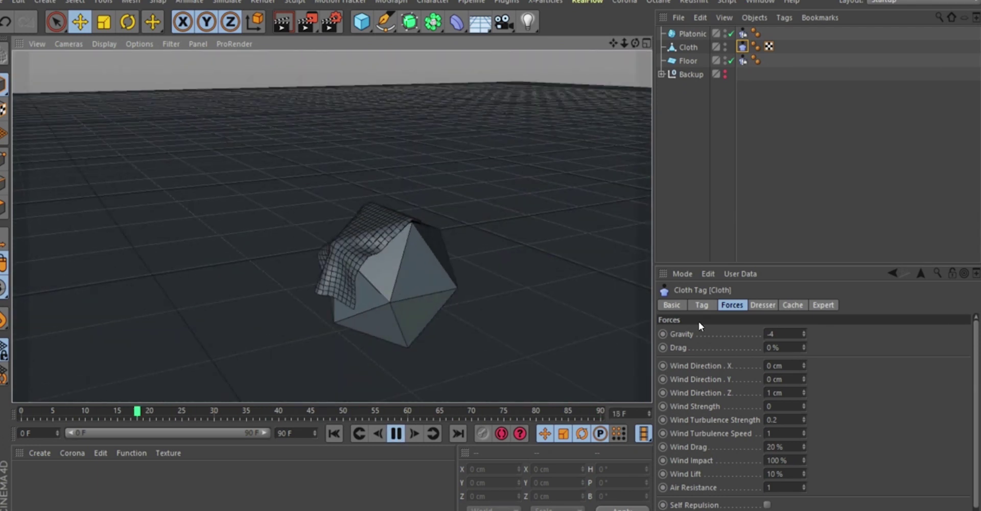
# Step: Set the Cloth tag's Gravity to -9.81 and check how the cloth falls from the platonic solid to the floor
pyautogui.click(776, 347)
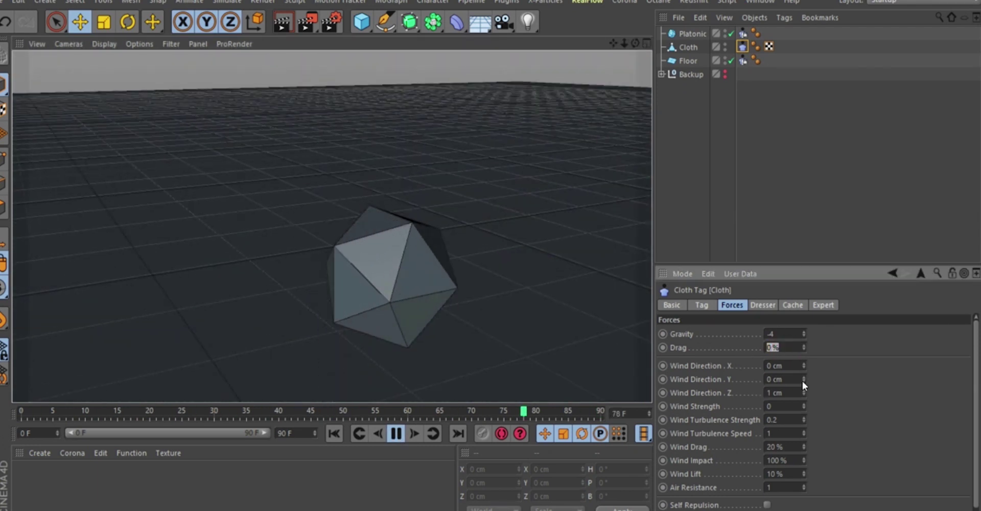
pyautogui.click(774, 333)
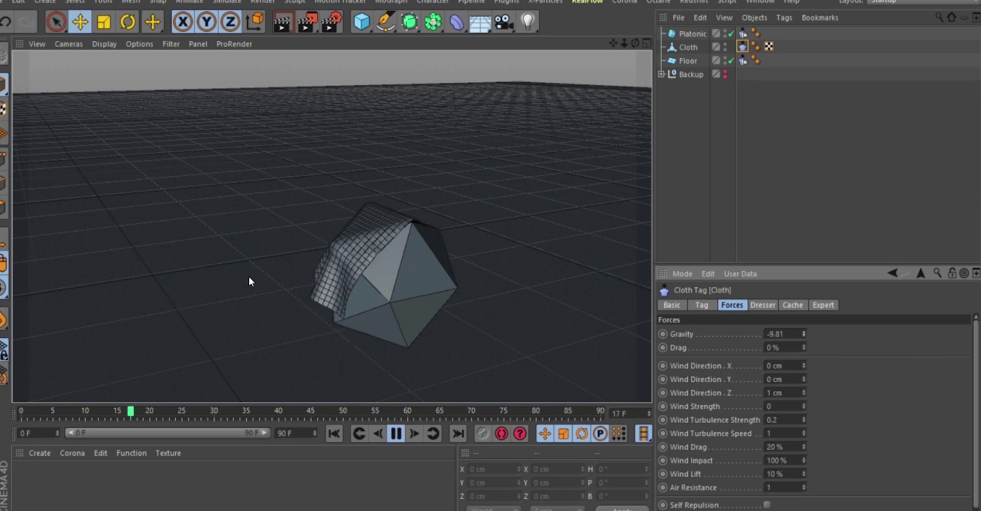
pyautogui.keyDown('alt'); pyautogui.moveTo(372, 287); pyautogui.dragTo(392, 238, button='middle'); pyautogui.keyUp('alt')
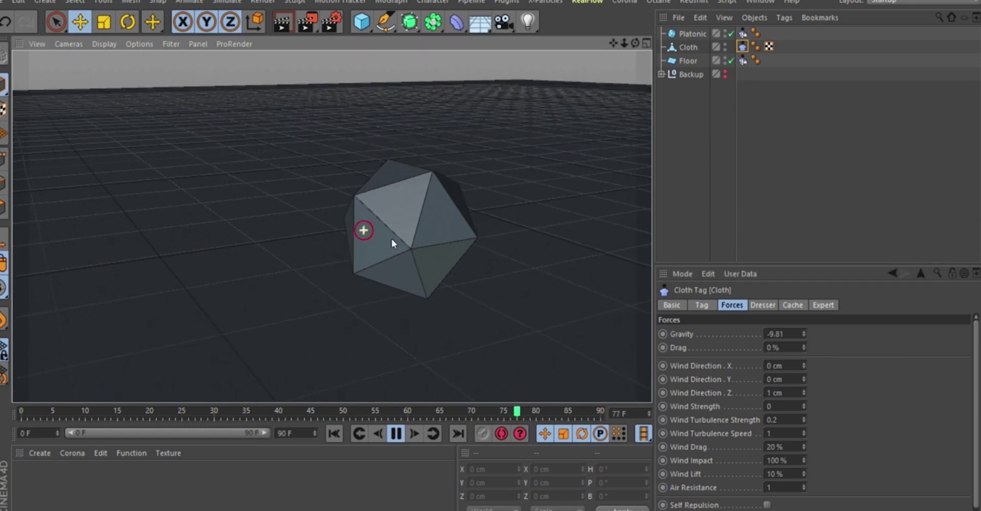
pyautogui.keyDown('alt'); pyautogui.moveTo(391, 239); pyautogui.dragTo(404, 257); pyautogui.keyUp('alt')
pyautogui.keyDown('alt'); pyautogui.moveTo(369, 226); pyautogui.dragTo(385, 193, button='middle'); pyautogui.keyUp('alt')
pyautogui.keyDown('alt'); pyautogui.moveTo(385, 192); pyautogui.dragTo(382, 246, button='right'); pyautogui.keyUp('alt')
pyautogui.keyDown('alt'); pyautogui.moveTo(380, 252); pyautogui.dragTo(381, 230, button='middle'); pyautogui.keyUp('alt')
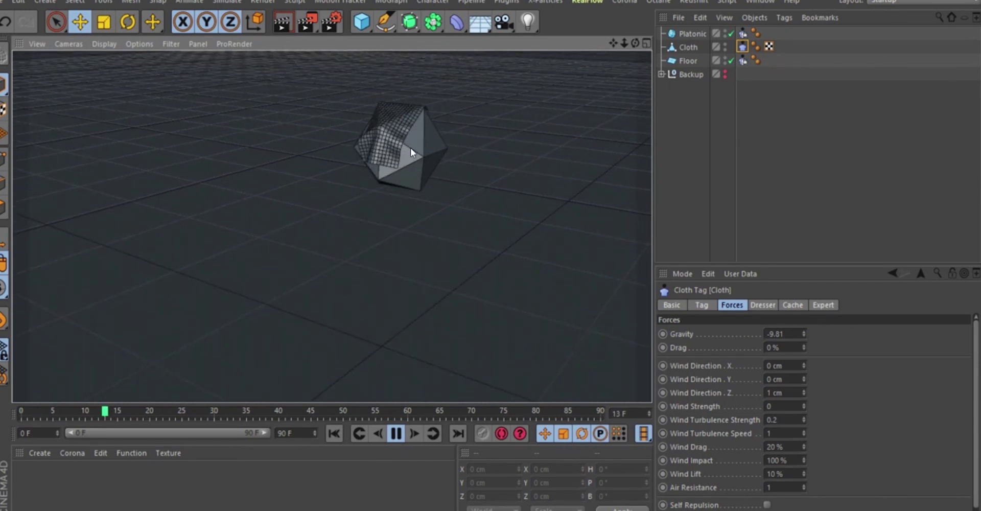
pyautogui.keyDown('alt'); pyautogui.moveTo(409, 146); pyautogui.dragTo(400, 121); pyautogui.keyUp('alt')
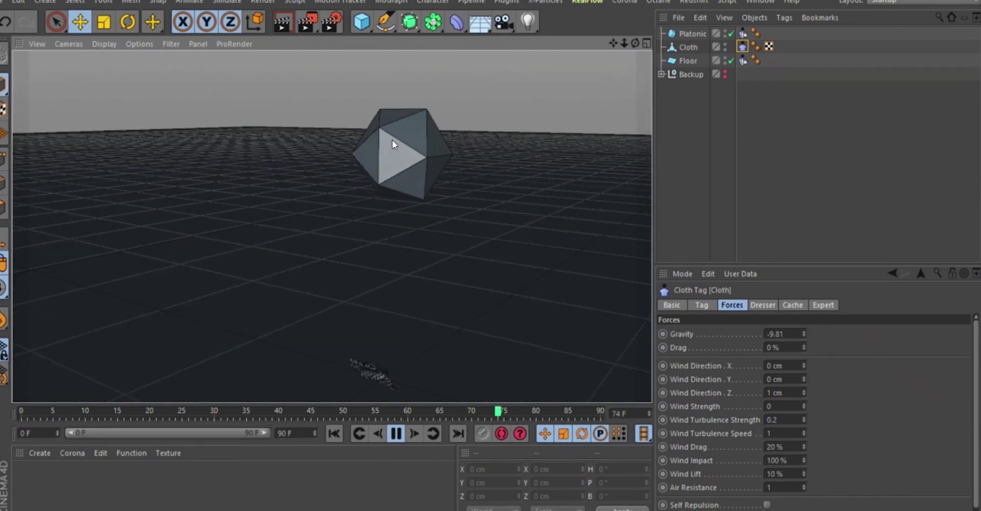
# Step: Set the Cloth tag's Drag to 20% while the simulation plays
pyautogui.click(792, 348)
pyautogui.write('2')
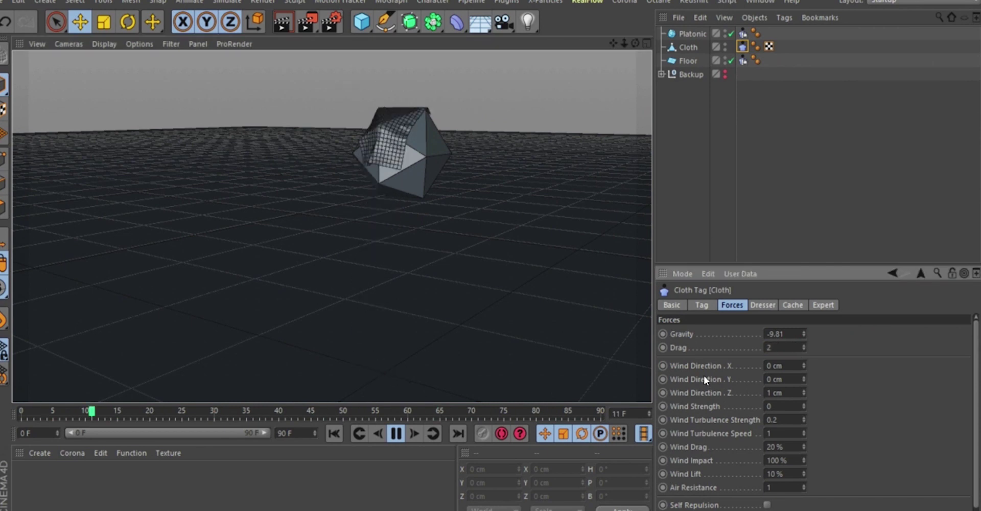
pyautogui.write('0')
pyautogui.press('Return')
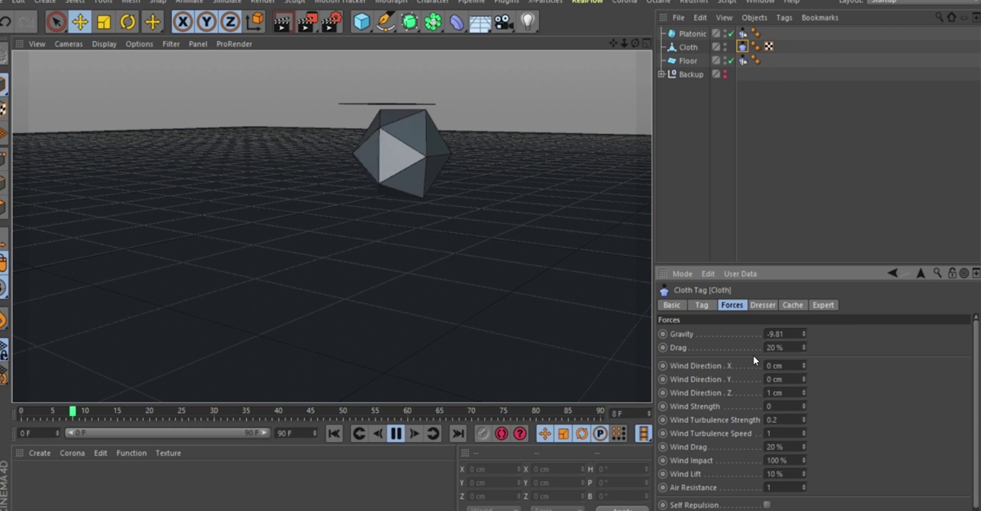
# Step: Set the Cloth tag's Drag to 10% while the simulation plays
pyautogui.moveTo(792, 348); pyautogui.dragTo(724, 349)
pyautogui.write('10')
pyautogui.press('Return')
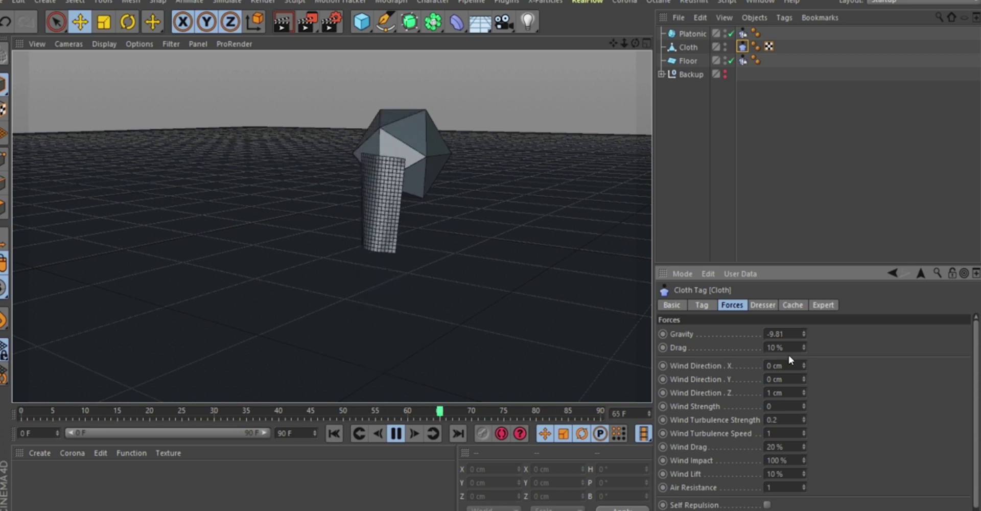
# Step: Try Drag values of 2%, 5% and 0% on the Cloth tag while the simulation plays
pyautogui.moveTo(784, 349); pyautogui.dragTo(765, 350)
pyautogui.write('2')
pyautogui.press('Return')
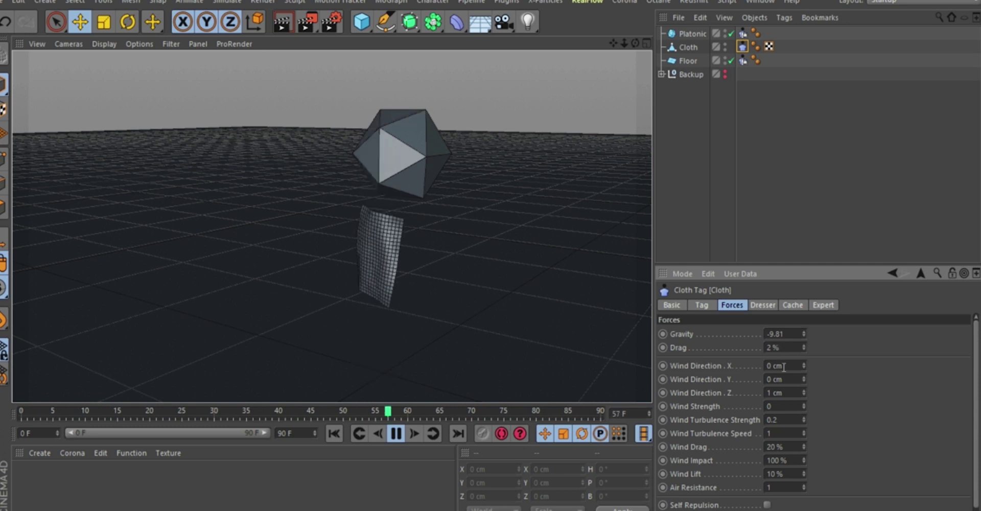
pyautogui.moveTo(783, 348); pyautogui.dragTo(766, 349)
pyautogui.write('5')
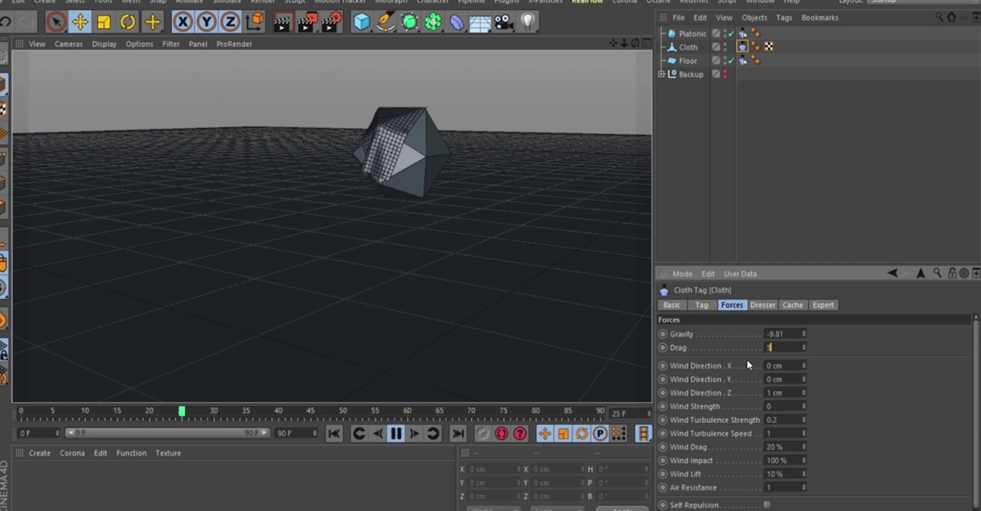
pyautogui.press('Return')
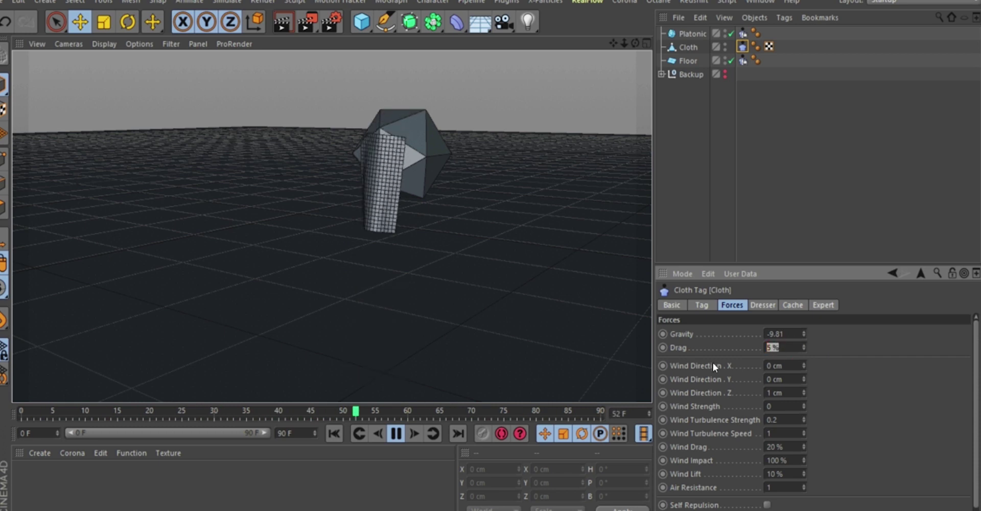
pyautogui.write('0')
pyautogui.press('Return')
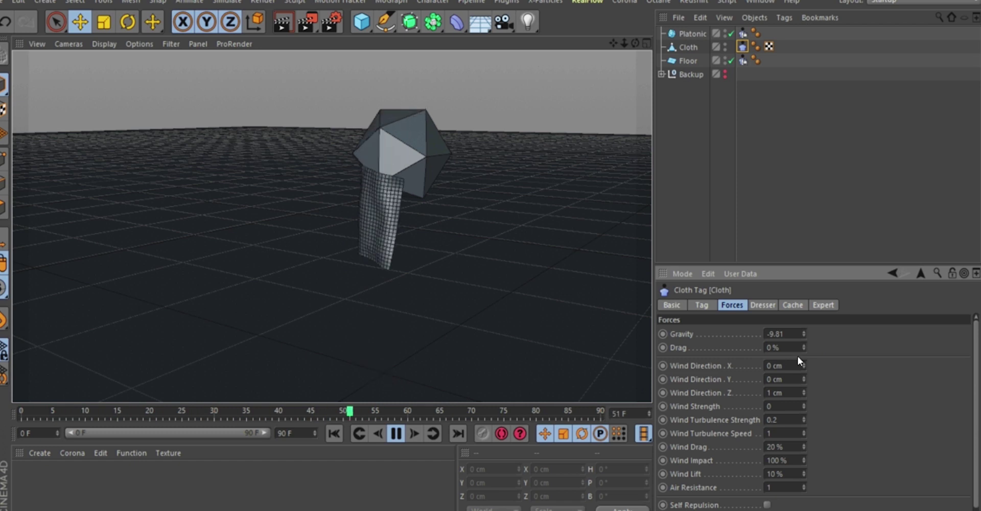
# Step: Set the Cloth tag's Drag to 5% and check the cloth's fall from a higher angle
pyautogui.doubleClick(774, 348)
pyautogui.write('5')
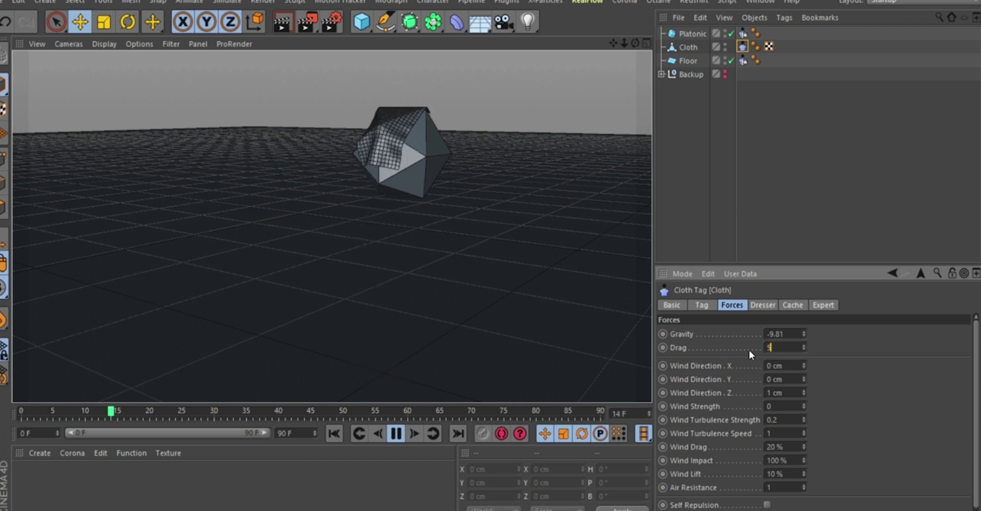
pyautogui.press('Return')
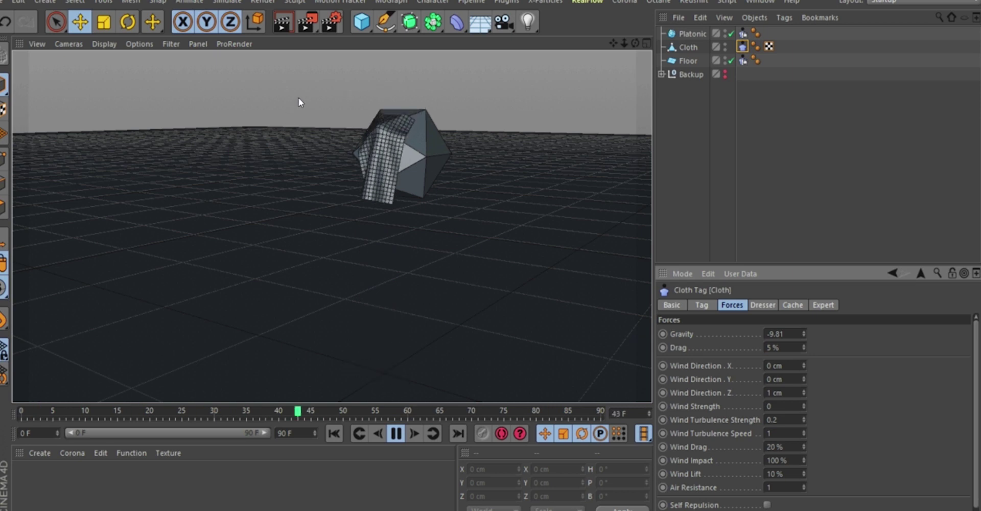
pyautogui.keyDown('alt'); pyautogui.moveTo(377, 144); pyautogui.dragTo(325, 177); pyautogui.keyUp('alt')
pyautogui.keyDown('alt'); pyautogui.moveTo(396, 149); pyautogui.dragTo(373, 177, button='middle'); pyautogui.keyUp('alt')
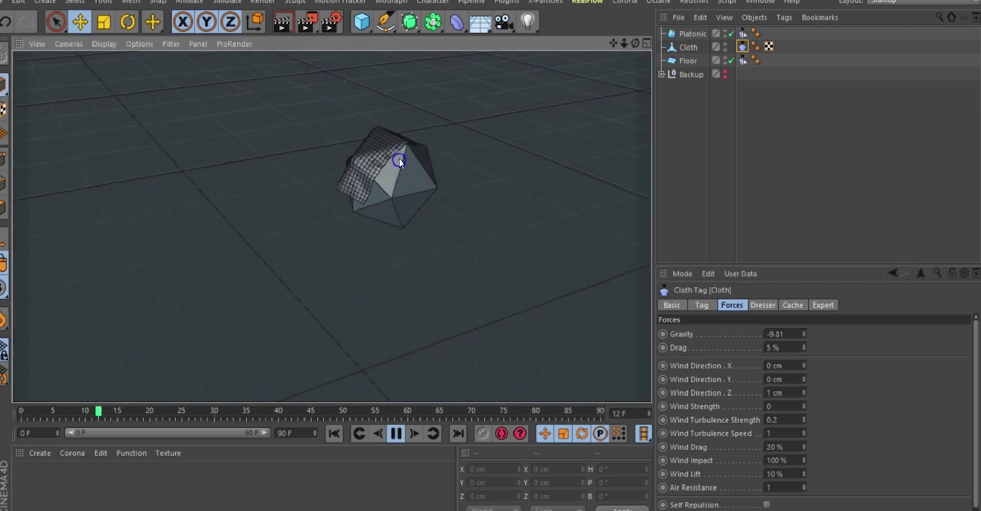
pyautogui.keyDown('alt'); pyautogui.moveTo(399, 160); pyautogui.dragTo(417, 151, button='right'); pyautogui.keyUp('alt')
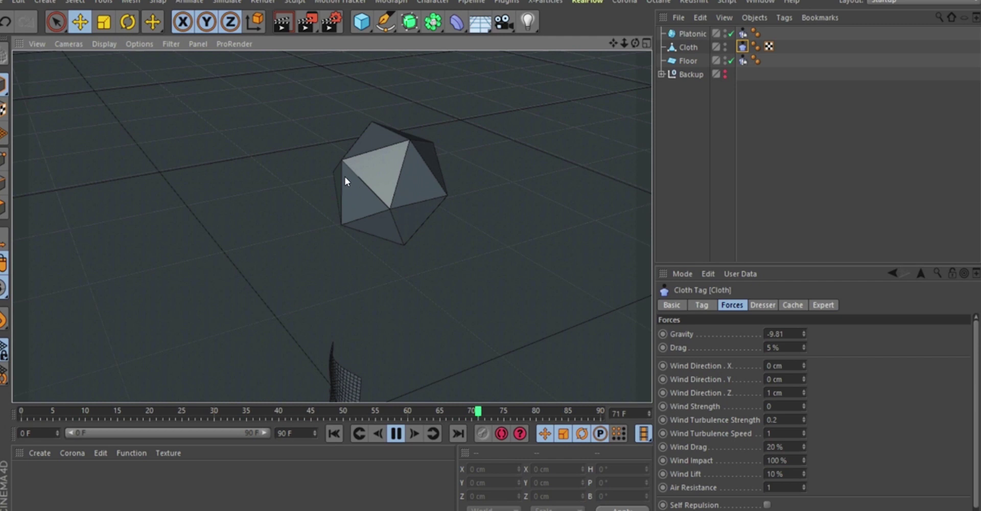
pyautogui.keyDown('alt'); pyautogui.moveTo(376, 175); pyautogui.dragTo(382, 193, button='right'); pyautogui.keyUp('alt')
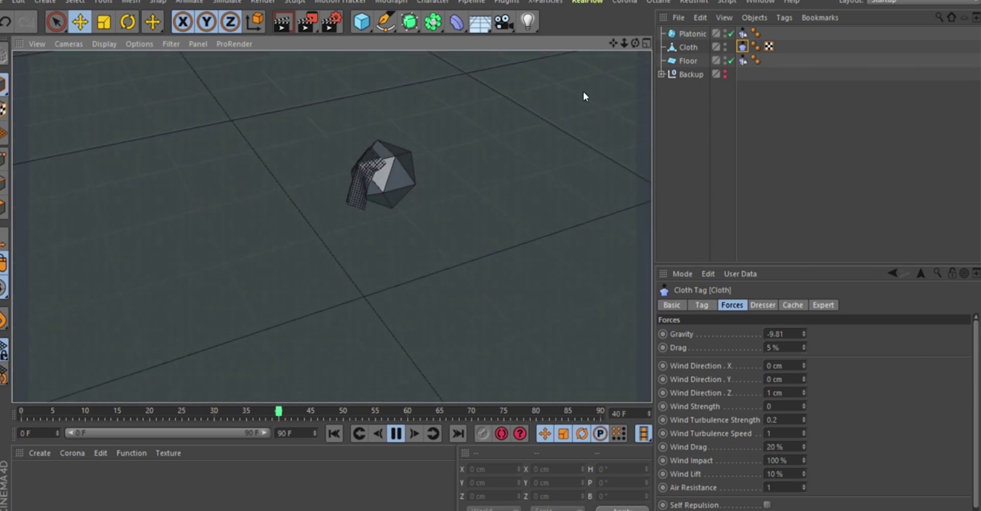
# Step: Select the platonic solid and examine its axis directions from above while the simulation plays
pyautogui.click(693, 33)
pyautogui.keyDown('alt'); pyautogui.moveTo(375, 168); pyautogui.dragTo(418, 155); pyautogui.keyUp('alt')
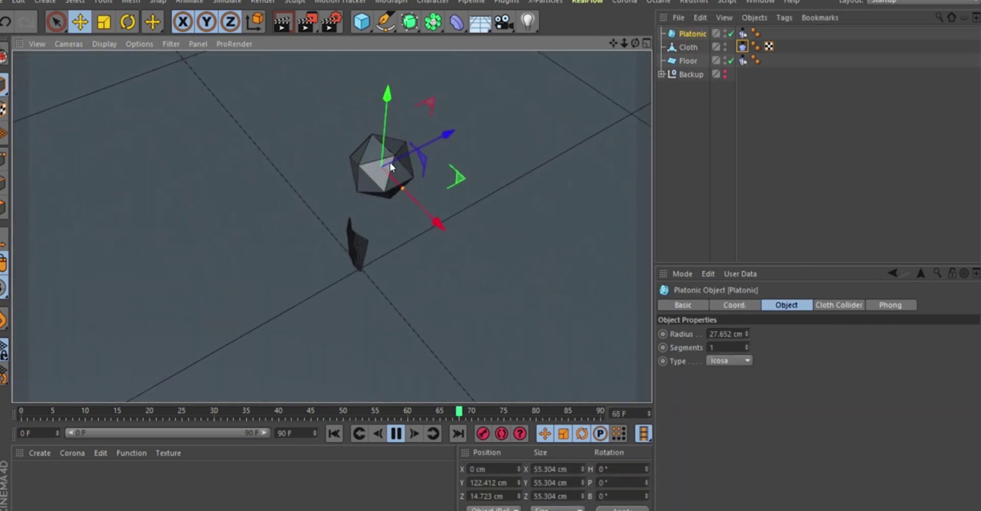
pyautogui.keyDown('alt'); pyautogui.moveTo(389, 143); pyautogui.dragTo(318, 319); pyautogui.keyUp('alt')
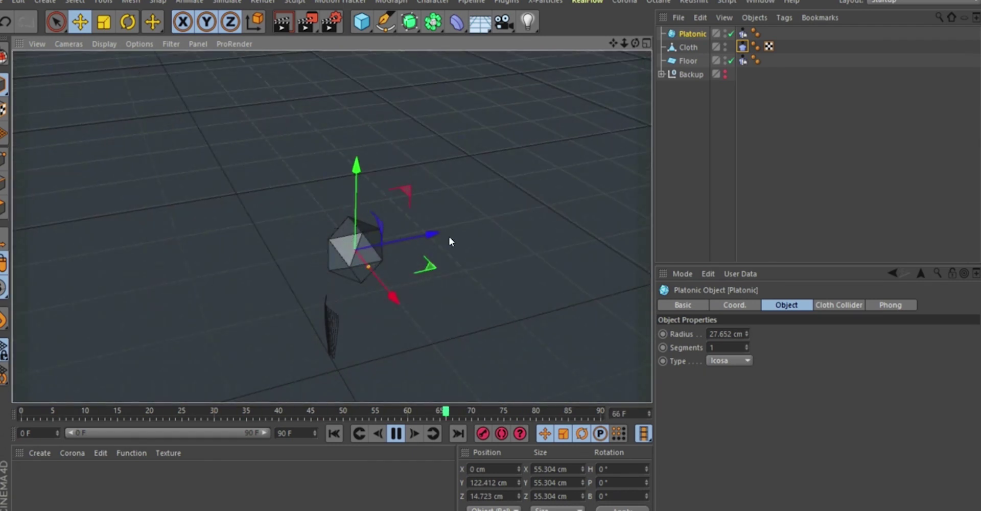
# Step: Return to the Cloth tag's force settings, set Wind Strength to 1 and watch the cloth fall
pyautogui.click(742, 46)
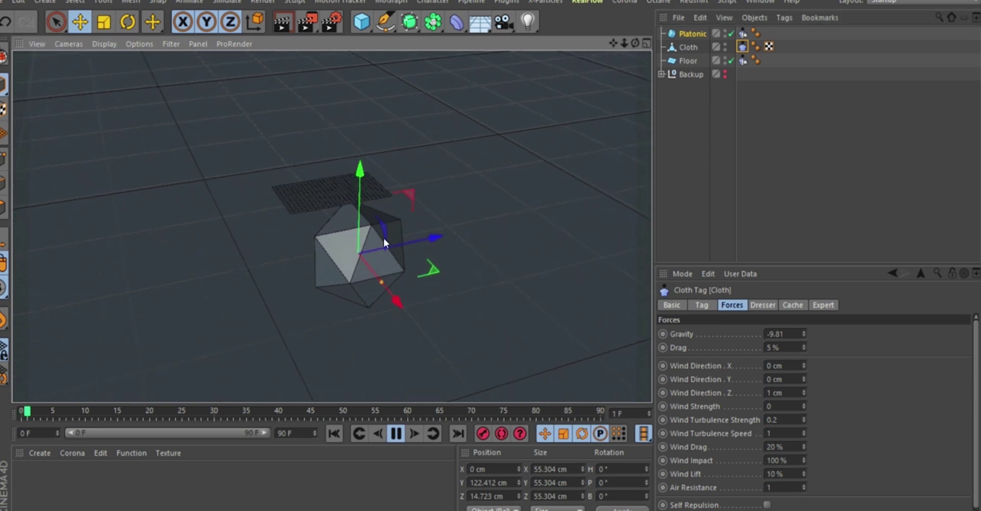
pyautogui.moveTo(775, 407); pyautogui.dragTo(764, 407)
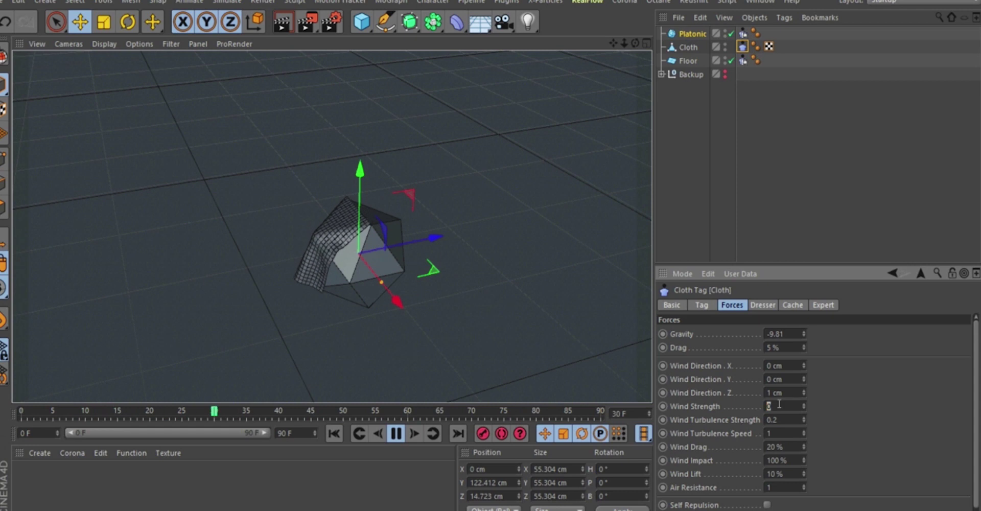
pyautogui.write('1')
pyautogui.press('Return')
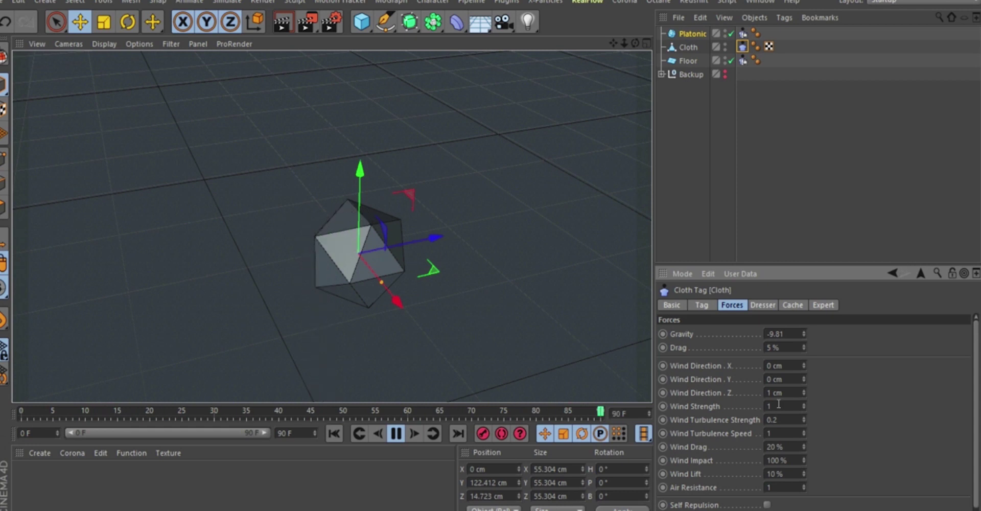
pyautogui.scroll(-3, 379, 278)
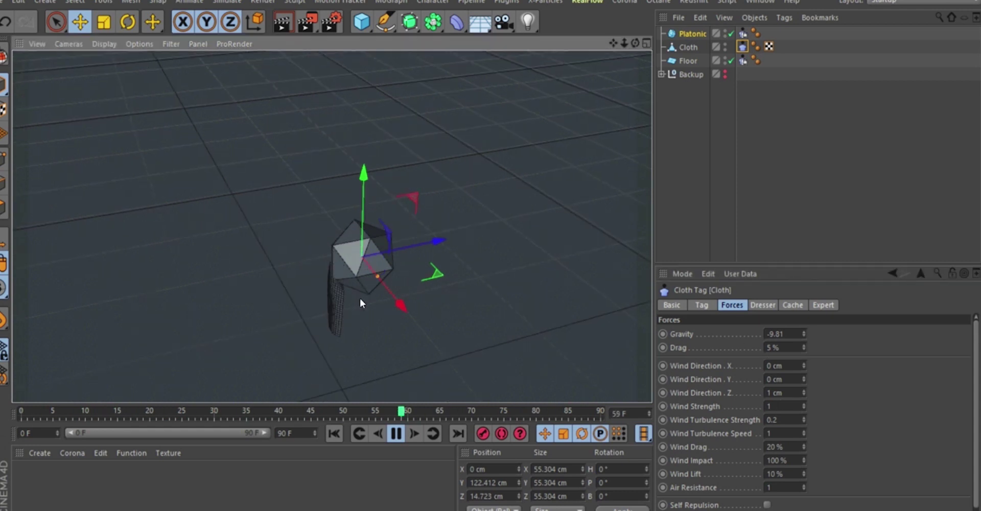
pyautogui.scroll(1, 348, 254)
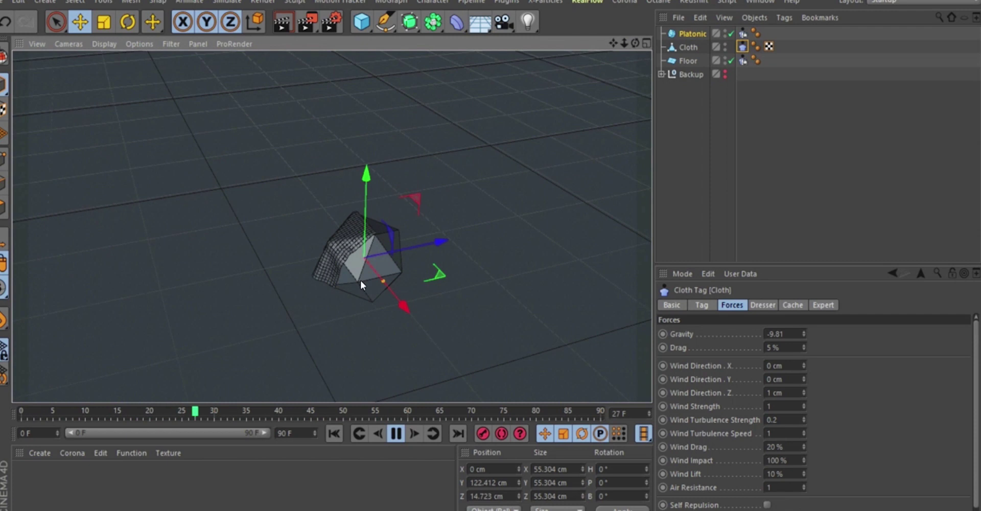
# Step: Set the Cloth tag's Wind Strength to 10 while the simulation plays
pyautogui.moveTo(776, 408); pyautogui.dragTo(750, 431)
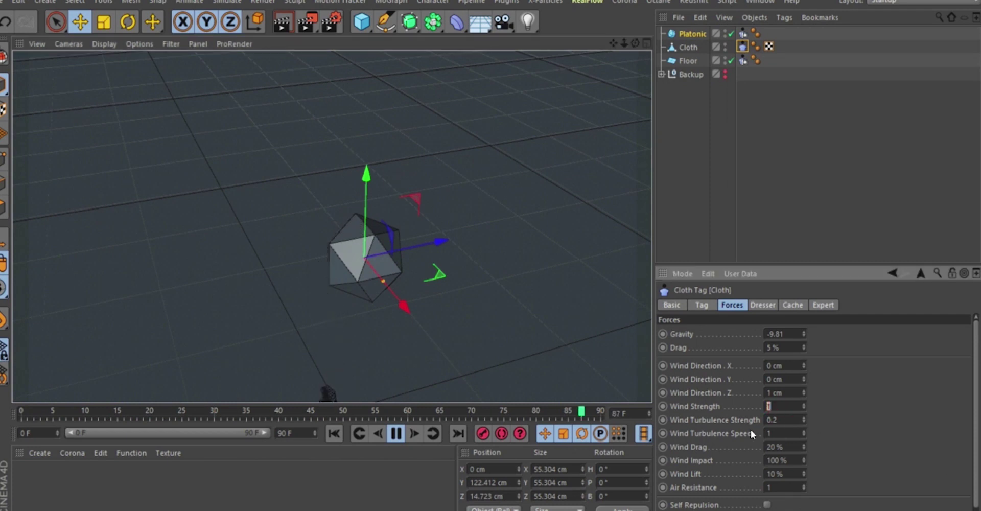
pyautogui.write('10')
pyautogui.press('Return')
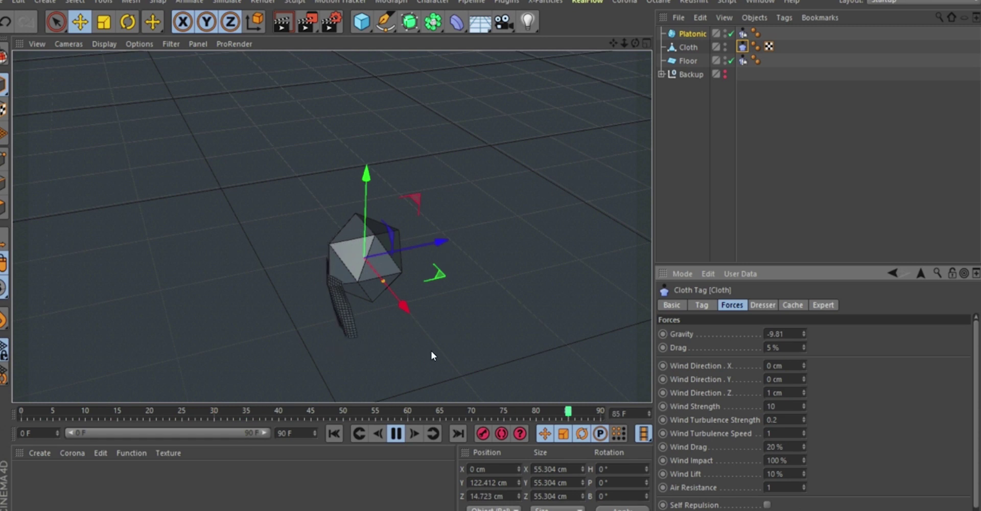
# Step: Extend the timeline to 200 frames, stretch the preview range to its full length and check the longer simulation
pyautogui.moveTo(303, 433); pyautogui.dragTo(247, 426)
pyautogui.write('200')
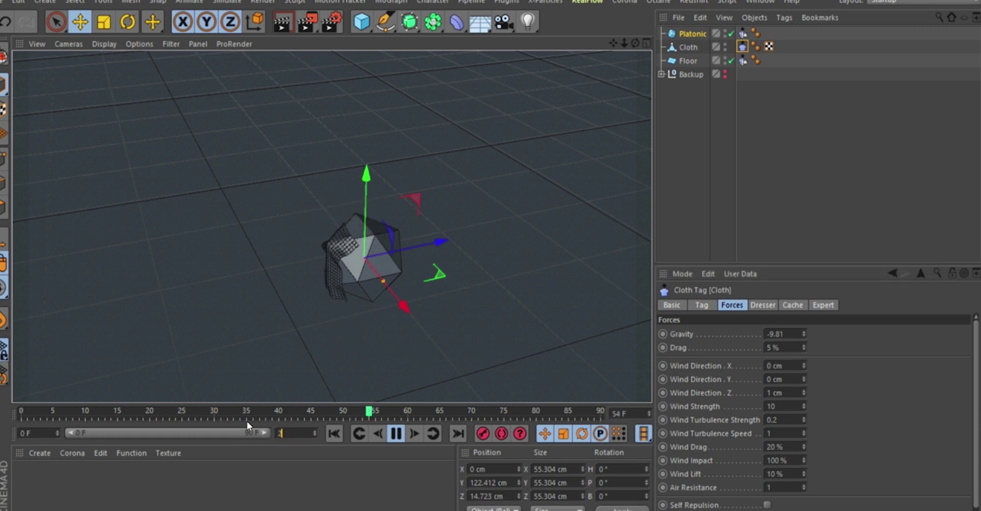
pyautogui.press('Return')
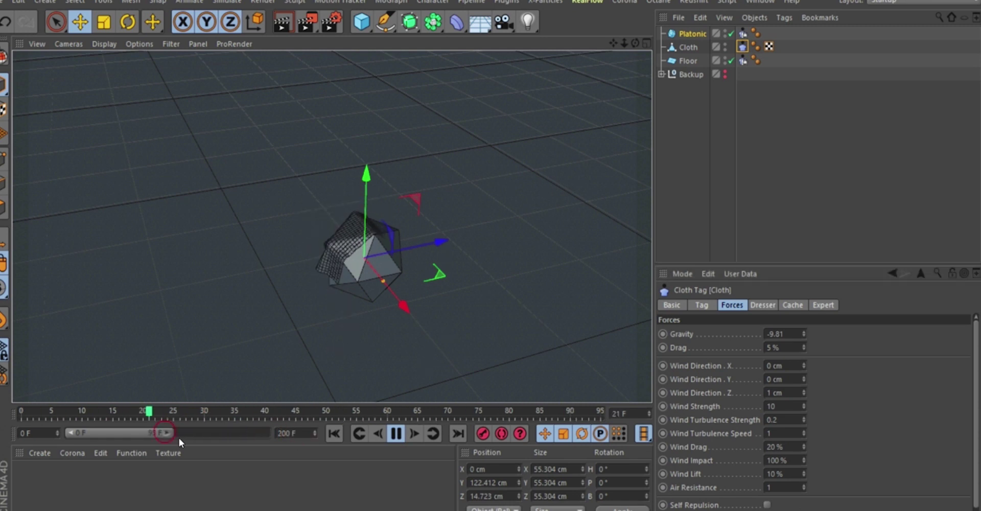
pyautogui.moveTo(178, 435); pyautogui.dragTo(299, 433)
pyautogui.keyDown('alt'); pyautogui.moveTo(381, 241); pyautogui.dragTo(366, 299, button='right'); pyautogui.keyUp('alt')
pyautogui.keyDown('alt'); pyautogui.moveTo(367, 299); pyautogui.dragTo(341, 277); pyautogui.keyUp('alt')
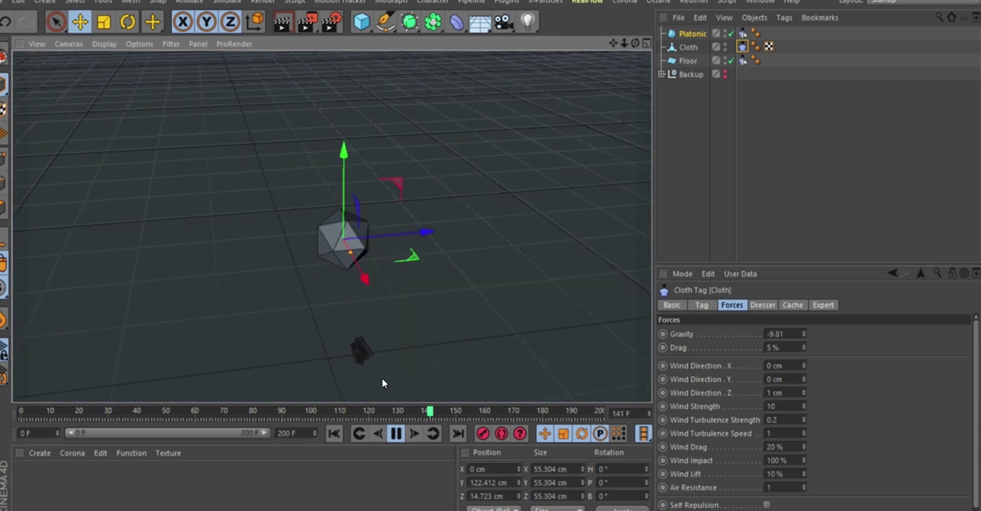
# Step: Set the Cloth tag's Wind Direction Z to 2 cm while the simulation plays
pyautogui.click(785, 392)
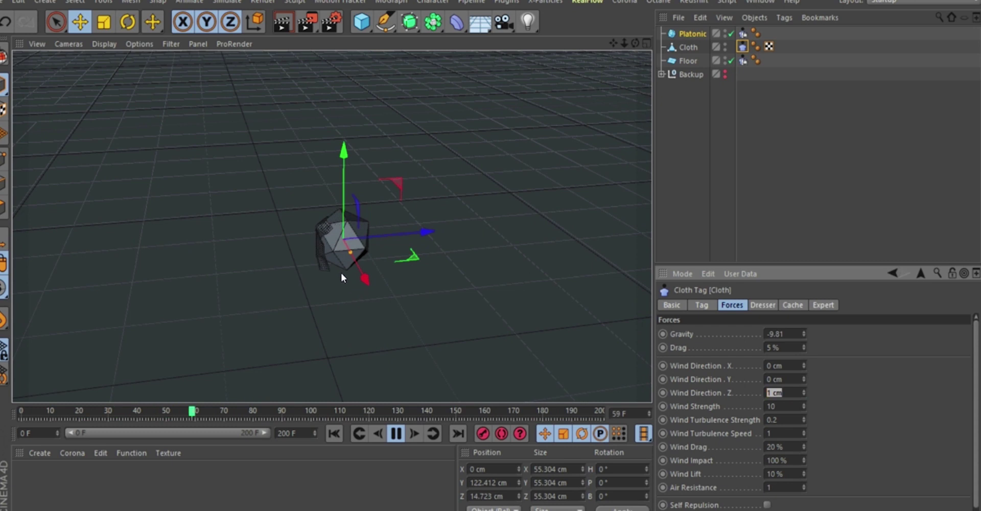
pyautogui.keyDown('alt'); pyautogui.moveTo(334, 283); pyautogui.dragTo(336, 261, button='right'); pyautogui.keyUp('alt')
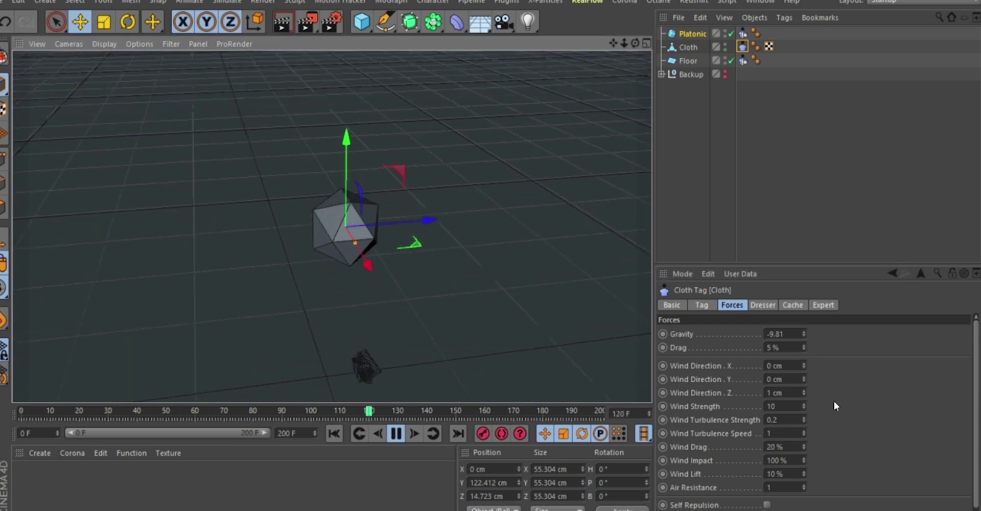
pyautogui.click(786, 393)
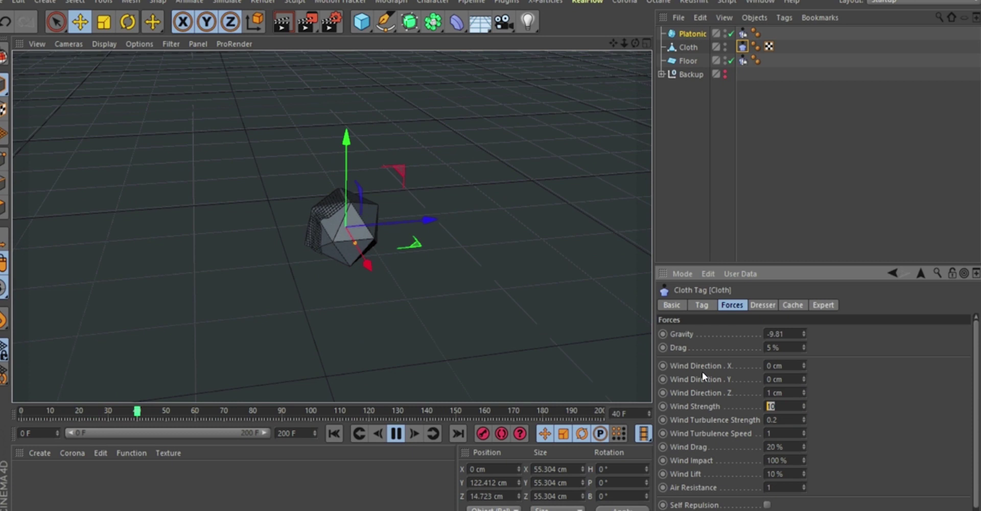
pyautogui.click(785, 393)
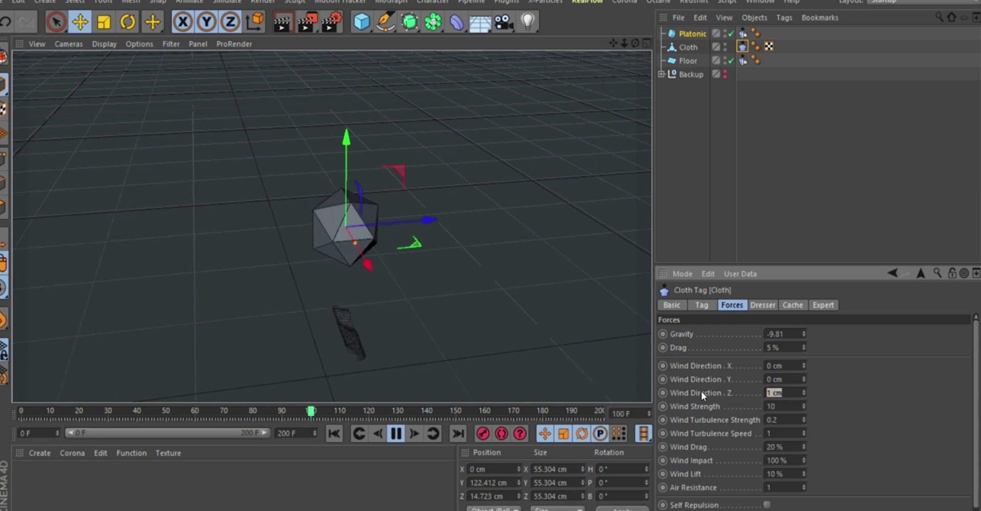
pyautogui.write('2')
pyautogui.press('Return')
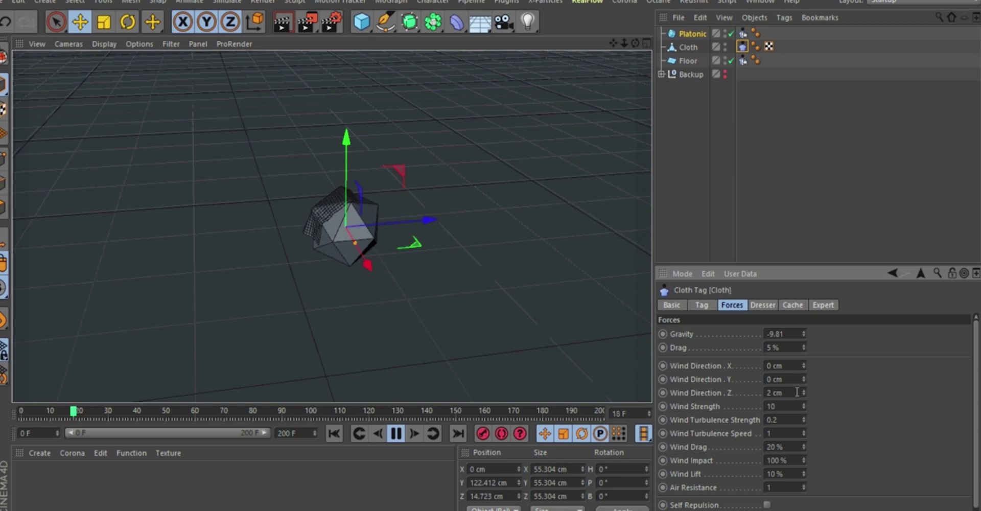
# Step: Set the Cloth tag's Wind Direction Z to 10 cm
pyautogui.moveTo(797, 392); pyautogui.dragTo(770, 399)
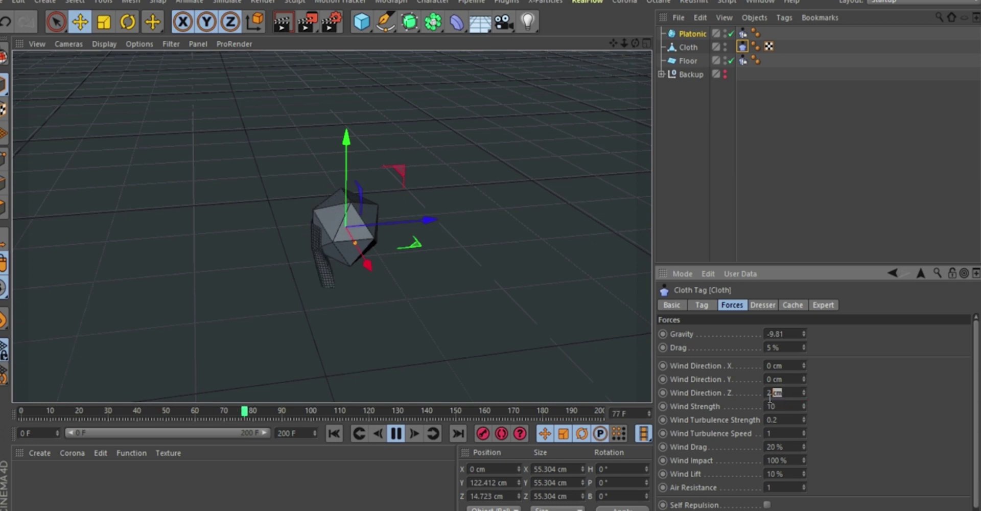
pyautogui.press('BackSpace')
pyautogui.press('BackSpace')
pyautogui.write('10')
pyautogui.press('Return')
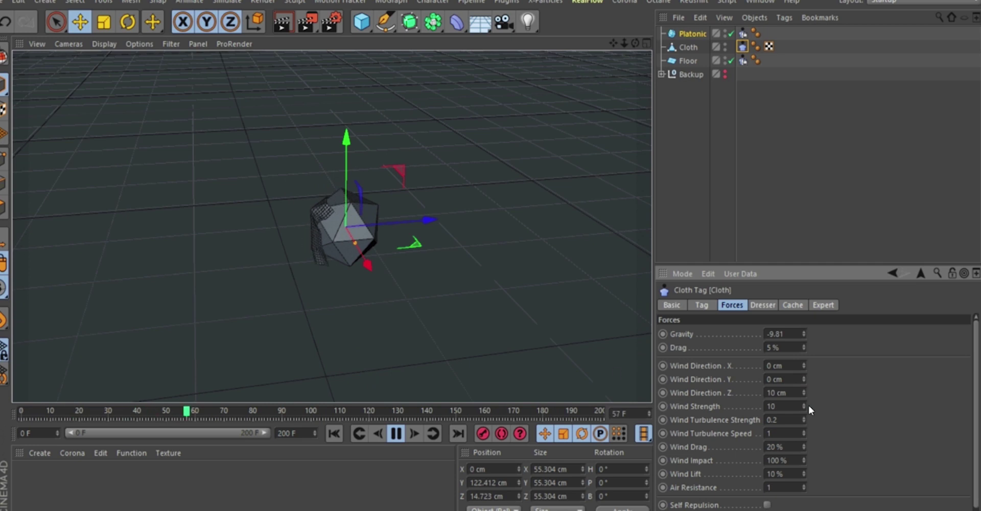
# Step: Set the Cloth tag's Wind Strength to 20
pyautogui.moveTo(787, 407); pyautogui.dragTo(731, 410)
pyautogui.write('20')
pyautogui.press('Return')
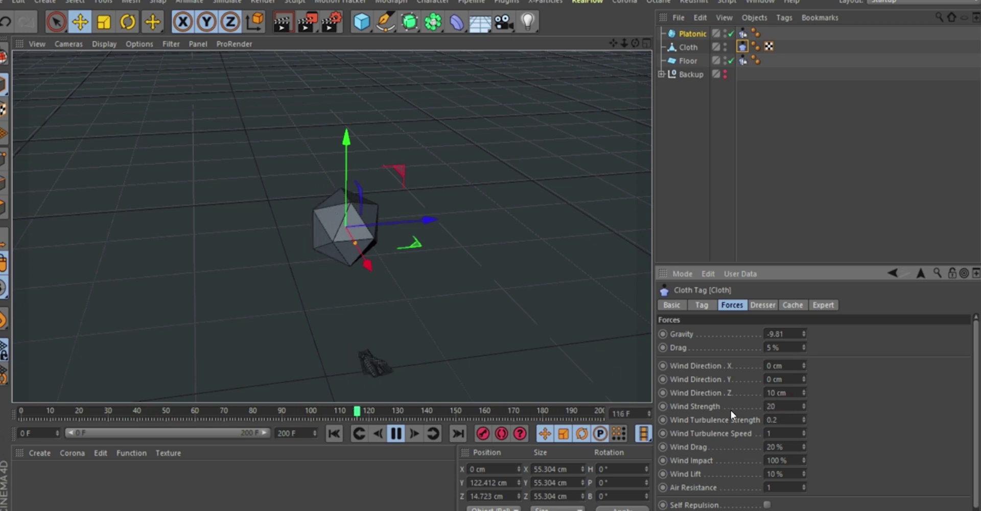
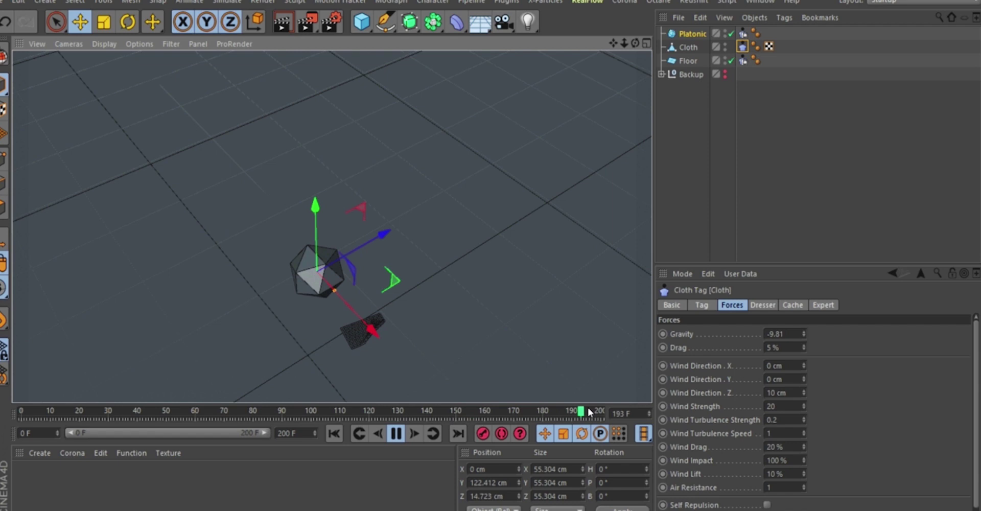
# Step: Set the Cloth tag's Wind Direction X to 5 cm and inspect how the wind carries the cloth over the floor
pyautogui.click(779, 366)
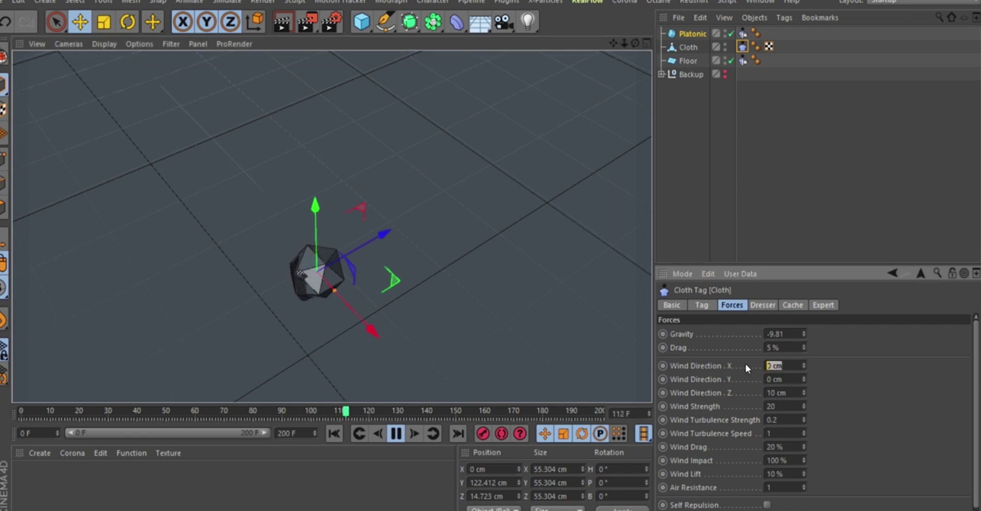
pyautogui.write('5')
pyautogui.press('Return')
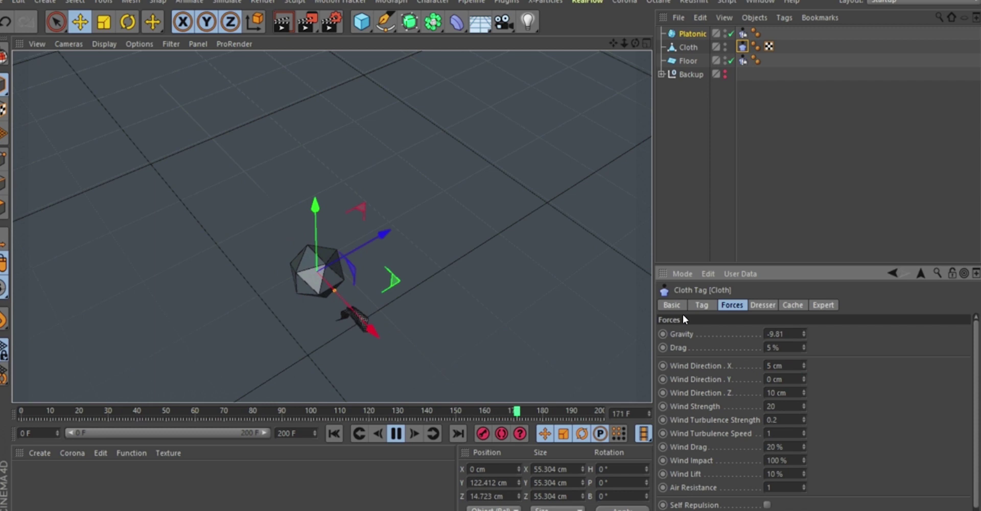
pyautogui.keyDown('alt'); pyautogui.moveTo(416, 321); pyautogui.dragTo(471, 321); pyautogui.keyUp('alt')
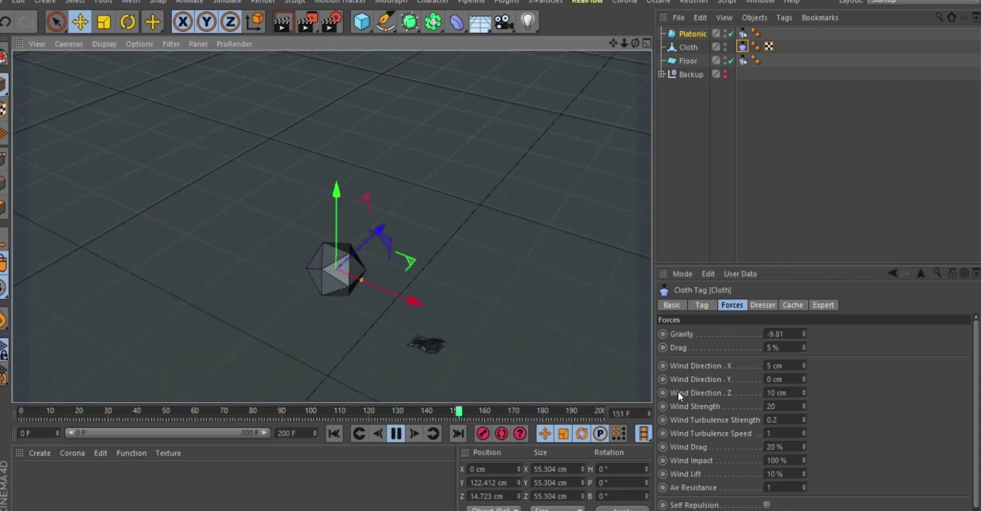
pyautogui.keyDown('alt'); pyautogui.moveTo(415, 334); pyautogui.dragTo(383, 335); pyautogui.keyUp('alt')
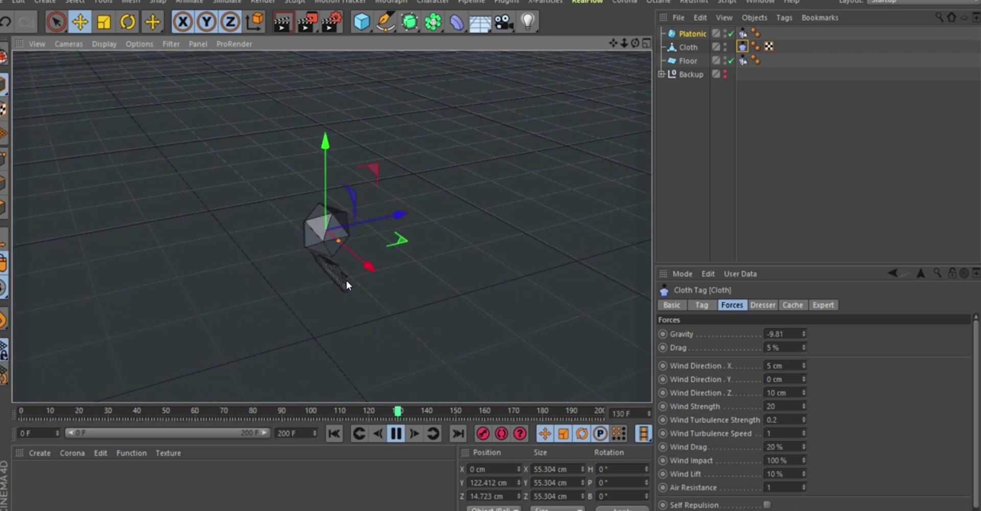
pyautogui.keyDown('alt'); pyautogui.moveTo(341, 298); pyautogui.dragTo(312, 276, button='middle'); pyautogui.keyUp('alt')
pyautogui.keyDown('alt'); pyautogui.moveTo(359, 280); pyautogui.dragTo(349, 176, button='right'); pyautogui.keyUp('alt')
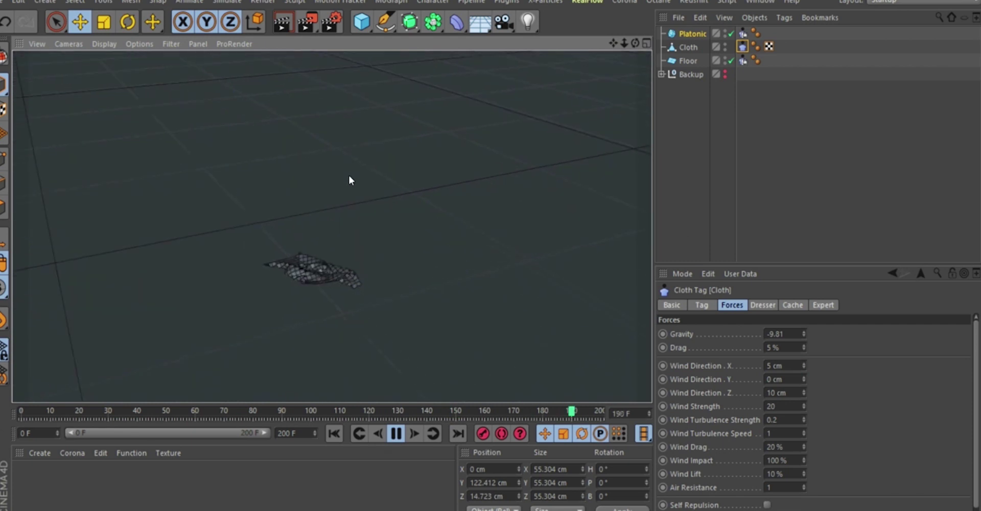
# Step: Set the Cloth tag's Wind Turbulence Strength to 2 and inspect the cloth's motion from another angle
pyautogui.keyDown('alt'); pyautogui.moveTo(326, 290); pyautogui.dragTo(272, 255, button='right'); pyautogui.keyUp('alt')
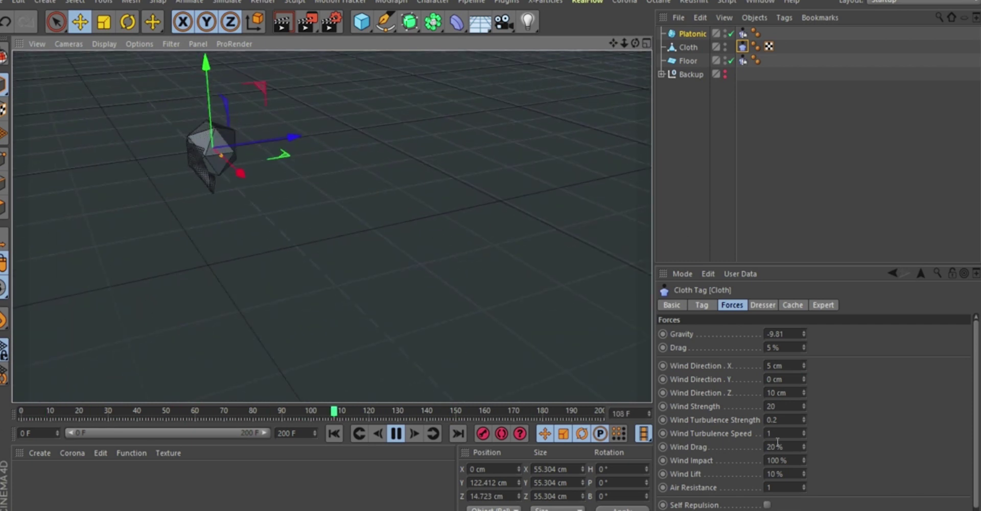
pyautogui.moveTo(782, 420); pyautogui.dragTo(733, 423)
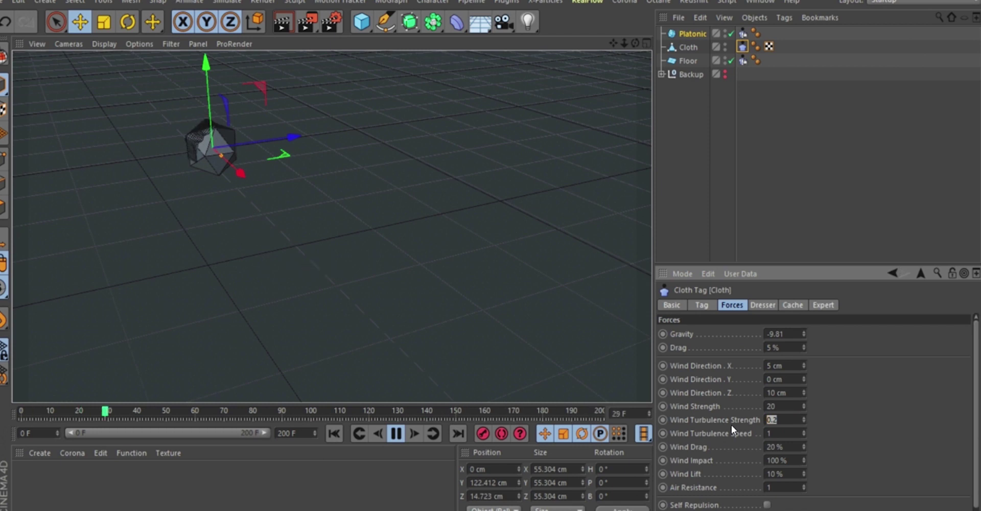
pyautogui.write('2')
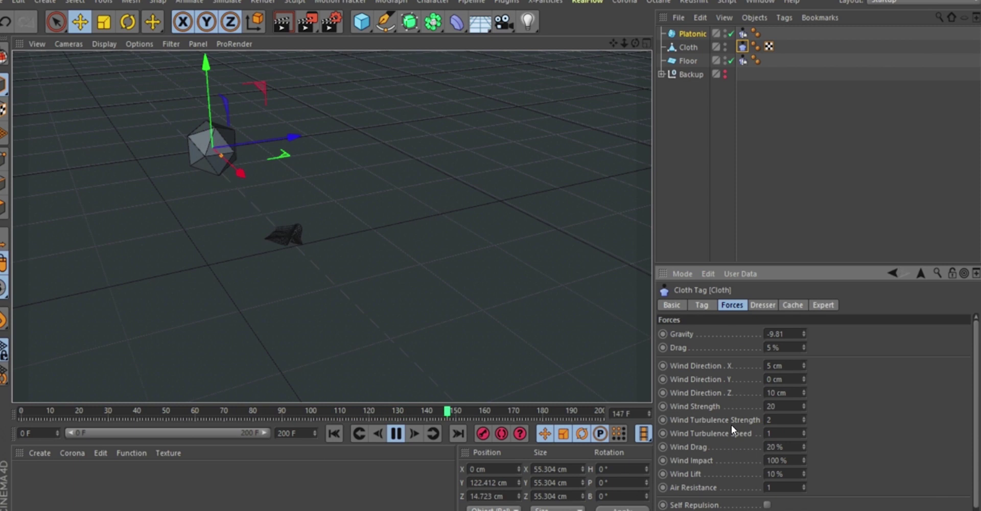
pyautogui.moveTo(304, 256)
pyautogui.keyDown('alt'); pyautogui.mouseDown(button='right')
pyautogui.moveTo(345, 209)
pyautogui.moveTo(272, 323)
pyautogui.mouseUp(button='right'); pyautogui.keyUp('alt')
pyautogui.keyDown('alt'); pyautogui.moveTo(205, 135); pyautogui.dragTo(240, 148); pyautogui.keyUp('alt')
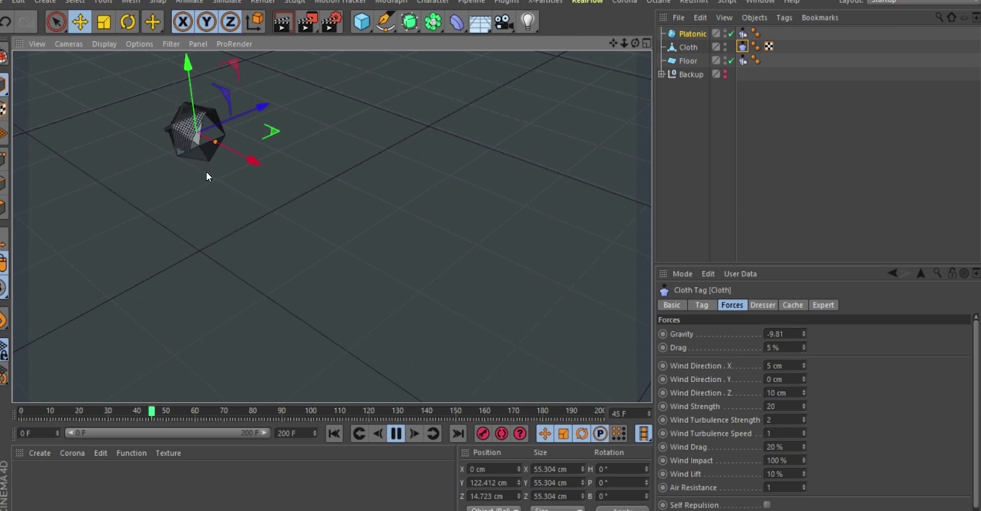
pyautogui.moveTo(206, 170)
pyautogui.keyDown('alt'); pyautogui.mouseDown()
pyautogui.moveTo(186, 168)
pyautogui.moveTo(189, 176)
pyautogui.mouseUp(); pyautogui.keyUp('alt')
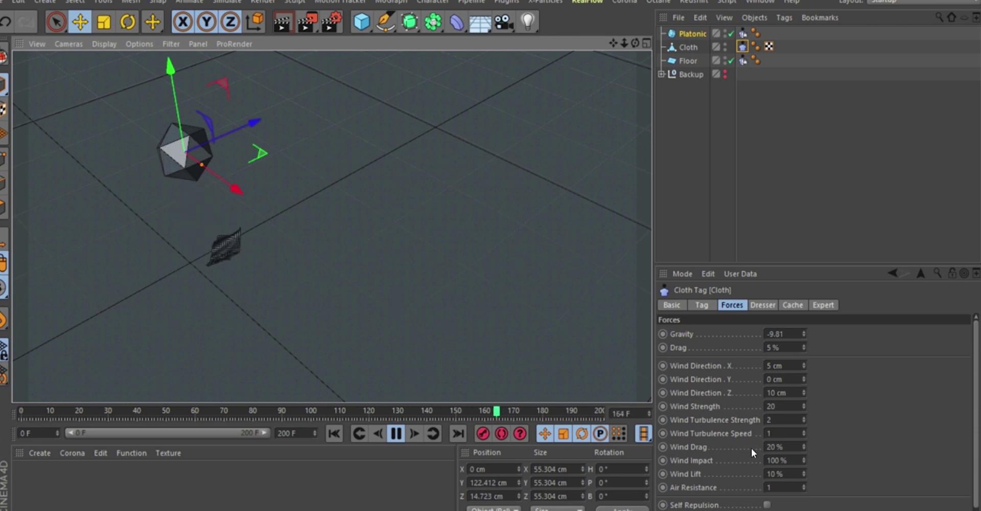
# Step: Try the Cloth tag's Wind Turbulence Speed at 5 and at 0.5 while the simulation plays
pyautogui.click(786, 433)
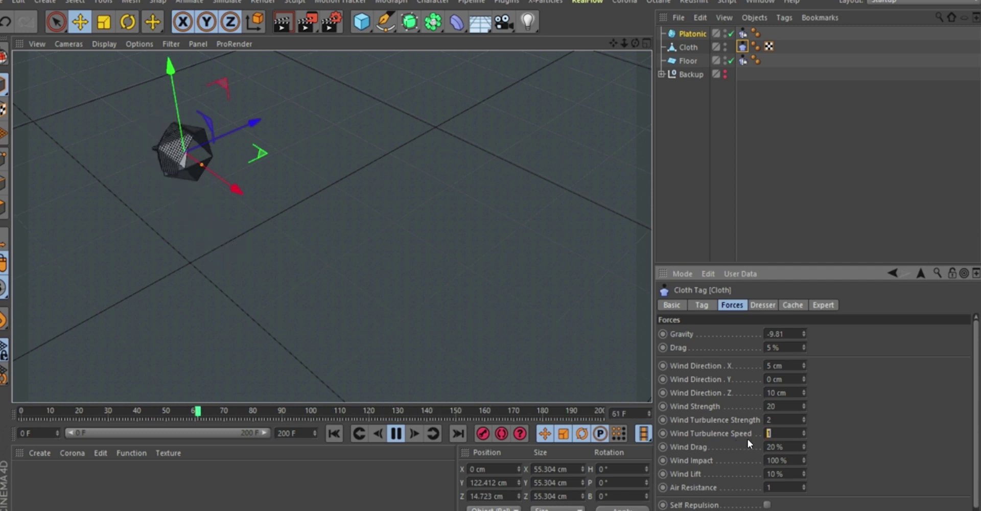
pyautogui.write('5')
pyautogui.press('Return')
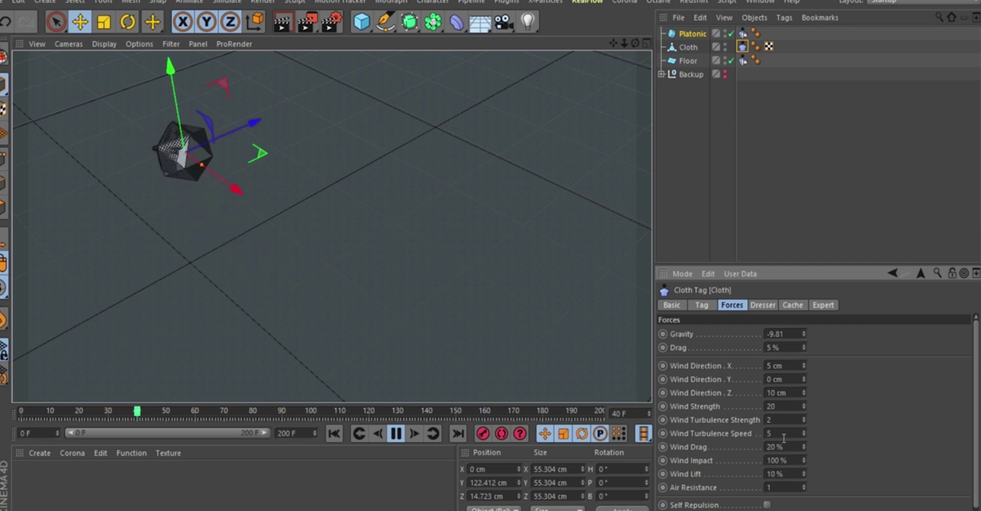
pyautogui.moveTo(779, 432); pyautogui.dragTo(734, 445)
pyautogui.write('0.5')
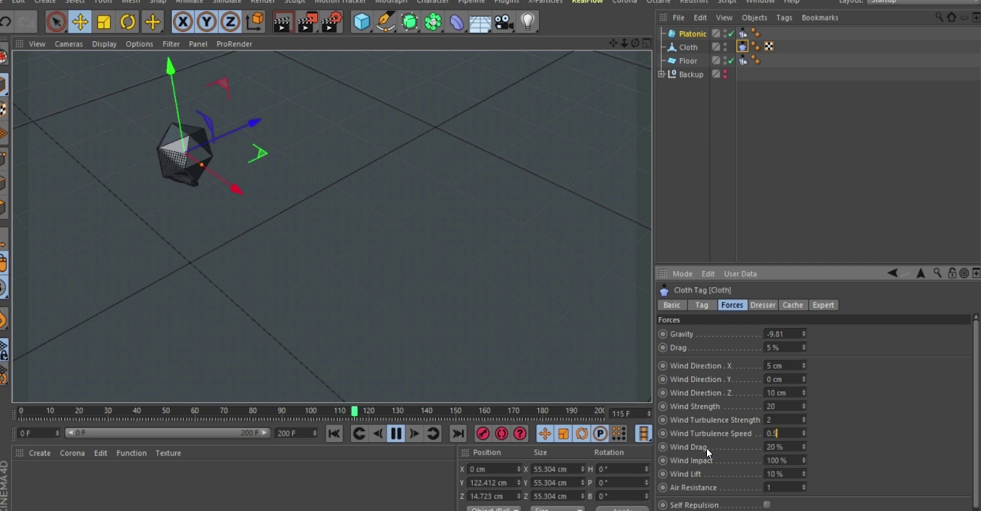
pyautogui.press('Return')
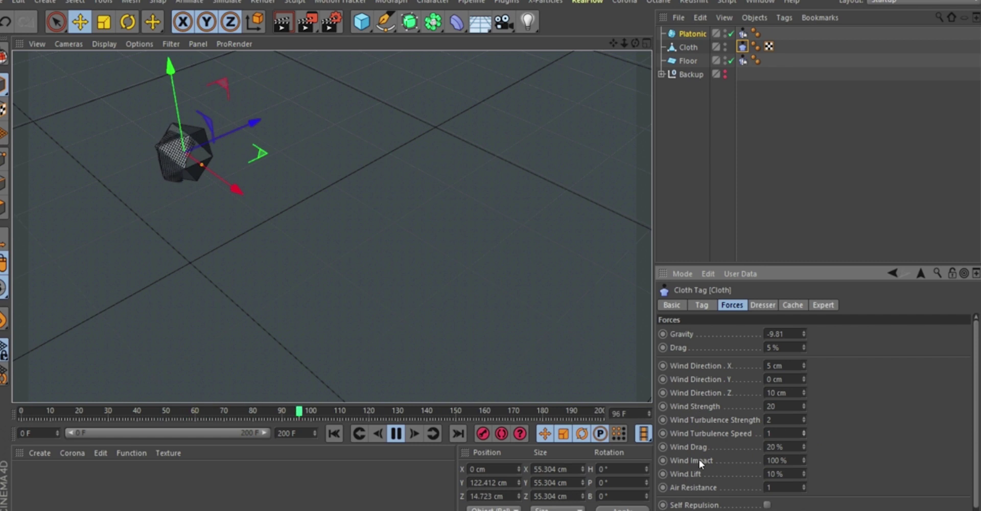
# Step: Test the Cloth tag's Wind Impact at 0% during playback, and restore it to 100%
pyautogui.moveTo(792, 459); pyautogui.dragTo(766, 461)
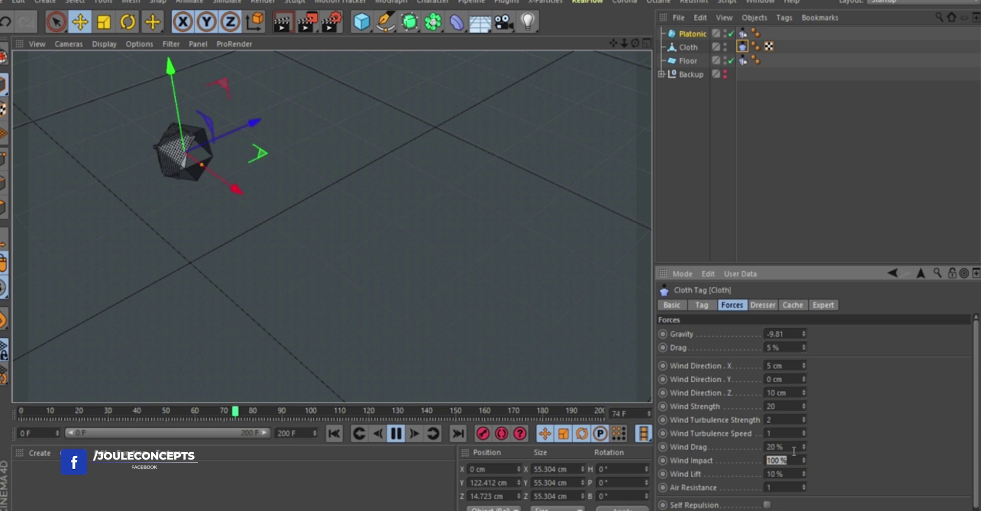
pyautogui.write('0')
pyautogui.press('Return')
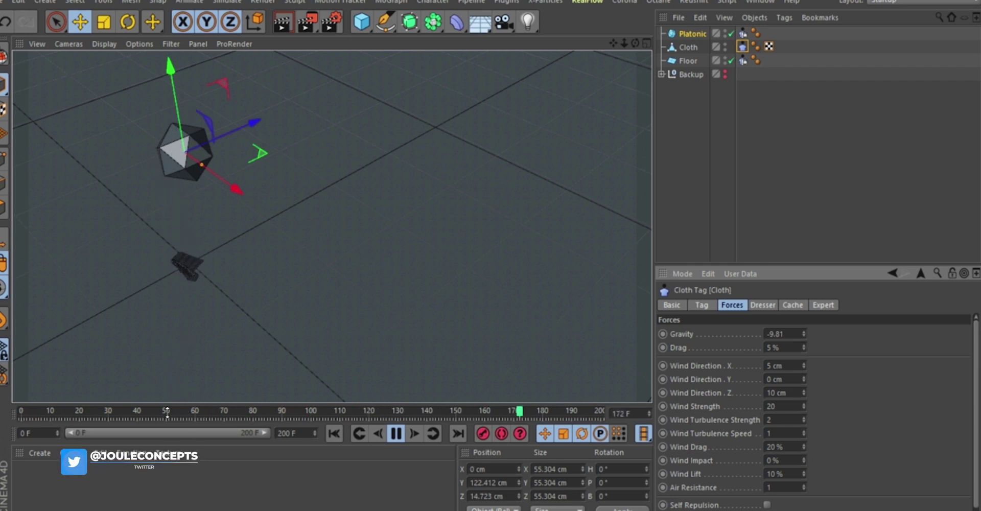
pyautogui.moveTo(782, 461); pyautogui.dragTo(612, 458)
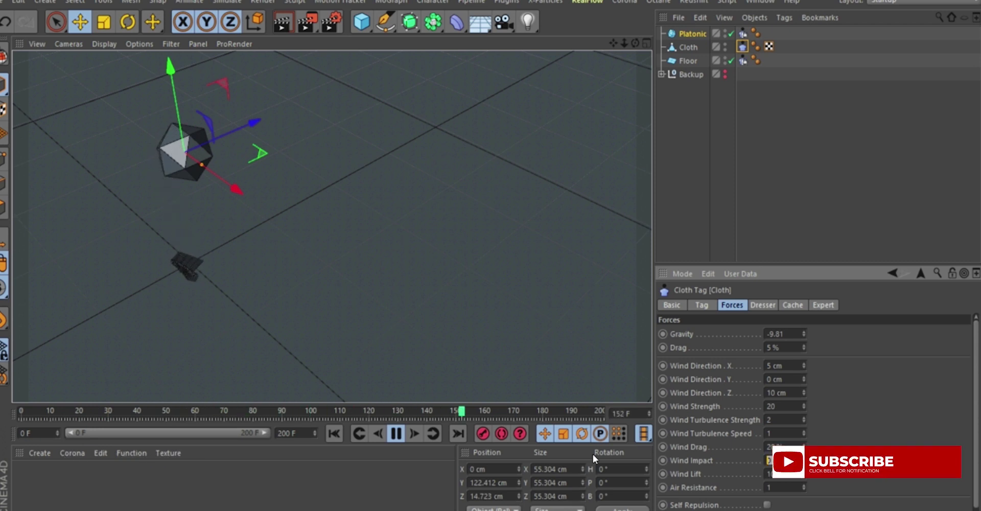
pyautogui.write('100')
pyautogui.press('Return')
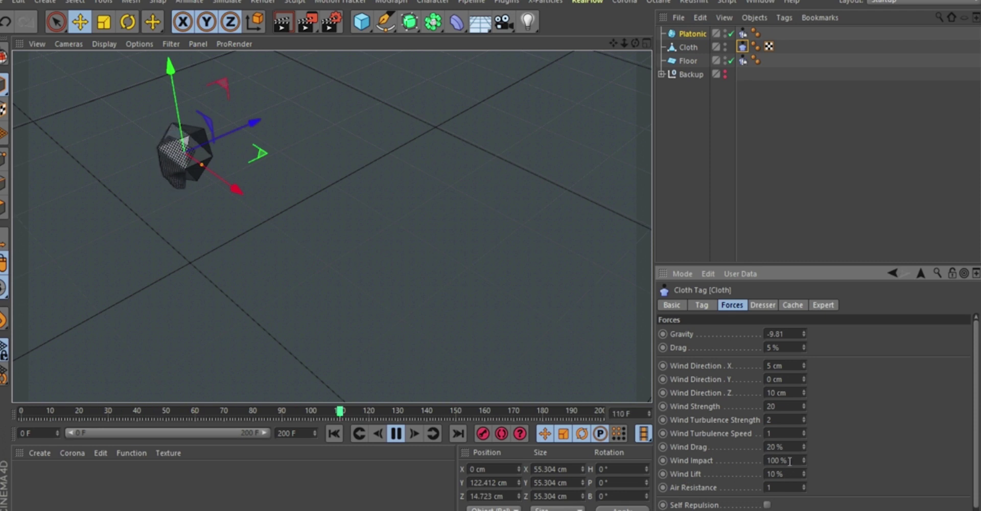
# Step: Test the Cloth tag's Wind Lift at 100%, and reset it to 10%
pyautogui.click(790, 461)
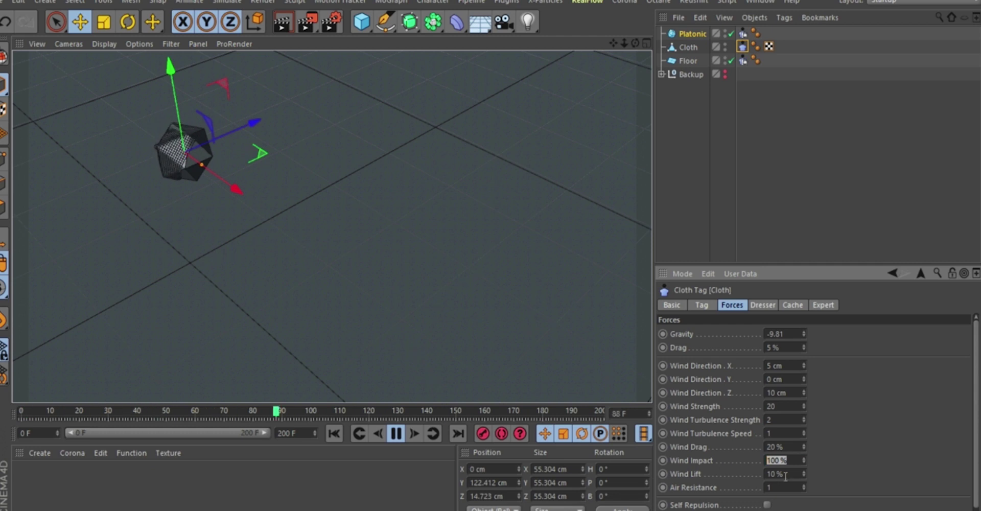
pyautogui.press('Tab')
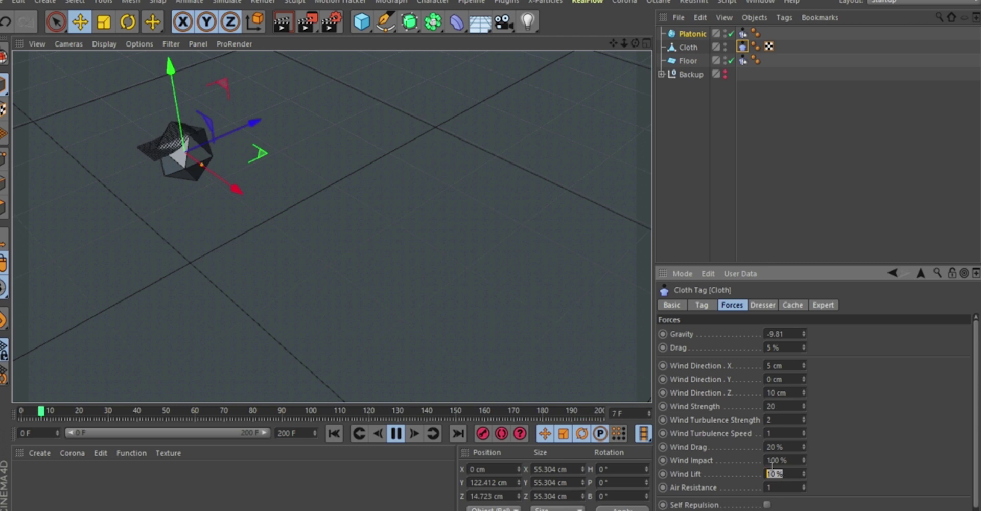
pyautogui.write('100')
pyautogui.press('Return')
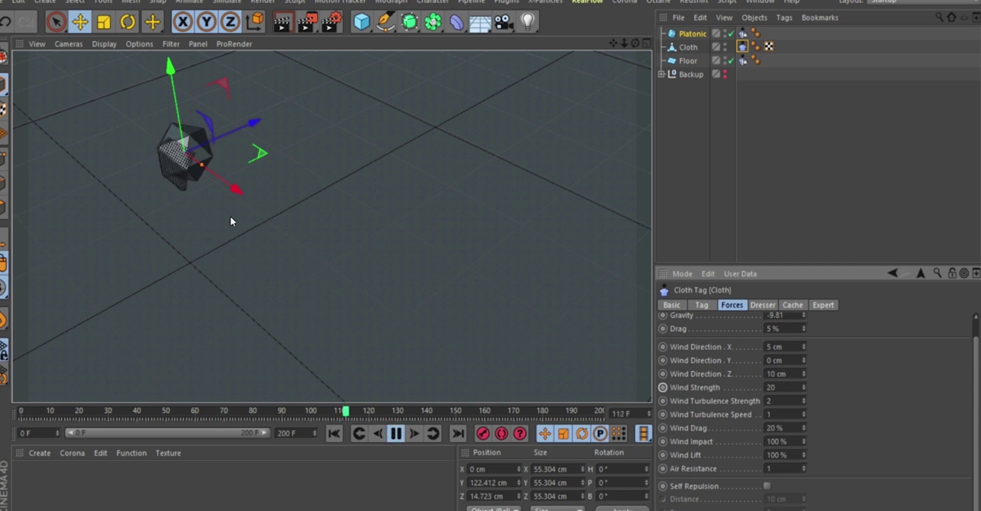
pyautogui.moveTo(804, 456); pyautogui.dragTo(804, 458)
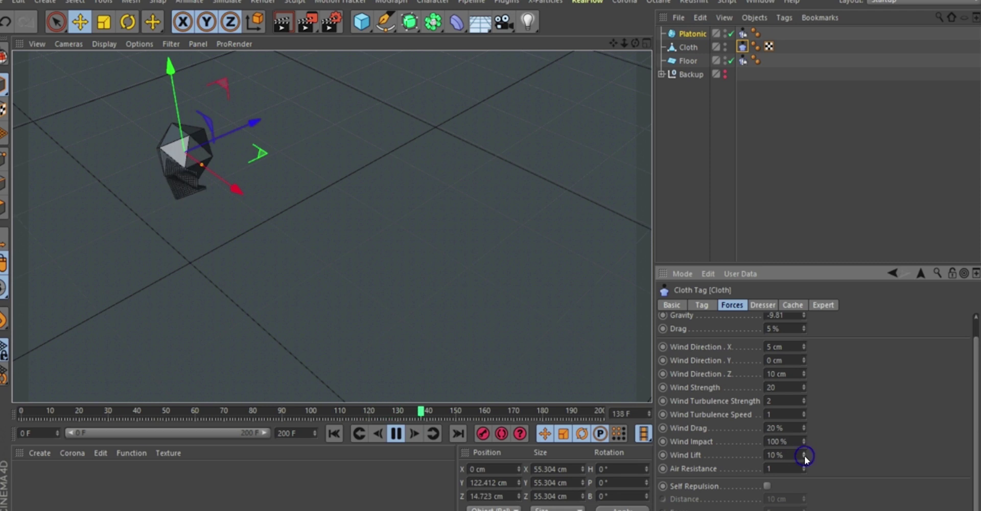
# Step: Test the Cloth tag's Air Resistance at 10 during playback, and restore it to 1
pyautogui.moveTo(167, 153)
pyautogui.keyDown('alt'); pyautogui.mouseDown()
pyautogui.moveTo(155, 137)
pyautogui.moveTo(250, 163)
pyautogui.mouseUp(); pyautogui.keyUp('alt')
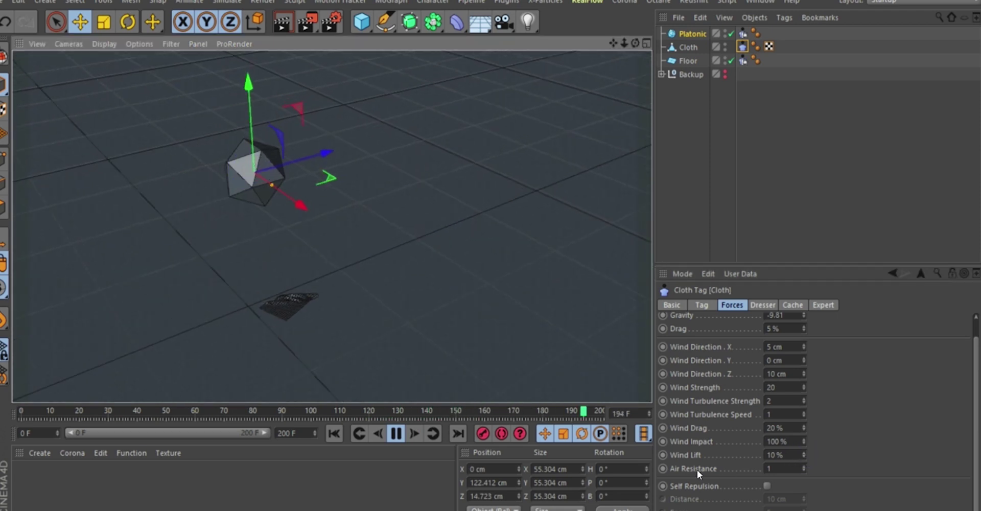
pyautogui.click(781, 469)
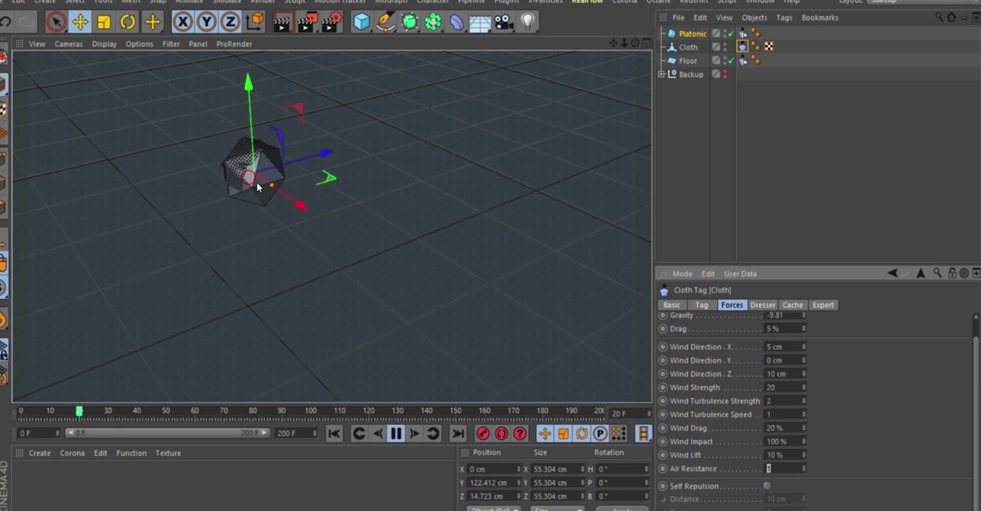
pyautogui.moveTo(239, 169)
pyautogui.keyDown('alt'); pyautogui.mouseDown()
pyautogui.moveTo(249, 166)
pyautogui.moveTo(229, 124)
pyautogui.moveTo(220, 158)
pyautogui.moveTo(269, 208)
pyautogui.mouseUp(); pyautogui.keyUp('alt')
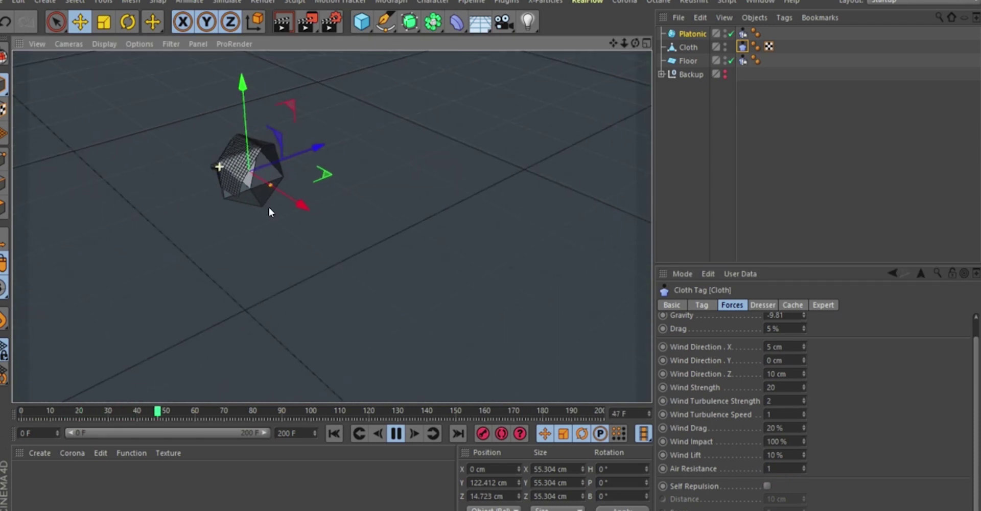
pyautogui.click(758, 469)
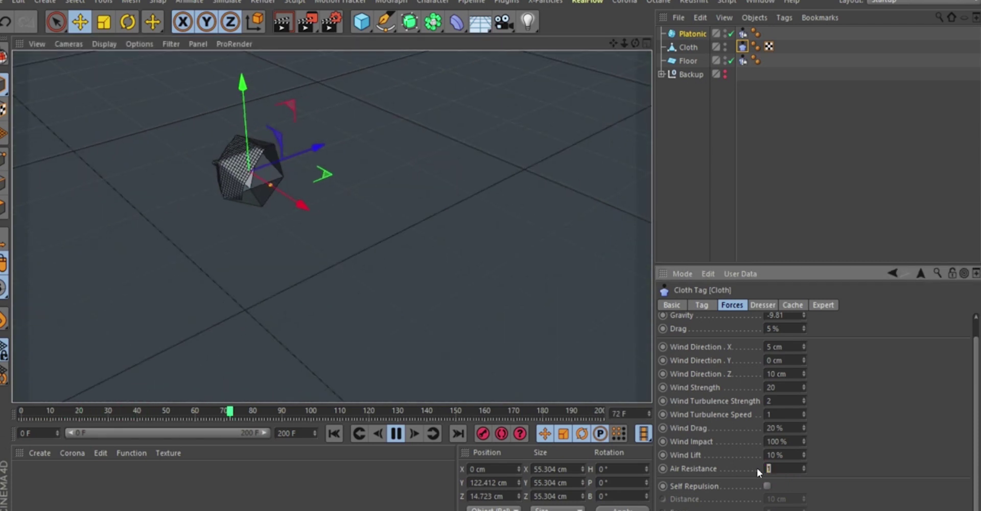
pyautogui.write('10')
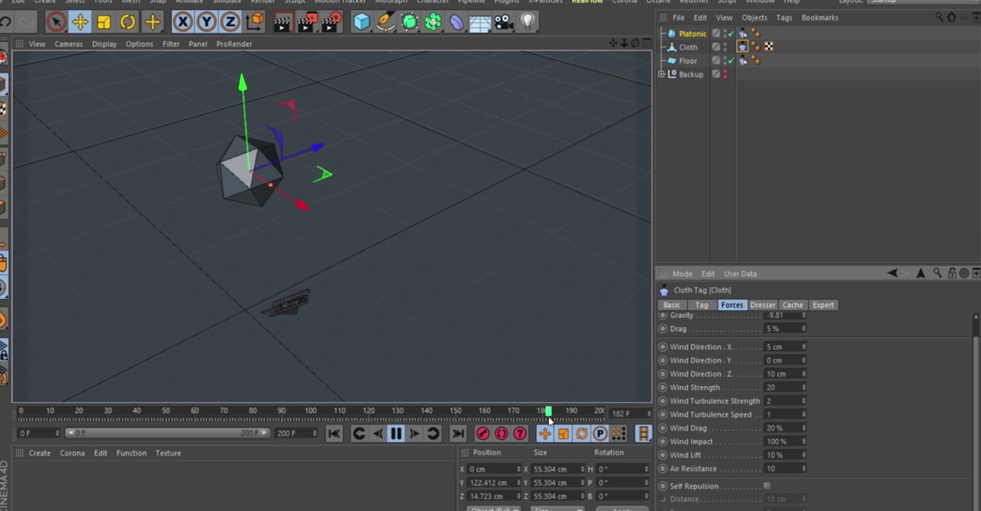
pyautogui.write('1')
pyautogui.press('Return')
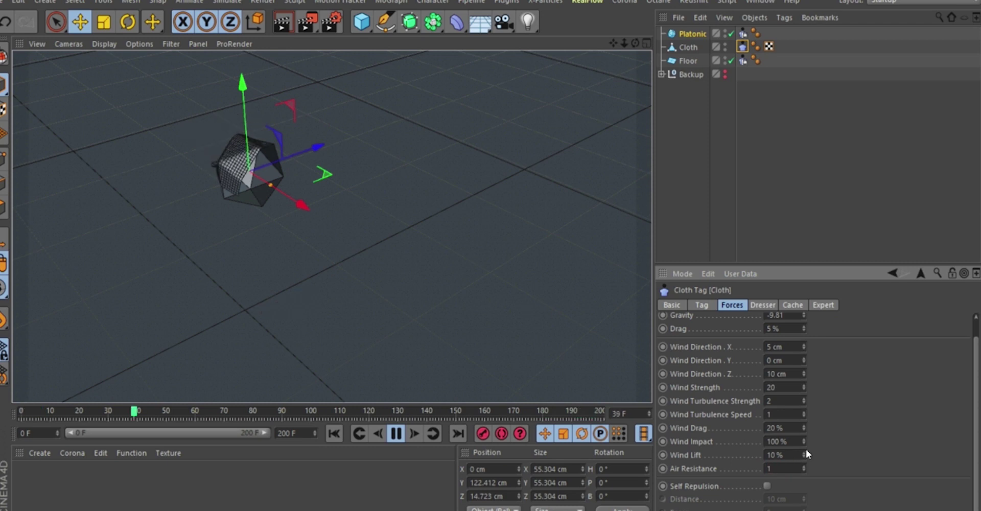
# Step: Examine the cloth sliding off the platonic solid and folding on the floor, pausing playback at frame 173 for a close look
pyautogui.keyDown('alt'); pyautogui.moveTo(312, 257); pyautogui.dragTo(276, 220); pyautogui.keyUp('alt')
pyautogui.keyDown('alt'); pyautogui.moveTo(240, 146); pyautogui.dragTo(241, 112, button='right'); pyautogui.keyUp('alt')
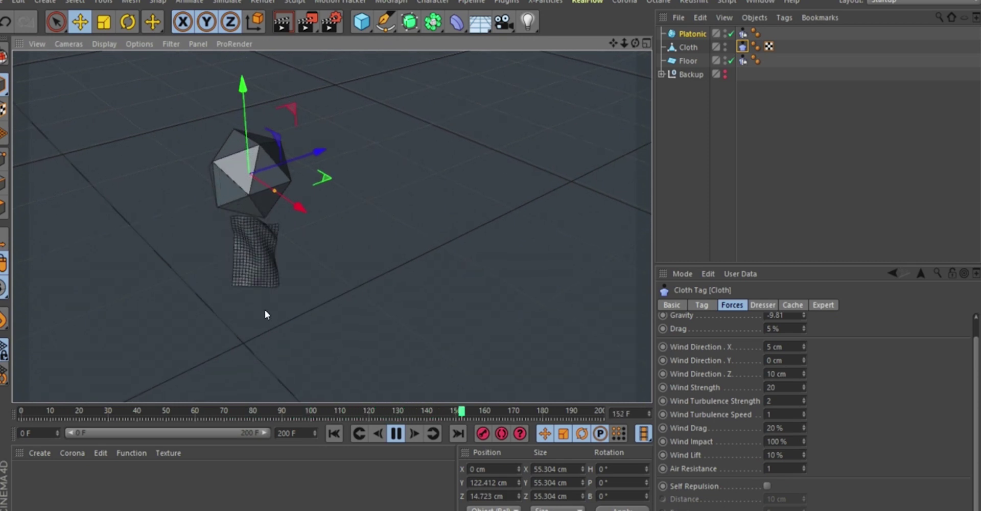
pyautogui.keyDown('alt'); pyautogui.moveTo(287, 300); pyautogui.dragTo(303, 319, button='right'); pyautogui.keyUp('alt')
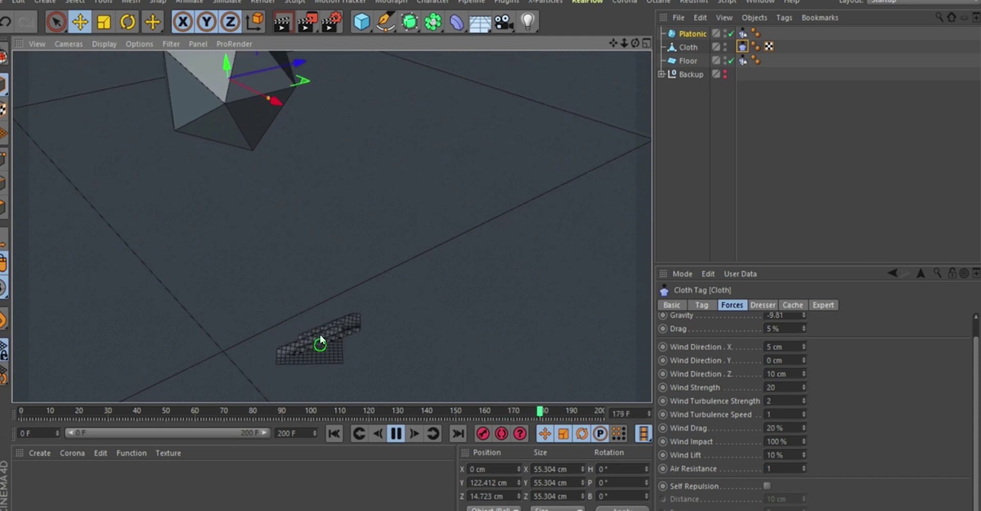
pyautogui.keyDown('alt'); pyautogui.moveTo(319, 338); pyautogui.dragTo(302, 258, button='middle'); pyautogui.keyUp('alt')
pyautogui.keyDown('alt'); pyautogui.moveTo(307, 258); pyautogui.dragTo(312, 210, button='right'); pyautogui.keyUp('alt')
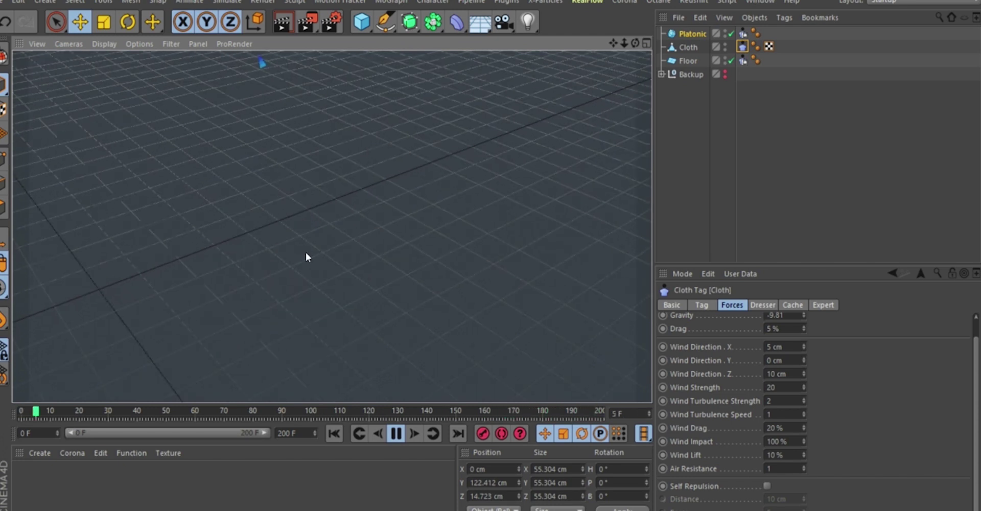
pyautogui.keyDown('alt'); pyautogui.moveTo(296, 314); pyautogui.dragTo(289, 377, button='right'); pyautogui.keyUp('alt')
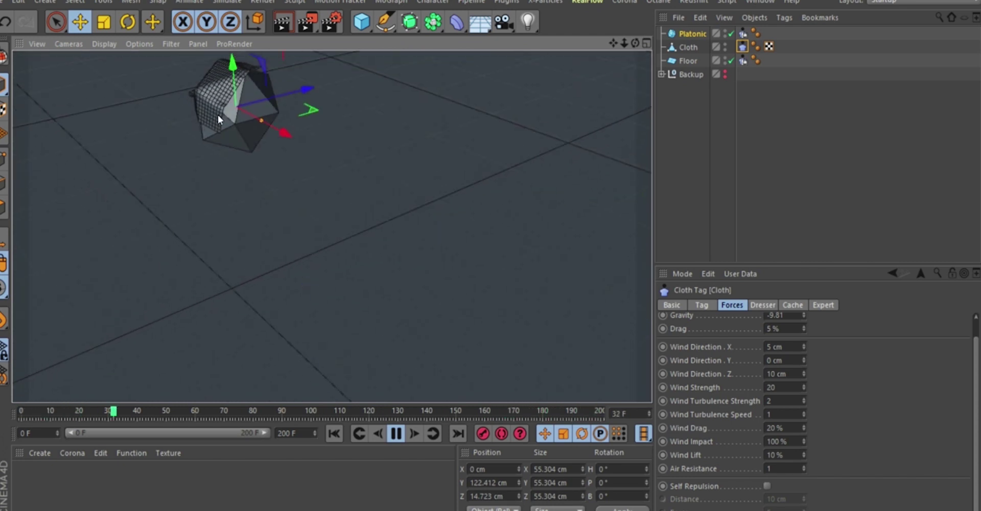
pyautogui.keyDown('alt'); pyautogui.moveTo(217, 107); pyautogui.dragTo(221, 37, button='right'); pyautogui.keyUp('alt')
pyautogui.keyDown('alt'); pyautogui.moveTo(233, 164); pyautogui.dragTo(238, 179, button='middle'); pyautogui.keyUp('alt')
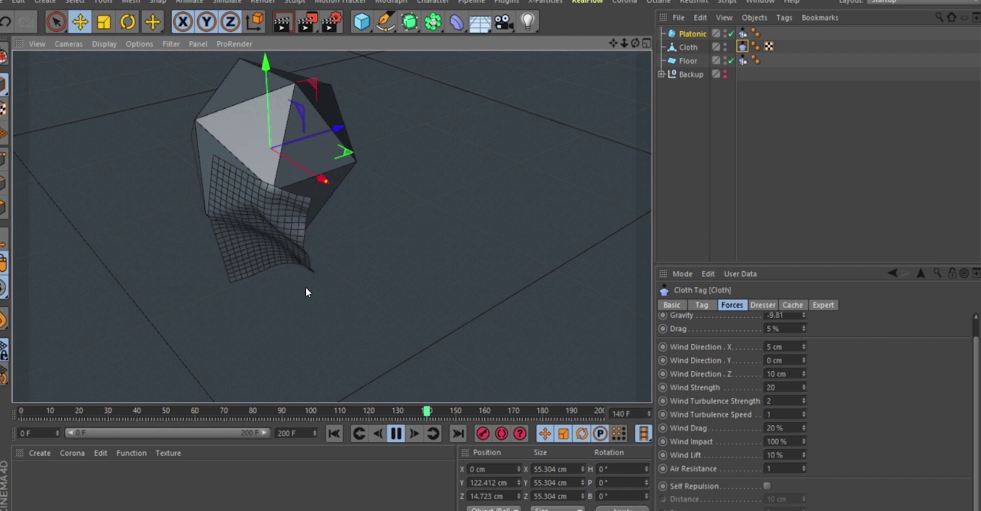
pyautogui.keyDown('alt'); pyautogui.moveTo(305, 294); pyautogui.dragTo(355, 328); pyautogui.keyUp('alt')
pyautogui.click(396, 433)
pyautogui.keyDown('alt'); pyautogui.moveTo(355, 328); pyautogui.dragTo(382, 341, button='right'); pyautogui.keyUp('alt')
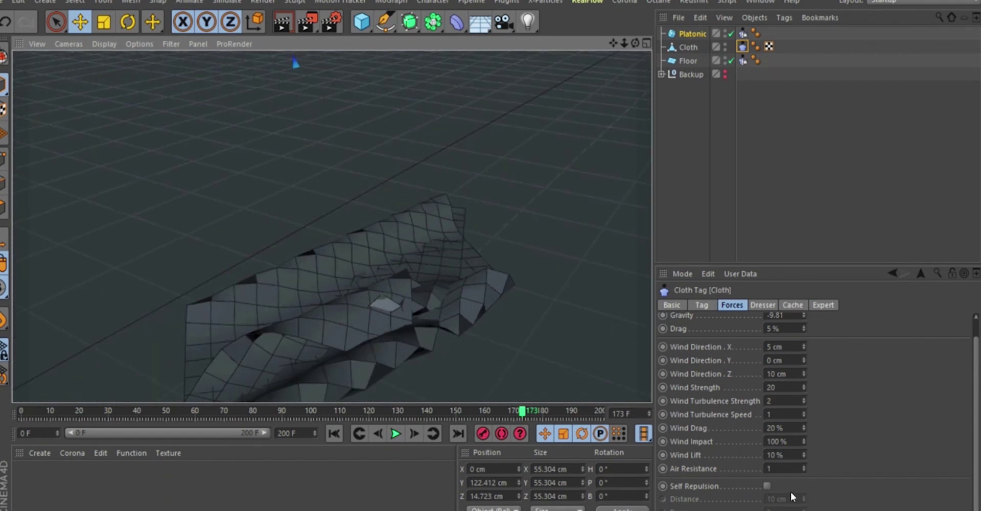
pyautogui.keyDown('alt'); pyautogui.moveTo(443, 398); pyautogui.dragTo(315, 341, button='right'); pyautogui.keyUp('alt')
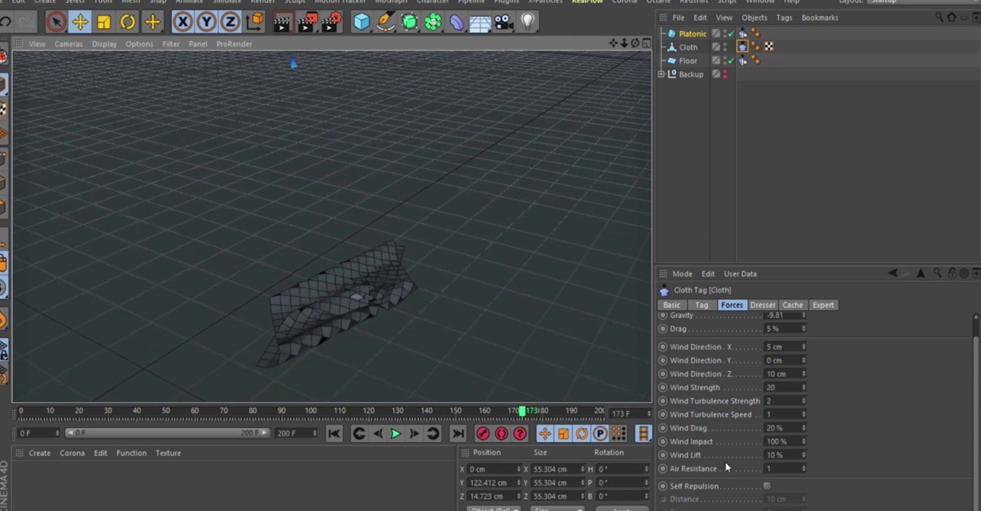
# Step: Enable Self Repulsion in the Cloth tag's forces, return to frame 0 and inspect the flat cloth's mesh above the solid
pyautogui.click(766, 486)
pyautogui.keyDown('alt'); pyautogui.moveTo(338, 264); pyautogui.dragTo(308, 323, button='right'); pyautogui.keyUp('alt')
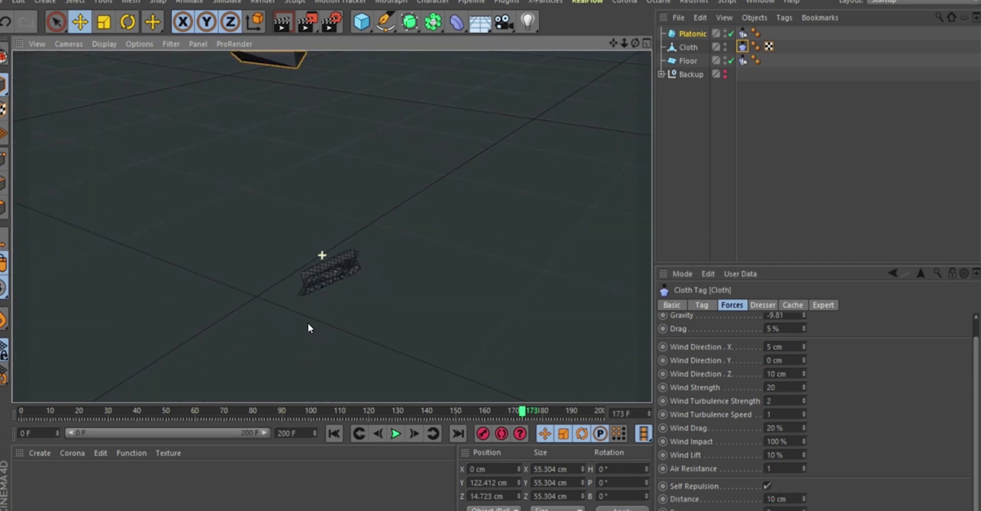
pyautogui.click(331, 433)
pyautogui.press('o')
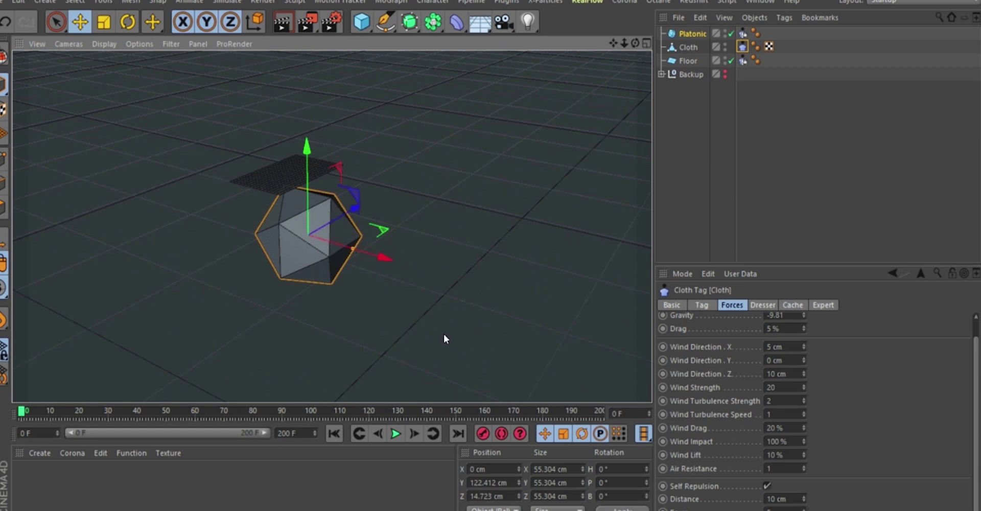
pyautogui.scroll(10, 288, 174)
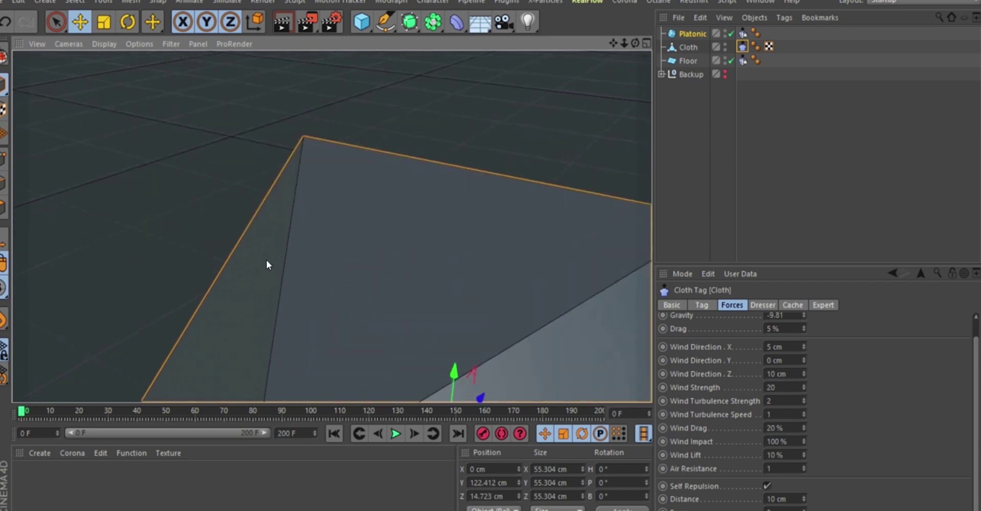
pyautogui.scroll(-4, 267, 260)
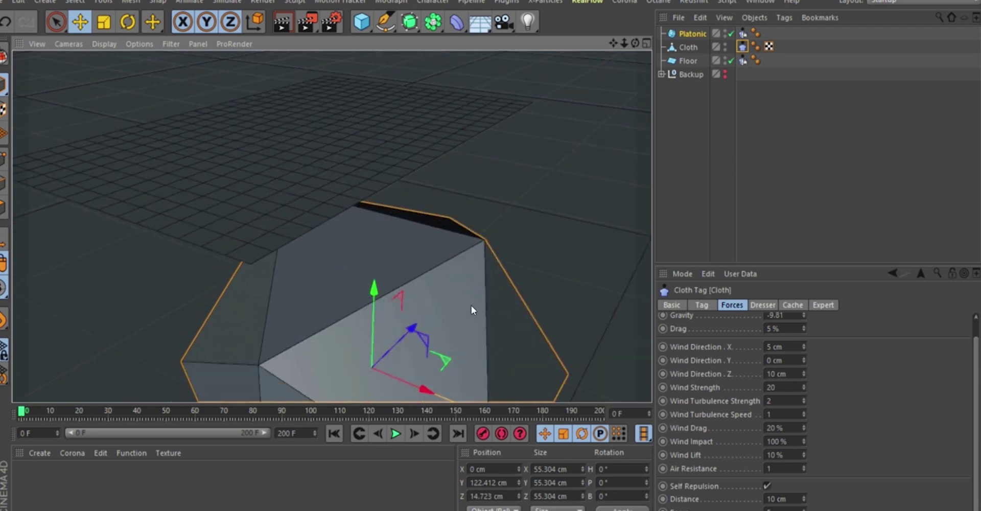
pyautogui.scroll(-3, 281, 201)
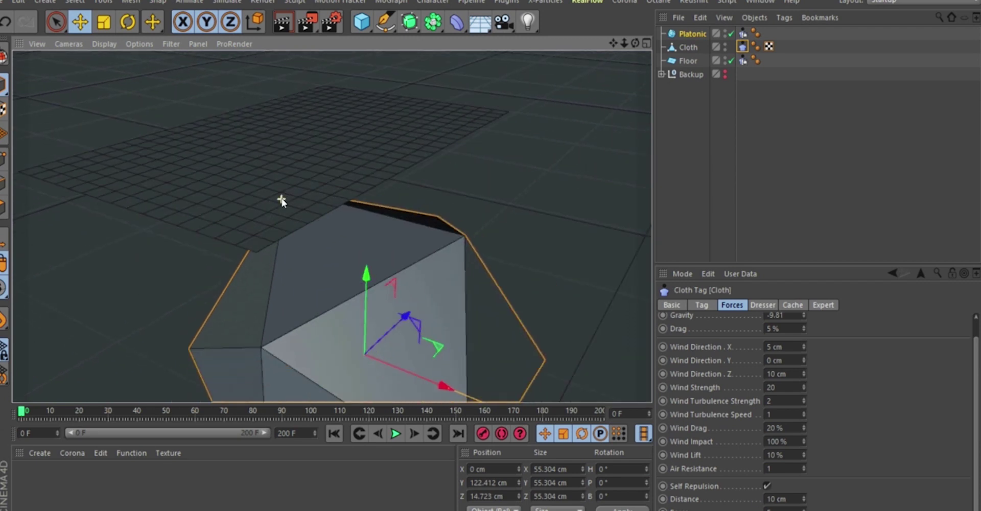
# Step: Add a cube primitive to the scene and set its size to 10 cm on all three axes
pyautogui.click(361, 23)
pyautogui.scroll(-5, 335, 174)
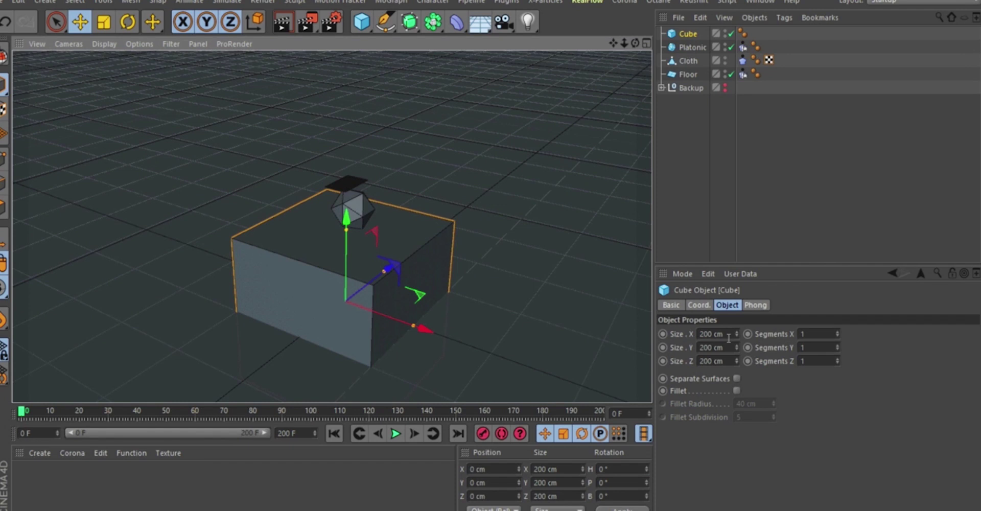
pyautogui.click(710, 333)
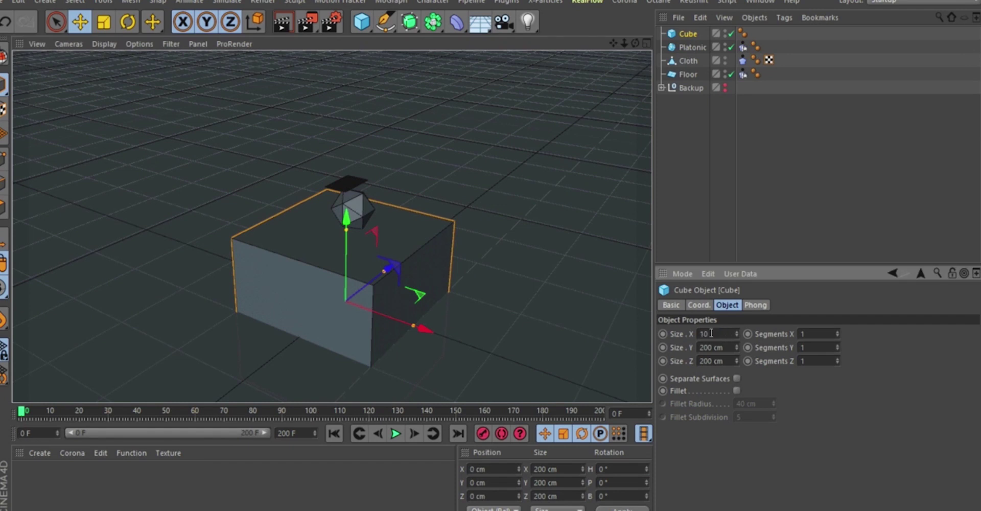
pyautogui.write('10')
pyautogui.press('Tab')
pyautogui.write('10')
pyautogui.press('Tab')
pyautogui.write('10')
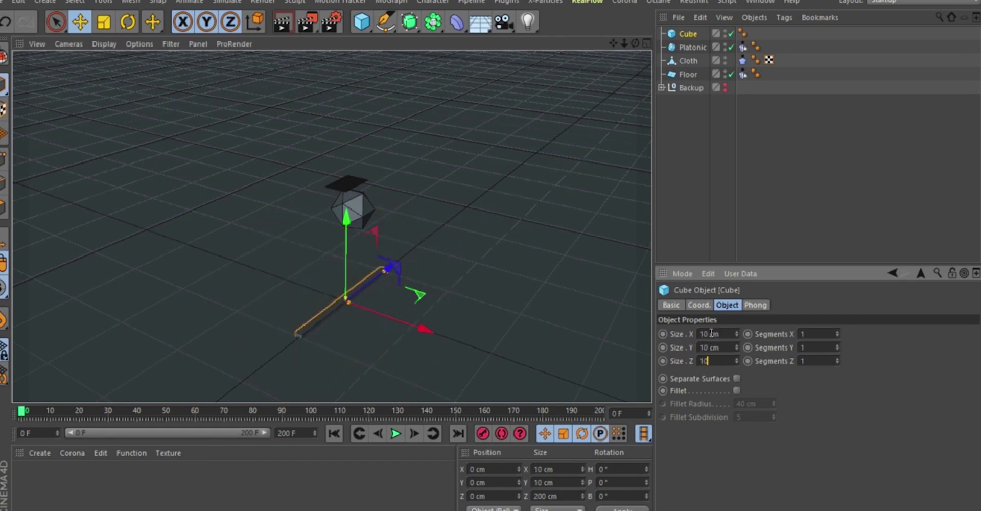
pyautogui.press('Return')
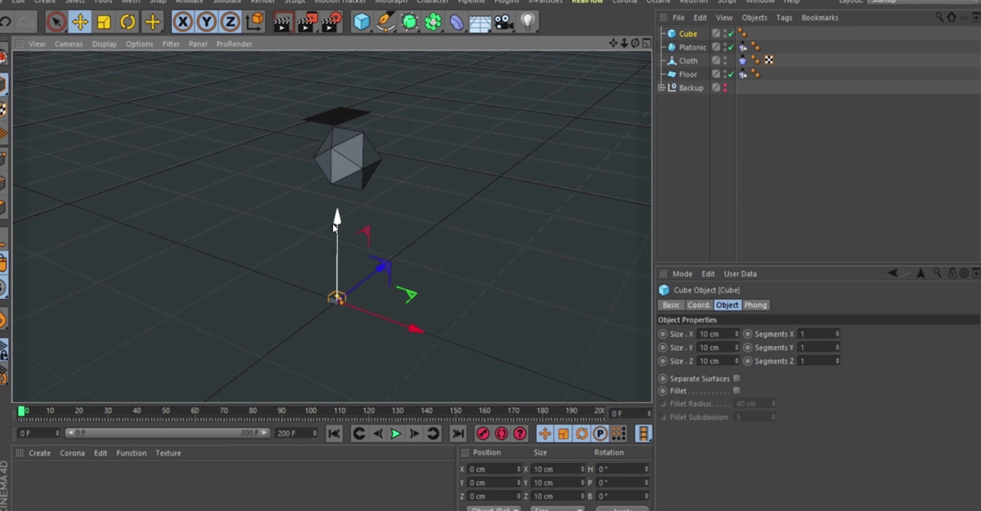
# Step: Raise the cube along Y to about 162.6 cm, level with the cloth, and compare its size with the cloth's mesh cells
pyautogui.moveTo(333, 224); pyautogui.dragTo(333, 97)
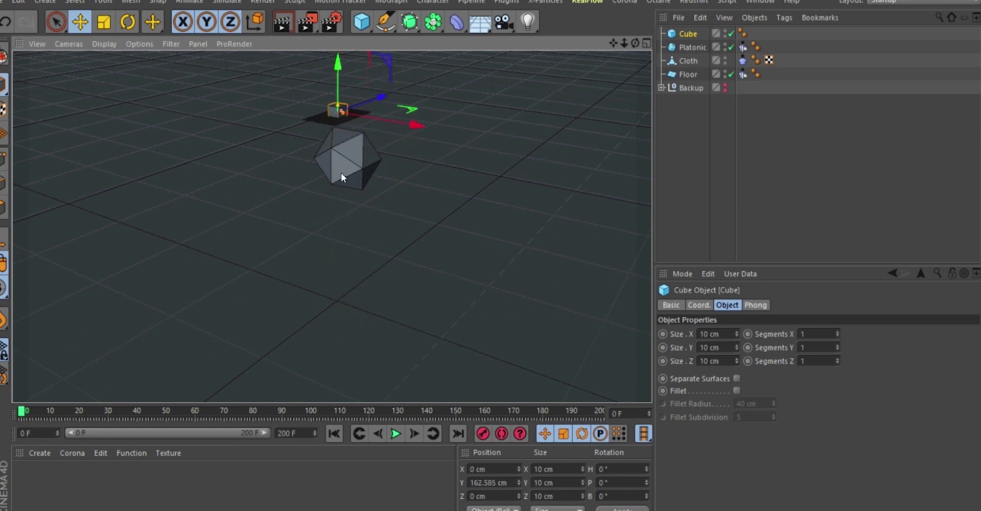
pyautogui.scroll(4, 319, 72)
pyautogui.scroll(-3, 355, 158)
pyautogui.scroll(6, 362, 202)
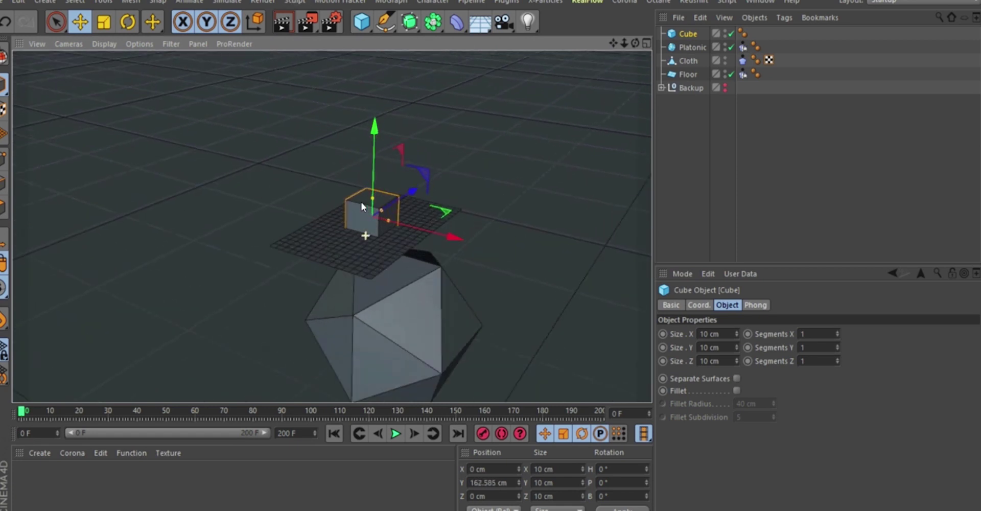
pyautogui.scroll(2, 374, 218)
pyautogui.keyDown('alt'); pyautogui.moveTo(374, 240); pyautogui.dragTo(406, 235); pyautogui.keyUp('alt')
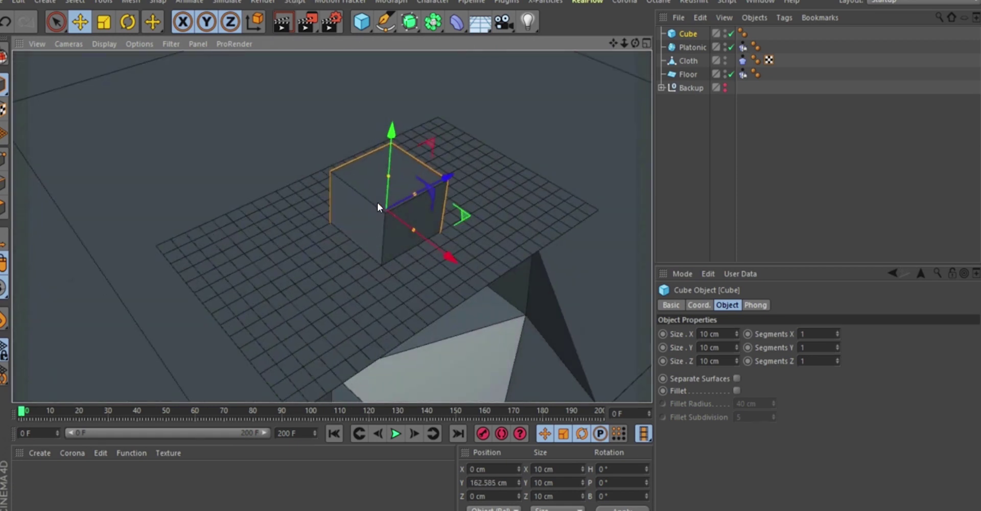
# Step: Reduce the cube's size to 1 cm on all three axes to compare it with one cloth polygon
pyautogui.click(712, 334)
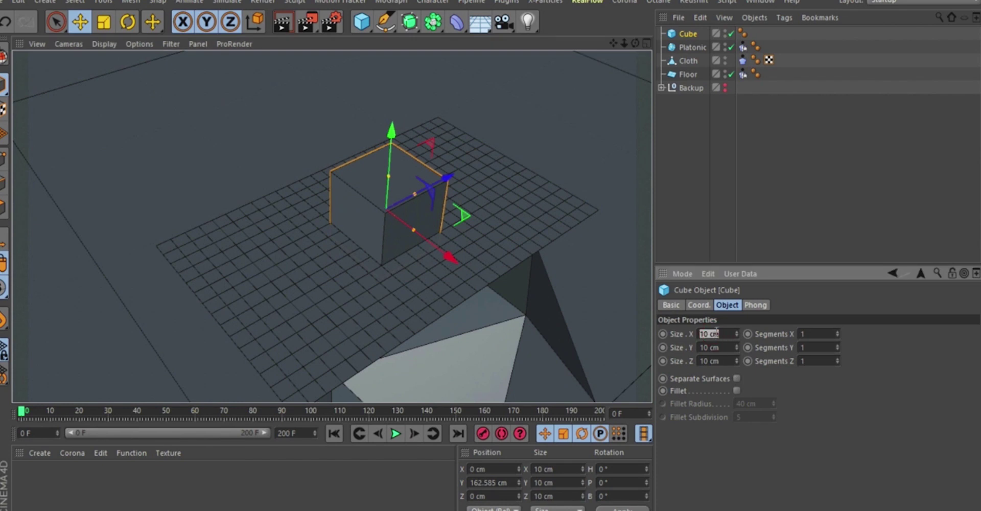
pyautogui.write('1')
pyautogui.press('Tab')
pyautogui.write('1')
pyautogui.press('Tab')
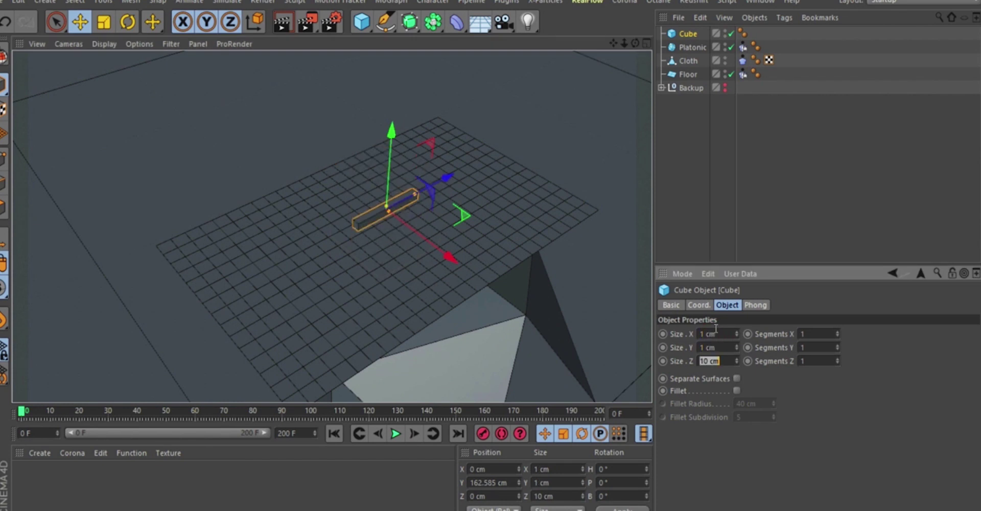
pyautogui.write('1')
pyautogui.press('Return')
pyautogui.scroll(5, 424, 200)
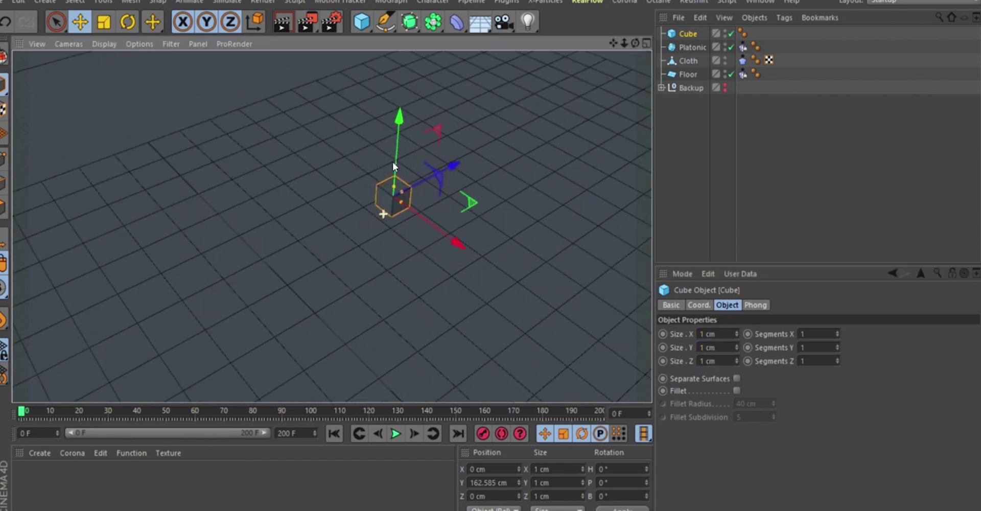
# Step: Lower the cube along Y to about 159.6 cm so it sits in the cloth's surface
pyautogui.moveTo(400, 123); pyautogui.dragTo(393, 198)
pyautogui.scroll(5, 396, 266)
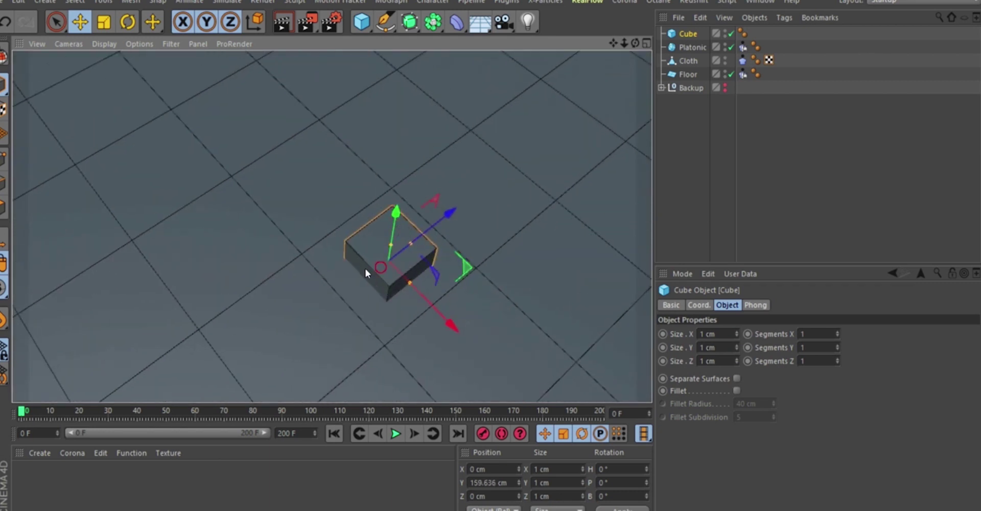
pyautogui.keyDown('alt'); pyautogui.moveTo(357, 270); pyautogui.dragTo(349, 280); pyautogui.keyUp('alt')
# Step: Shrink the cube to 0.5 cm on all three axes and raise it along Y to about 160.1 cm
pyautogui.doubleClick(718, 334)
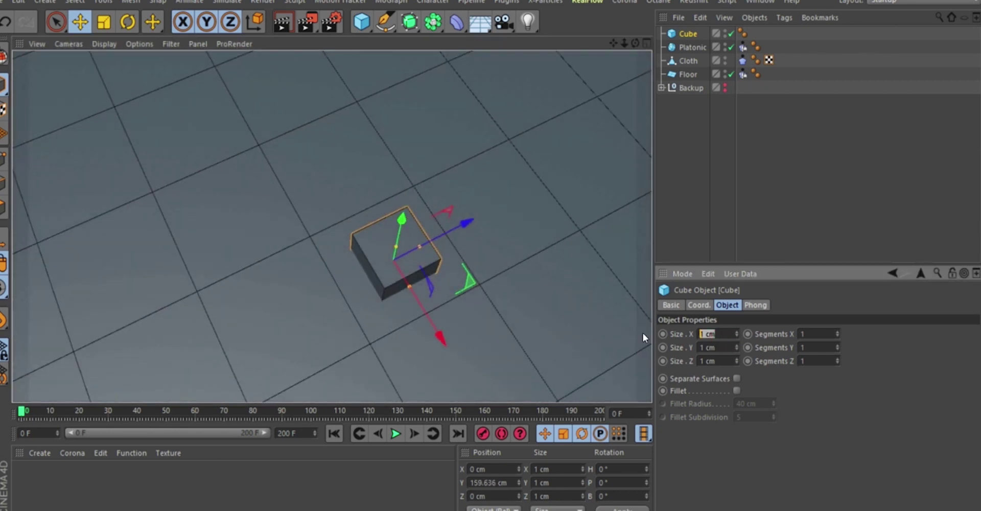
pyautogui.write('0.5')
pyautogui.press('Tab')
pyautogui.write('0.5')
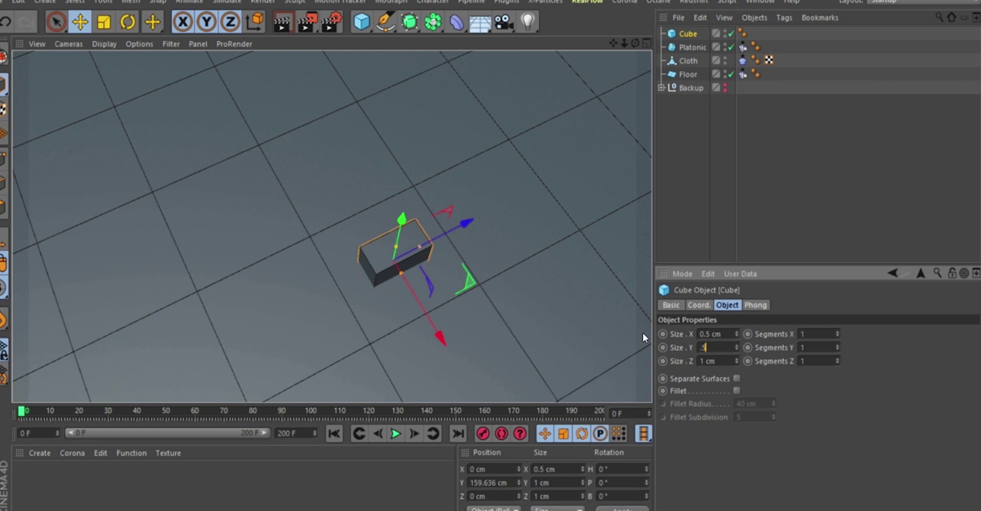
pyautogui.press('Tab')
pyautogui.press('BackSpace')
pyautogui.write('0.5')
pyautogui.press('Return')
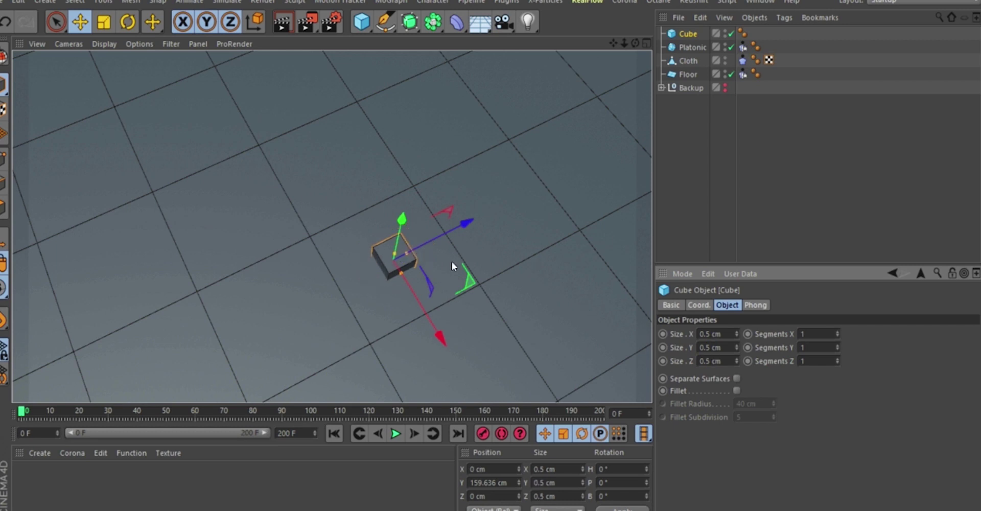
pyautogui.keyDown('alt'); pyautogui.moveTo(452, 261); pyautogui.dragTo(408, 149); pyautogui.keyUp('alt')
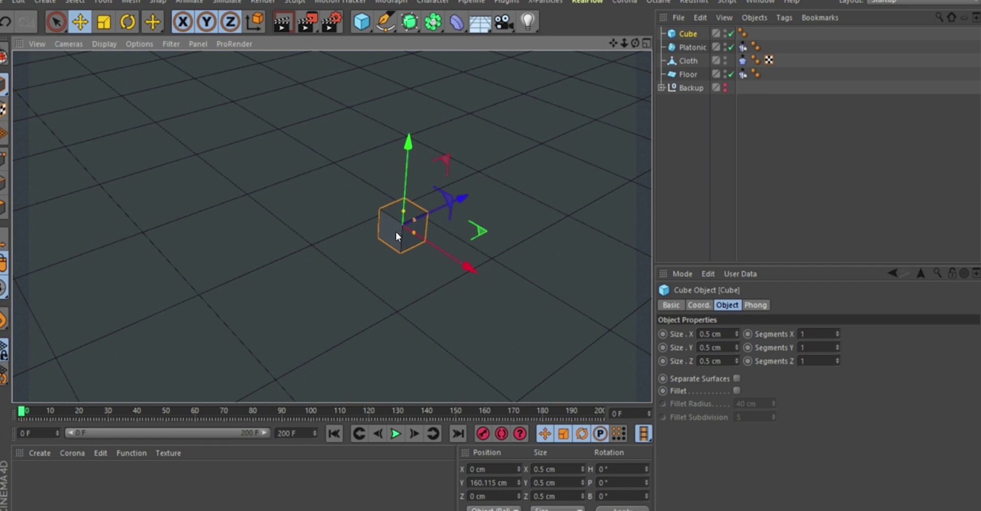
# Step: Set the cube's size to 0.1 cm on all three axes
pyautogui.click(710, 333)
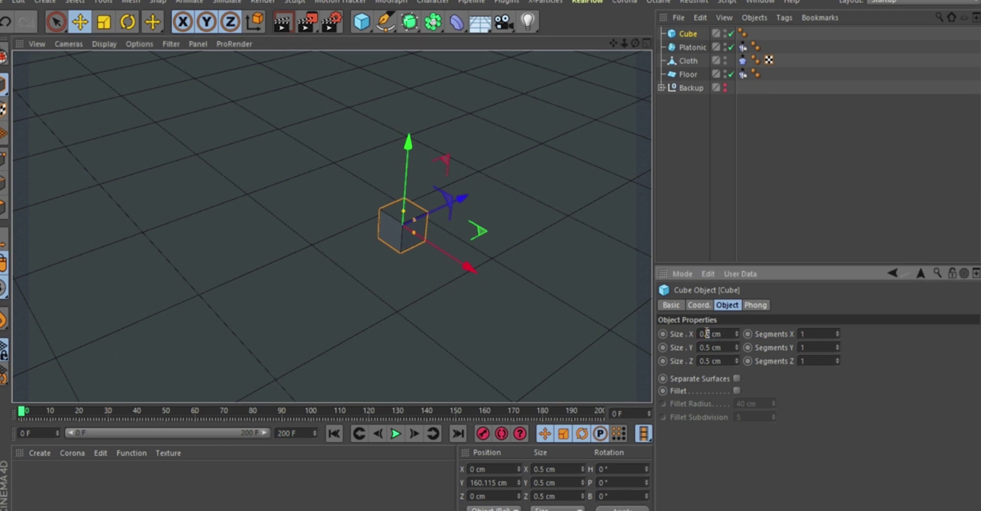
pyautogui.write('0.1')
pyautogui.press('Tab')
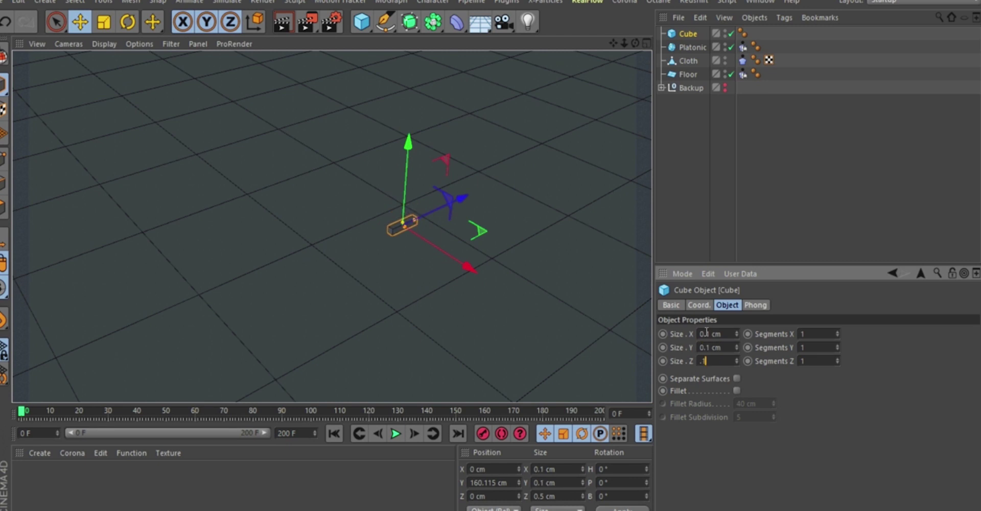
pyautogui.keyDown('alt'); pyautogui.moveTo(414, 200); pyautogui.dragTo(403, 172, button='right'); pyautogui.keyUp('alt')
# Step: Delete the reference cube and set the Cloth tag's Self Repulsion Distance to 0.15 cm
pyautogui.click(685, 30)
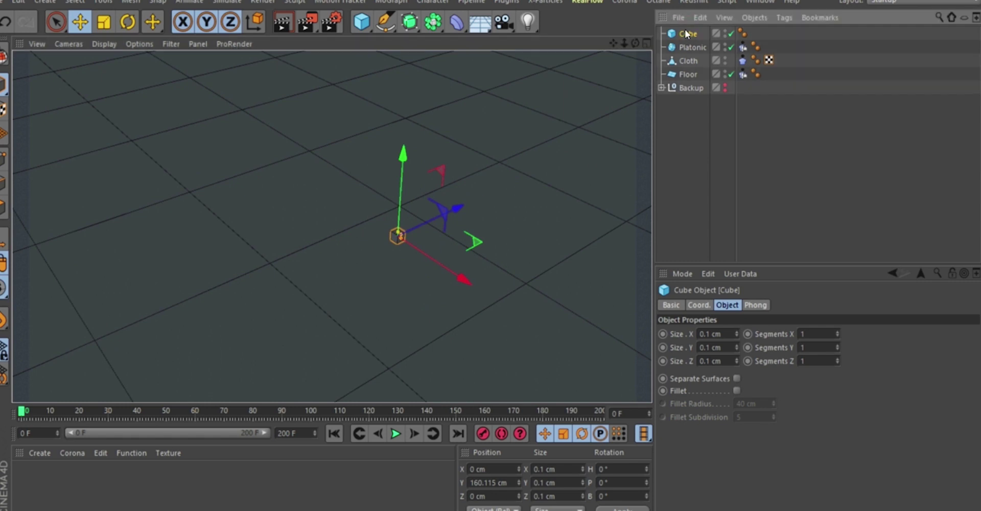
pyautogui.press('Delete')
pyautogui.click(742, 46)
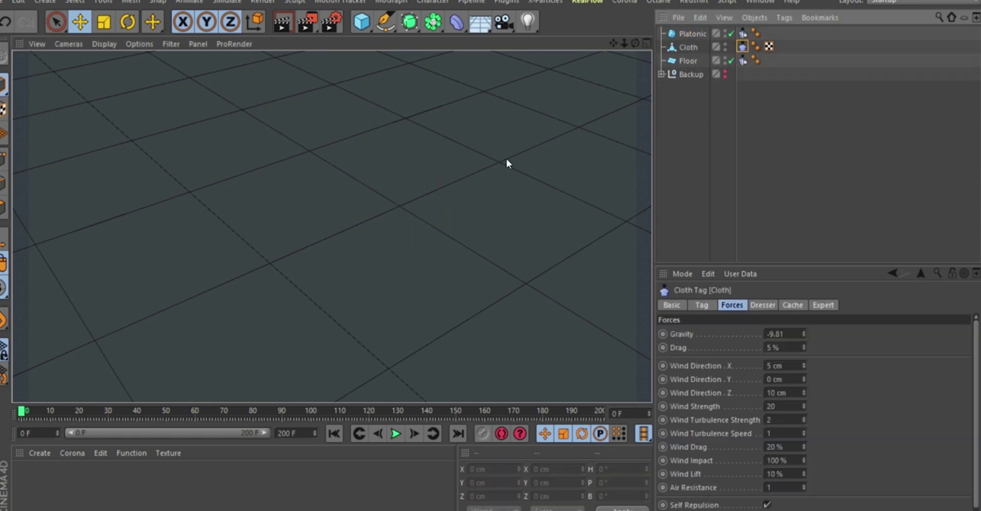
pyautogui.keyDown('alt'); pyautogui.moveTo(394, 167); pyautogui.dragTo(313, 332, button='right'); pyautogui.keyUp('alt')
pyautogui.moveTo(333, 225)
pyautogui.keyDown('alt'); pyautogui.mouseDown()
pyautogui.moveTo(371, 169)
pyautogui.moveTo(338, 218)
pyautogui.mouseUp(); pyautogui.keyUp('alt')
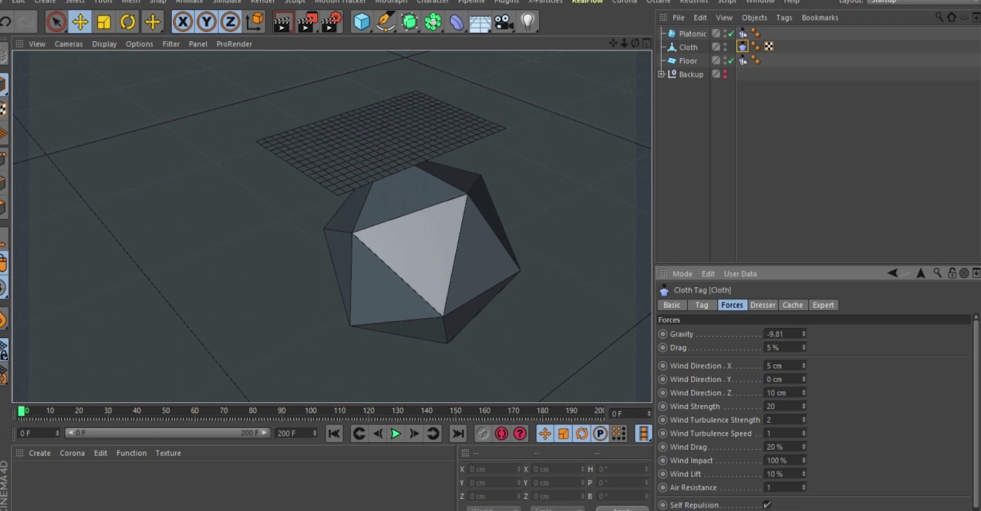
pyautogui.scroll(-1, 720, 462)
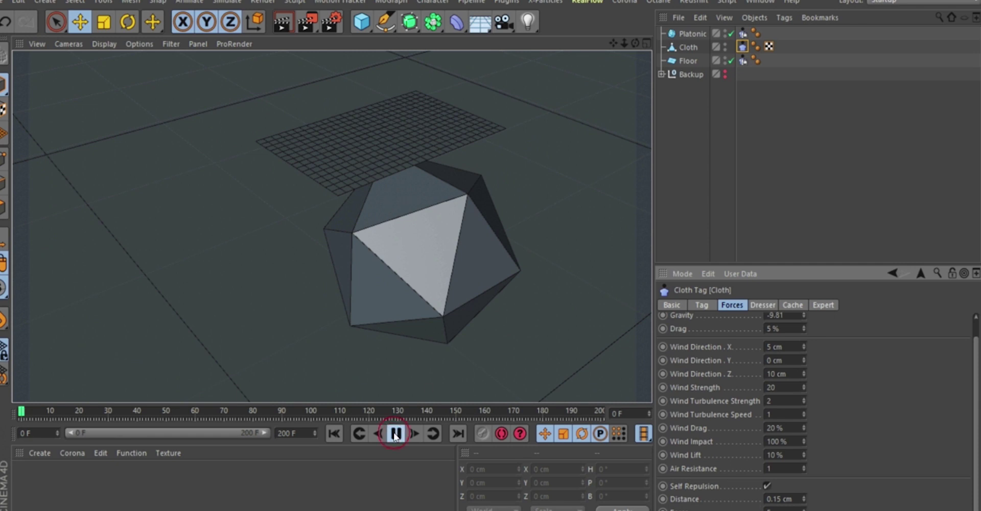
# Step: Play the simulation and examine from several angles how the cloth drapes over the solid and folds on the floor
pyautogui.scroll(-2, 355, 197)
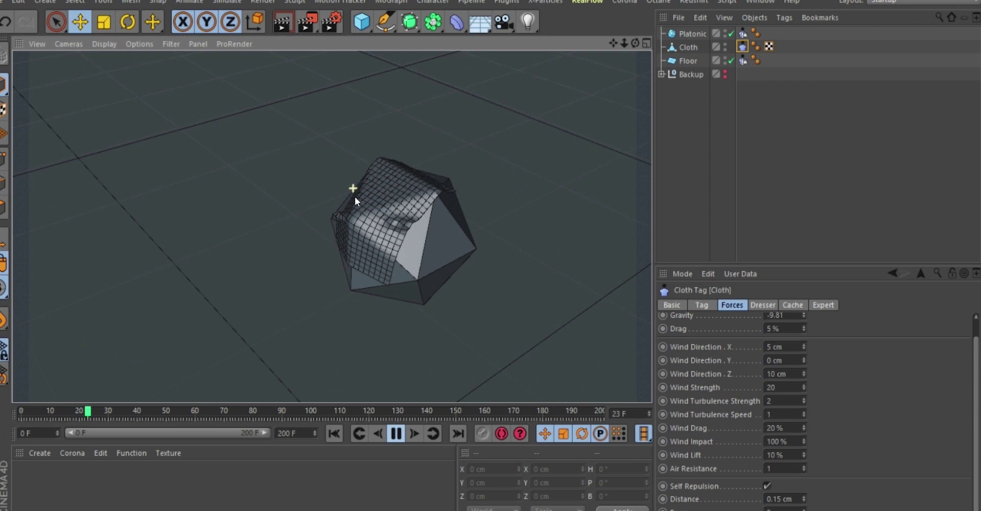
pyautogui.scroll(2, 407, 227)
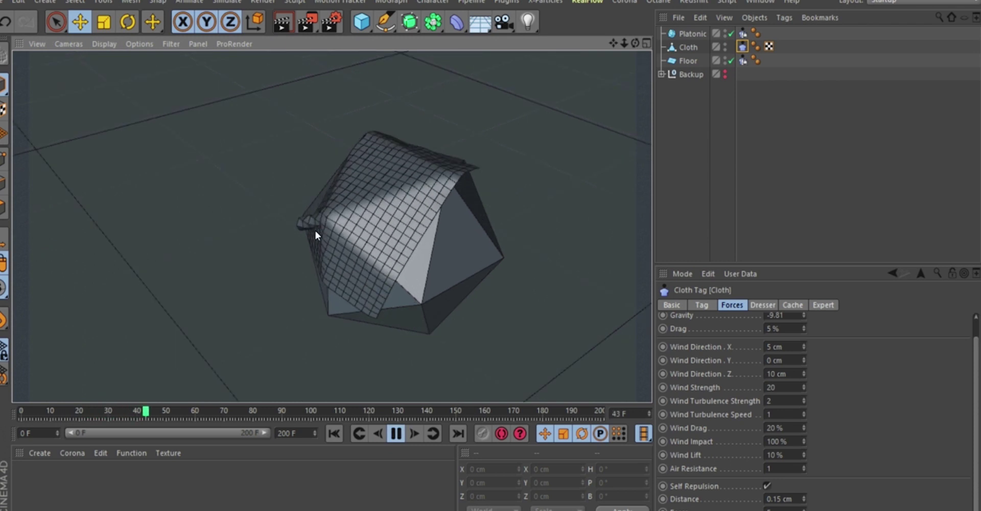
pyautogui.keyDown('alt'); pyautogui.moveTo(314, 234); pyautogui.dragTo(440, 259); pyautogui.keyUp('alt')
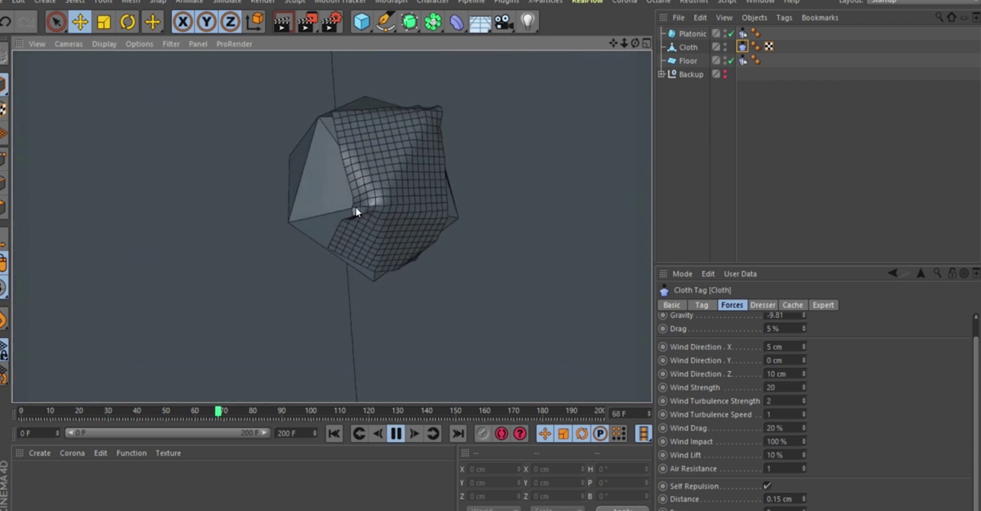
pyautogui.keyDown('alt'); pyautogui.moveTo(356, 207); pyautogui.dragTo(401, 67, button='right'); pyautogui.keyUp('alt')
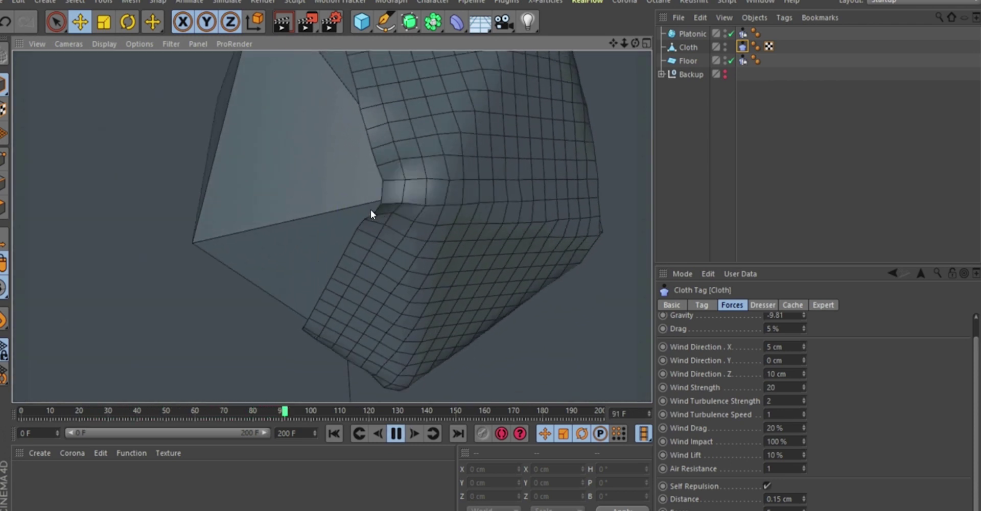
pyautogui.keyDown('alt'); pyautogui.moveTo(375, 228); pyautogui.dragTo(383, 259, button='right'); pyautogui.keyUp('alt')
pyautogui.moveTo(383, 259)
pyautogui.keyDown('alt'); pyautogui.mouseDown()
pyautogui.moveTo(236, 197)
pyautogui.moveTo(287, 208)
pyautogui.moveTo(291, 277)
pyautogui.moveTo(274, 236)
pyautogui.moveTo(221, 236)
pyautogui.moveTo(202, 211)
pyautogui.mouseUp(); pyautogui.keyUp('alt')
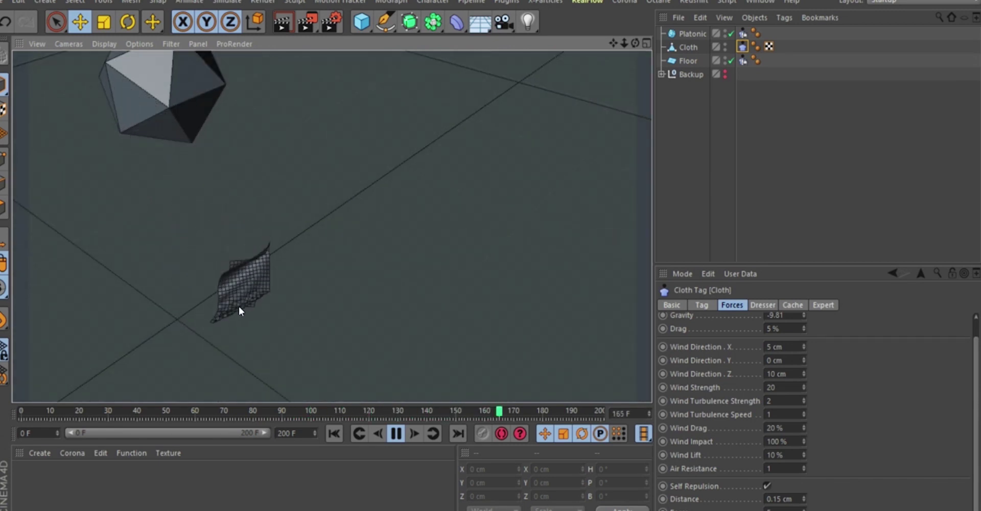
pyautogui.moveTo(239, 310)
pyautogui.keyDown('alt'); pyautogui.mouseDown(button='right')
pyautogui.moveTo(277, 207)
pyautogui.moveTo(269, 263)
pyautogui.moveTo(271, 253)
pyautogui.mouseUp(button='right'); pyautogui.keyUp('alt')
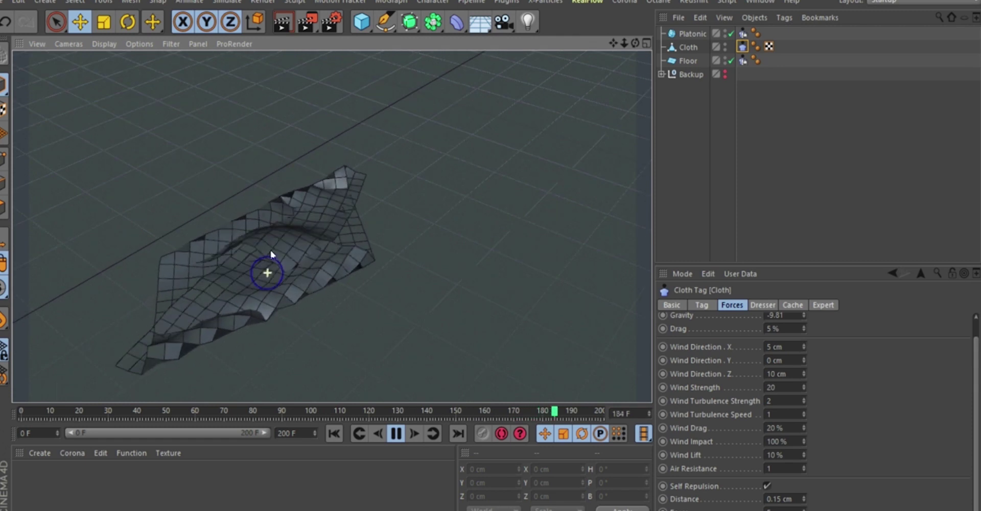
pyautogui.moveTo(271, 250)
pyautogui.keyDown('alt'); pyautogui.mouseDown()
pyautogui.moveTo(336, 262)
pyautogui.moveTo(282, 279)
pyautogui.mouseUp(); pyautogui.keyUp('alt')
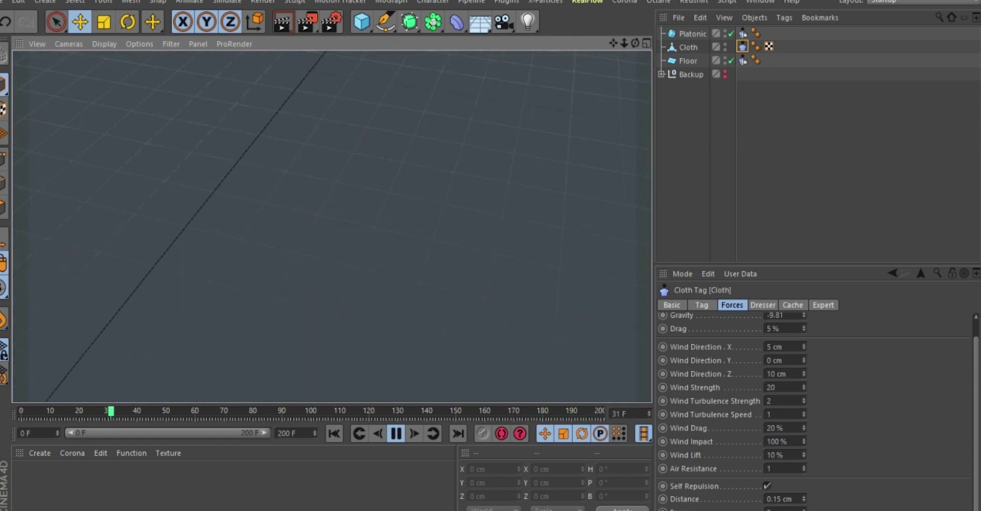
# Step: Set the Cloth tag's Self Repulsion Distance to 1 cm and replay the simulation from frame 0
pyautogui.click(778, 499)
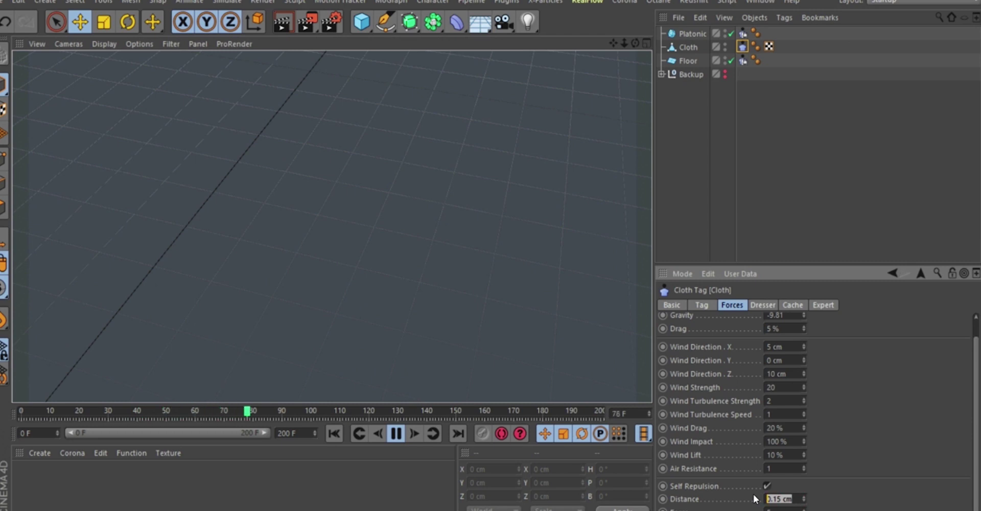
pyautogui.write('1')
pyautogui.press('Return')
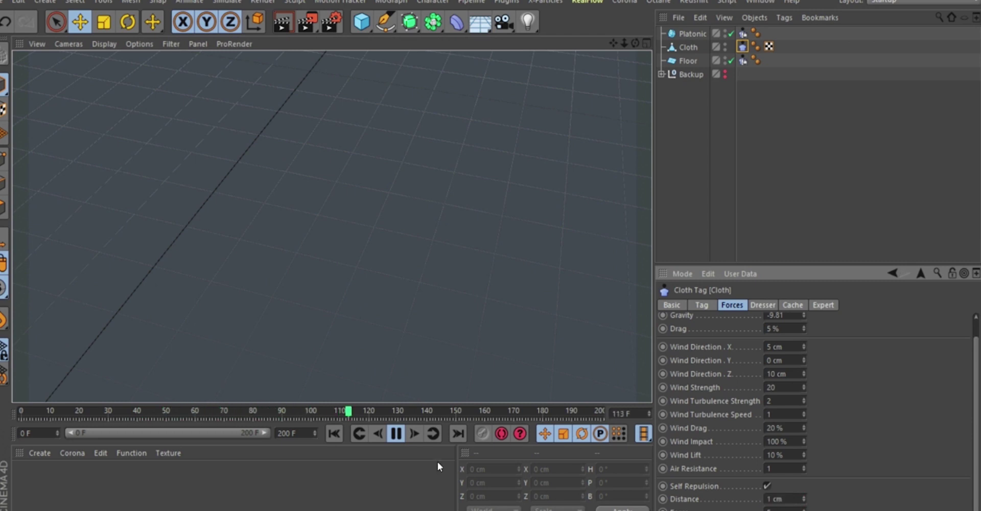
pyautogui.click(399, 433)
pyautogui.click(334, 433)
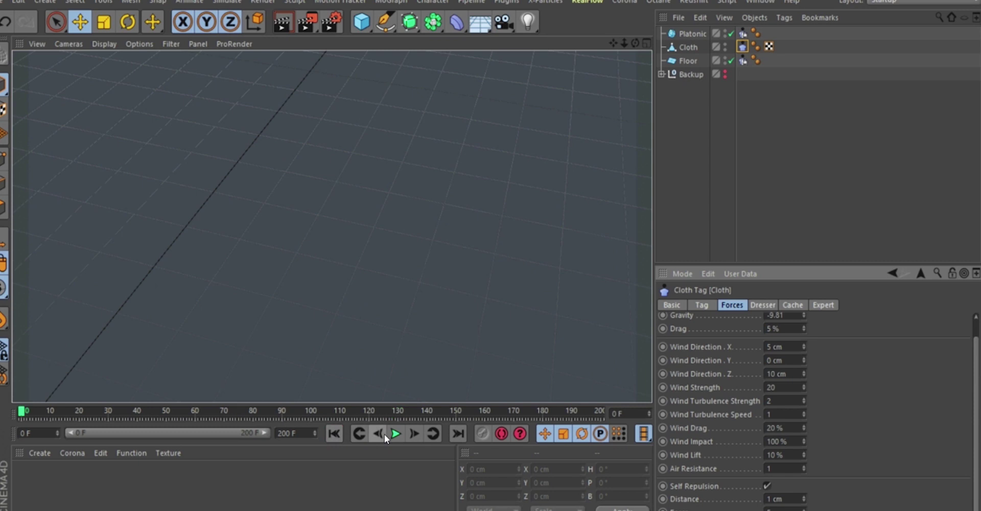
pyautogui.click(397, 433)
# Step: Examine the cloth's folds up close during playback as it drapes over the platonic solid and slides off
pyautogui.keyDown('alt'); pyautogui.moveTo(295, 256); pyautogui.dragTo(294, 93, button='right'); pyautogui.keyUp('alt')
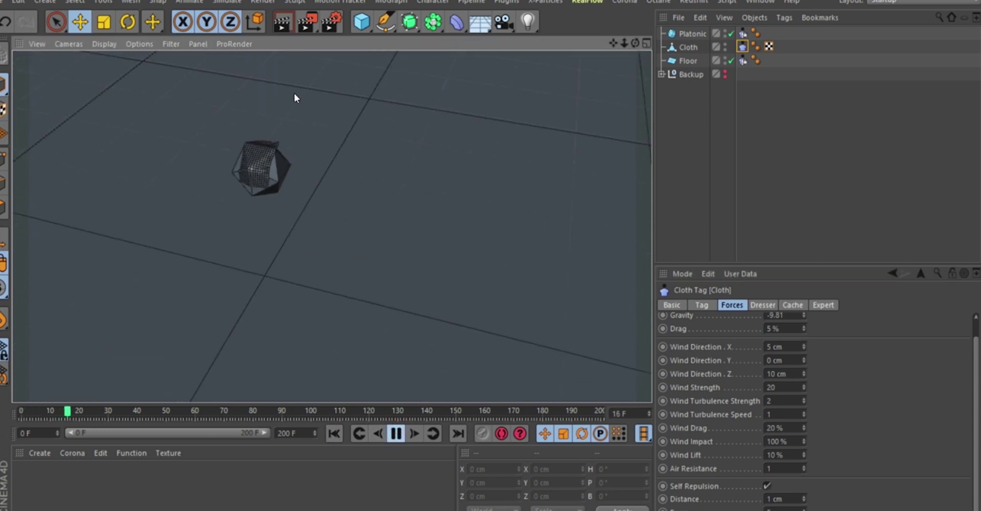
pyautogui.keyDown('alt'); pyautogui.moveTo(260, 173); pyautogui.dragTo(254, 243, button='right'); pyautogui.keyUp('alt')
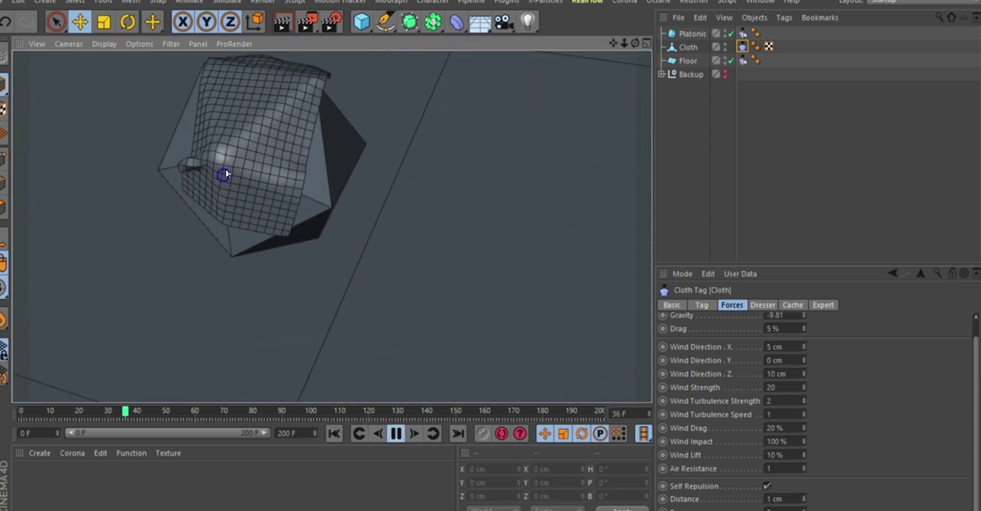
pyautogui.keyDown('alt'); pyautogui.moveTo(224, 172); pyautogui.dragTo(213, 158, button='right'); pyautogui.keyUp('alt')
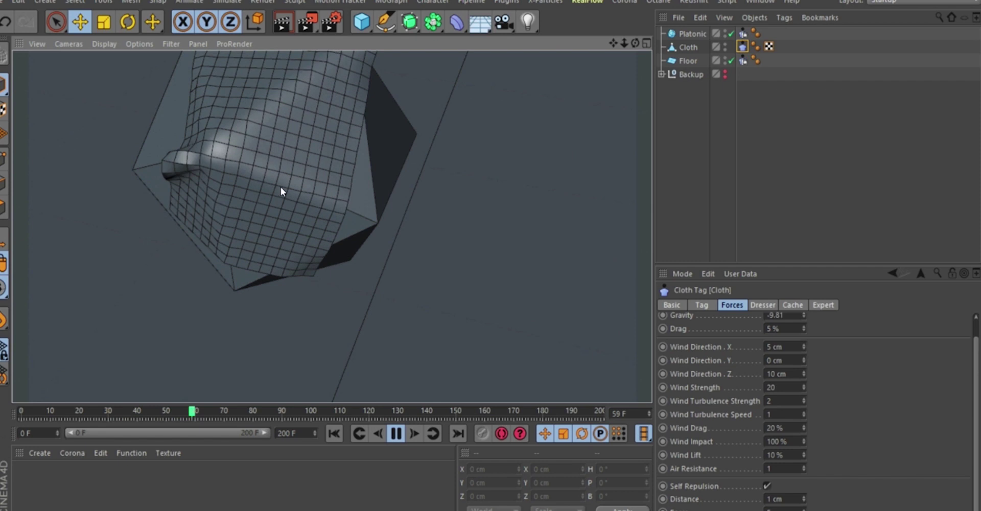
pyautogui.keyDown('alt'); pyautogui.moveTo(265, 234); pyautogui.dragTo(272, 250, button='right'); pyautogui.keyUp('alt')
pyautogui.keyDown('alt'); pyautogui.moveTo(236, 216); pyautogui.dragTo(195, 179, button='middle'); pyautogui.keyUp('alt')
pyautogui.keyDown('alt'); pyautogui.moveTo(228, 208); pyautogui.dragTo(235, 276, button='right'); pyautogui.keyUp('alt')
pyautogui.keyDown('alt'); pyautogui.moveTo(262, 289); pyautogui.dragTo(222, 206, button='middle'); pyautogui.keyUp('alt')
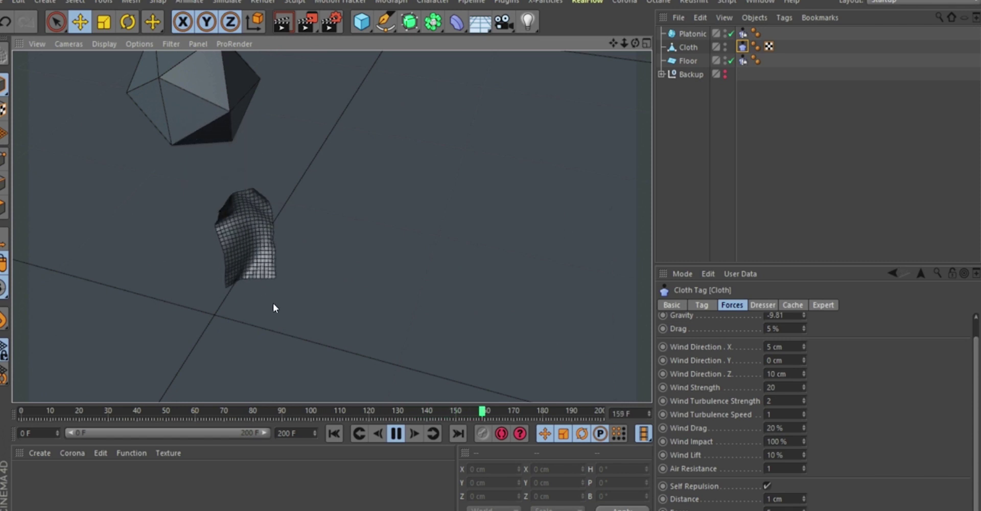
# Step: Pause the simulation while the cloth is folding near the floor and examine its overlapping folds up close
pyautogui.click(396, 433)
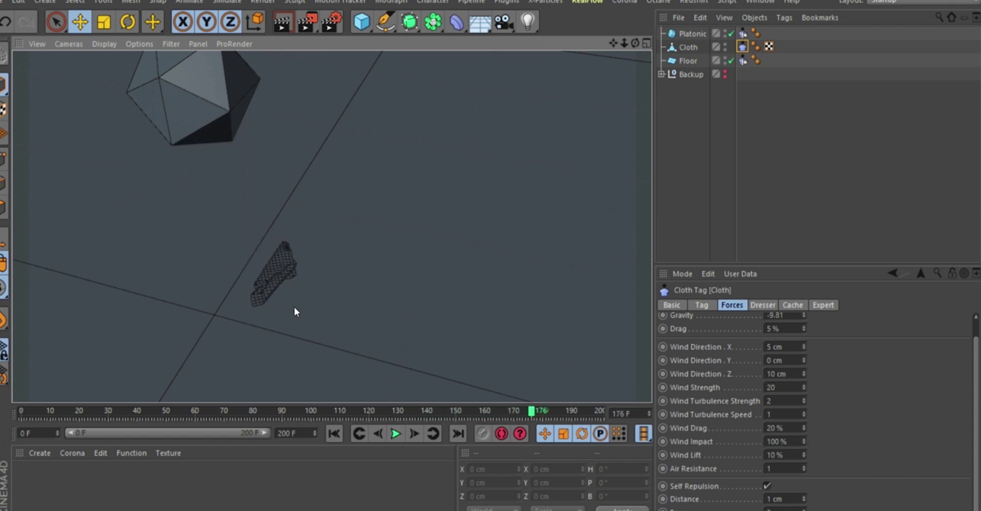
pyautogui.keyDown('alt'); pyautogui.moveTo(285, 287); pyautogui.dragTo(267, 211, button='right'); pyautogui.keyUp('alt')
pyautogui.keyDown('alt'); pyautogui.moveTo(258, 226); pyautogui.dragTo(319, 232); pyautogui.keyUp('alt')
pyautogui.keyDown('alt'); pyautogui.moveTo(285, 226); pyautogui.dragTo(349, 222, button='right'); pyautogui.keyUp('alt')
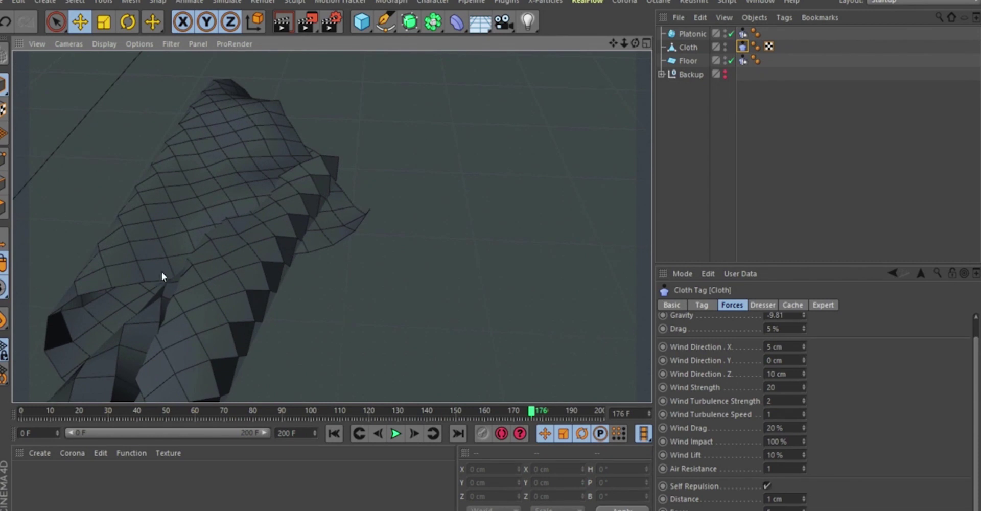
pyautogui.keyDown('alt'); pyautogui.moveTo(293, 246); pyautogui.dragTo(351, 235); pyautogui.keyUp('alt')
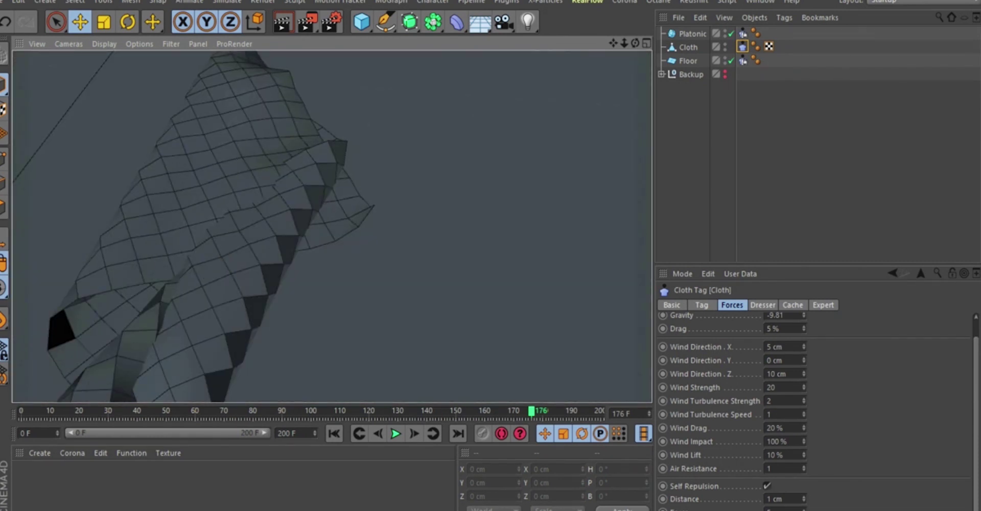
pyautogui.moveTo(775, 510); pyautogui.dragTo(766, 510)
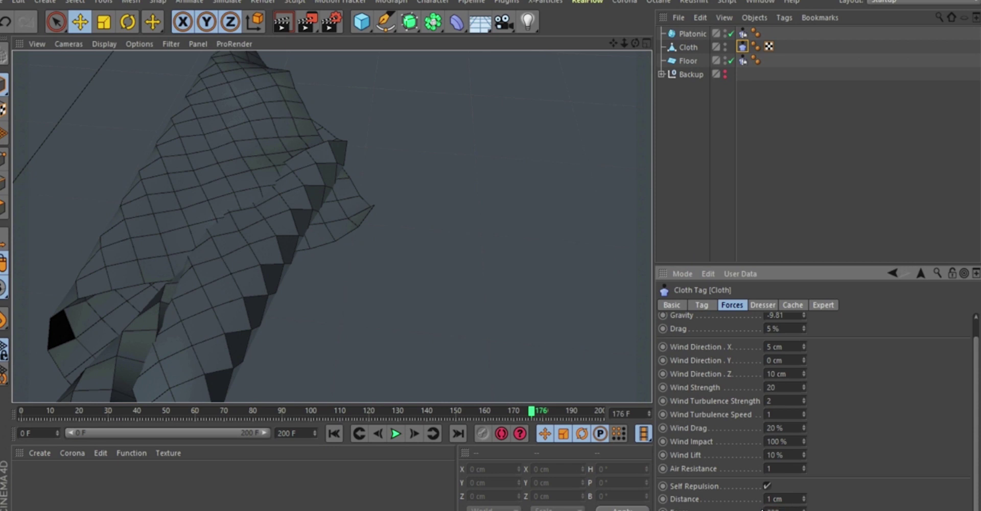
# Step: Replay the simulation from frame 0 and follow the cloth as it drapes over the solid and slides to the floor
pyautogui.click(333, 433)
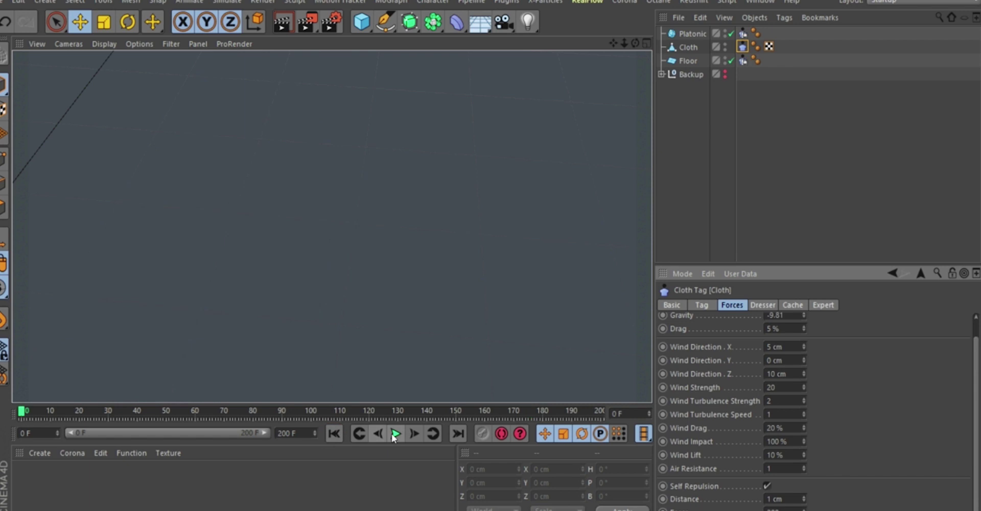
pyautogui.click(396, 433)
pyautogui.keyDown('alt'); pyautogui.moveTo(377, 248); pyautogui.dragTo(319, 335); pyautogui.keyUp('alt')
pyautogui.keyDown('alt'); pyautogui.moveTo(318, 335); pyautogui.dragTo(295, 339, button='right'); pyautogui.keyUp('alt')
pyautogui.keyDown('alt'); pyautogui.moveTo(293, 134); pyautogui.dragTo(244, 186, button='middle'); pyautogui.keyUp('alt')
pyautogui.keyDown('alt'); pyautogui.moveTo(267, 118); pyautogui.dragTo(238, 168); pyautogui.keyUp('alt')
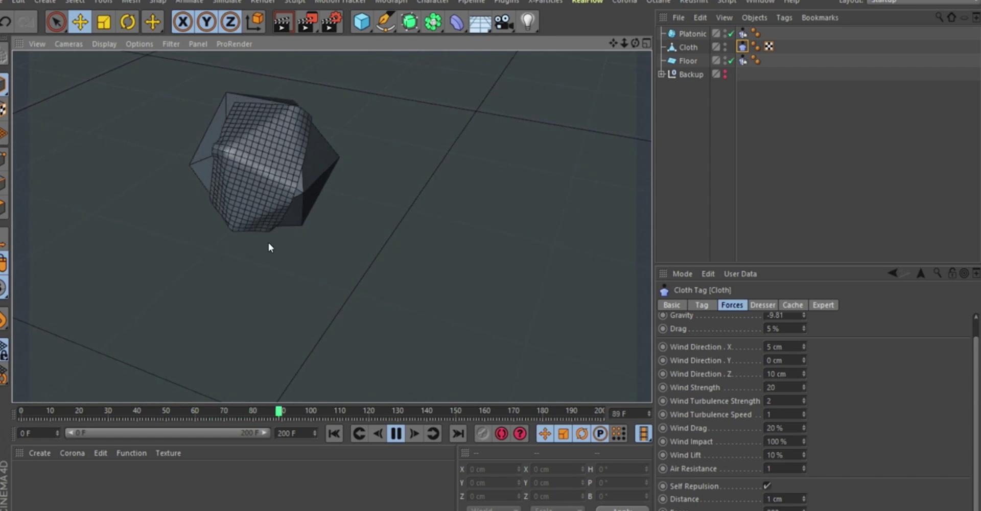
pyautogui.keyDown('alt'); pyautogui.moveTo(302, 287); pyautogui.dragTo(204, 120); pyautogui.keyUp('alt')
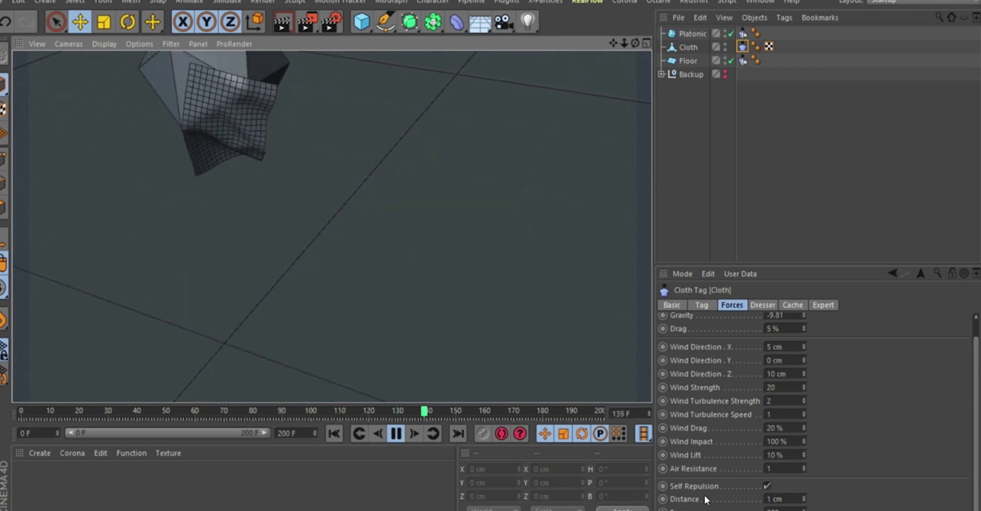
pyautogui.keyDown('alt'); pyautogui.moveTo(276, 308); pyautogui.dragTo(390, 400); pyautogui.keyUp('alt')
pyautogui.click(397, 433)
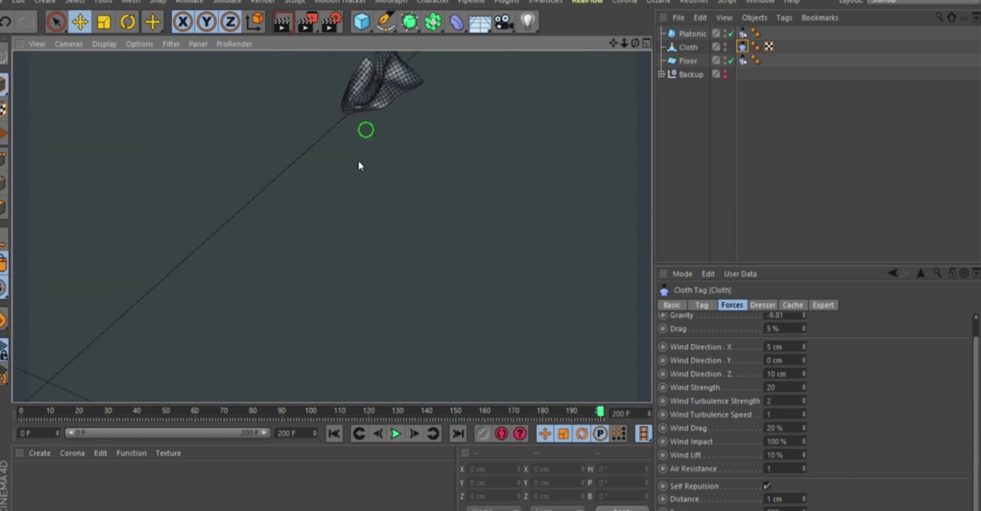
# Step: Examine the crumpled cloth on the floor at frame 200 from several angles and distances
pyautogui.keyDown('alt'); pyautogui.moveTo(358, 162); pyautogui.dragTo(337, 271, button='middle'); pyautogui.keyUp('alt')
pyautogui.keyDown('alt'); pyautogui.moveTo(339, 225); pyautogui.dragTo(367, 118, button='right'); pyautogui.keyUp('alt')
pyautogui.keyDown('alt'); pyautogui.moveTo(382, 235); pyautogui.dragTo(346, 198); pyautogui.keyUp('alt')
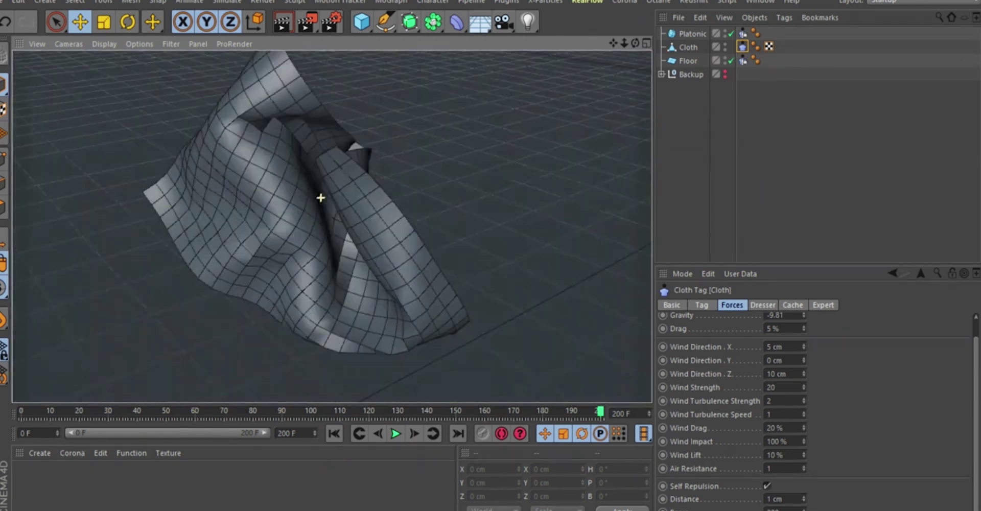
pyautogui.keyDown('alt'); pyautogui.moveTo(346, 198); pyautogui.dragTo(336, 213, button='right'); pyautogui.keyUp('alt')
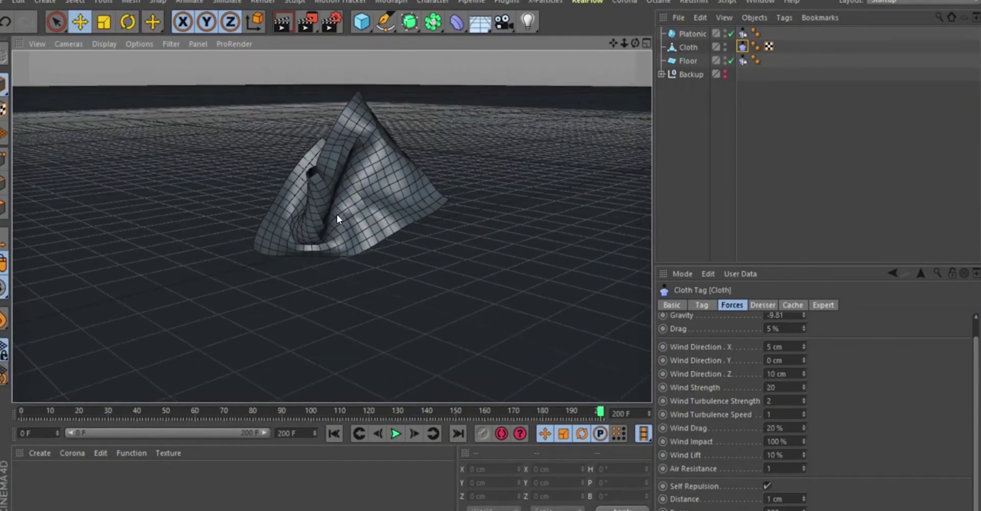
pyautogui.keyDown('alt'); pyautogui.moveTo(336, 214); pyautogui.dragTo(312, 221); pyautogui.keyUp('alt')
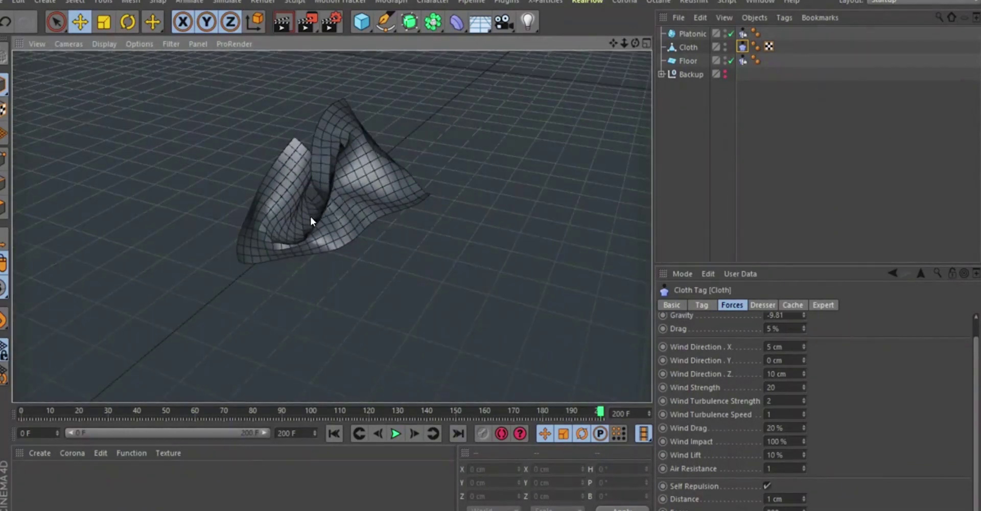
pyautogui.keyDown('alt'); pyautogui.moveTo(310, 221); pyautogui.dragTo(551, 343, button='right'); pyautogui.keyUp('alt')
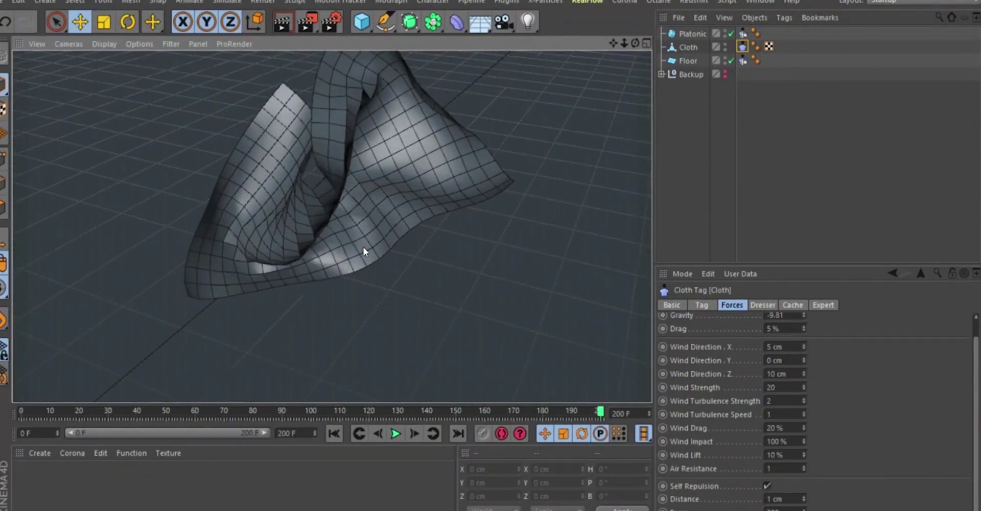
pyautogui.keyDown('alt'); pyautogui.moveTo(305, 226); pyautogui.dragTo(298, 230); pyautogui.keyUp('alt')
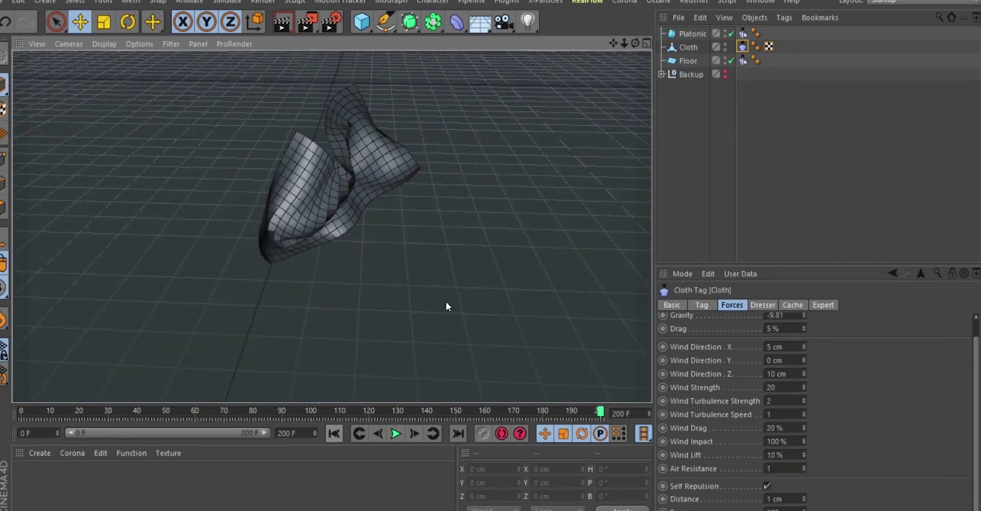
pyautogui.keyDown('alt'); pyautogui.moveTo(354, 162); pyautogui.dragTo(301, 265, button='right'); pyautogui.keyUp('alt')
pyautogui.keyDown('alt'); pyautogui.moveTo(332, 187); pyautogui.dragTo(323, 220); pyautogui.keyUp('alt')
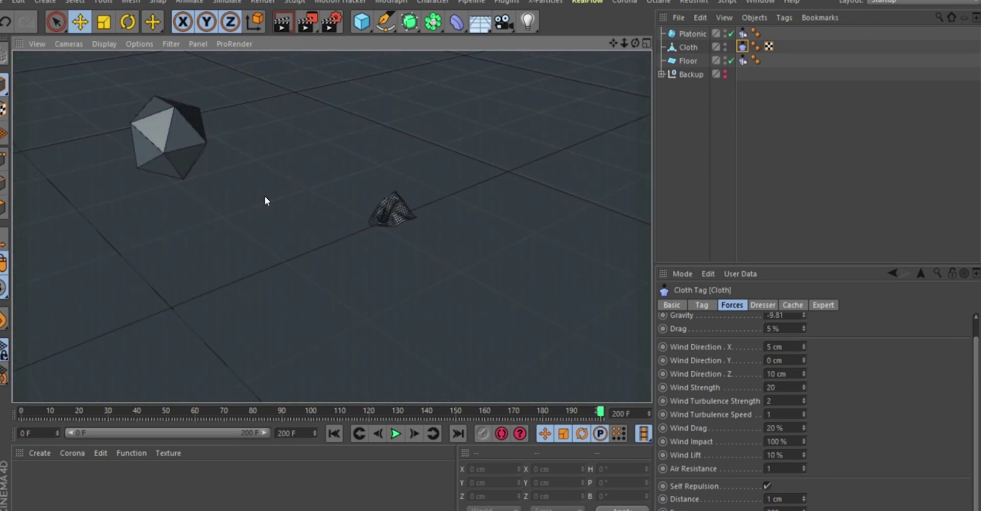
pyautogui.keyDown('alt'); pyautogui.moveTo(273, 224); pyautogui.dragTo(238, 202); pyautogui.keyUp('alt')
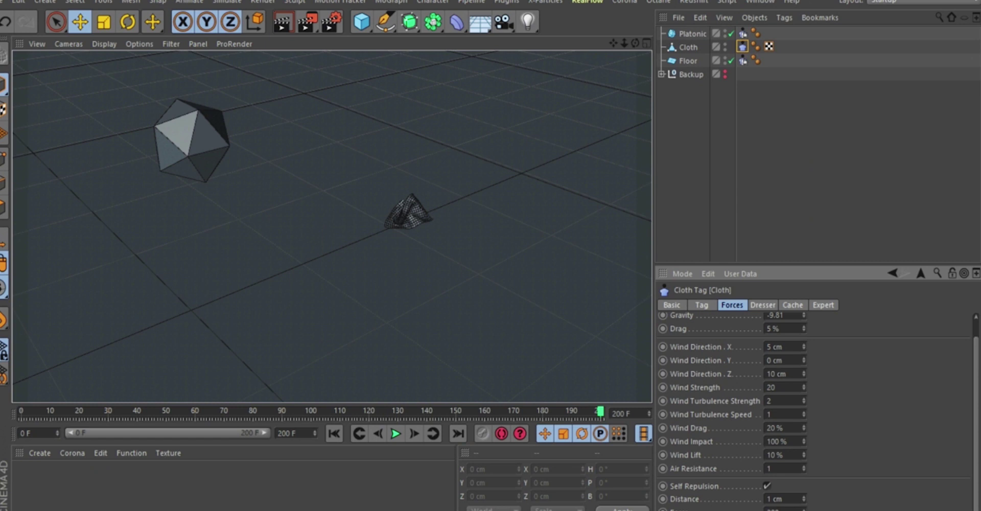
# Step: Replay the simulation from frame 0, pause it near the end and inspect the crumpled cloth up close
pyautogui.click(334, 434)
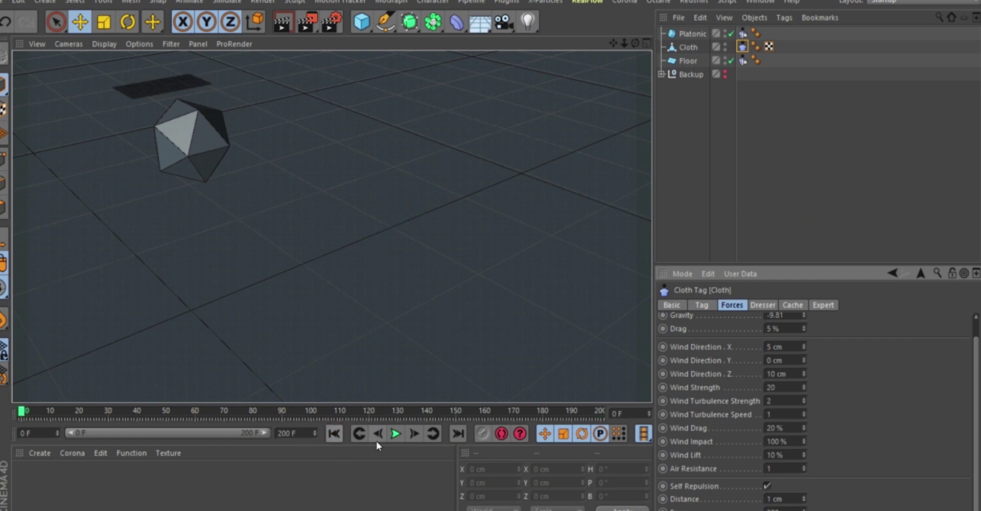
pyautogui.click(395, 434)
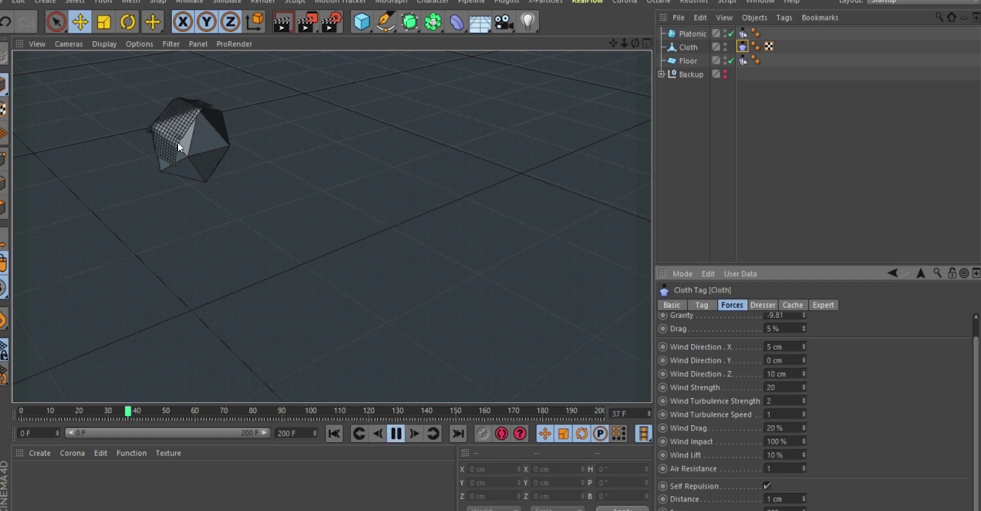
pyautogui.keyDown('alt'); pyautogui.moveTo(182, 136); pyautogui.dragTo(164, 145, button='right'); pyautogui.keyUp('alt')
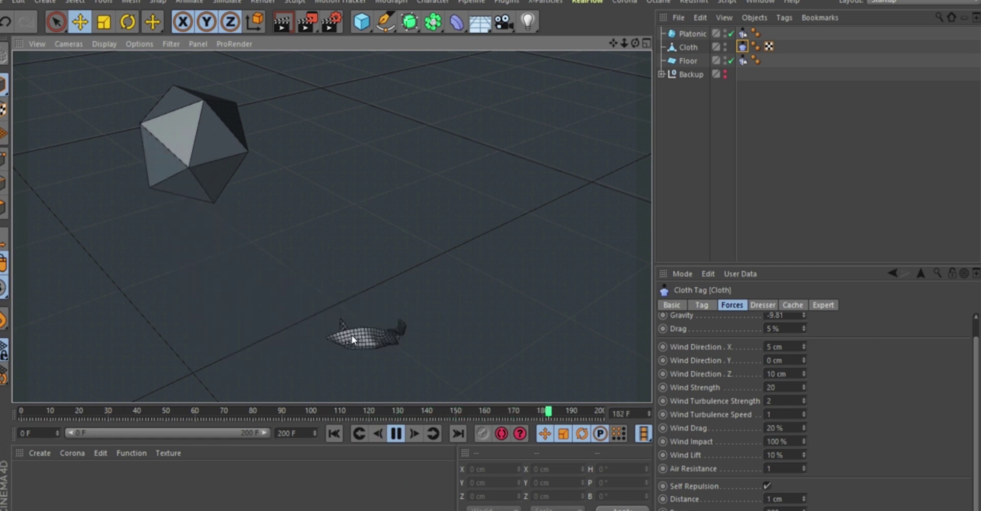
pyautogui.press('F8')
pyautogui.keyDown('alt'); pyautogui.moveTo(386, 350); pyautogui.dragTo(368, 299, button='middle'); pyautogui.keyUp('alt')
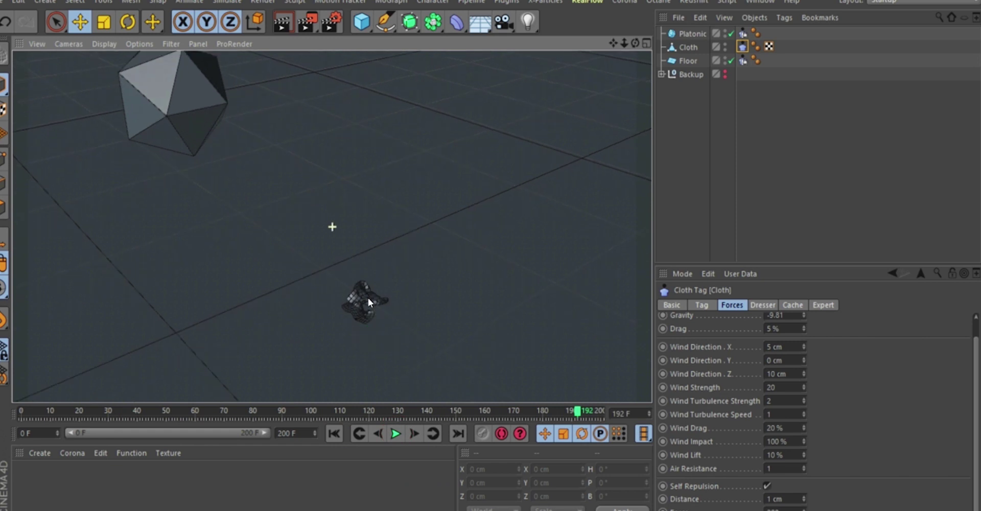
pyautogui.keyDown('alt'); pyautogui.moveTo(368, 298); pyautogui.dragTo(378, 204, button='right'); pyautogui.keyUp('alt')
pyautogui.moveTo(355, 266)
pyautogui.keyDown('alt'); pyautogui.mouseDown()
pyautogui.moveTo(452, 267)
pyautogui.moveTo(434, 262)
pyautogui.moveTo(384, 357)
pyautogui.mouseUp(); pyautogui.keyUp('alt')
# Step: Resume the playback for a few frames, pause it again and examine the cloth's new shape
pyautogui.click(398, 434)
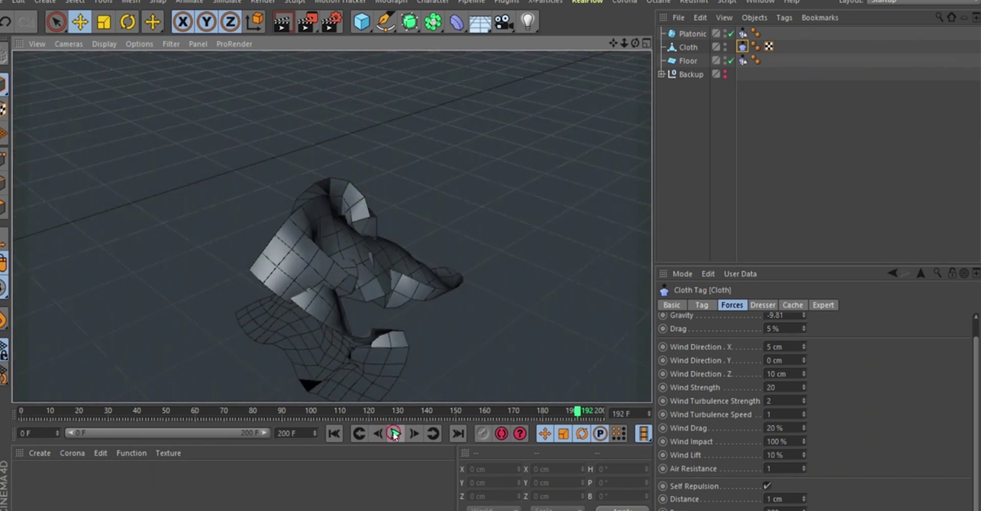
pyautogui.click(398, 435)
pyautogui.keyDown('alt'); pyautogui.moveTo(327, 263); pyautogui.dragTo(291, 308, button='right'); pyautogui.keyUp('alt')
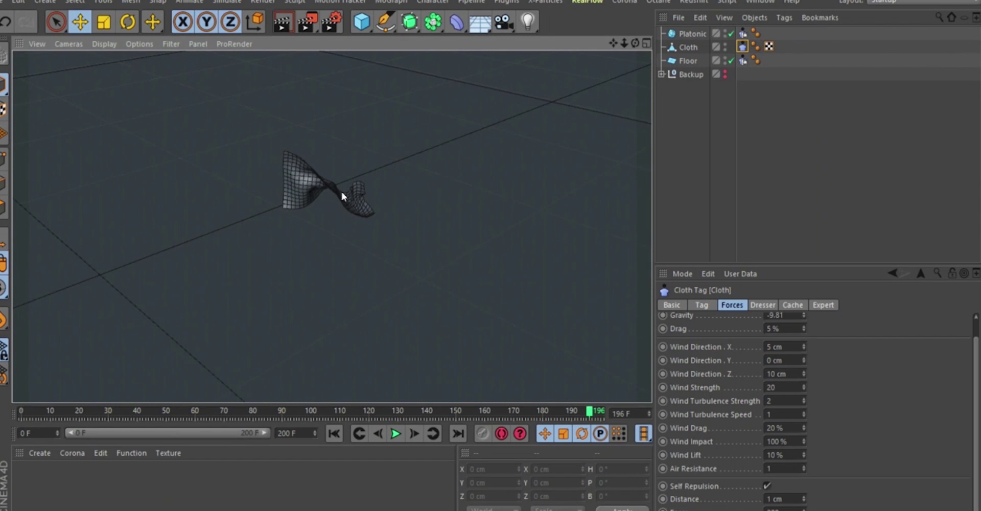
pyautogui.keyDown('alt'); pyautogui.moveTo(329, 191); pyautogui.dragTo(246, 202); pyautogui.keyUp('alt')
pyautogui.moveTo(246, 203)
pyautogui.keyDown('alt'); pyautogui.mouseDown(button='right')
pyautogui.moveTo(255, 146)
pyautogui.moveTo(264, 187)
pyautogui.mouseUp(button='right'); pyautogui.keyUp('alt')
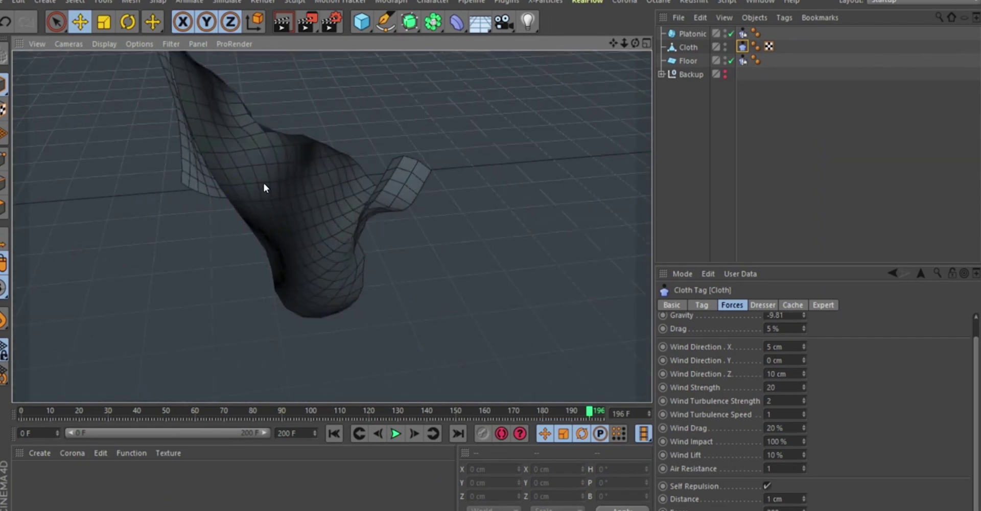
# Step: Disable Self Repulsion on the Cloth tag and return the simulation to frame 0
pyautogui.click(767, 486)
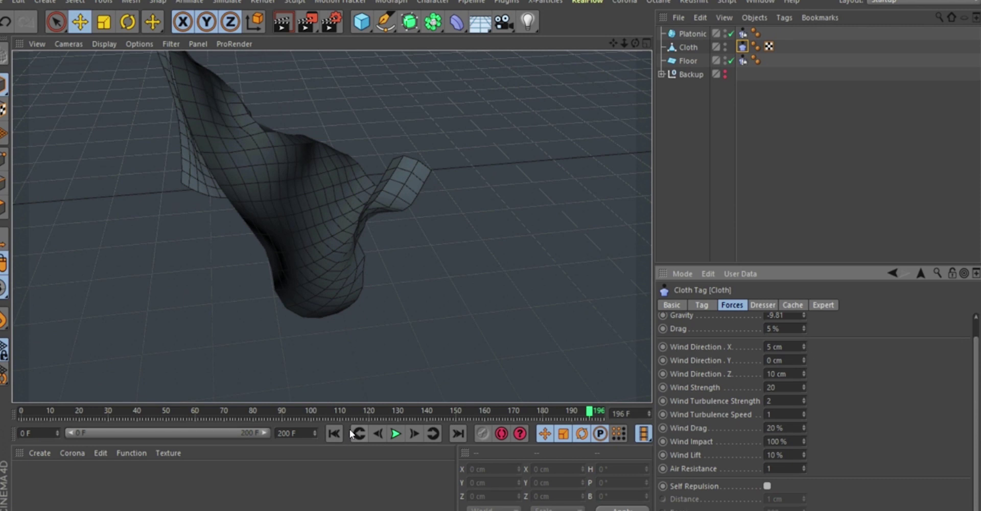
pyautogui.click(334, 433)
pyautogui.keyDown('alt'); pyautogui.moveTo(286, 304); pyautogui.dragTo(259, 78, button='right'); pyautogui.keyUp('alt')
pyautogui.keyDown('alt'); pyautogui.moveTo(184, 184); pyautogui.dragTo(258, 191, button='middle'); pyautogui.keyUp('alt')
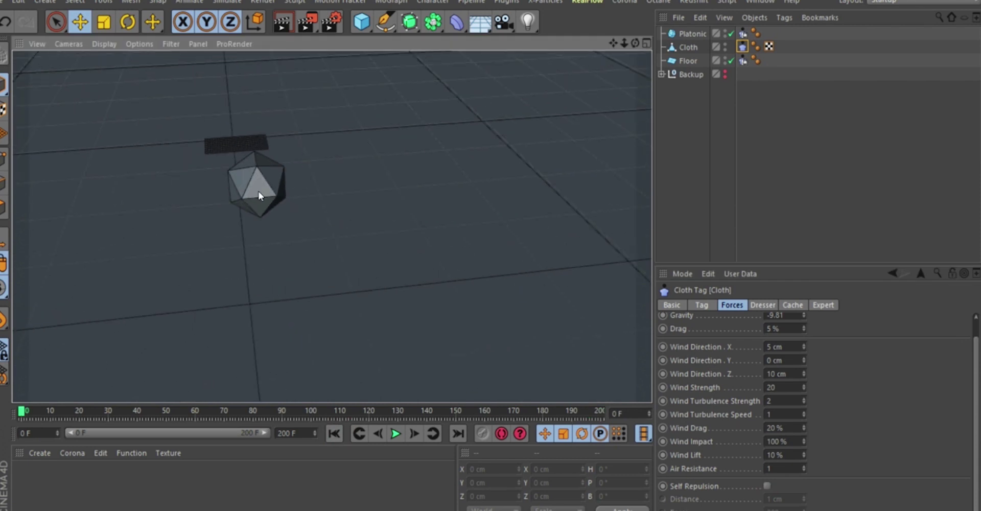
pyautogui.keyDown('alt'); pyautogui.moveTo(258, 191); pyautogui.dragTo(328, 198); pyautogui.keyUp('alt')
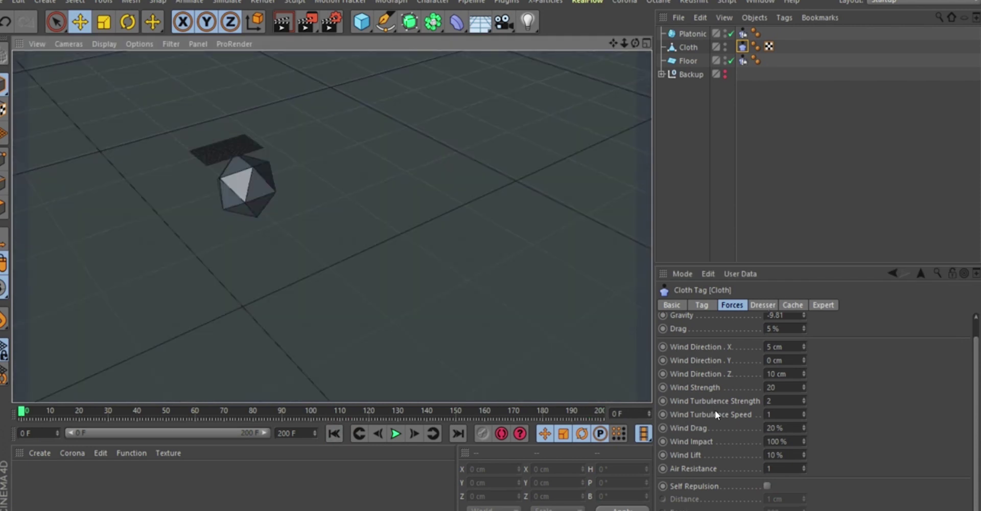
# Step: Look through the Cloth tag's Dresser, Cache and Expert settings, ending on the Dresser settings
pyautogui.click(756, 306)
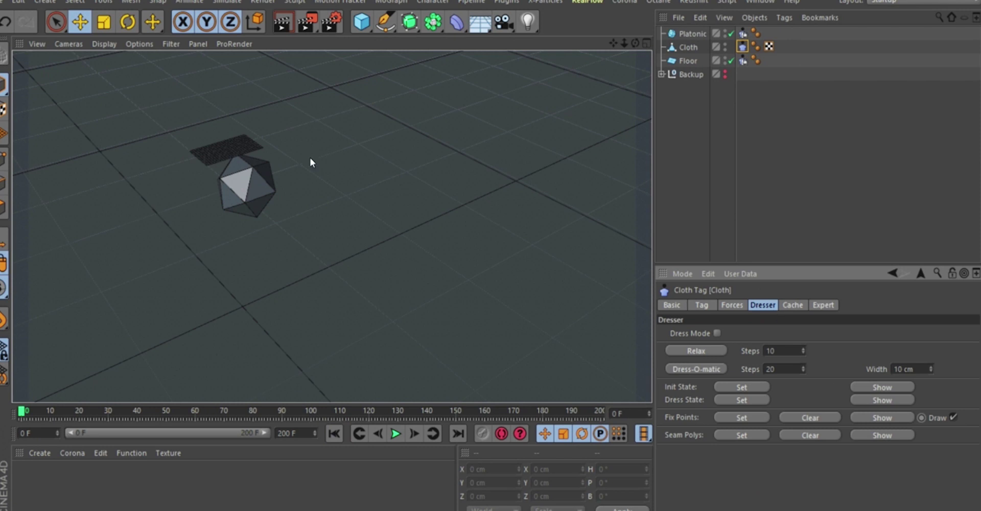
pyautogui.keyDown('alt'); pyautogui.moveTo(217, 143); pyautogui.dragTo(239, 132, button='right'); pyautogui.keyUp('alt')
pyautogui.moveTo(244, 156)
pyautogui.keyDown('alt'); pyautogui.mouseDown()
pyautogui.moveTo(246, 134)
pyautogui.moveTo(250, 173)
pyautogui.mouseUp(); pyautogui.keyUp('alt')
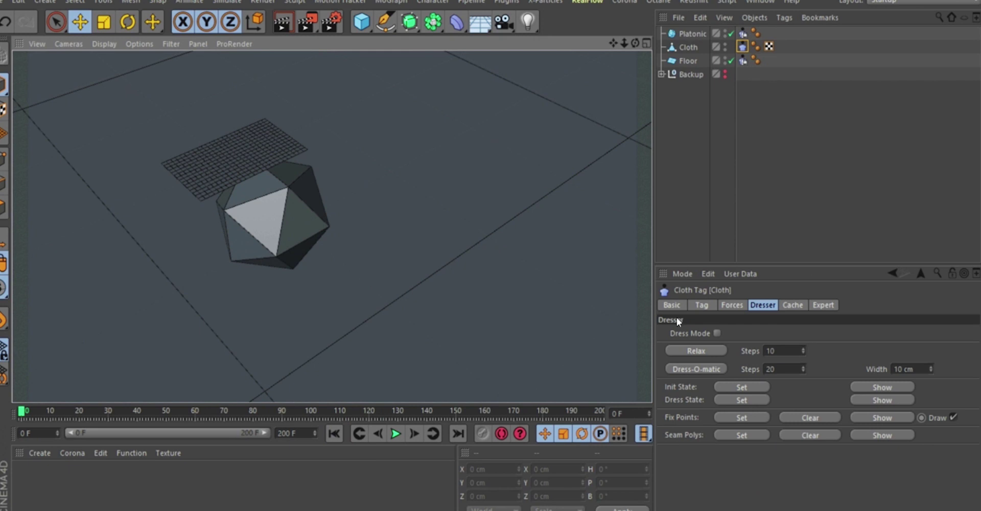
pyautogui.click(793, 305)
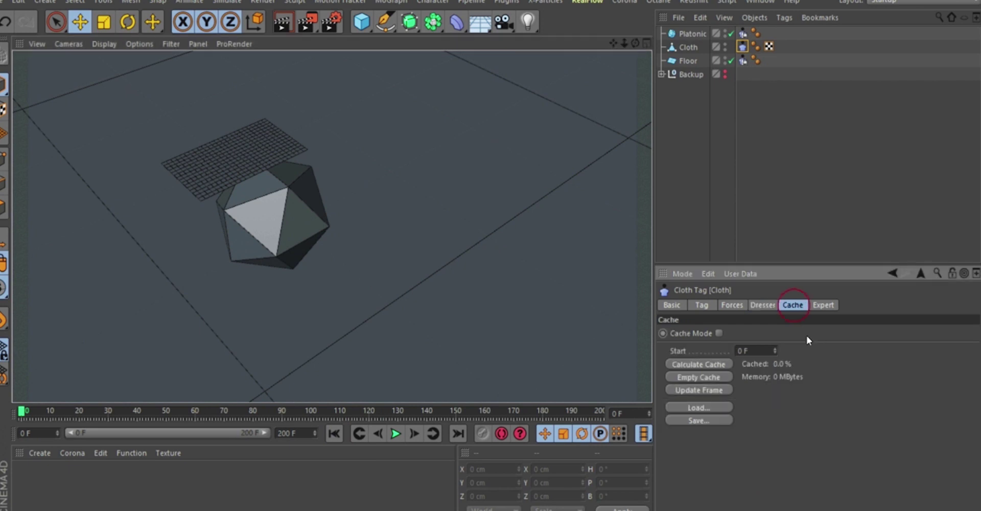
pyautogui.click(823, 305)
pyautogui.click(761, 305)
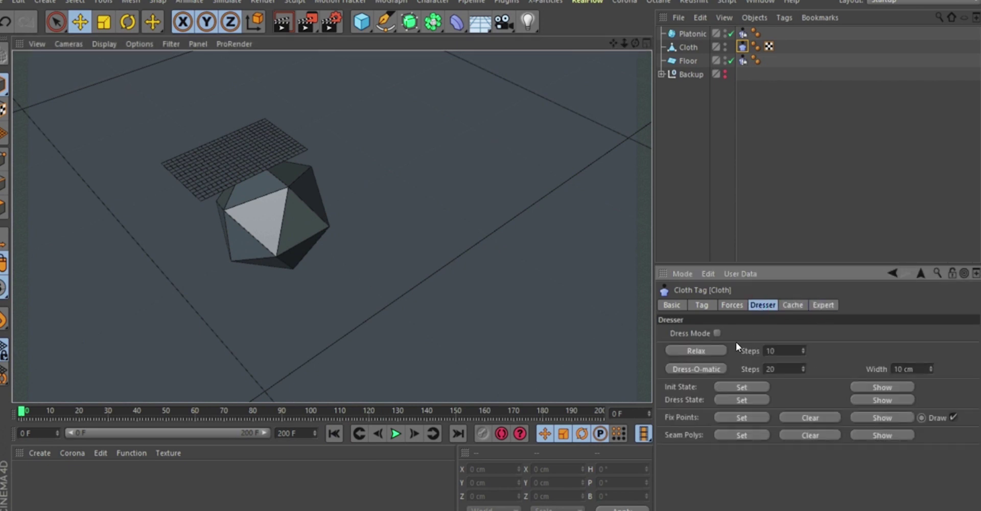
pyautogui.scroll(3, 261, 182)
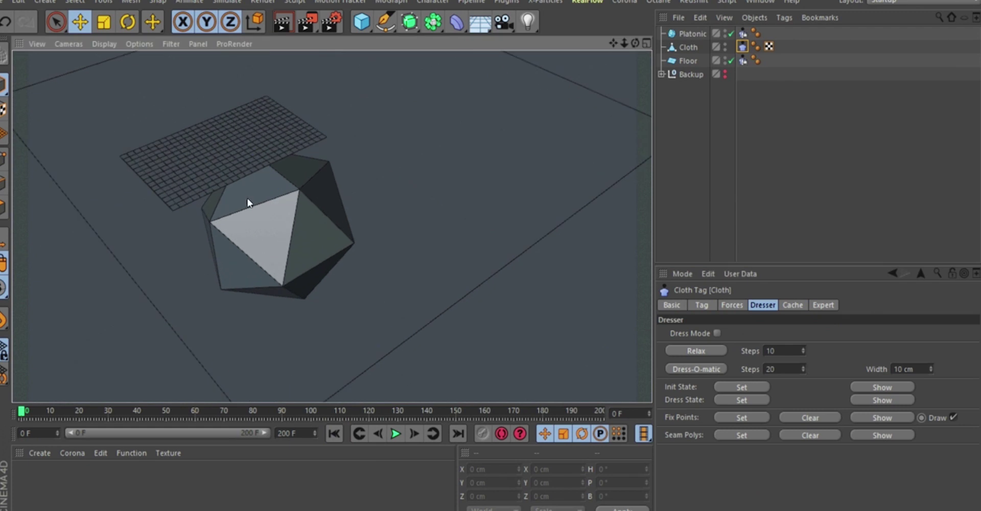
pyautogui.keyDown('alt'); pyautogui.moveTo(247, 201); pyautogui.dragTo(296, 230, button='middle'); pyautogui.keyUp('alt')
pyautogui.moveTo(257, 181)
pyautogui.keyDown('alt'); pyautogui.mouseDown(button='right')
pyautogui.moveTo(259, 167)
pyautogui.moveTo(258, 183)
pyautogui.mouseUp(button='right'); pyautogui.keyUp('alt')
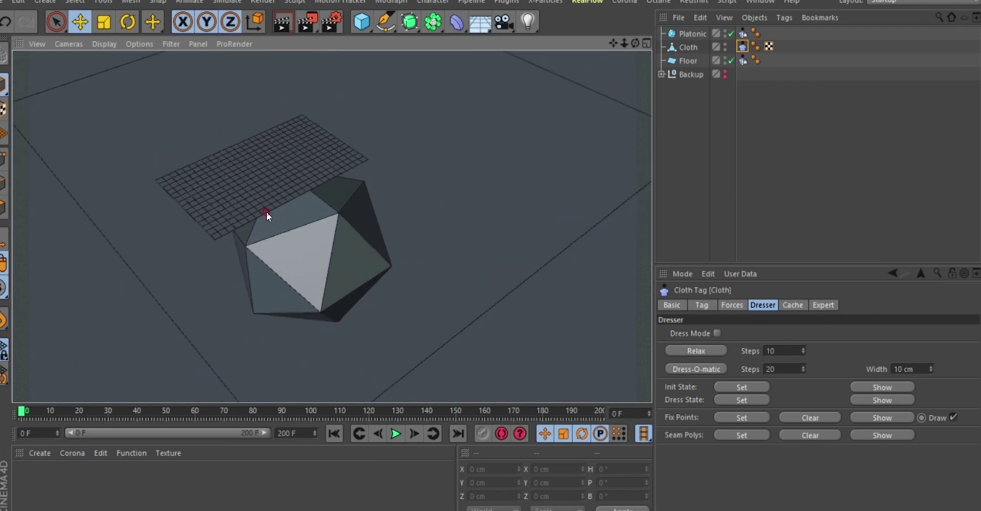
pyautogui.moveTo(266, 212)
pyautogui.keyDown('alt'); pyautogui.mouseDown()
pyautogui.moveTo(234, 149)
pyautogui.moveTo(282, 221)
pyautogui.mouseUp(); pyautogui.keyUp('alt')
pyautogui.keyDown('alt'); pyautogui.moveTo(267, 198); pyautogui.dragTo(266, 248, button='right'); pyautogui.keyUp('alt')
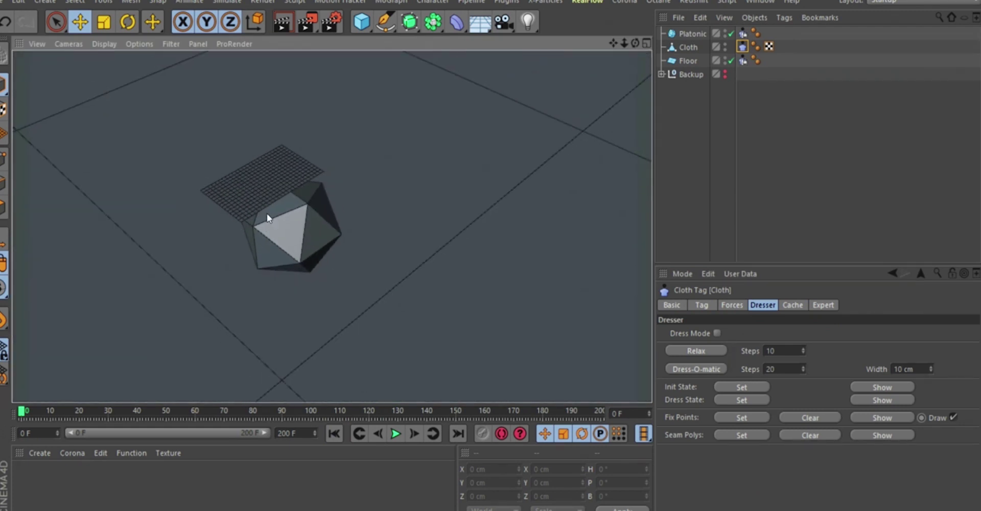
pyautogui.moveTo(265, 198)
pyautogui.keyDown('alt'); pyautogui.mouseDown()
pyautogui.moveTo(290, 201)
pyautogui.moveTo(259, 198)
pyautogui.moveTo(268, 136)
pyautogui.moveTo(274, 182)
pyautogui.moveTo(237, 154)
pyautogui.moveTo(283, 194)
pyautogui.mouseUp(); pyautogui.keyUp('alt')
pyautogui.keyDown('alt'); pyautogui.moveTo(283, 194); pyautogui.dragTo(286, 175, button='right'); pyautogui.keyUp('alt')
pyautogui.keyDown('alt'); pyautogui.moveTo(286, 176); pyautogui.dragTo(300, 192); pyautogui.keyUp('alt')
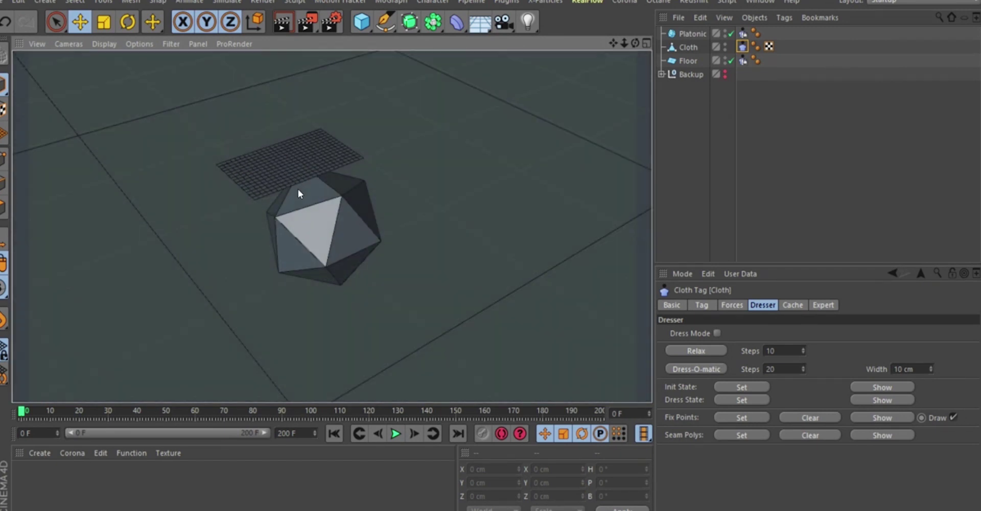